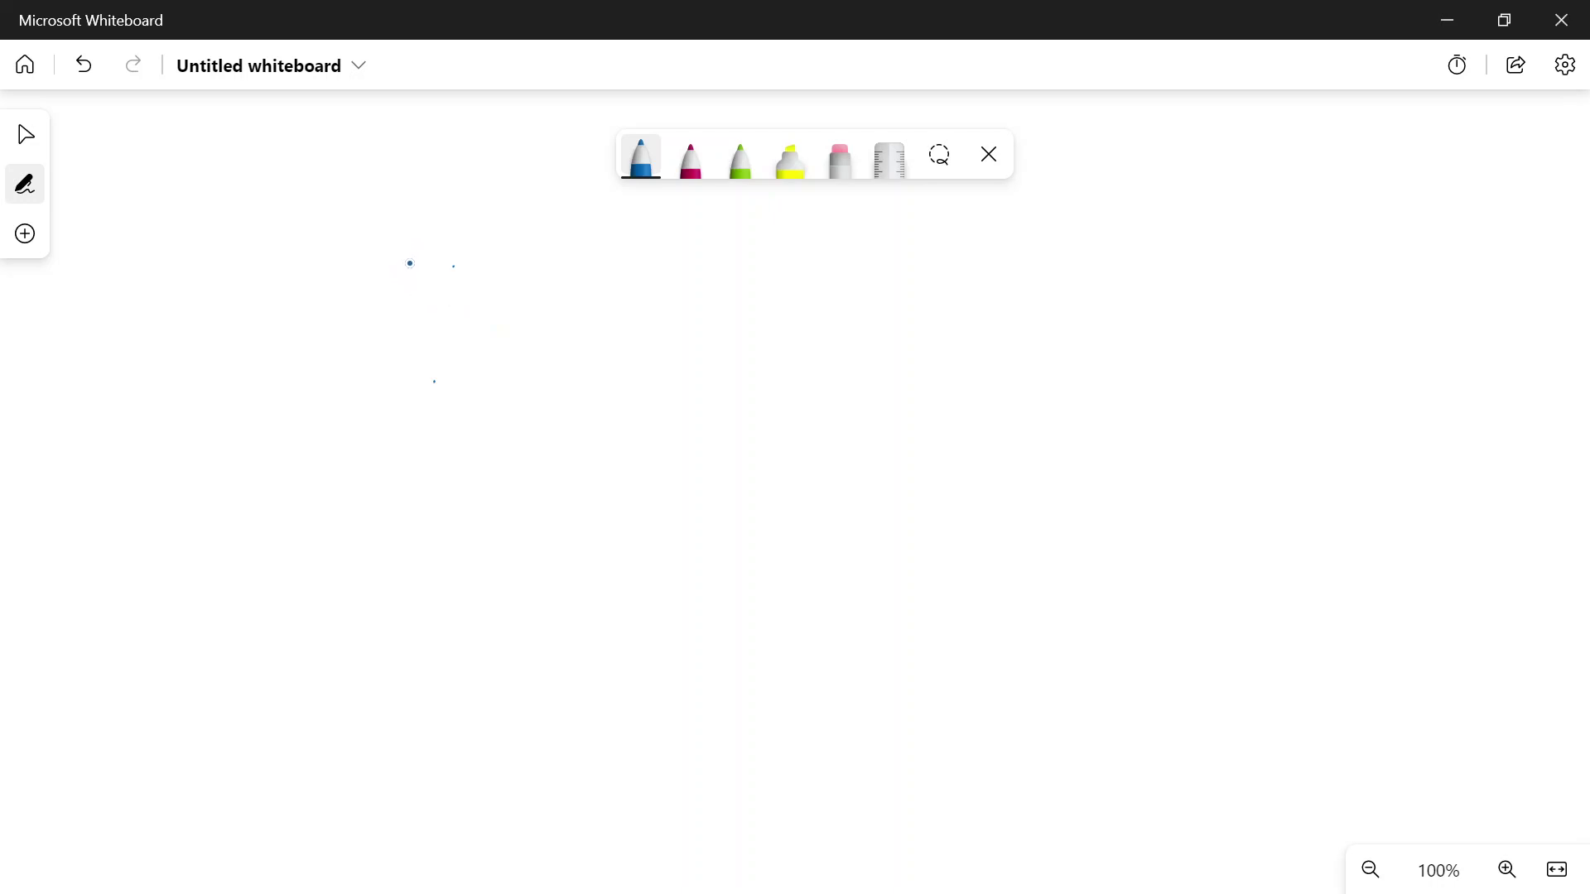
Handwrite the Production and Developer headings, with '- Creating a role' and a line down under Production
{"action": "mouse_move", "coordinate": [406, 266]}
{"action": "left_mouse_down"}
{"action": "mouse_move", "coordinate": [418, 293]}
{"action": "mouse_move", "coordinate": [486, 298]}
{"action": "mouse_move", "coordinate": [502, 278]}
{"action": "mouse_move", "coordinate": [639, 290]}
{"action": "left_mouse_up"}
{"action": "left_click", "coordinate": [574, 271]}
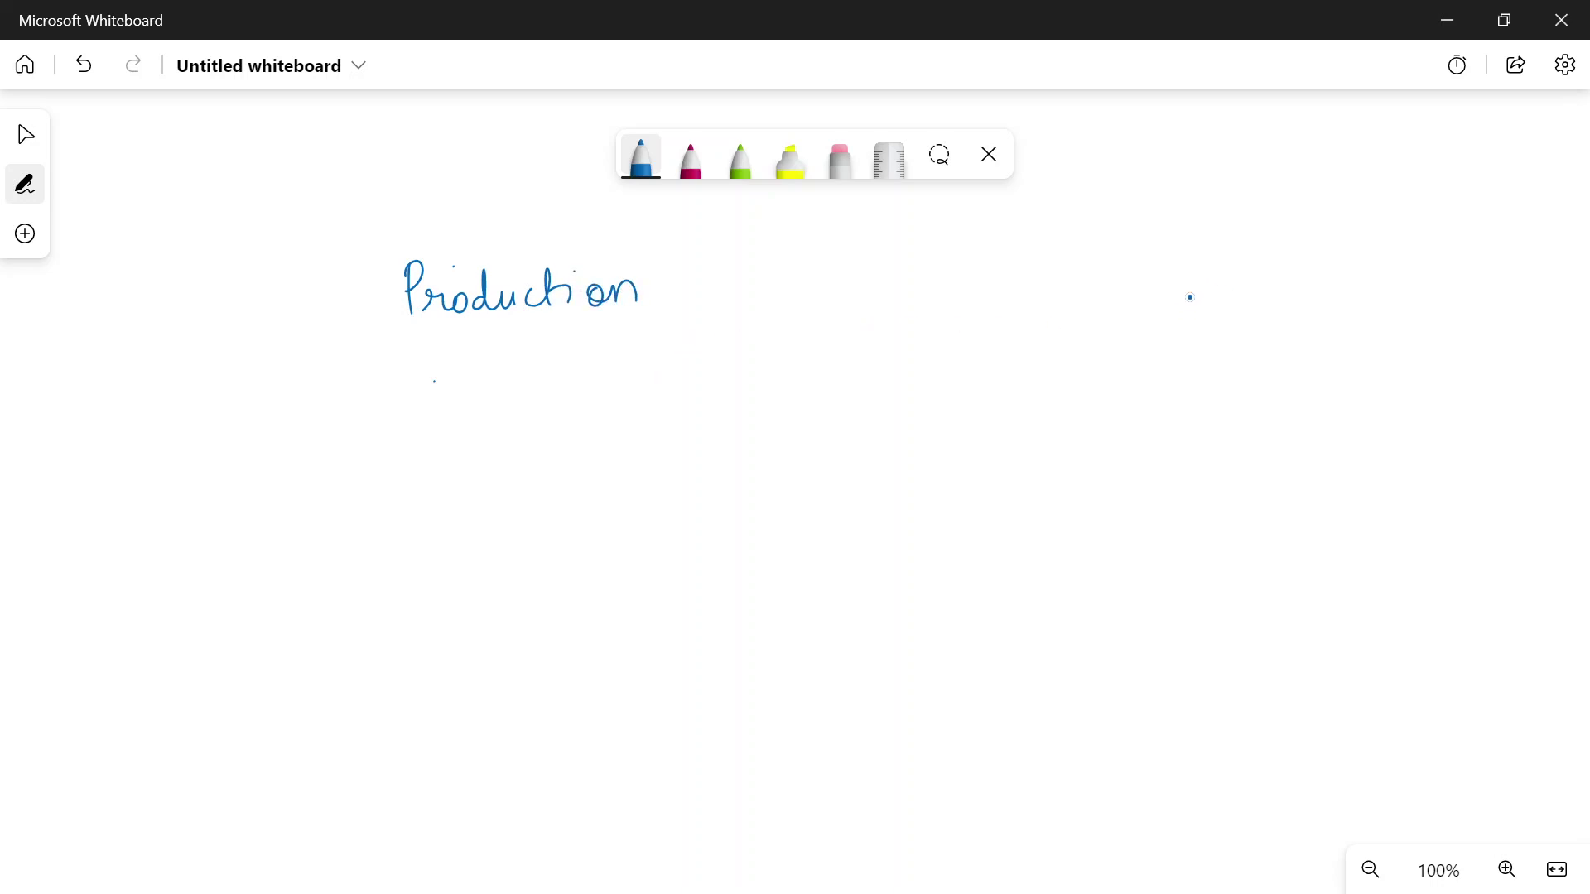
{"action": "mouse_move", "coordinate": [1143, 241]}
{"action": "left_mouse_down"}
{"action": "mouse_move", "coordinate": [1151, 286]}
{"action": "mouse_move", "coordinate": [1233, 267]}
{"action": "mouse_move", "coordinate": [1290, 300]}
{"action": "mouse_move", "coordinate": [1320, 278]}
{"action": "mouse_move", "coordinate": [1353, 286]}
{"action": "left_mouse_up"}
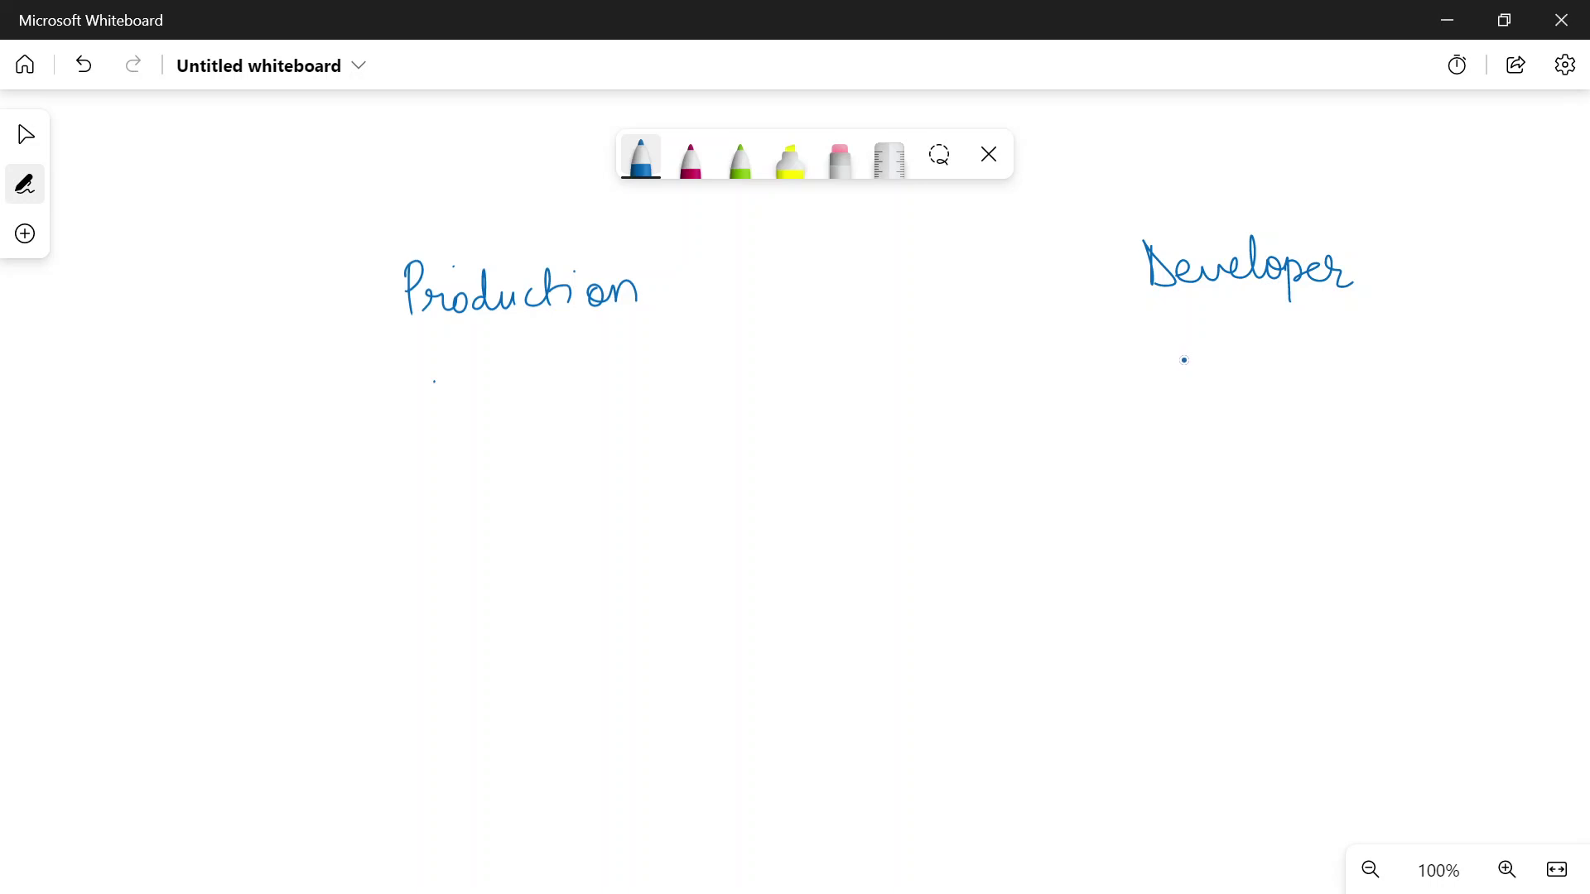
{"action": "mouse_move", "coordinate": [345, 416]}
{"action": "left_mouse_down"}
{"action": "mouse_move", "coordinate": [545, 406]}
{"action": "mouse_move", "coordinate": [565, 477]}
{"action": "left_mouse_up"}
{"action": "left_click_drag", "start_coordinate": [500, 391], "coordinate": [522, 386]}
{"action": "mouse_move", "coordinate": [629, 404]}
{"action": "left_mouse_down"}
{"action": "mouse_move", "coordinate": [620, 419]}
{"action": "mouse_move", "coordinate": [689, 395]}
{"action": "mouse_move", "coordinate": [703, 414]}
{"action": "left_mouse_up"}
{"action": "left_click_drag", "start_coordinate": [712, 395], "coordinate": [730, 409]}
{"action": "left_click_drag", "start_coordinate": [730, 403], "coordinate": [749, 398]}
{"action": "left_click_drag", "start_coordinate": [386, 430], "coordinate": [410, 406]}
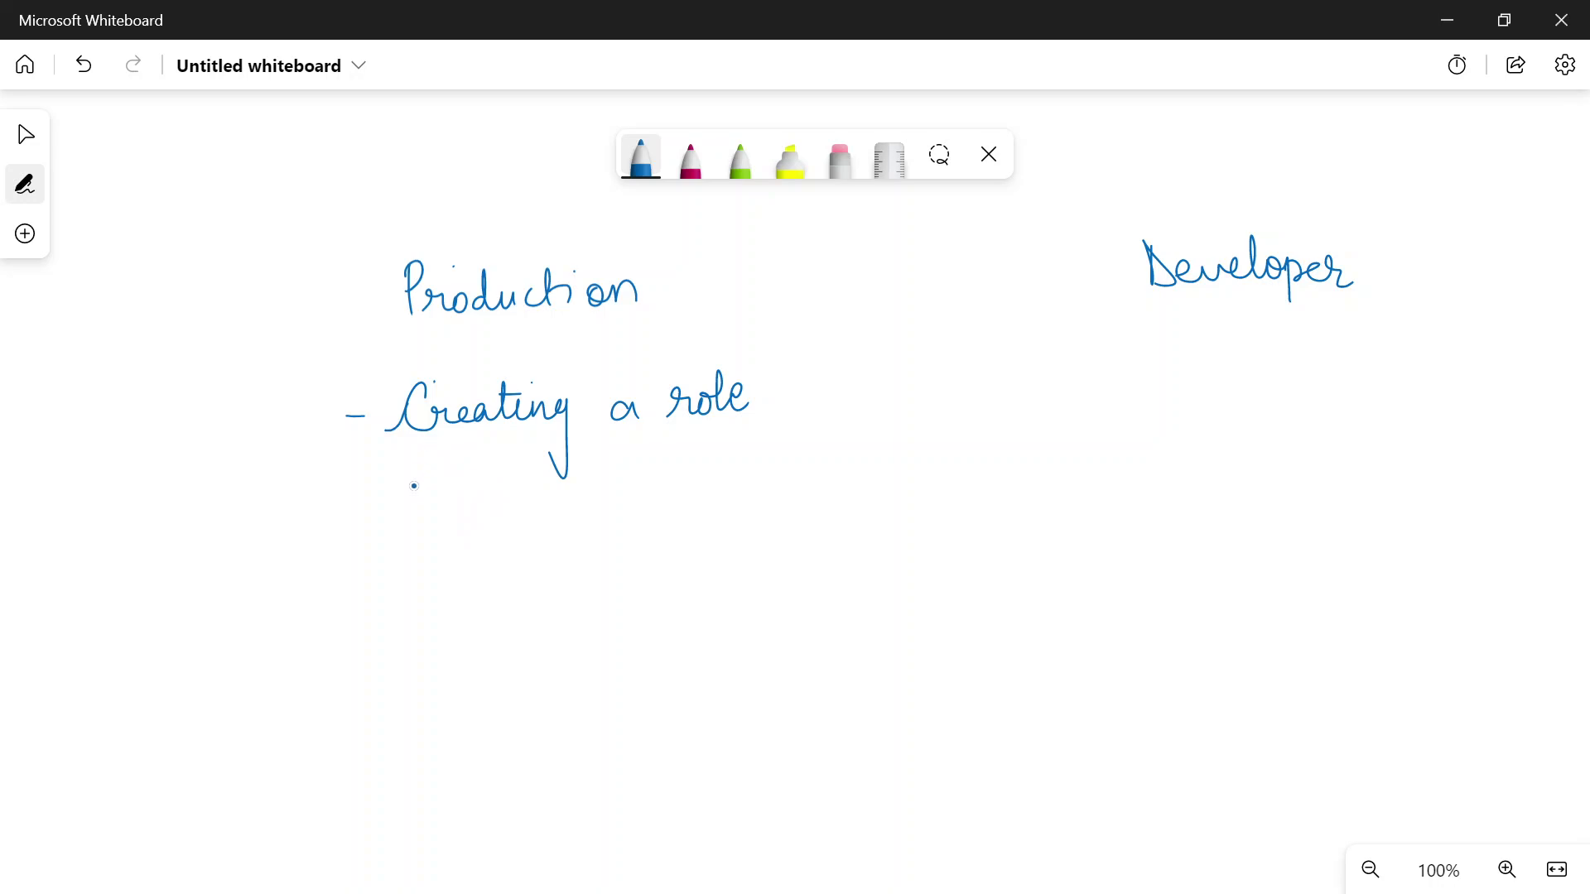
Write 'S3 bucket' below the role, underline Developer and write '- User' under it
{"action": "mouse_move", "coordinate": [431, 510]}
{"action": "left_mouse_down"}
{"action": "mouse_move", "coordinate": [414, 542]}
{"action": "mouse_move", "coordinate": [440, 542]}
{"action": "left_mouse_up"}
{"action": "mouse_move", "coordinate": [499, 500]}
{"action": "left_mouse_down"}
{"action": "mouse_move", "coordinate": [515, 537]}
{"action": "mouse_move", "coordinate": [502, 540]}
{"action": "left_mouse_up"}
{"action": "left_click_drag", "start_coordinate": [520, 516], "coordinate": [546, 531]}
{"action": "mouse_move", "coordinate": [563, 497]}
{"action": "left_mouse_down"}
{"action": "mouse_move", "coordinate": [559, 531]}
{"action": "mouse_move", "coordinate": [603, 520]}
{"action": "left_mouse_up"}
{"action": "mouse_move", "coordinate": [607, 488]}
{"action": "left_mouse_down"}
{"action": "mouse_move", "coordinate": [607, 525]}
{"action": "mouse_move", "coordinate": [616, 497]}
{"action": "left_mouse_up"}
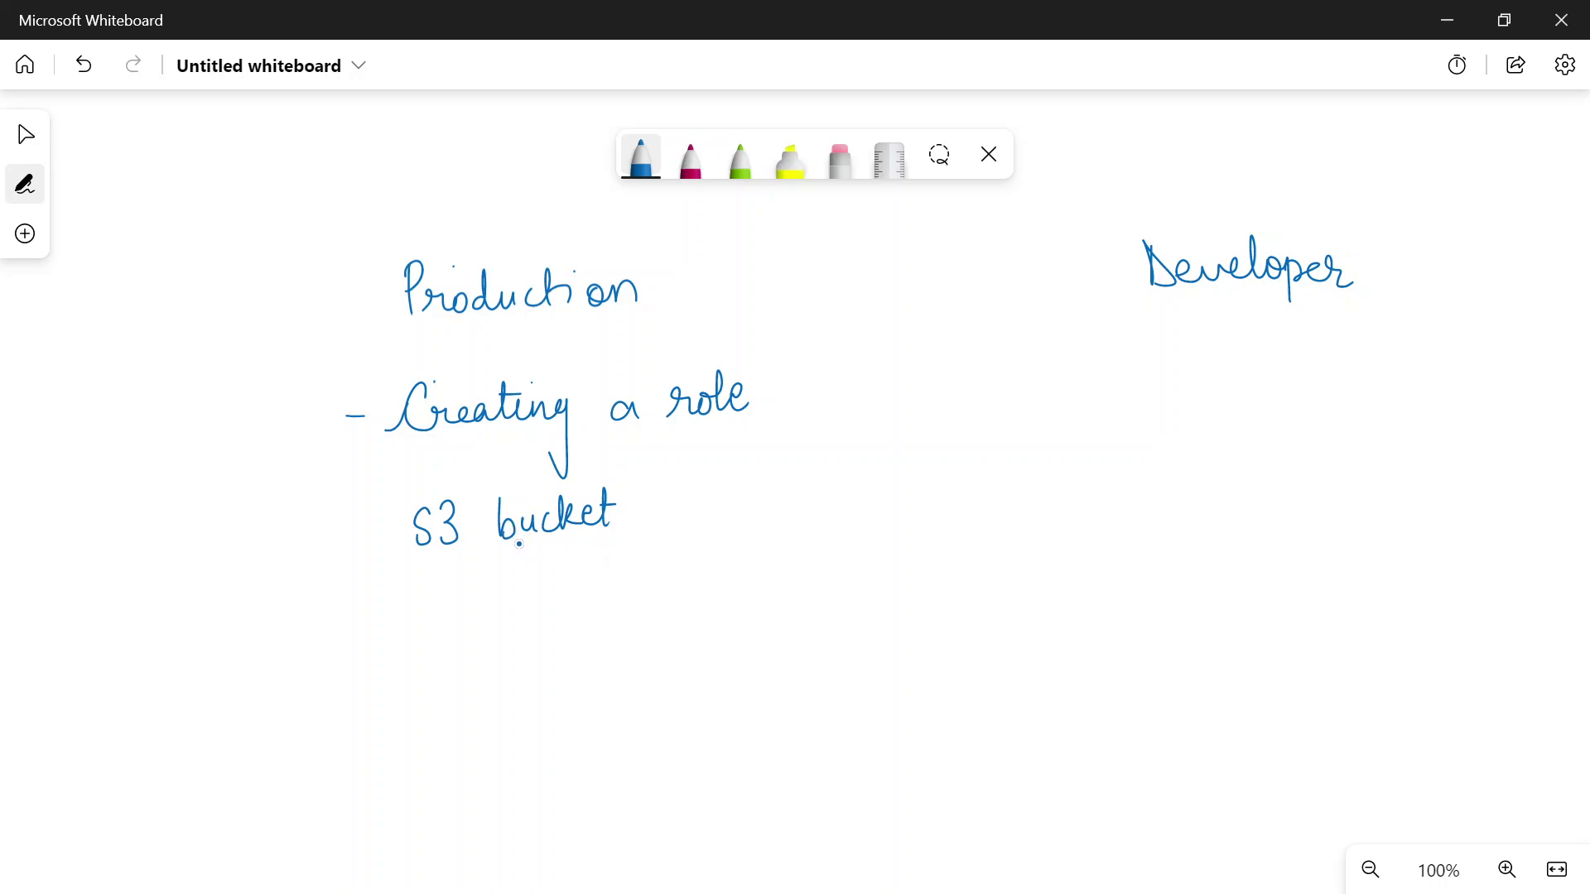
{"action": "left_click_drag", "start_coordinate": [1180, 305], "coordinate": [1287, 305]}
{"action": "mouse_move", "coordinate": [1167, 358]}
{"action": "left_mouse_down"}
{"action": "mouse_move", "coordinate": [1192, 406]}
{"action": "mouse_move", "coordinate": [1273, 410]}
{"action": "left_mouse_up"}
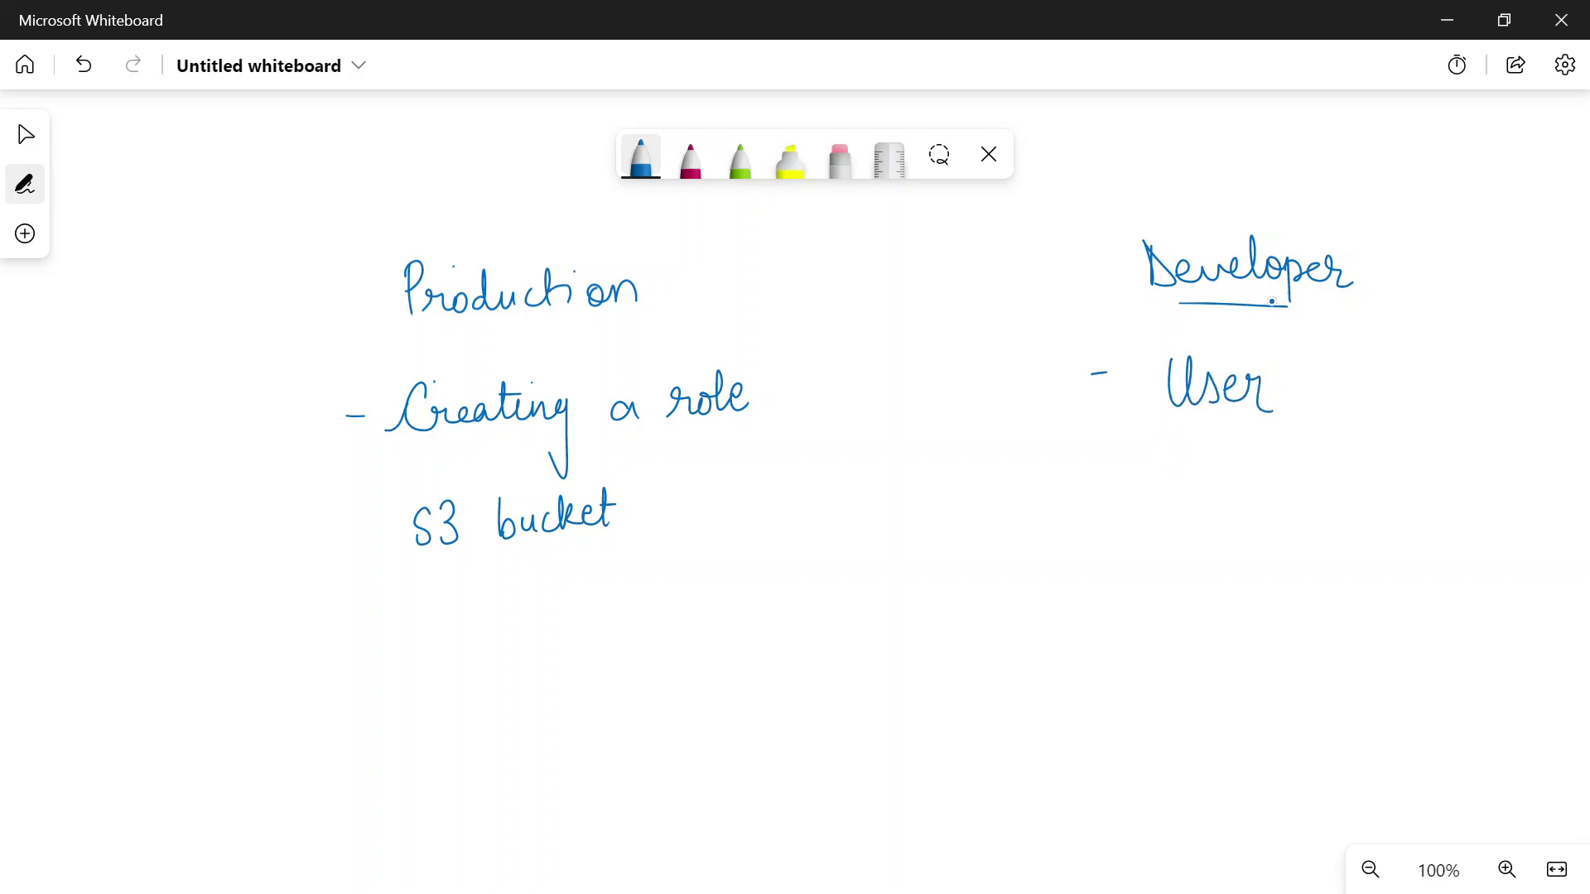
Draw a dashed arrow from User to S3 bucket
{"action": "left_click_drag", "start_coordinate": [1132, 406], "coordinate": [1096, 416]}
{"action": "left_click_drag", "start_coordinate": [1030, 431], "coordinate": [1043, 428]}
{"action": "left_click_drag", "start_coordinate": [992, 439], "coordinate": [933, 450]}
{"action": "left_click_drag", "start_coordinate": [850, 459], "coordinate": [872, 455]}
{"action": "mouse_move", "coordinate": [777, 468]}
{"action": "left_mouse_down"}
{"action": "mouse_move", "coordinate": [815, 468]}
{"action": "mouse_move", "coordinate": [754, 474]}
{"action": "left_mouse_up"}
{"action": "left_click_drag", "start_coordinate": [675, 495], "coordinate": [707, 487]}
{"action": "left_click_drag", "start_coordinate": [665, 488], "coordinate": [665, 519]}
Draw an arrow to the right of the role, labelled 'Policy'
{"action": "mouse_move", "coordinate": [770, 399]}
{"action": "left_mouse_down"}
{"action": "mouse_move", "coordinate": [820, 397]}
{"action": "mouse_move", "coordinate": [776, 413]}
{"action": "left_mouse_up"}
{"action": "left_click_drag", "start_coordinate": [836, 361], "coordinate": [838, 398]}
{"action": "mouse_move", "coordinate": [837, 363]}
{"action": "left_mouse_down"}
{"action": "mouse_move", "coordinate": [841, 383]}
{"action": "mouse_move", "coordinate": [894, 394]}
{"action": "left_mouse_up"}
{"action": "left_click_drag", "start_coordinate": [904, 361], "coordinate": [910, 386]}
{"action": "mouse_move", "coordinate": [923, 373]}
{"action": "left_mouse_down"}
{"action": "mouse_move", "coordinate": [940, 370]}
{"action": "mouse_move", "coordinate": [931, 432]}
{"action": "left_mouse_up"}
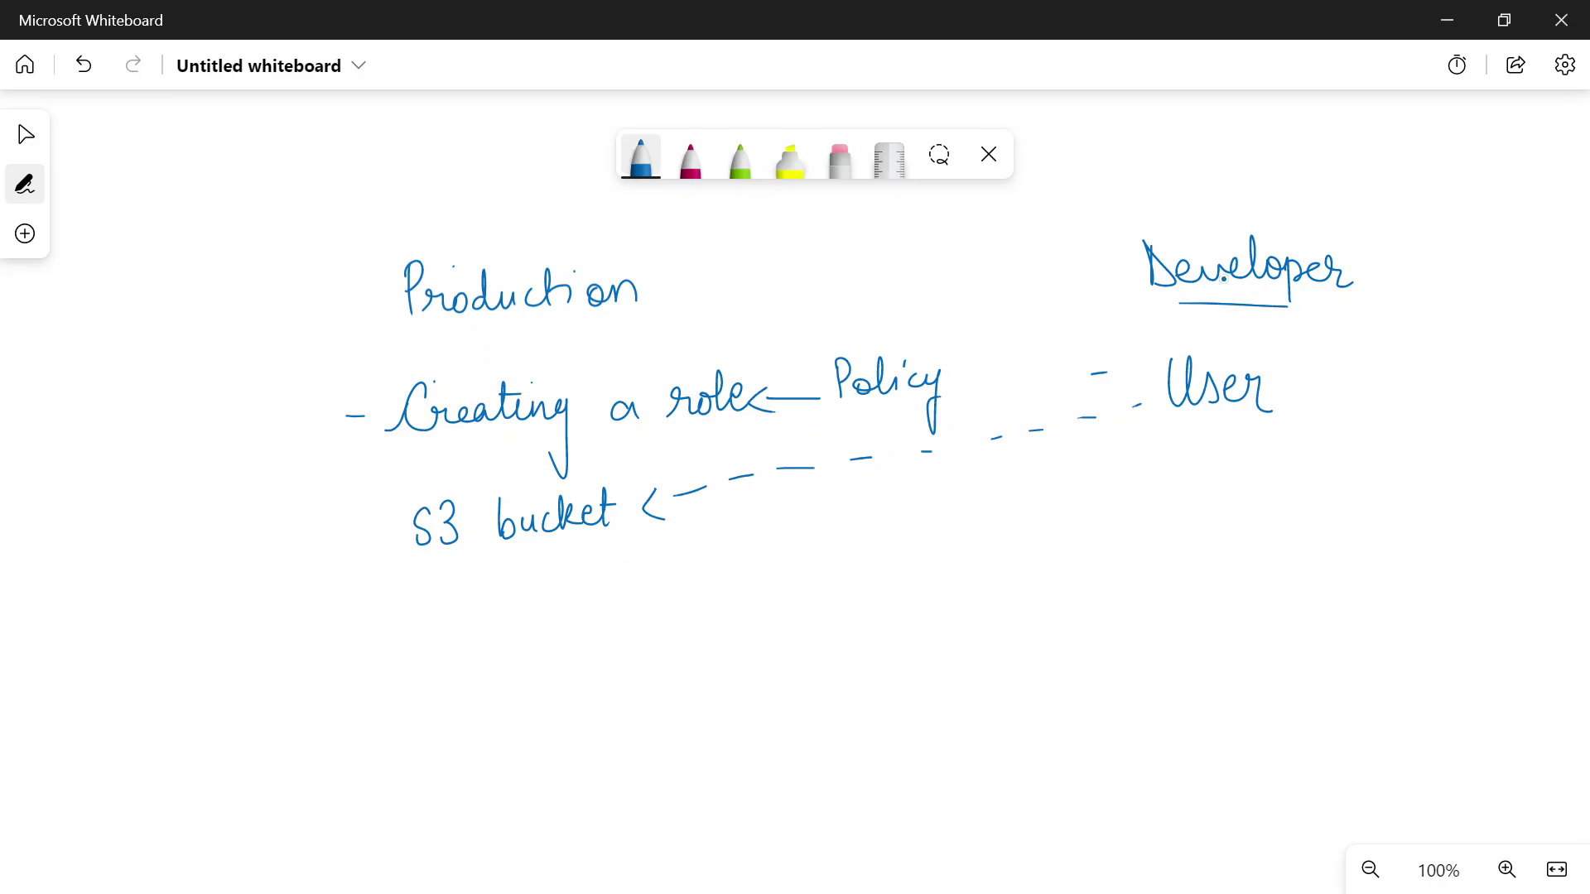
Add an 'Assume role' arrow from User, underline Production and Assume, and tick both headings
{"action": "mouse_move", "coordinate": [1290, 398]}
{"action": "left_mouse_down"}
{"action": "mouse_move", "coordinate": [1339, 398]}
{"action": "mouse_move", "coordinate": [1294, 410]}
{"action": "left_mouse_up"}
{"action": "left_click_drag", "start_coordinate": [1368, 416], "coordinate": [1575, 402]}
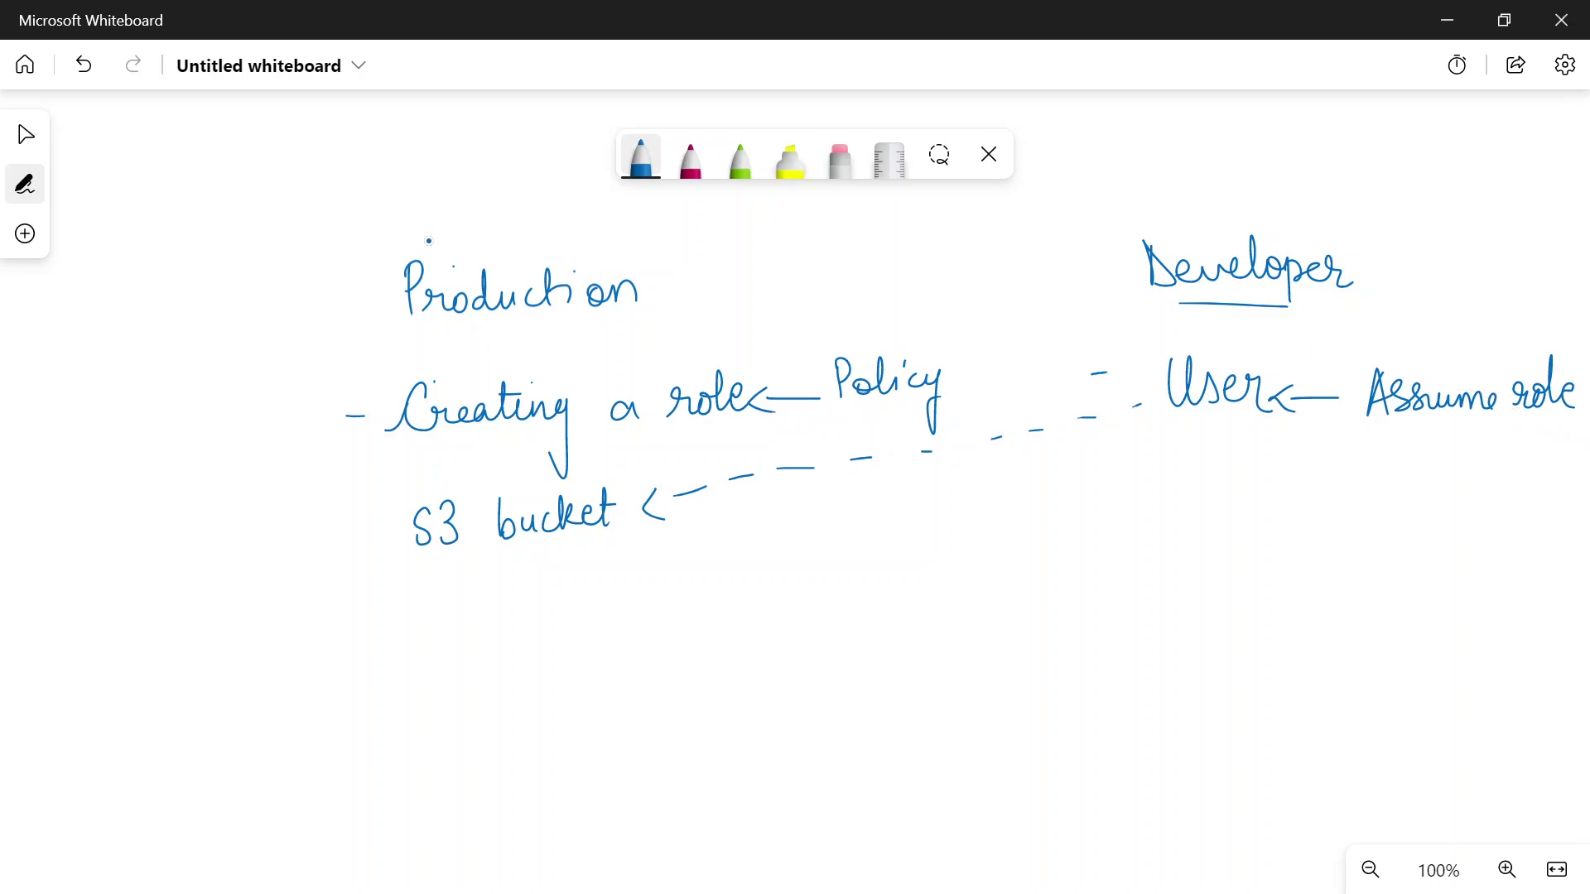
{"action": "left_click_drag", "start_coordinate": [401, 323], "coordinate": [598, 321]}
{"action": "left_click_drag", "start_coordinate": [1402, 433], "coordinate": [1485, 429]}
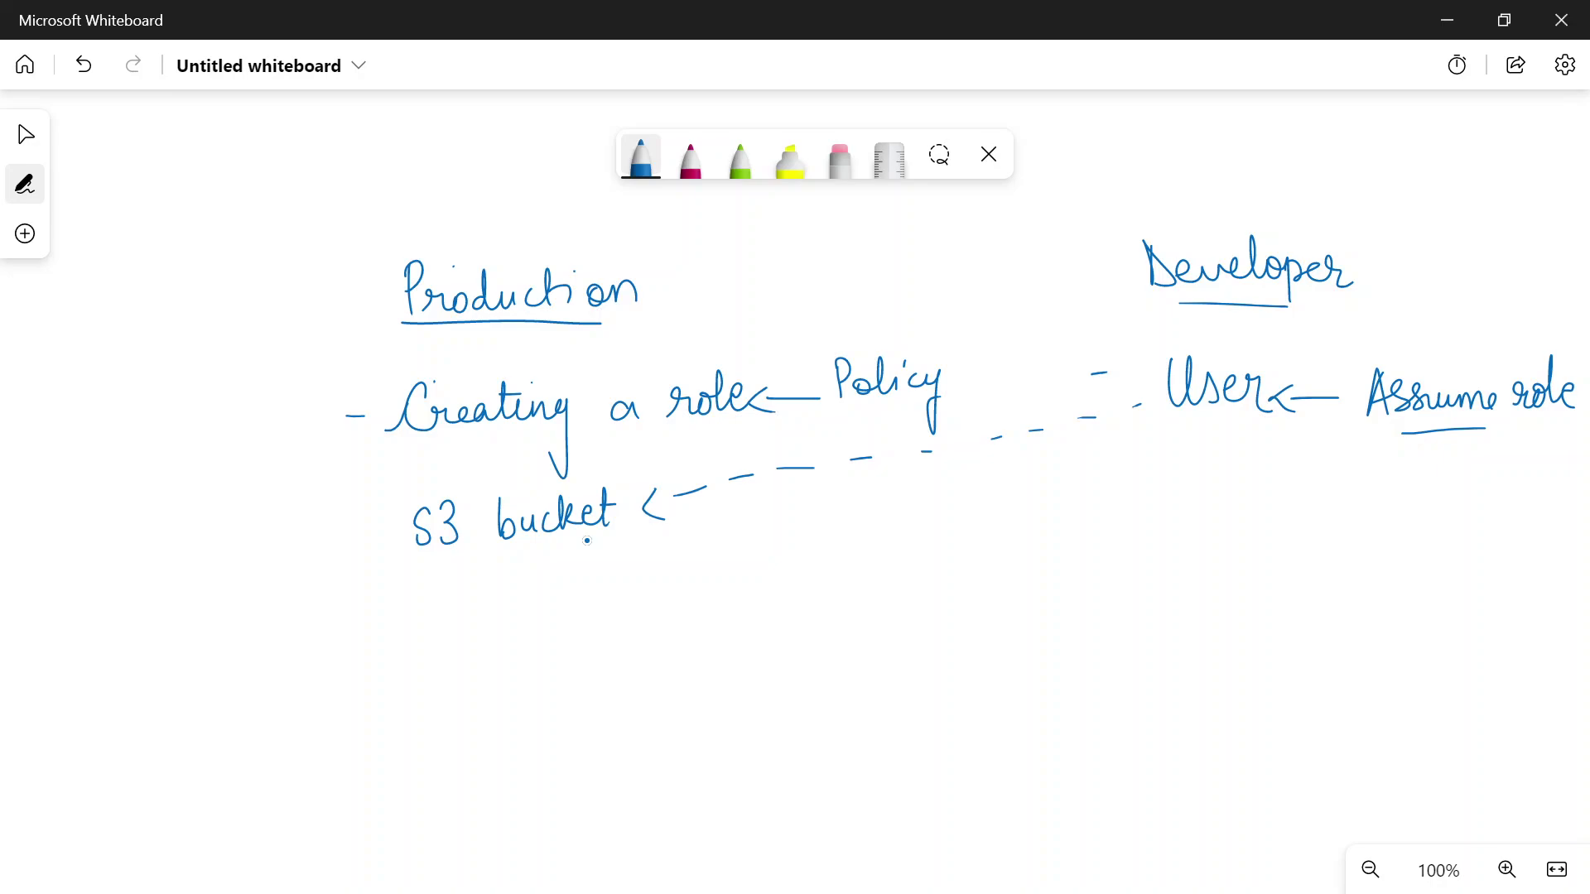
{"action": "left_click_drag", "start_coordinate": [337, 295], "coordinate": [403, 227]}
{"action": "mouse_move", "coordinate": [1086, 245]}
{"action": "left_mouse_down"}
{"action": "mouse_move", "coordinate": [1094, 270]}
{"action": "mouse_move", "coordinate": [1168, 195]}
{"action": "left_mouse_up"}
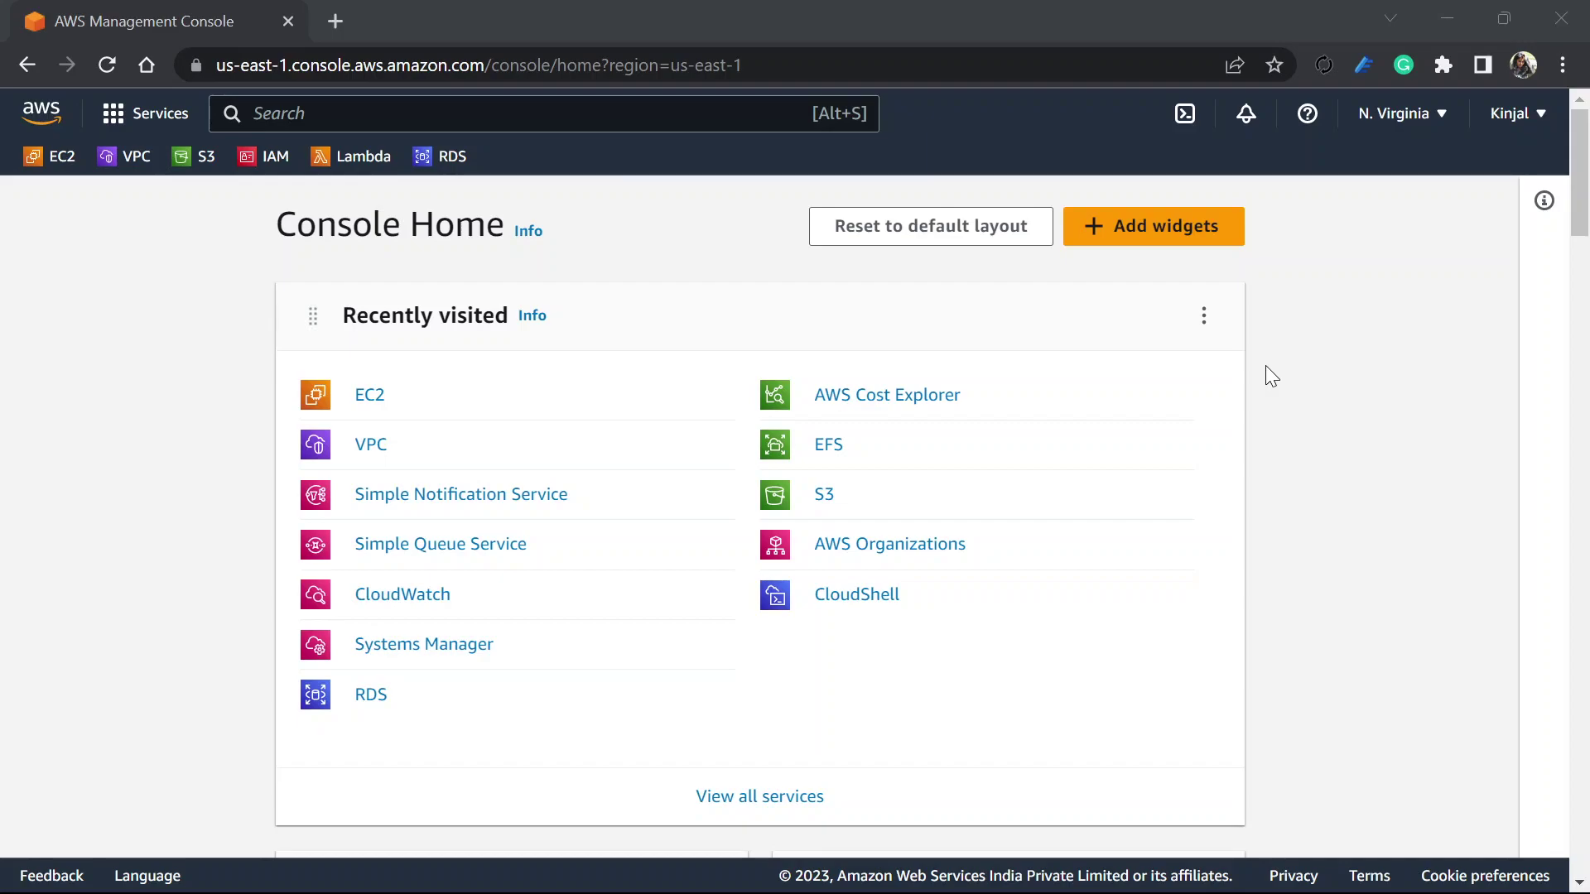
Look up the developer account ID in the incognito console's account menu
{"action": "key", "text": "alt+Tab"}
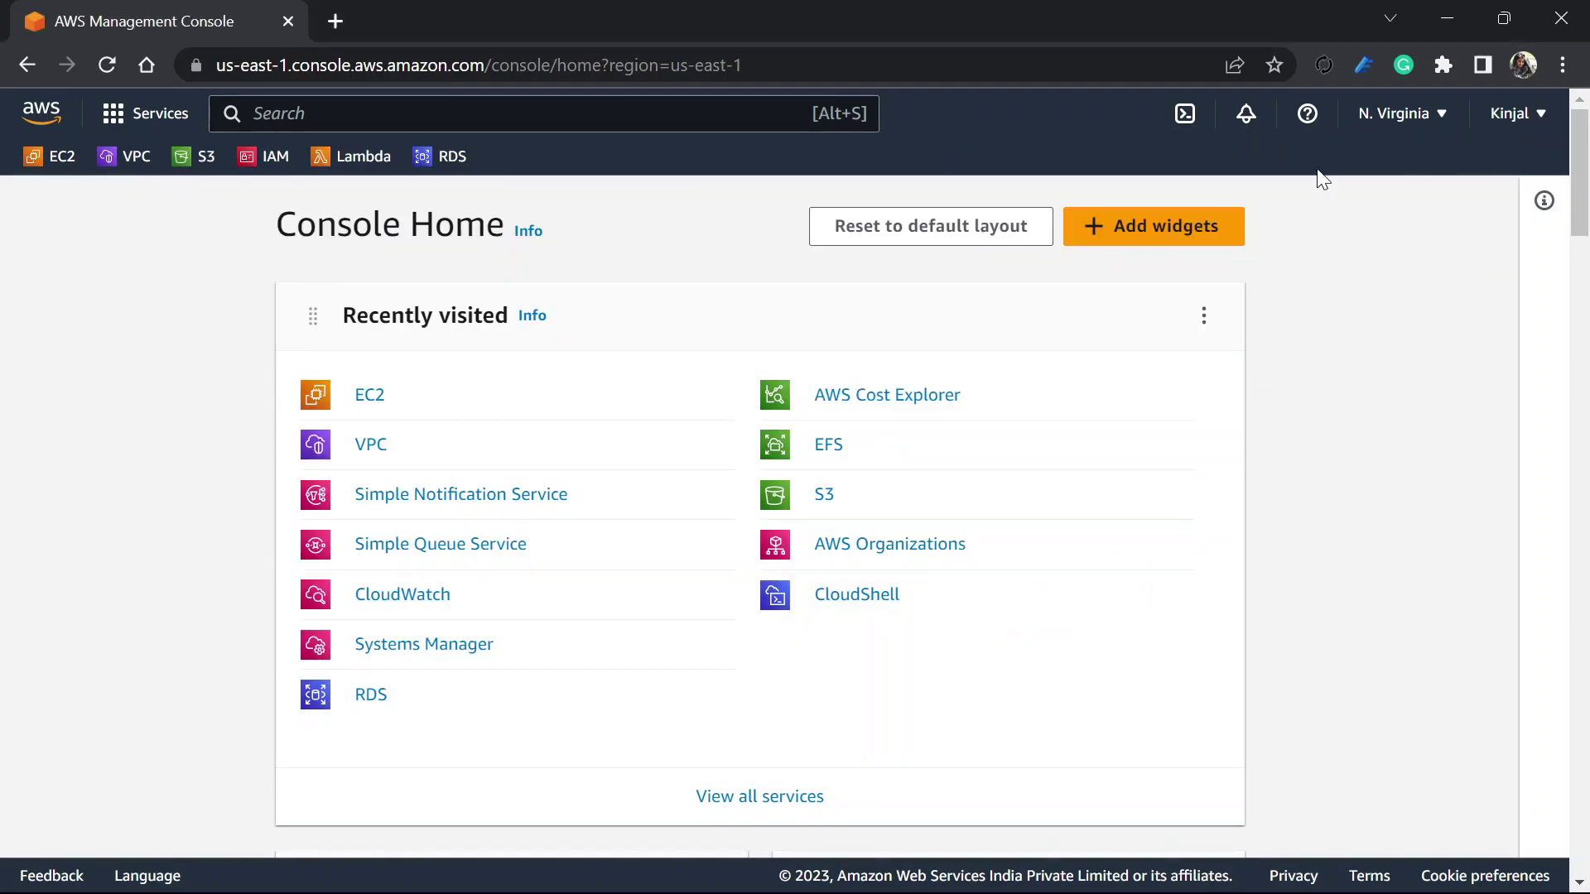
{"action": "key", "text": "alt+Tab"}
{"action": "key", "text": "alt+Tab"}
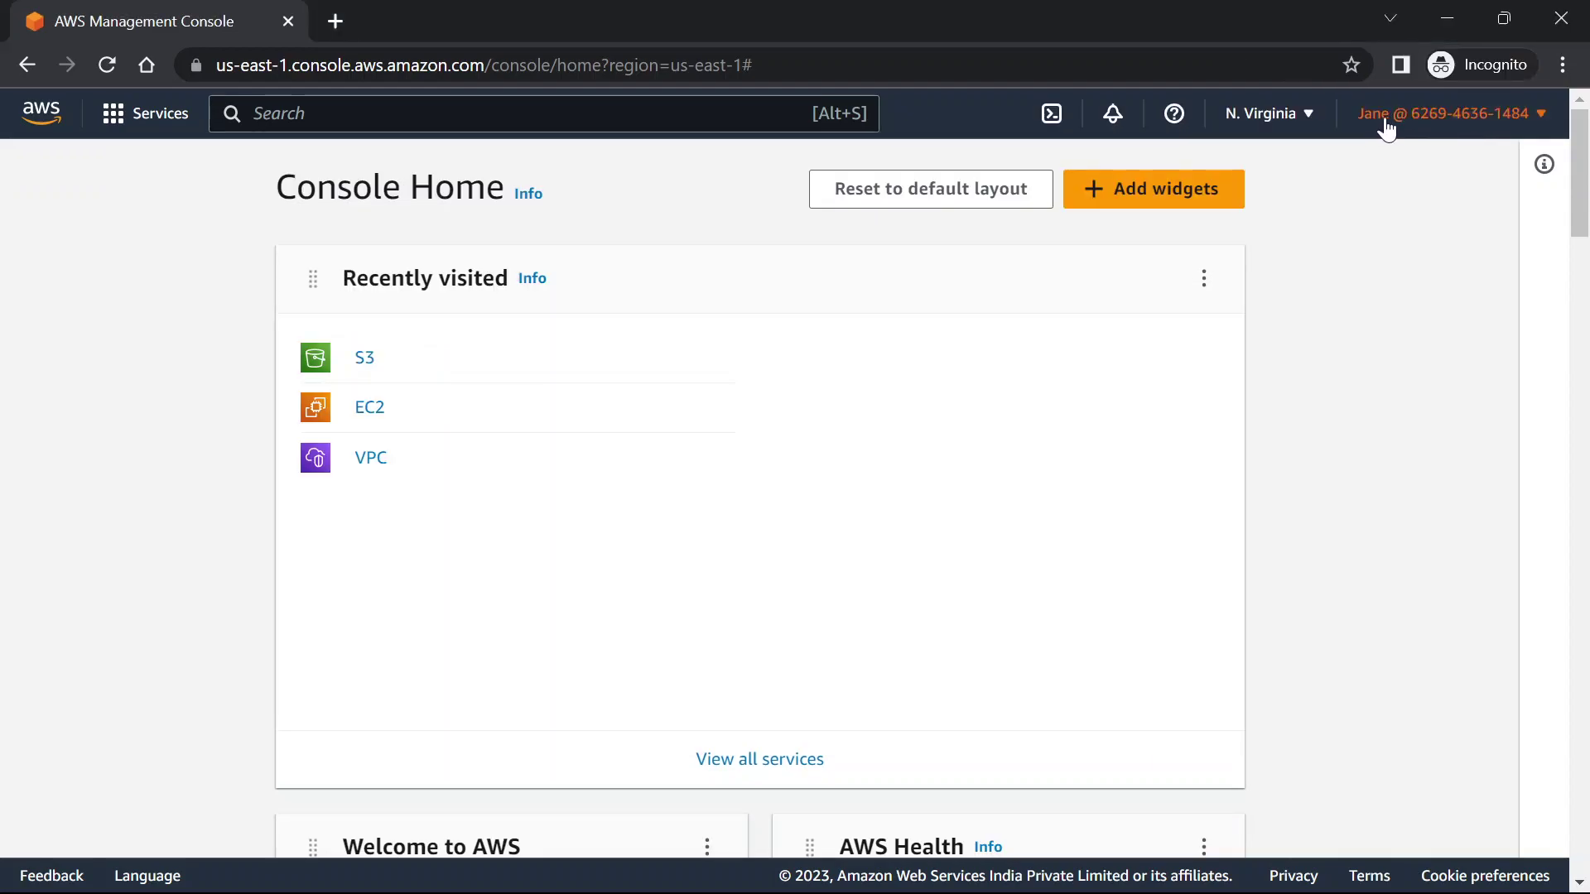
{"action": "left_click", "coordinate": [1442, 133]}
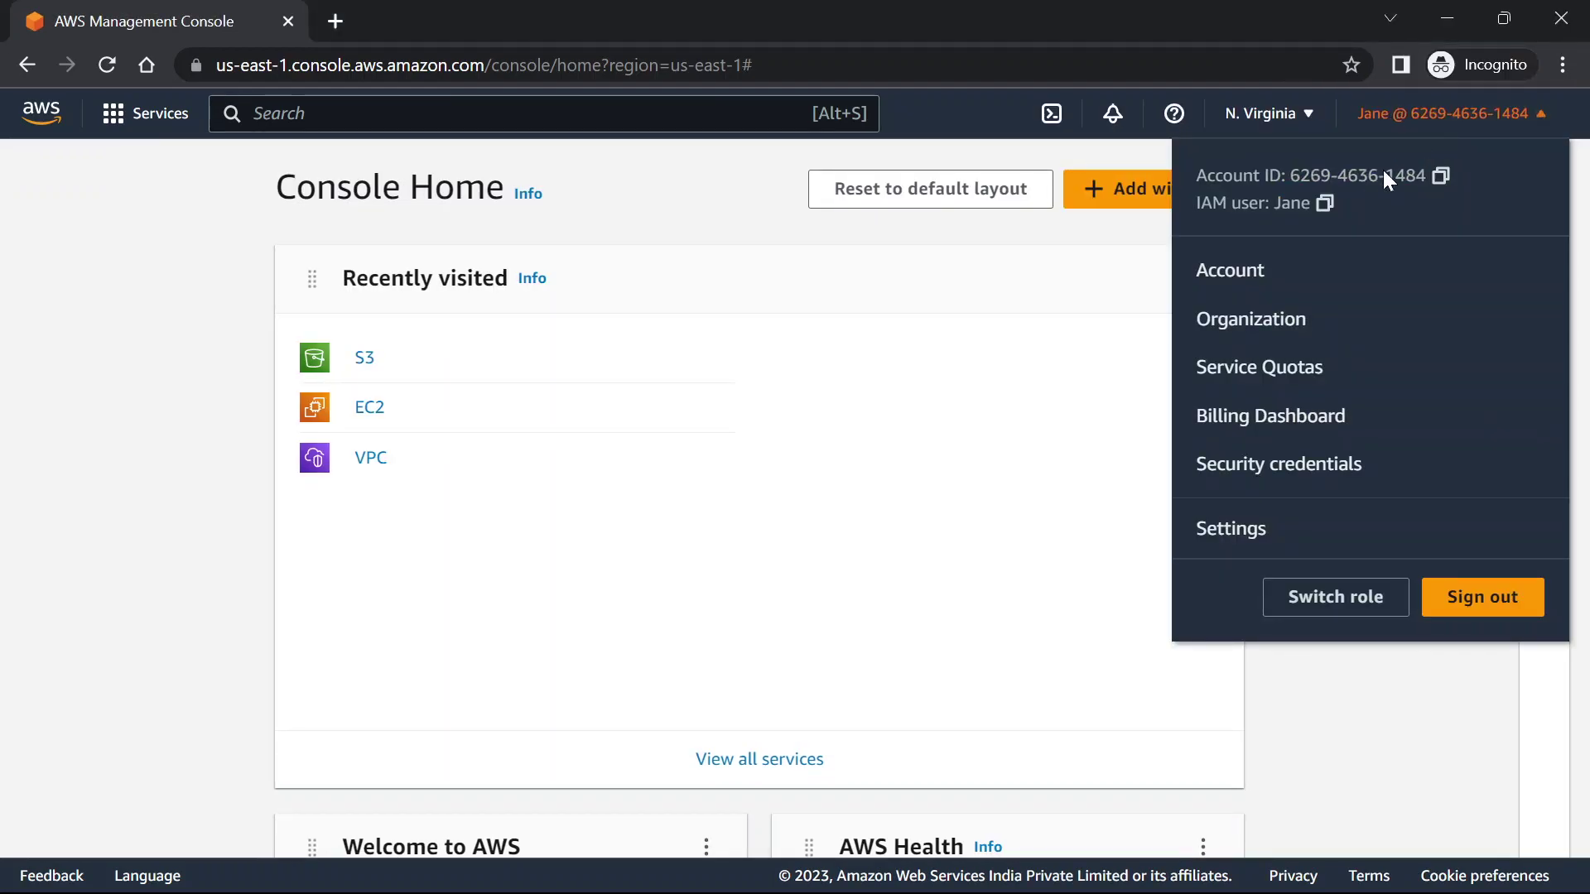
{"action": "left_click_drag", "start_coordinate": [1293, 177], "coordinate": [1423, 179]}
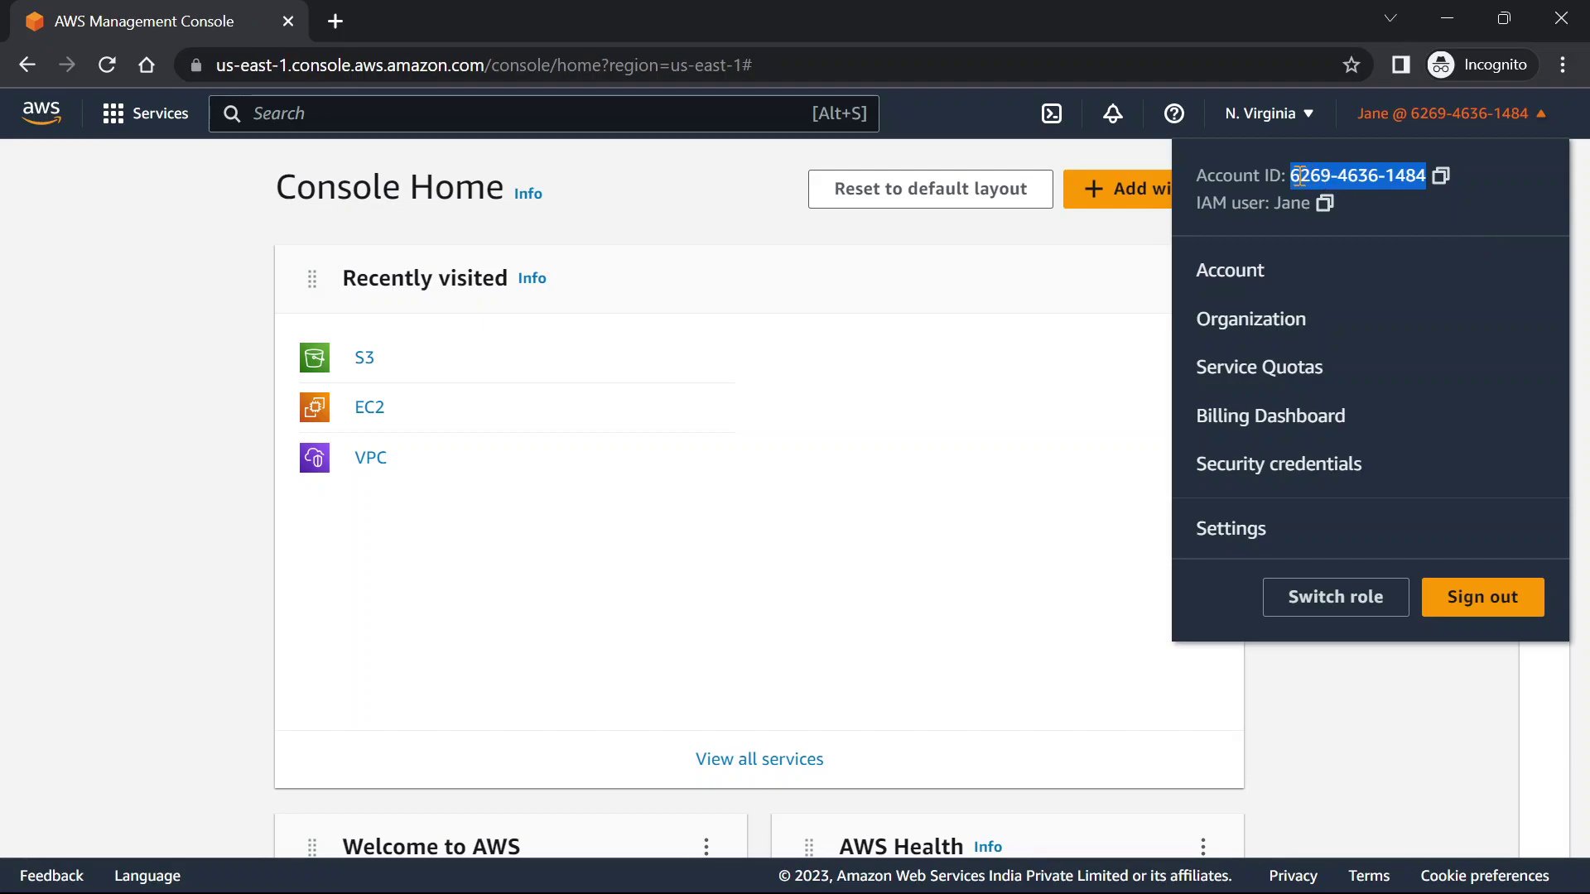
Check the production account ID in its console, then go to IAM from favorites
{"action": "key", "text": "alt+Tab"}
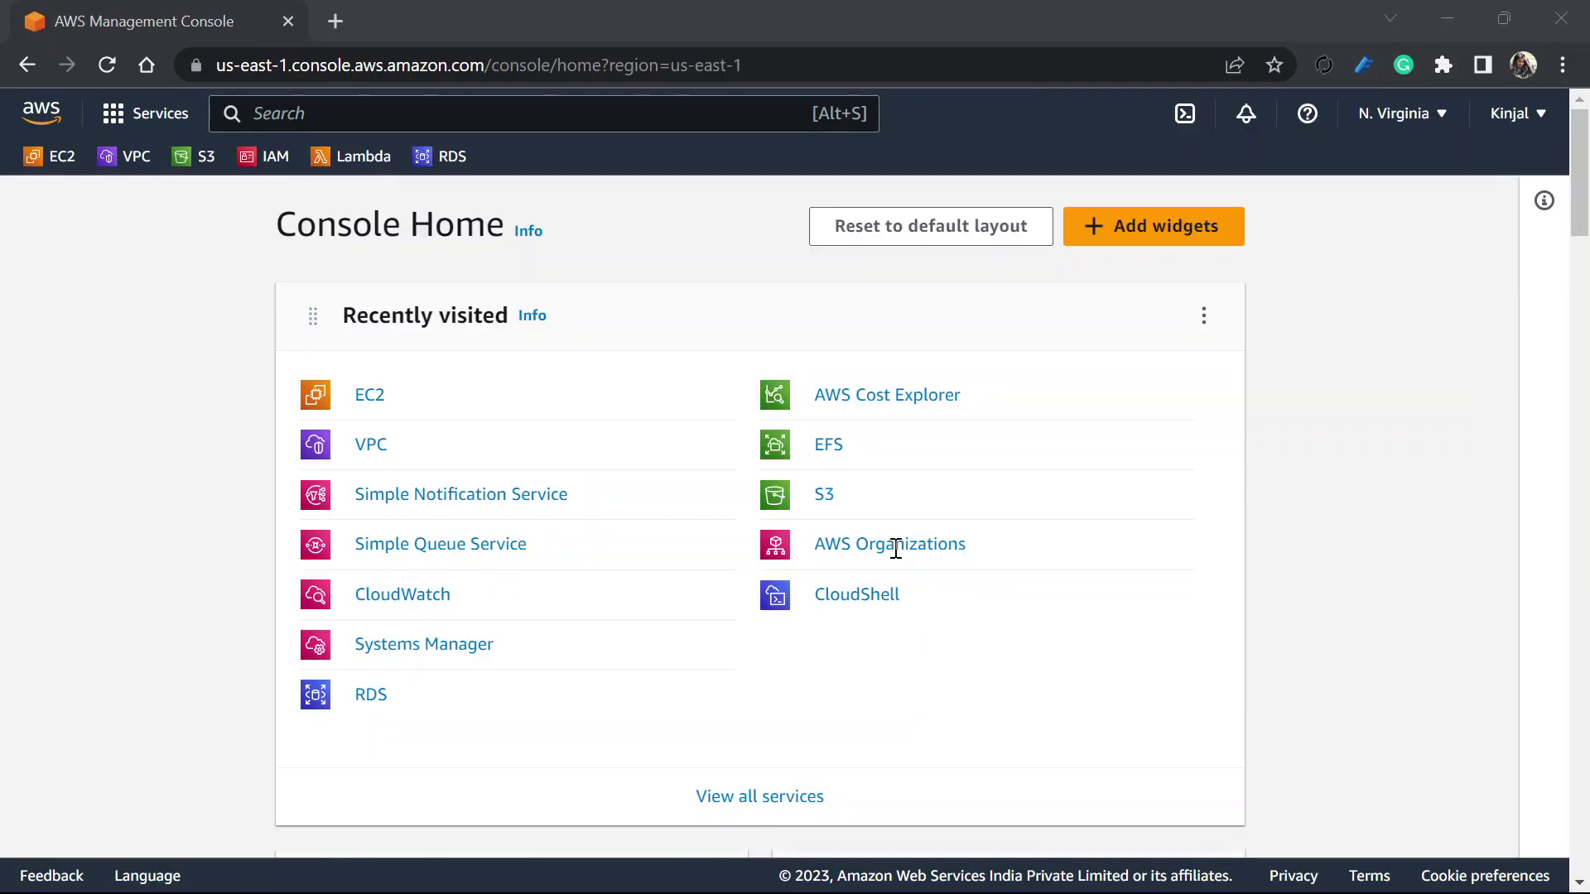
{"action": "left_click", "coordinate": [1499, 128]}
{"action": "left_click_drag", "start_coordinate": [1288, 175], "coordinate": [1416, 182]}
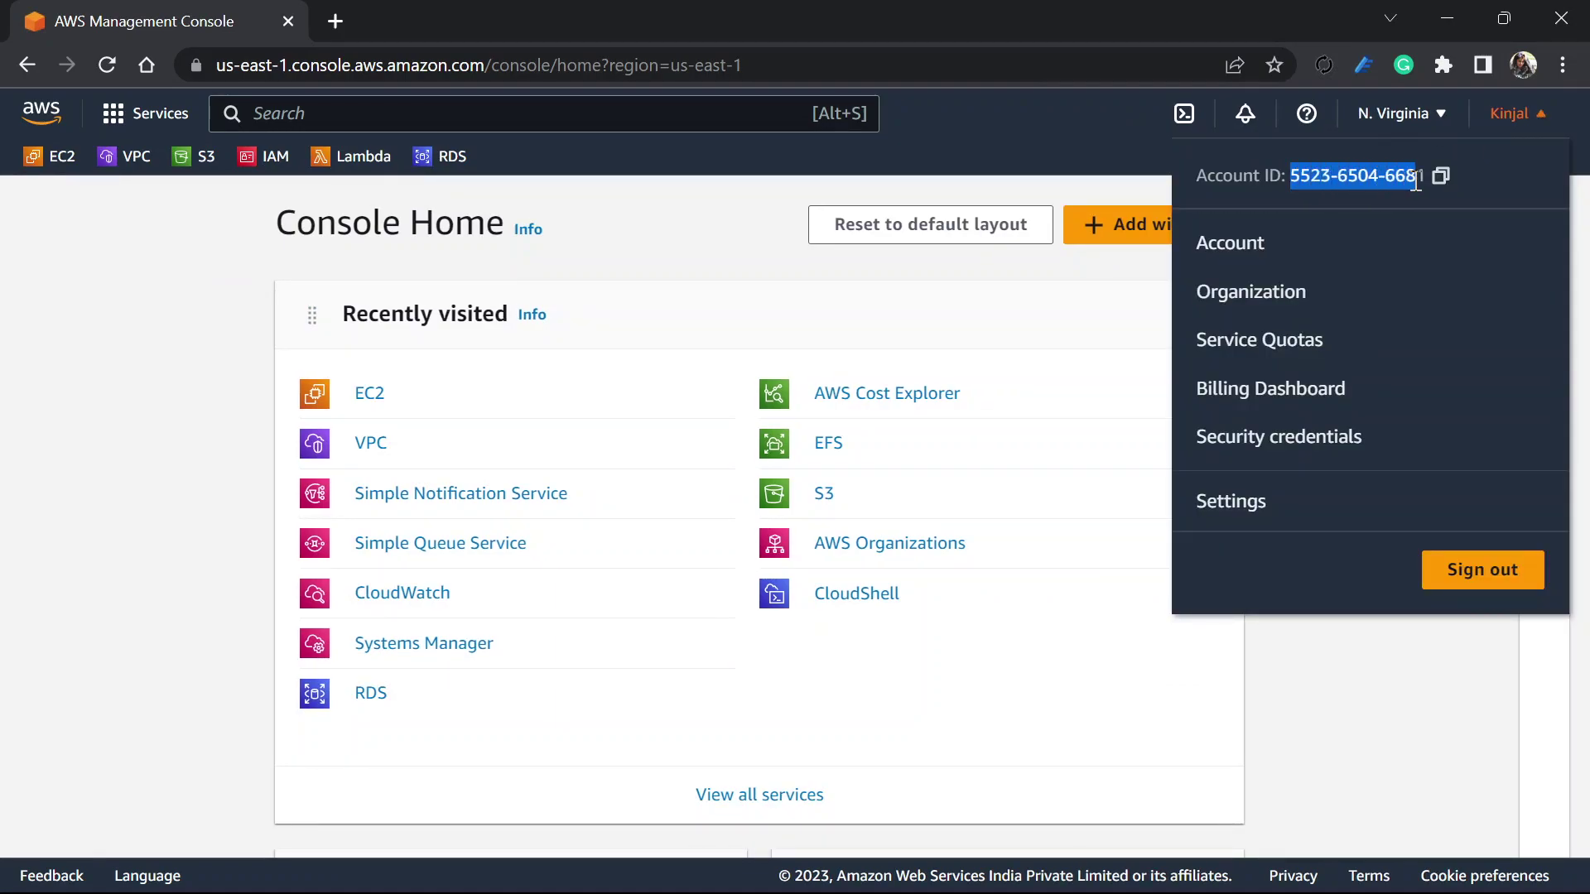
{"action": "left_click", "coordinate": [1128, 734]}
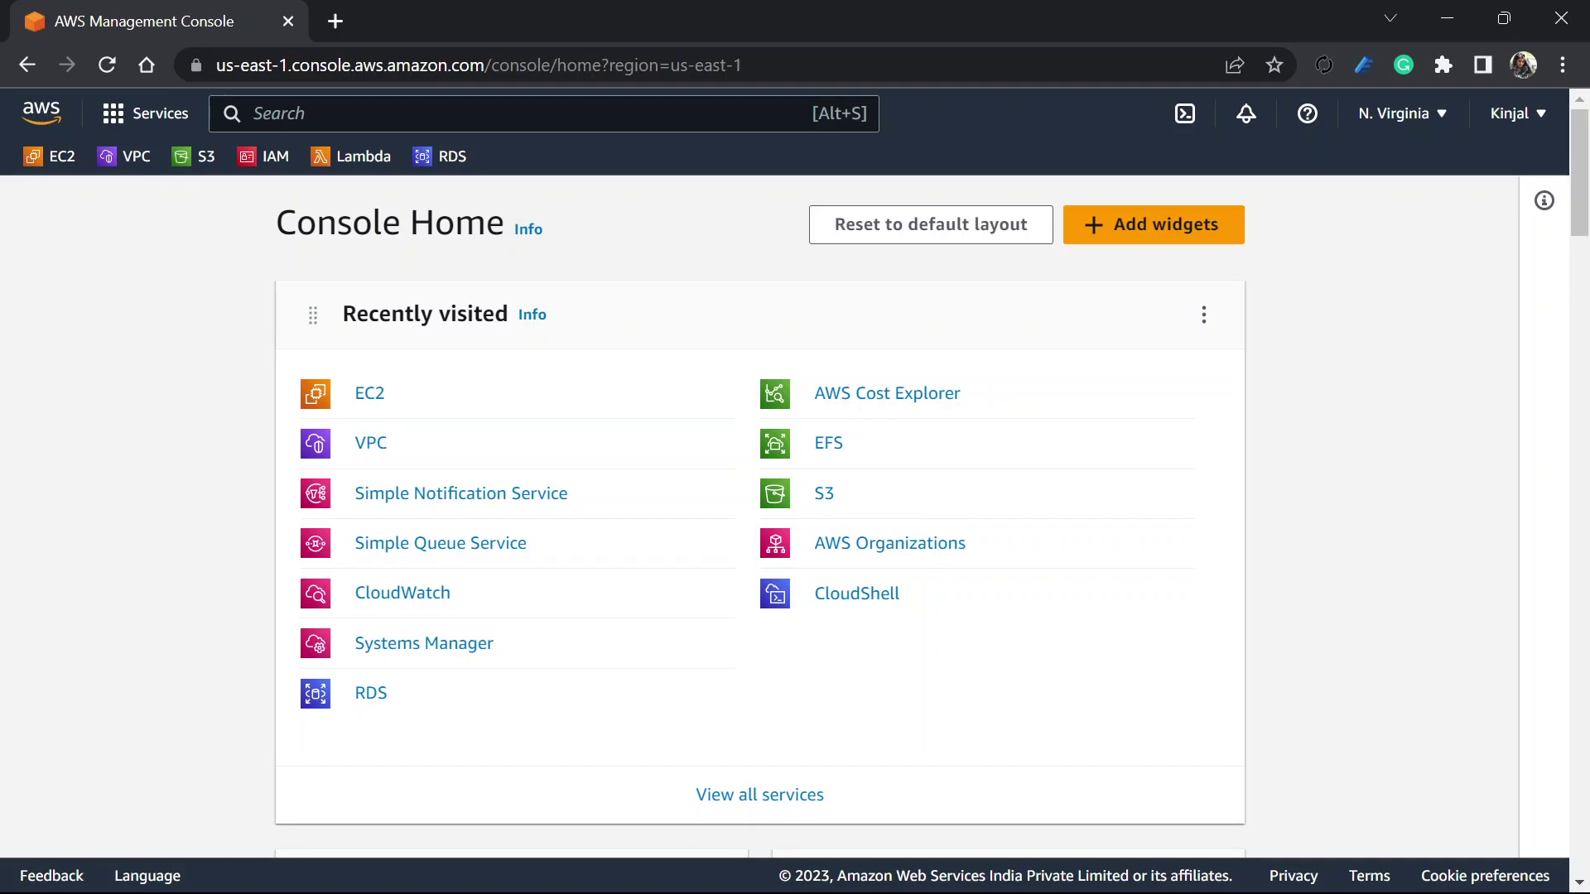
{"action": "left_click", "coordinate": [263, 156]}
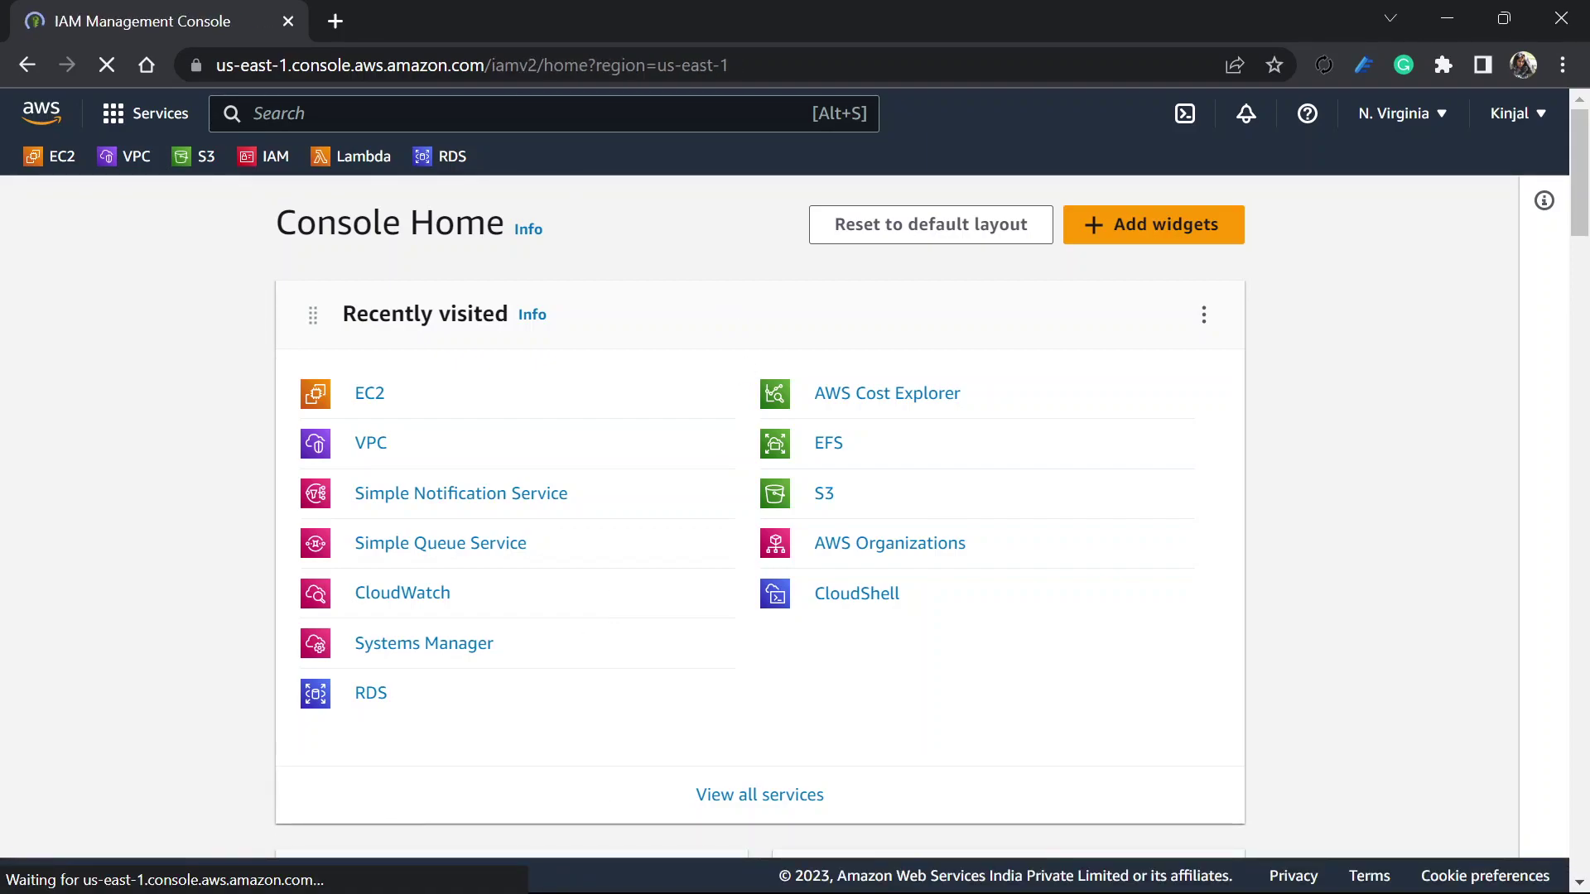
Copy the developer's username from the workbook, close it, and open IAM Roles
{"action": "key", "text": "alt+Tab"}
{"action": "key", "text": "ctrl+c"}
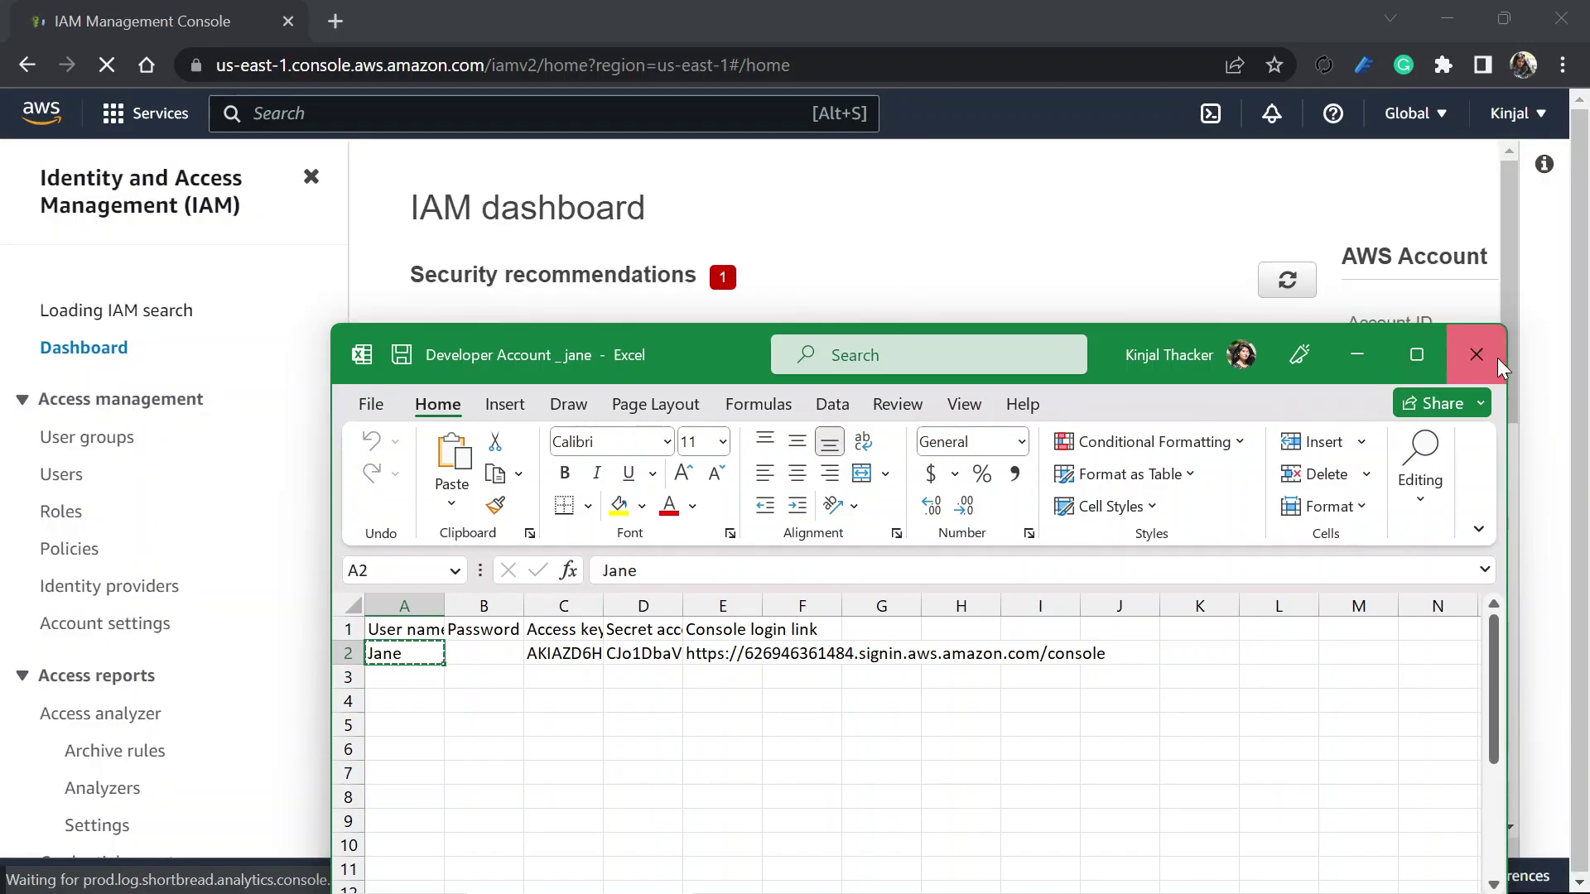
{"action": "left_click", "coordinate": [1496, 358]}
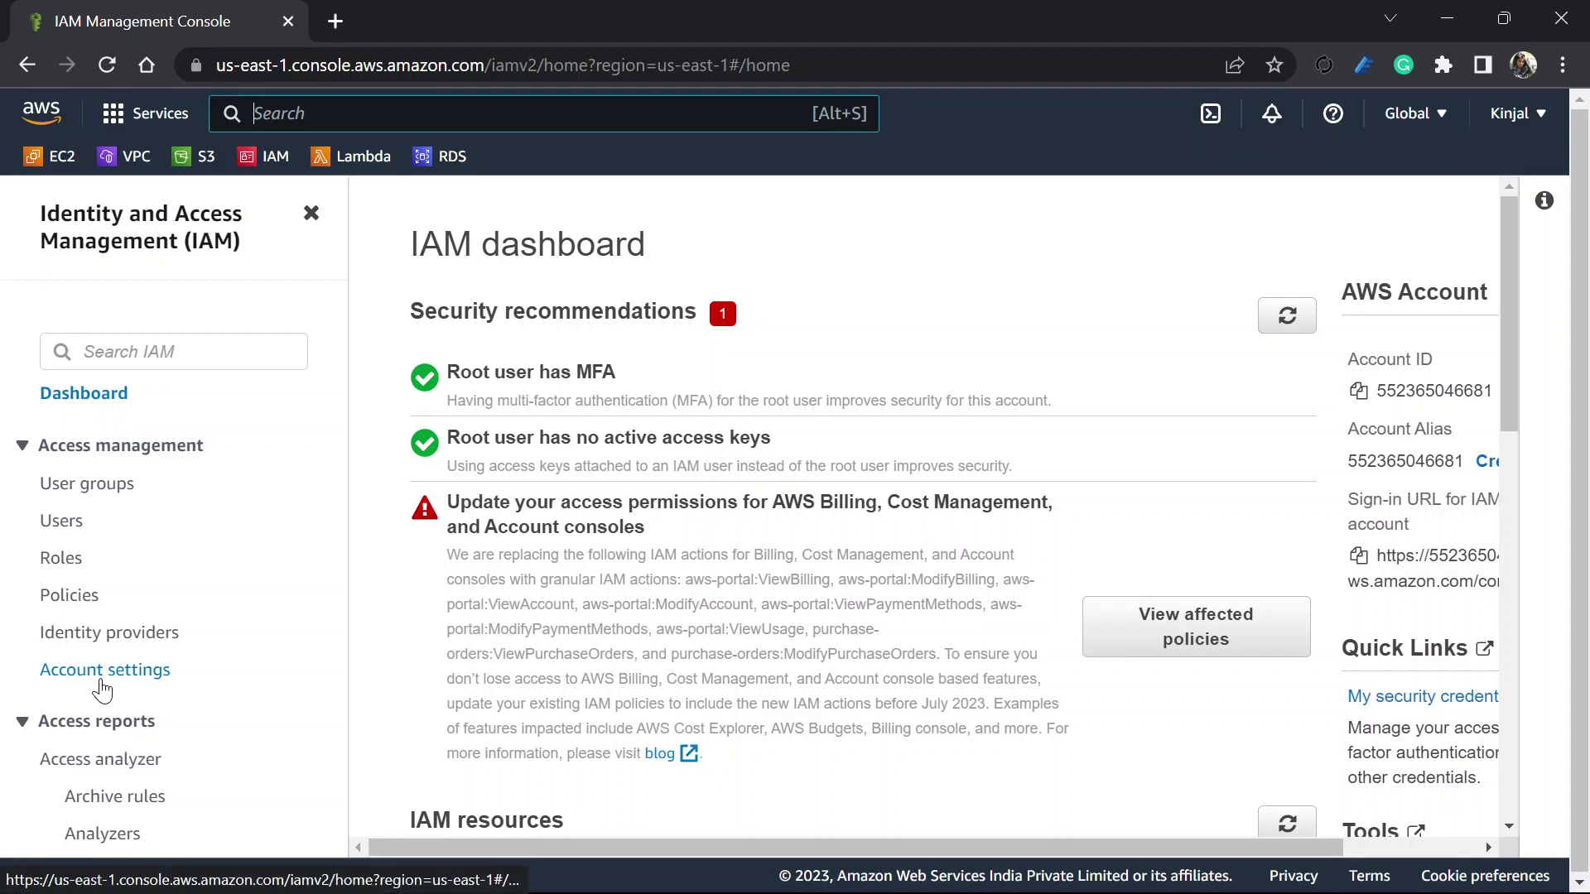
{"action": "left_click", "coordinate": [70, 560]}
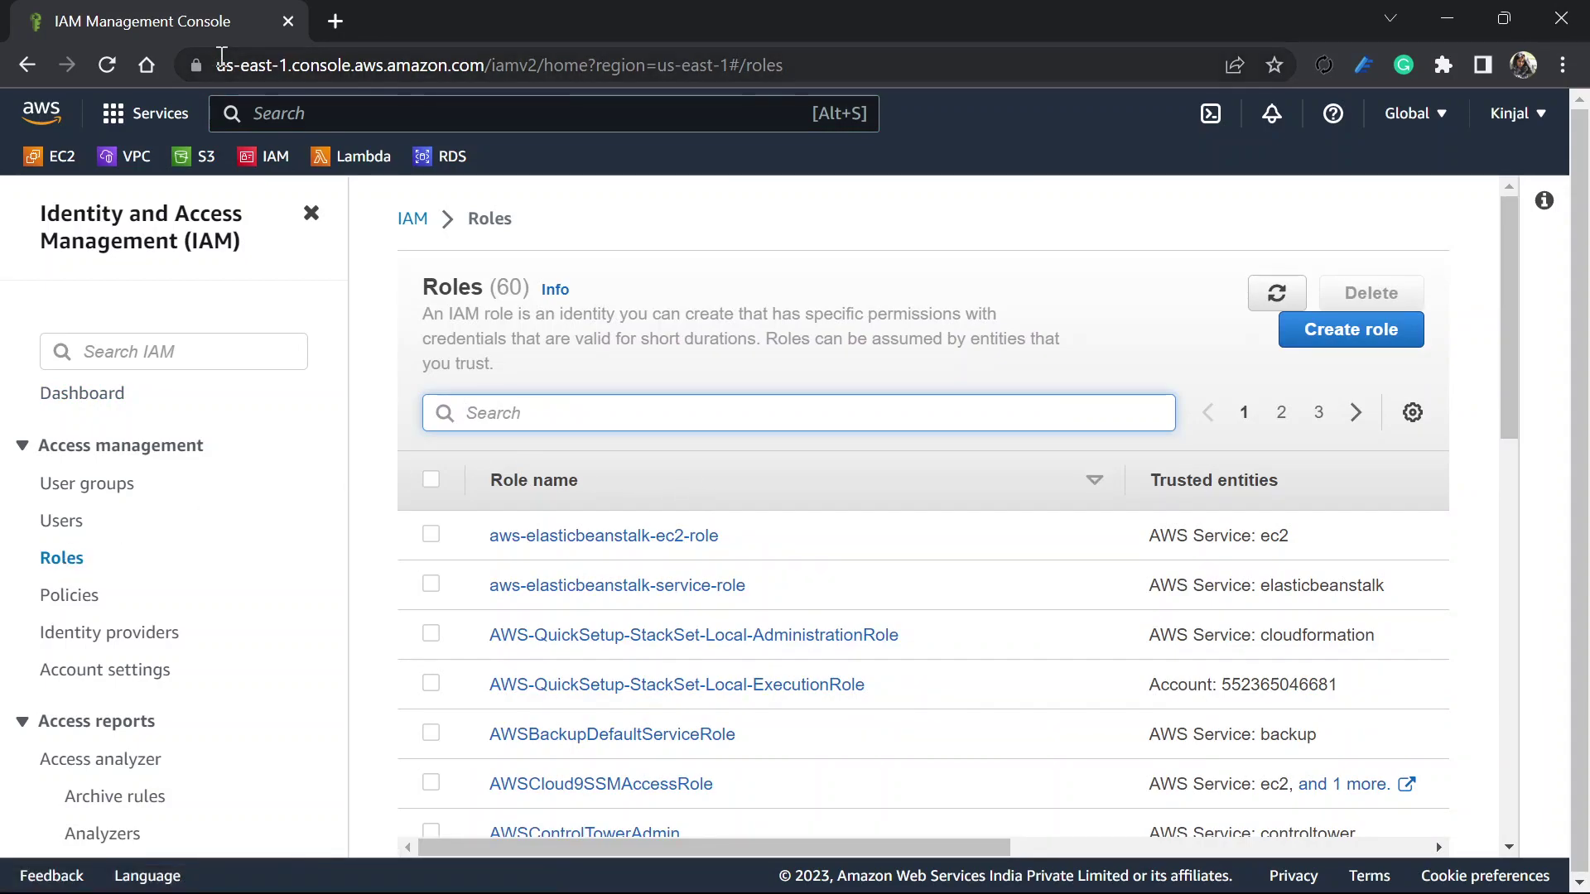
Duplicate the IAM tab to hold the S3 console, then start Create role on the Roles tab
{"action": "right_click", "coordinate": [190, 27]}
{"action": "left_click", "coordinate": [316, 207]}
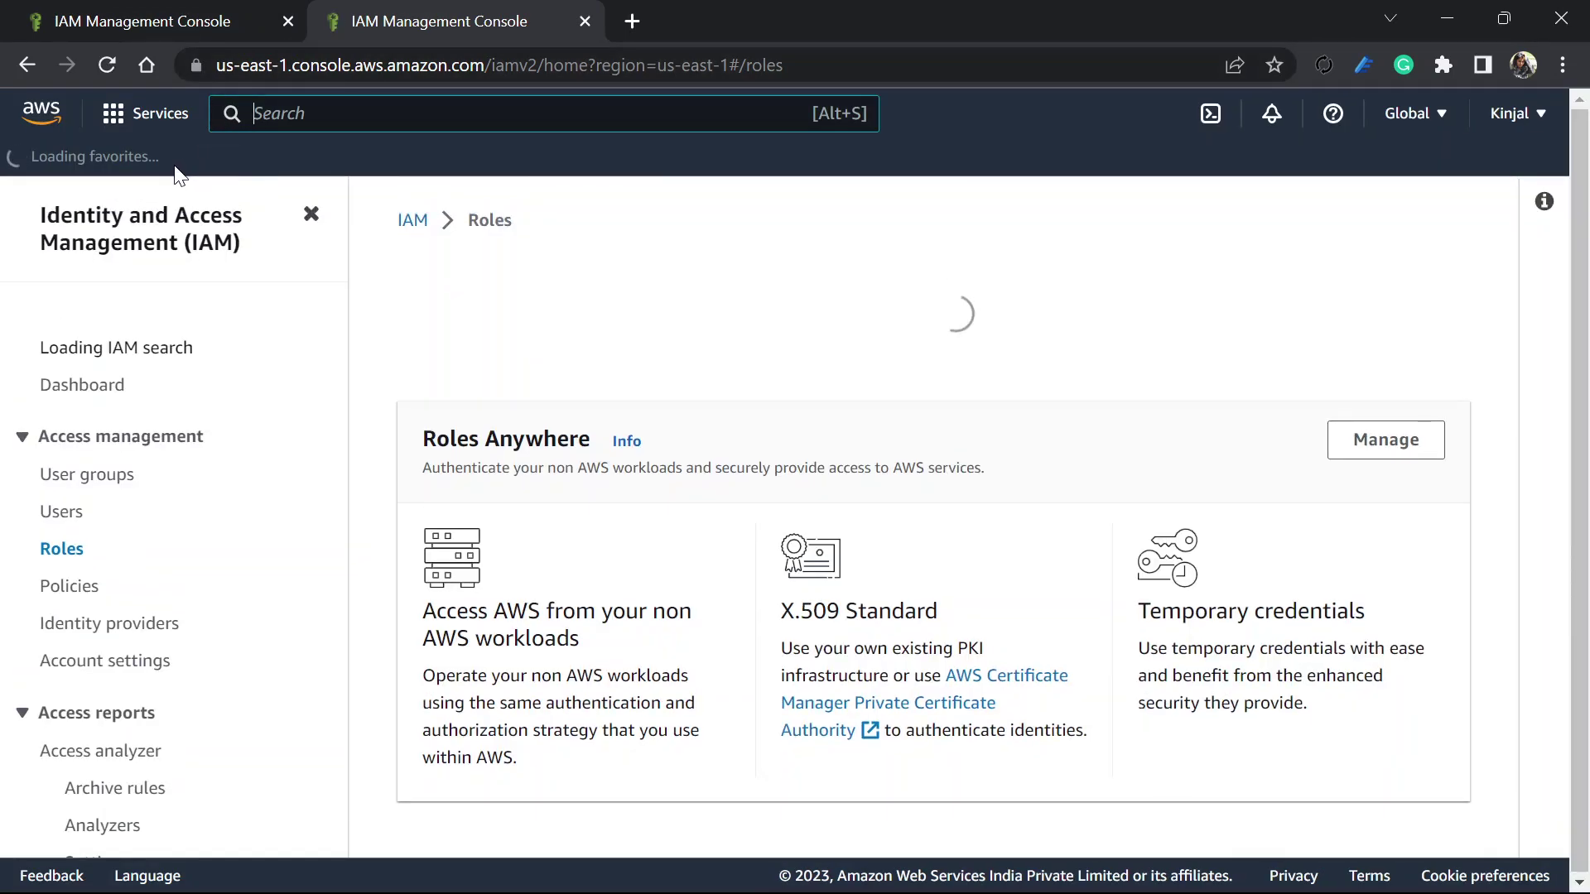
{"action": "left_click", "coordinate": [179, 173]}
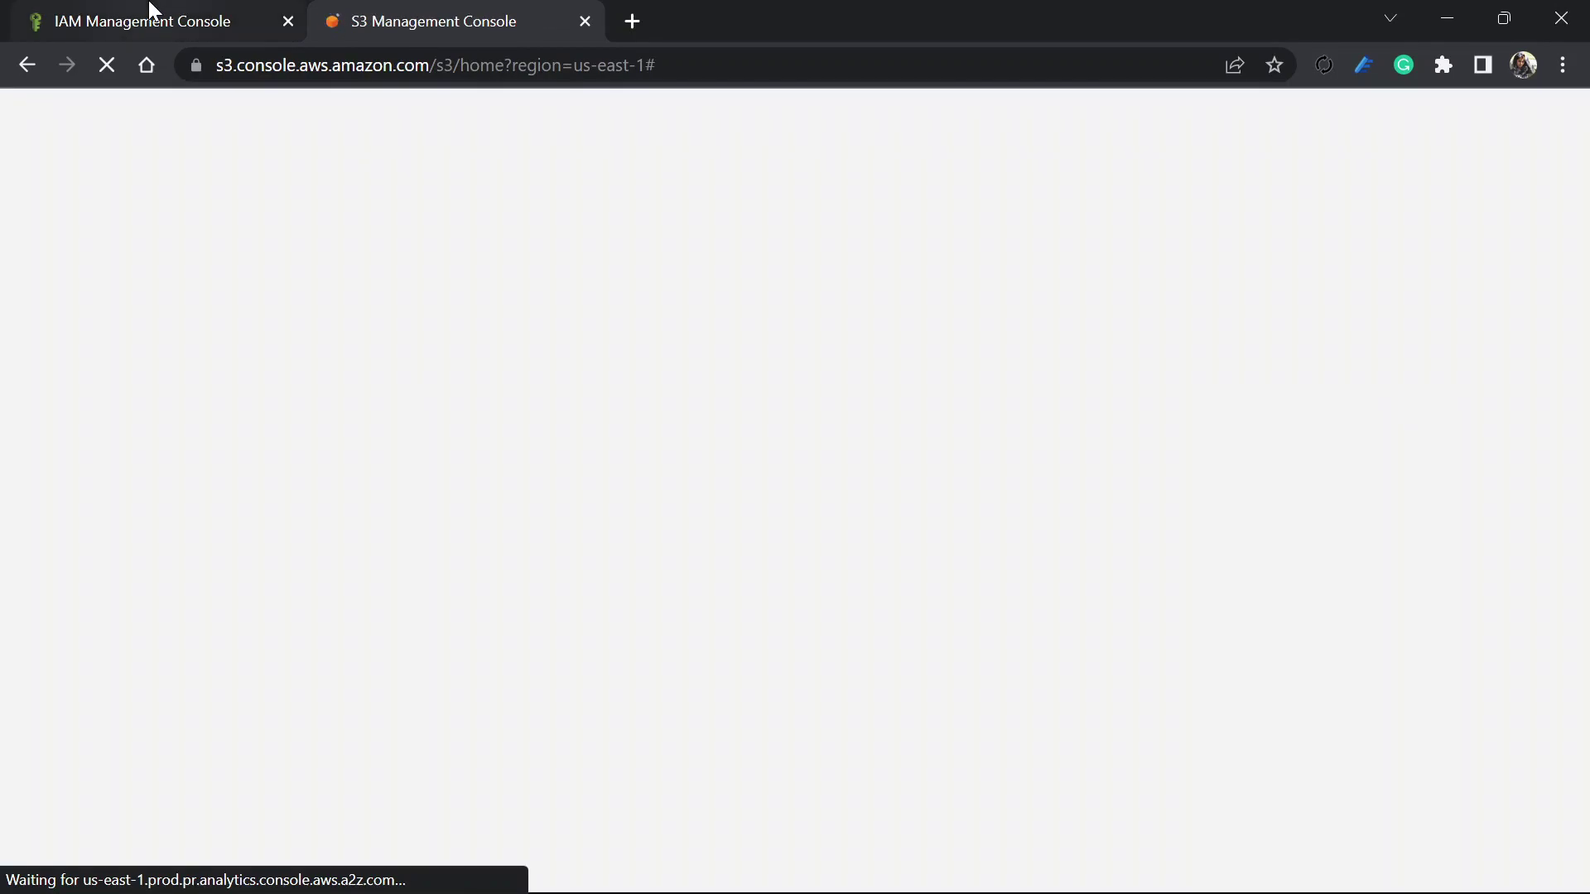
{"action": "left_click", "coordinate": [145, 17]}
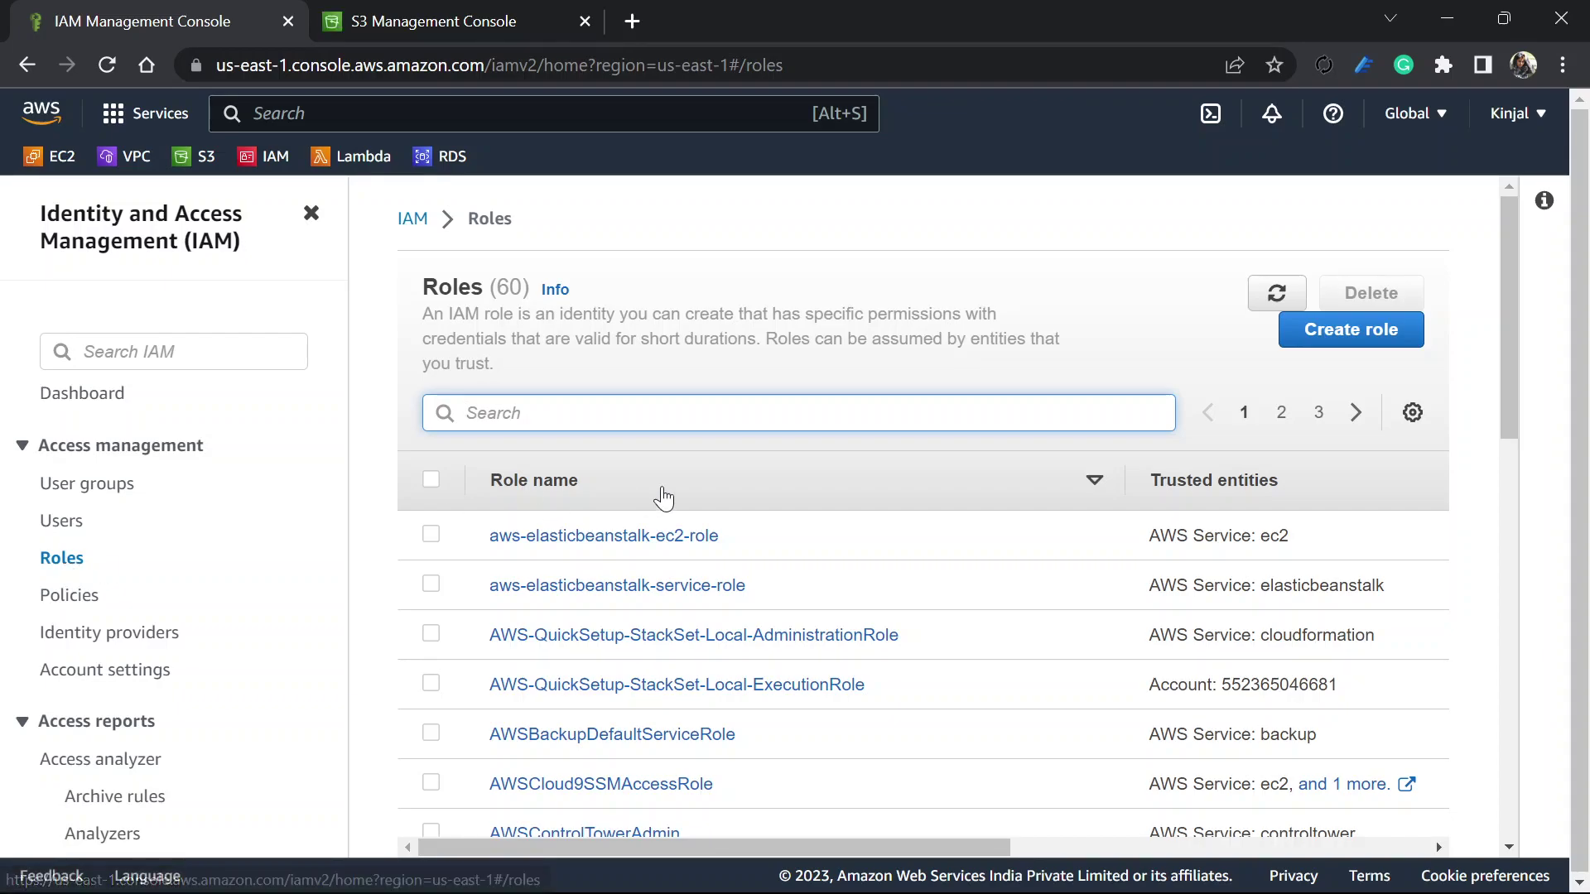
{"action": "left_click", "coordinate": [1362, 338]}
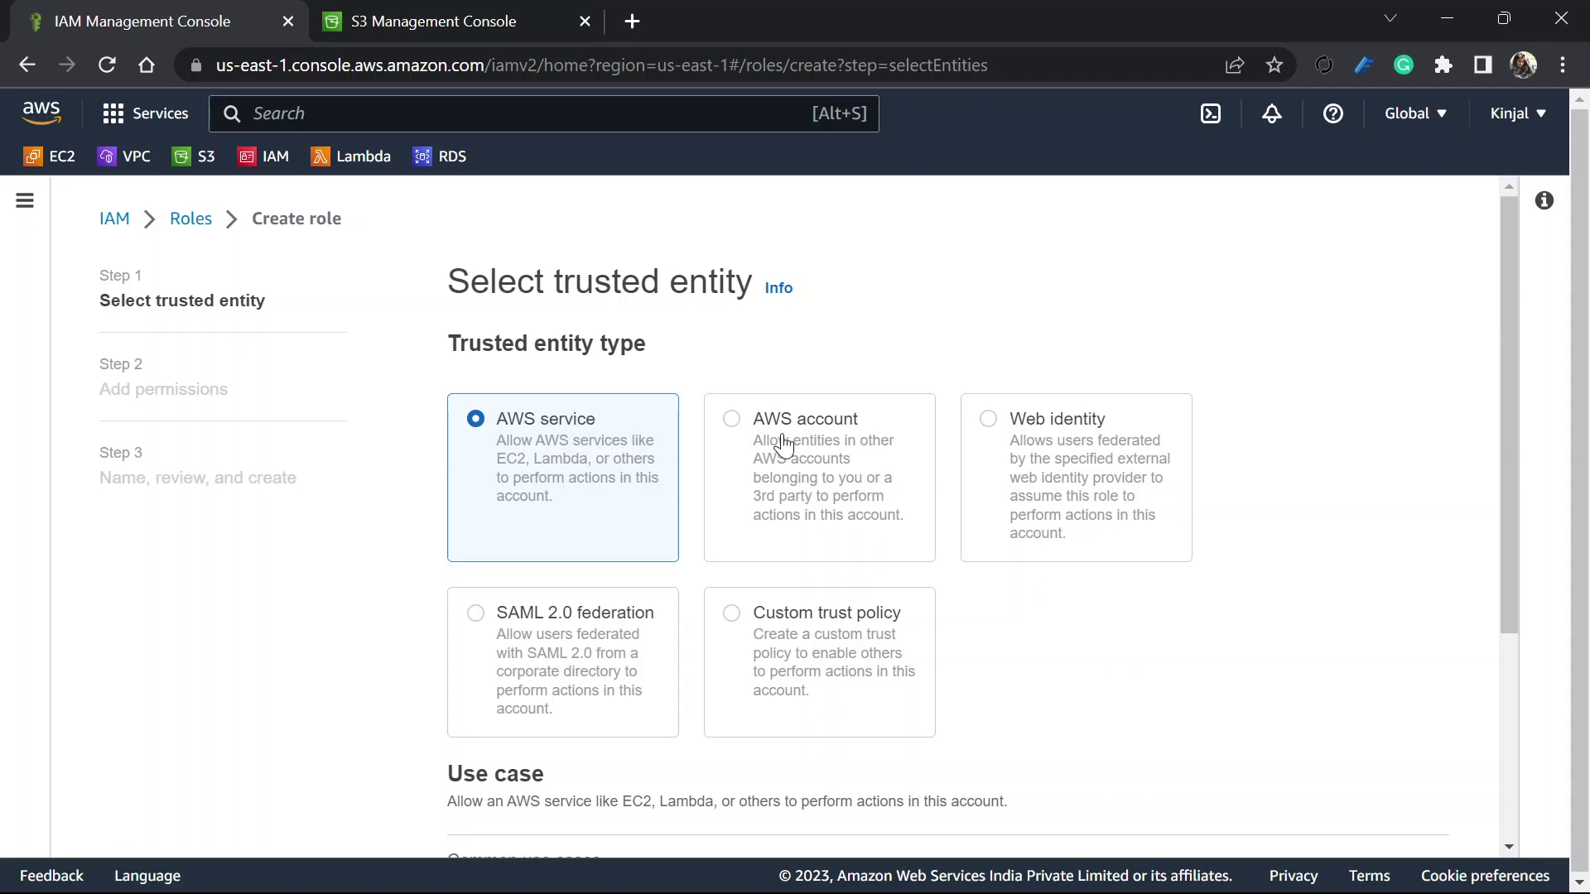
Set the trusted entity type to AWS account, choosing Another AWS account
{"action": "left_click", "coordinate": [783, 445]}
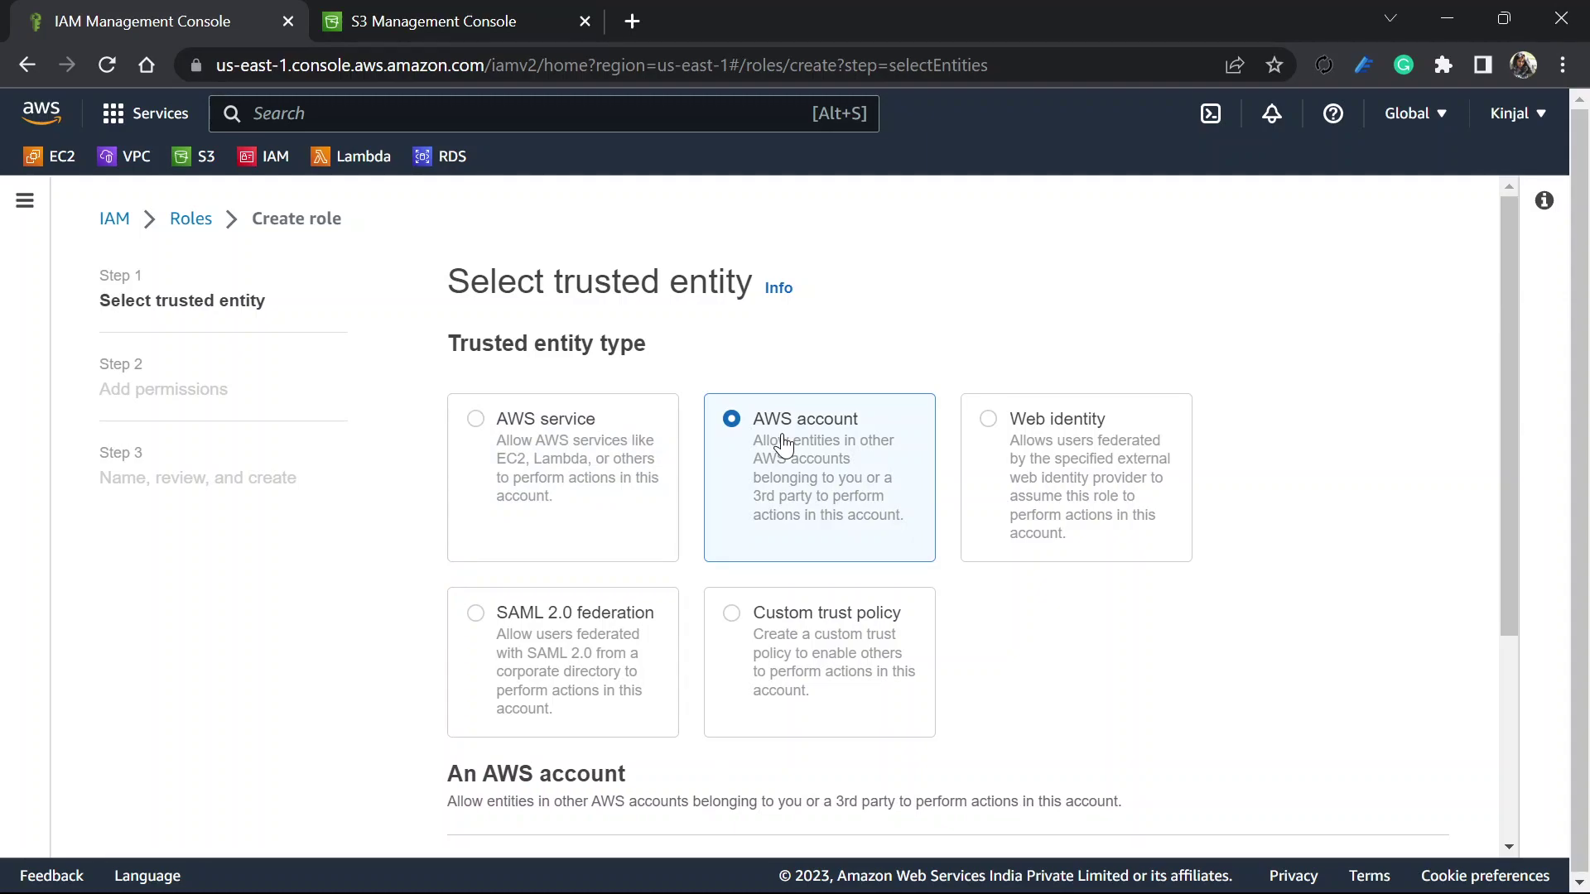
{"action": "scroll", "coordinate": [784, 445], "scroll_direction": "down", "scroll_amount": 4}
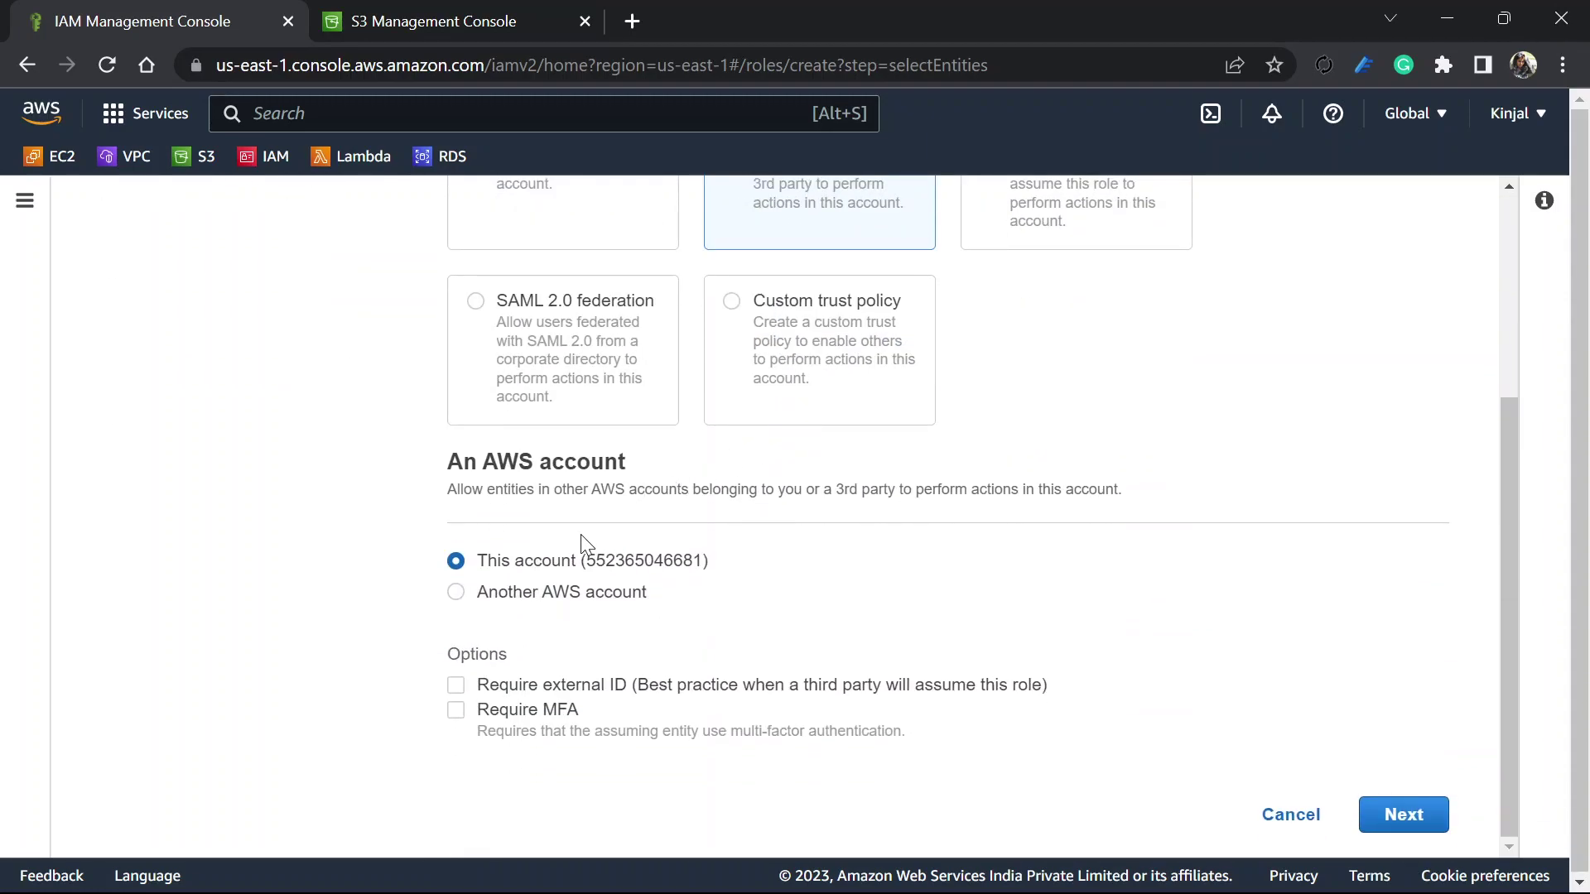
{"action": "left_click", "coordinate": [593, 595]}
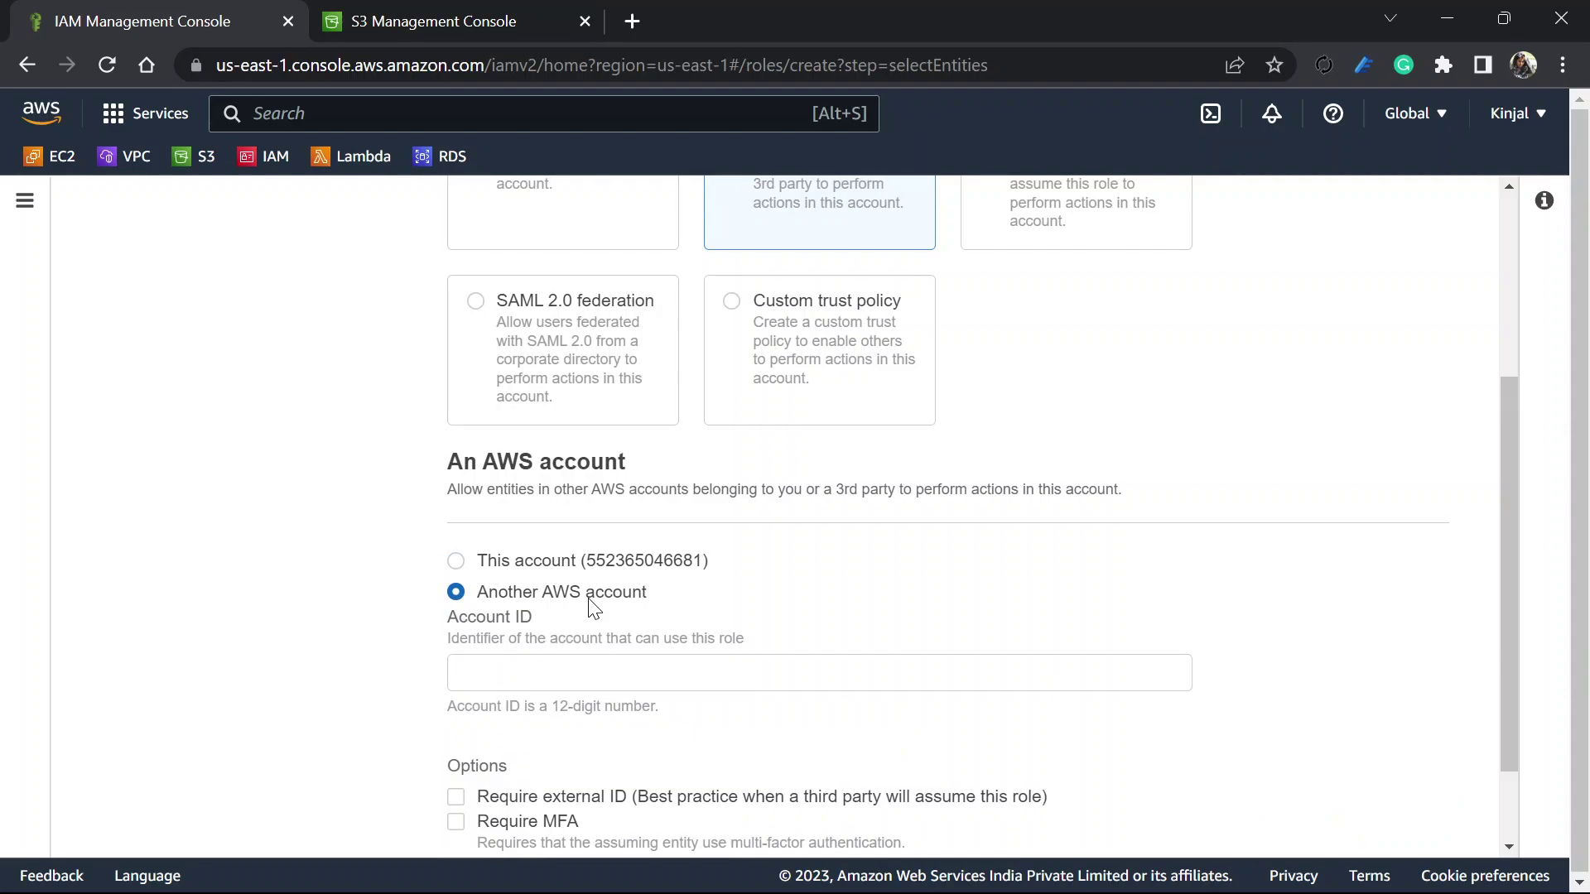
{"action": "left_click", "coordinate": [586, 667]}
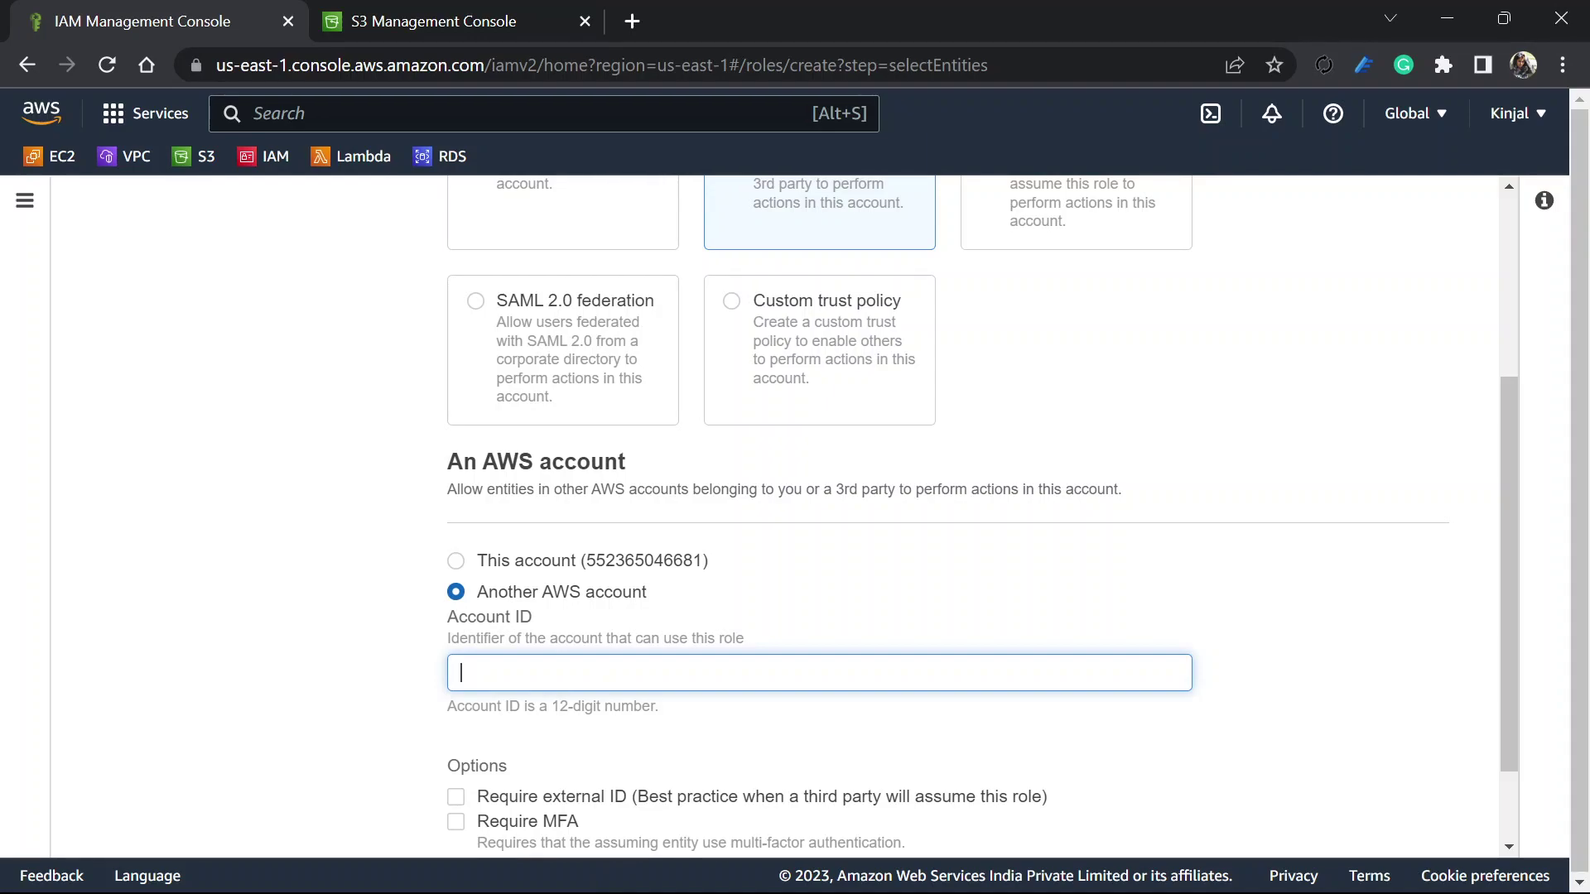
Copy the developer's account ID from the other console, paste it in, and go to permissions
{"action": "key", "text": "alt+Tab"}
{"action": "key", "text": "Tab"}
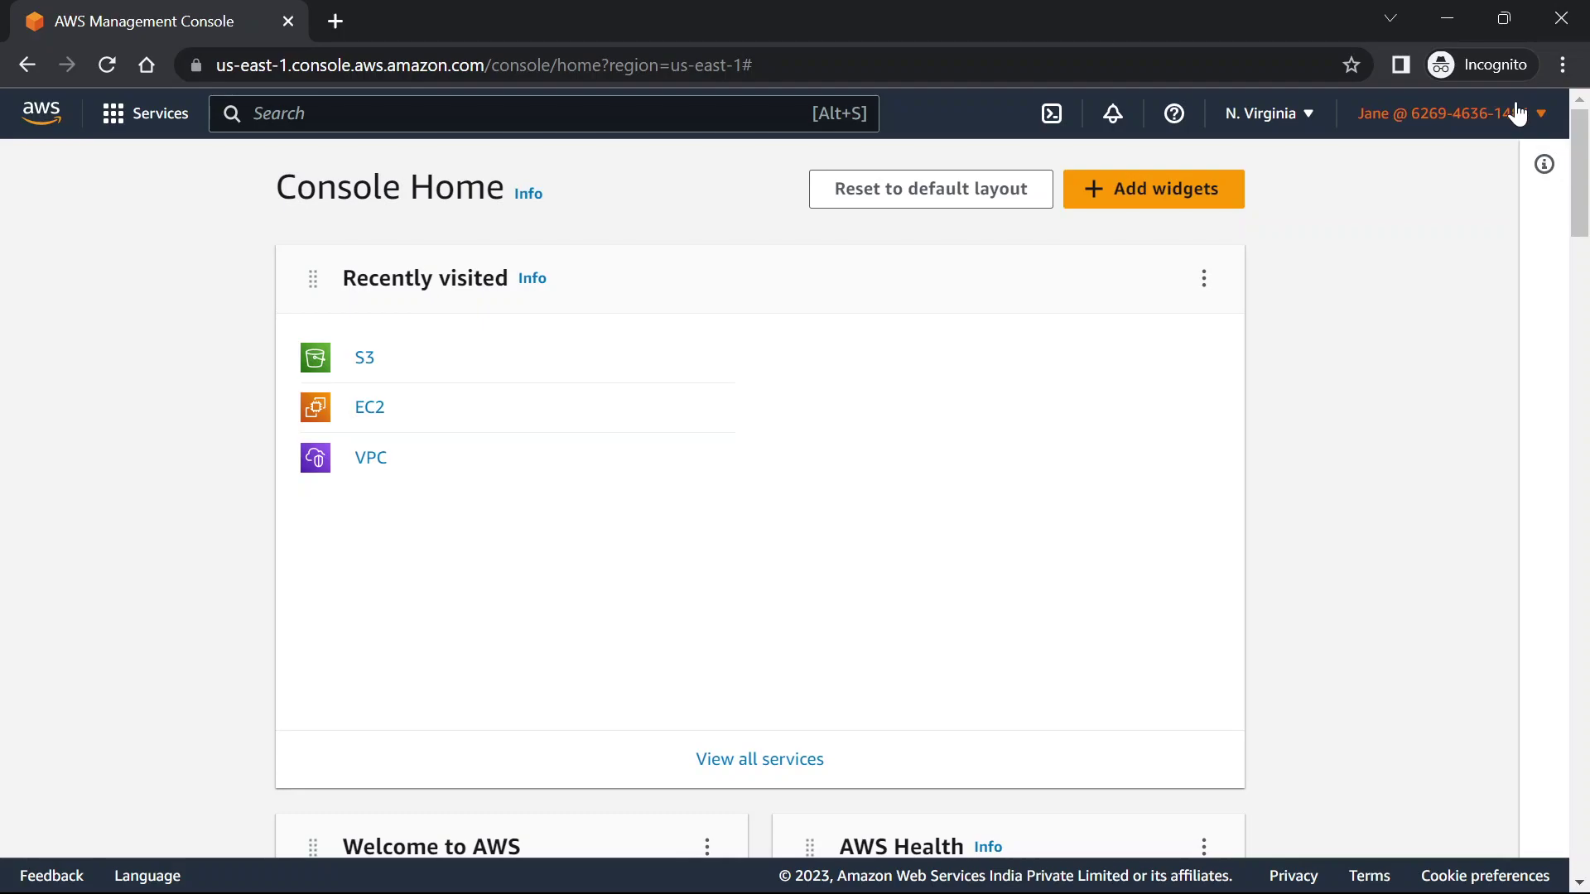
{"action": "left_click", "coordinate": [1522, 114]}
{"action": "left_click", "coordinate": [1423, 177]}
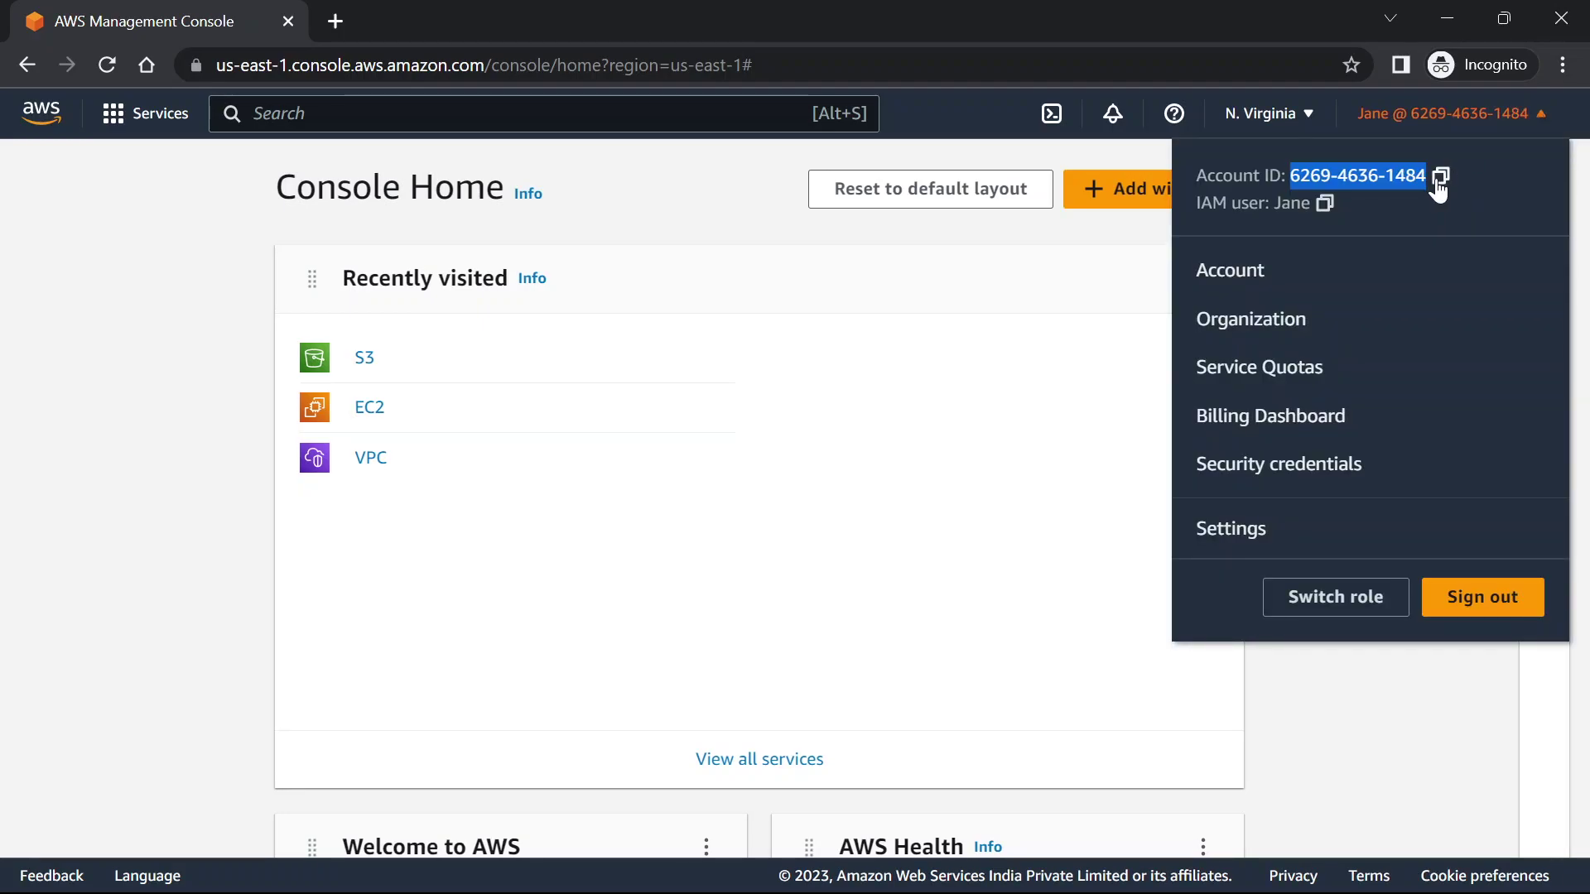
{"action": "key", "text": "alt+Tab"}
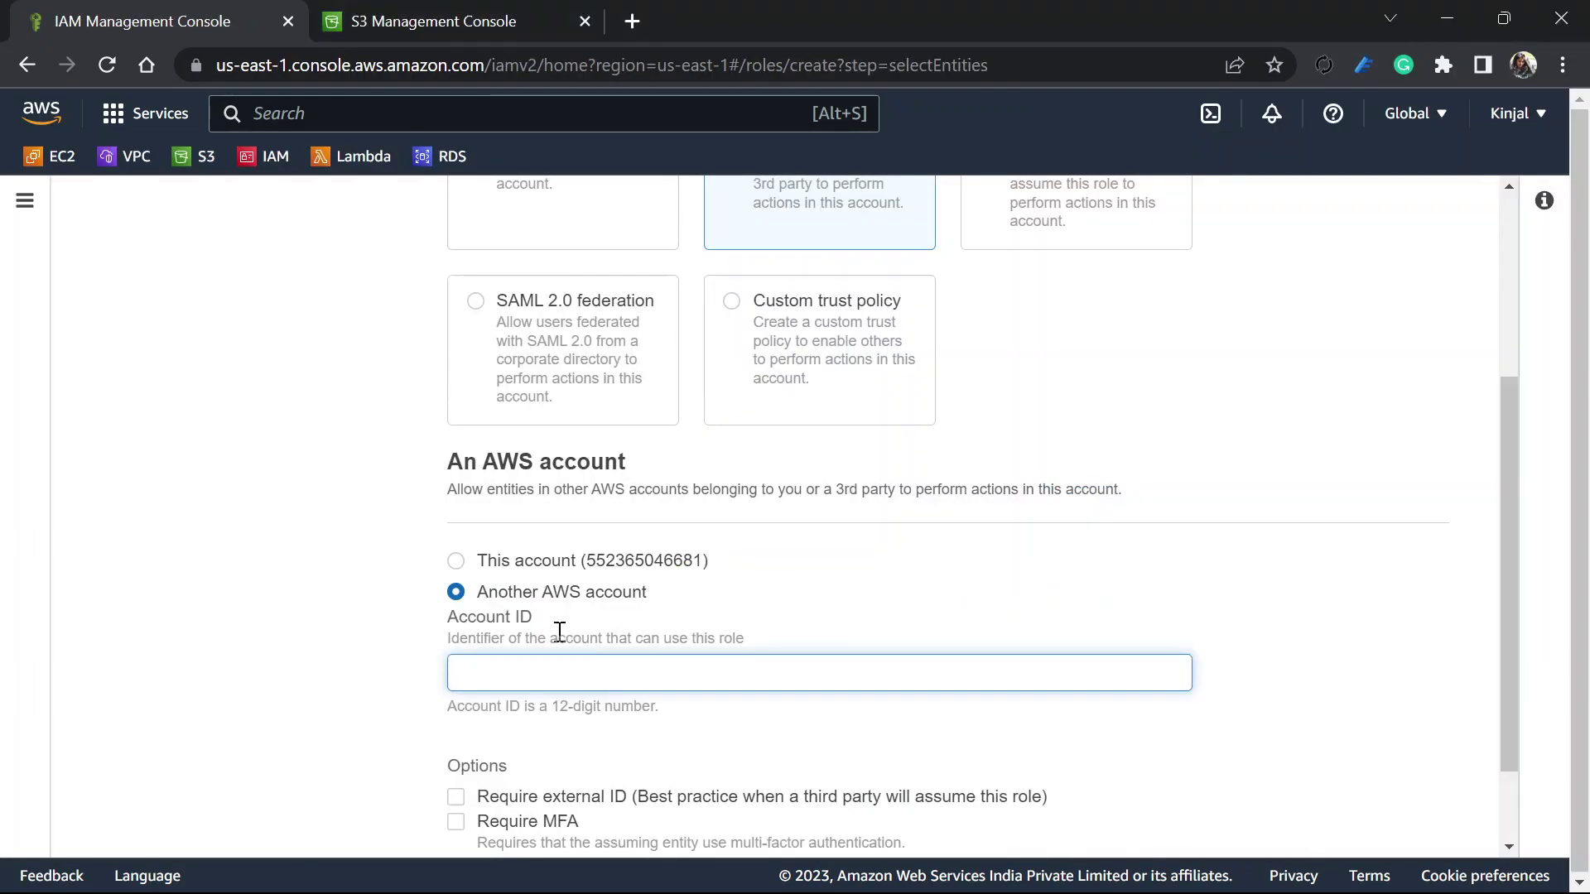
{"action": "key", "text": "ctrl+v"}
{"action": "scroll", "coordinate": [560, 632], "scroll_direction": "down", "scroll_amount": 2}
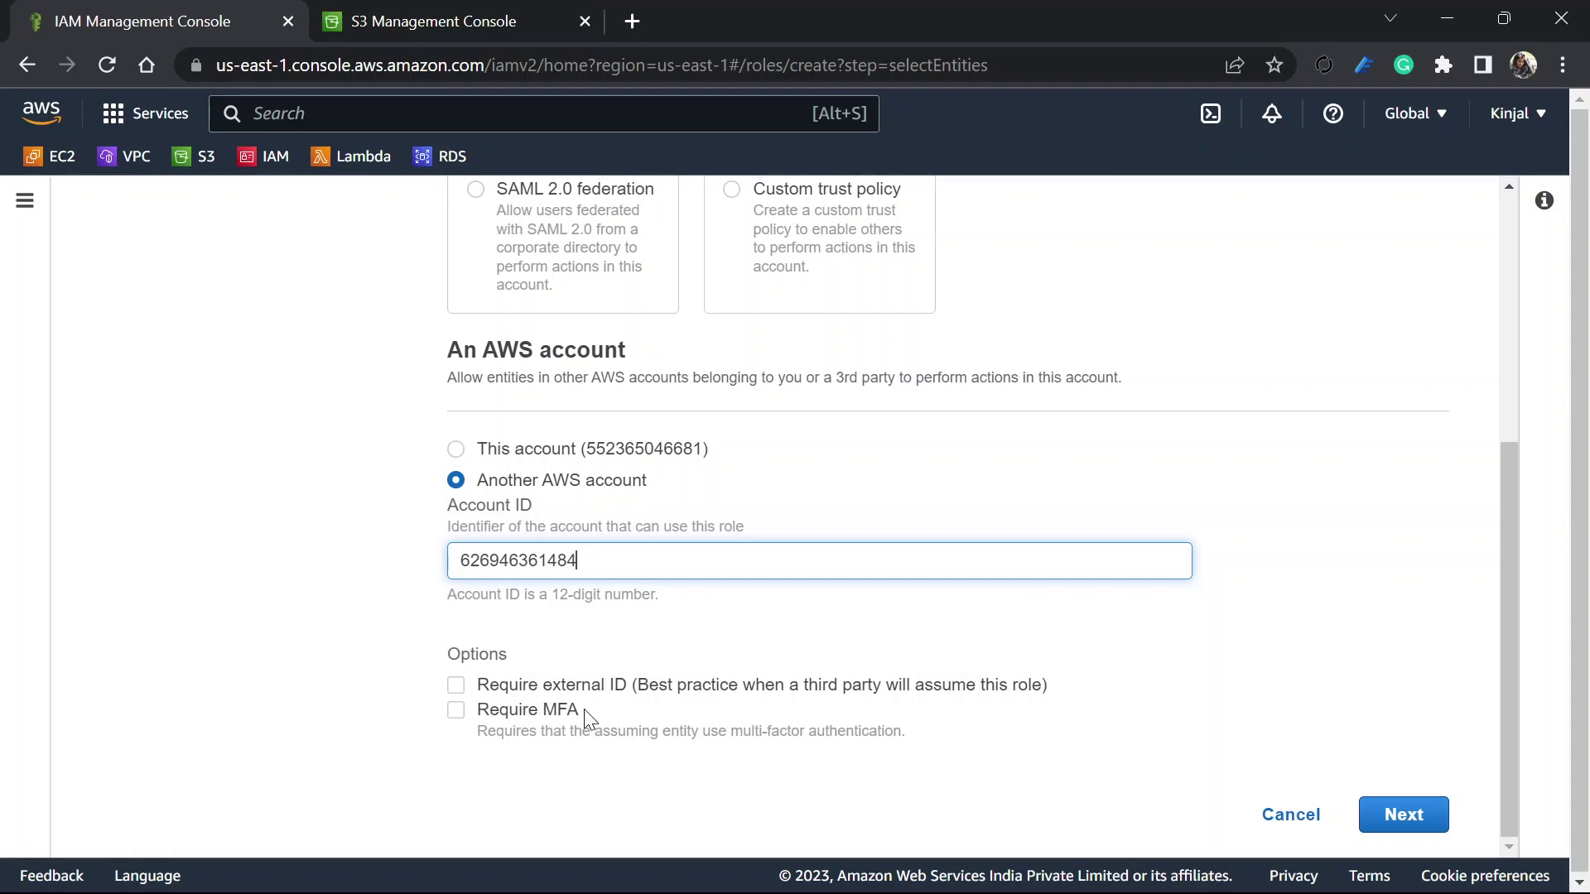
{"action": "left_click", "coordinate": [1425, 826]}
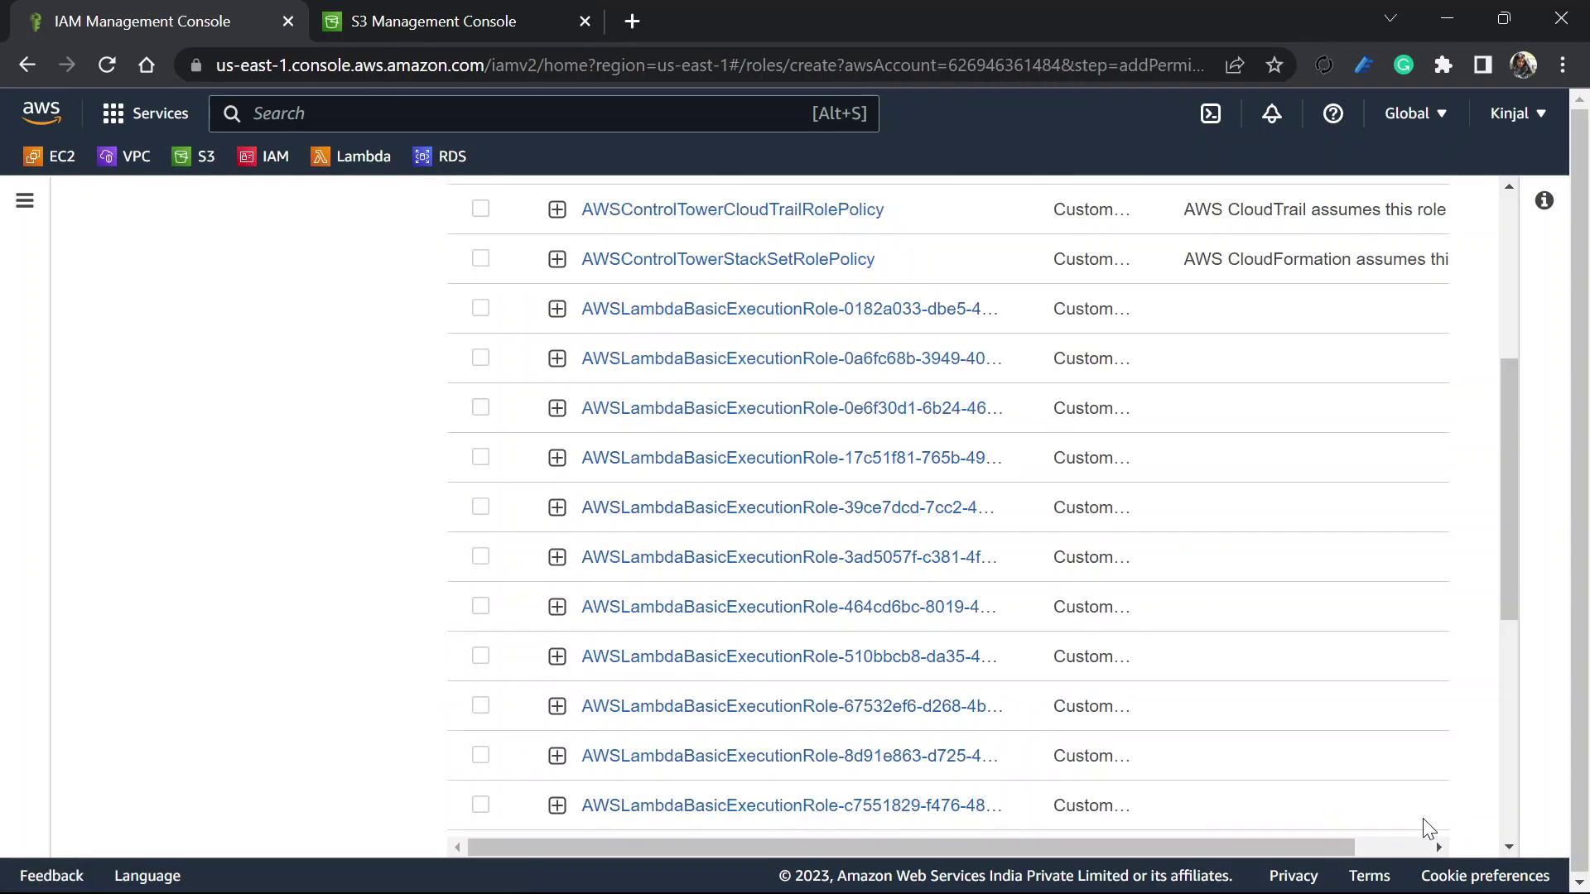
Start a new policy from Add permissions and switch its editor to JSON
{"action": "scroll", "coordinate": [921, 668], "scroll_direction": "up", "scroll_amount": 5}
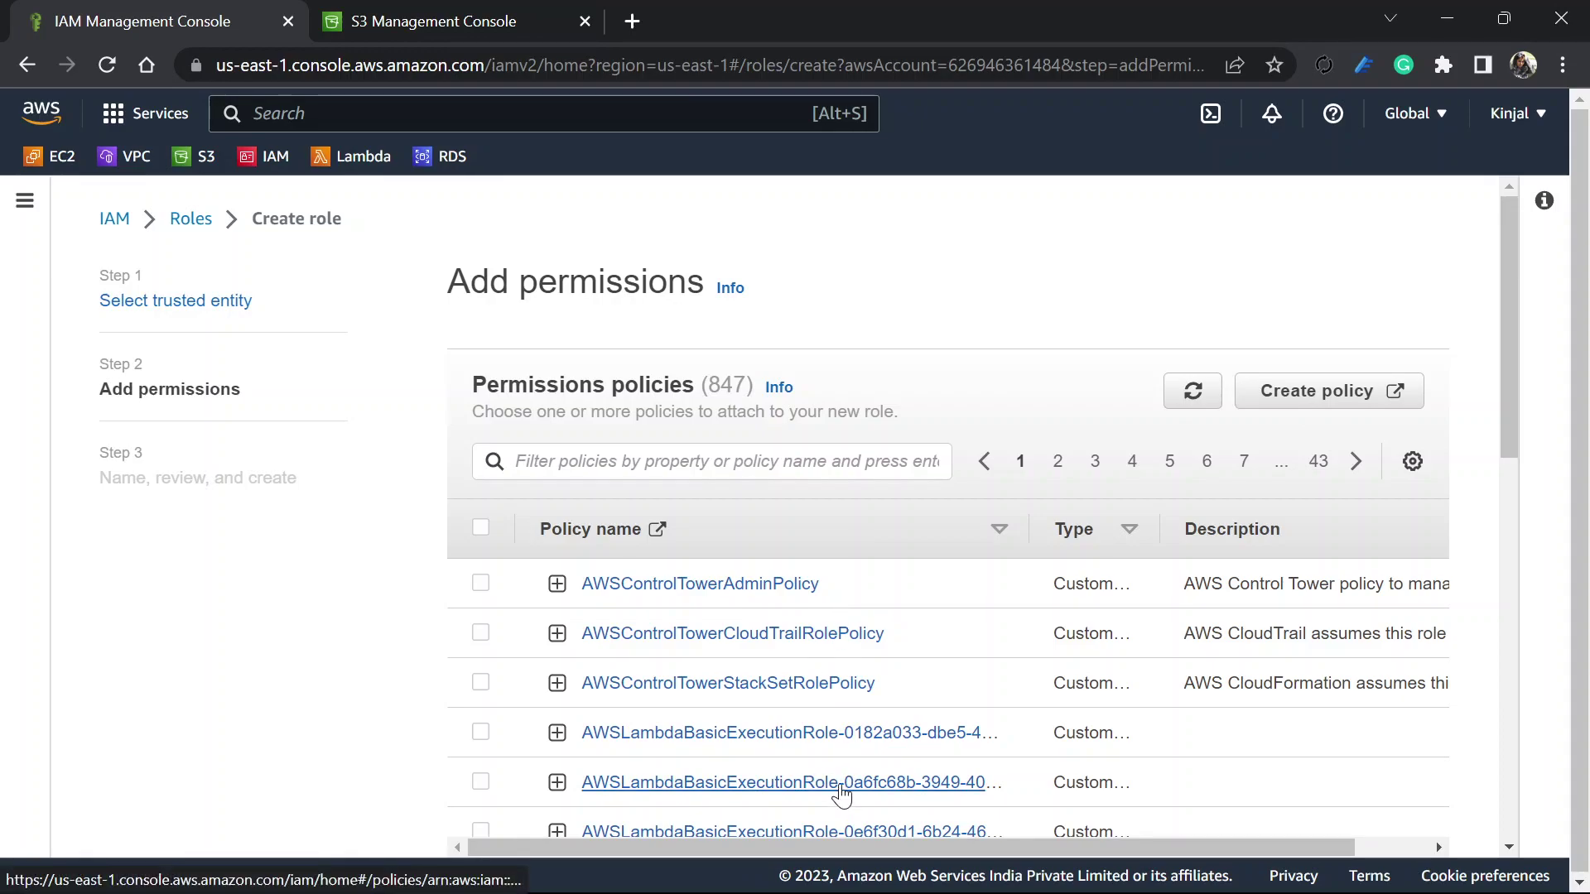
{"action": "left_click", "coordinate": [1298, 399]}
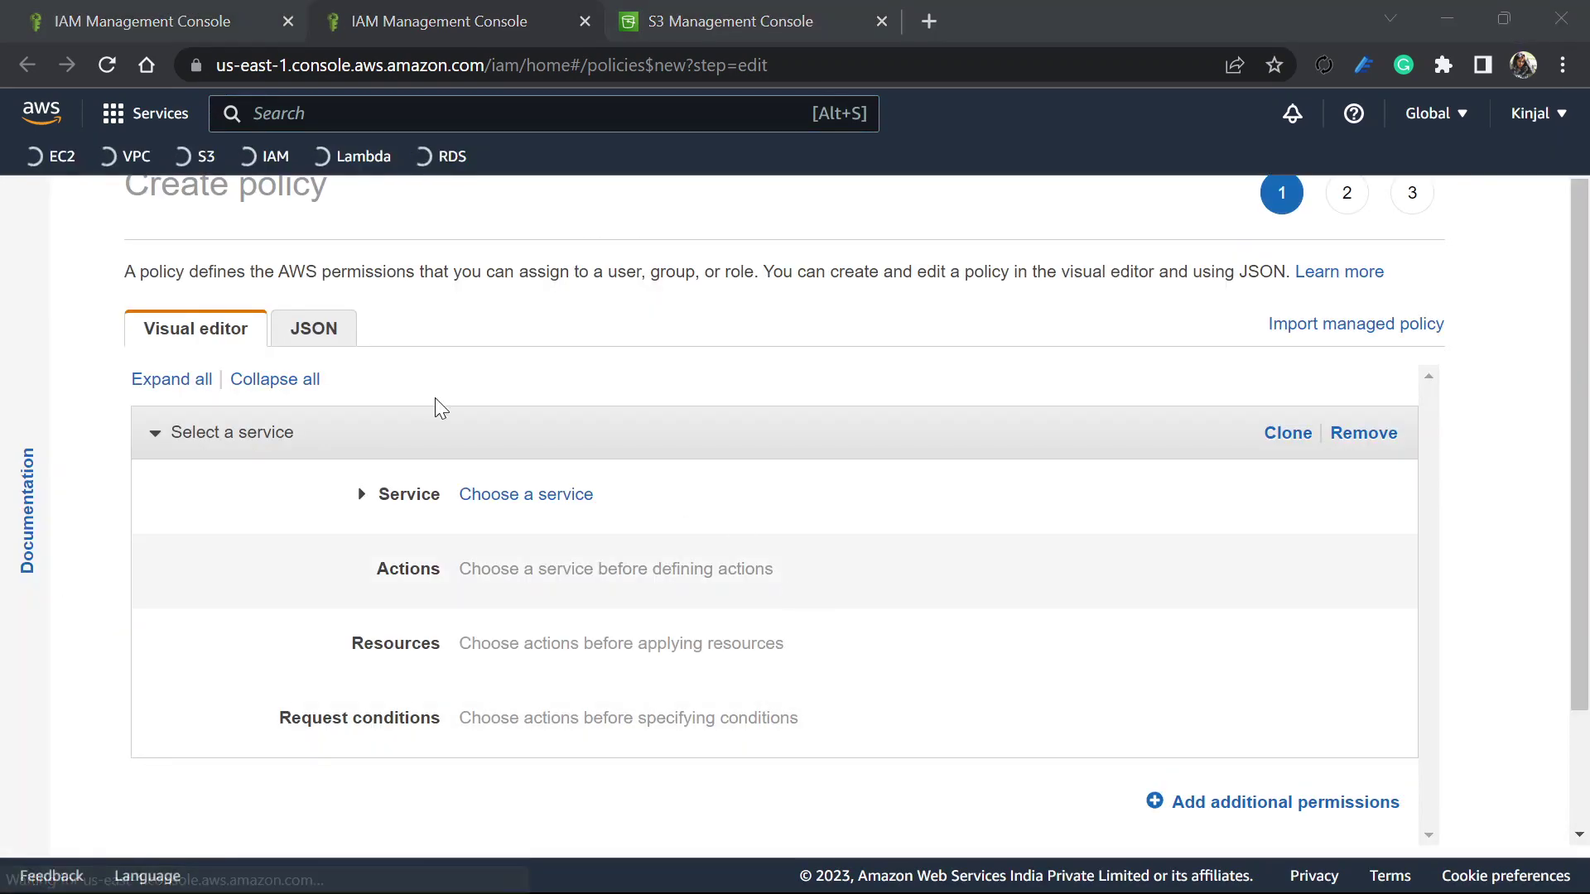
{"action": "left_click", "coordinate": [308, 334]}
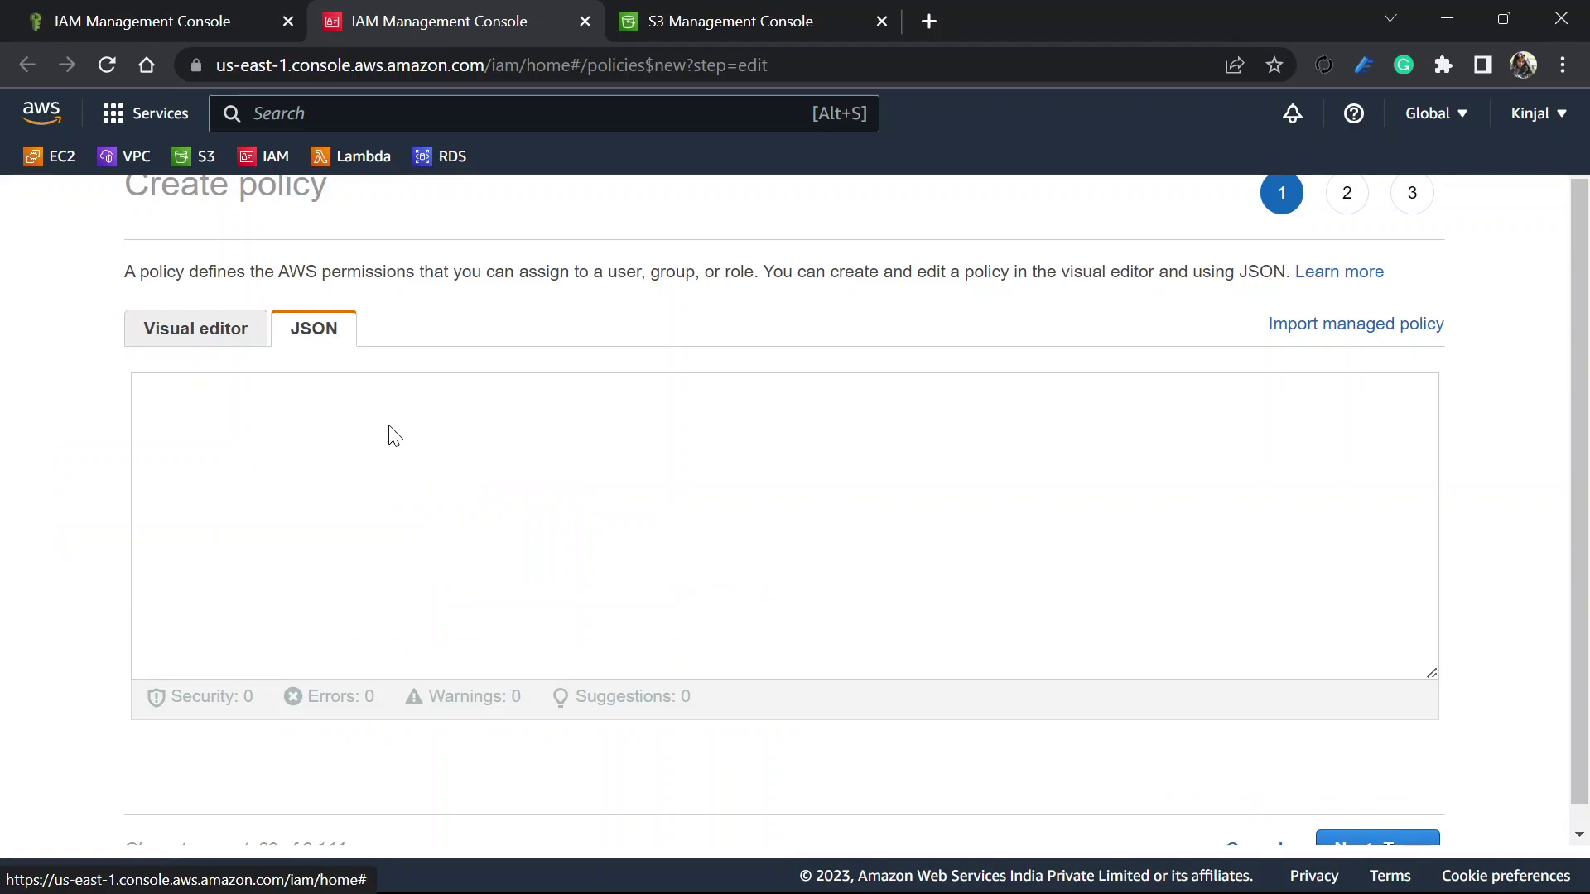
Replace the default policy JSON with the prepared S3 list, get, put and delete policy
{"action": "left_click", "coordinate": [205, 499]}
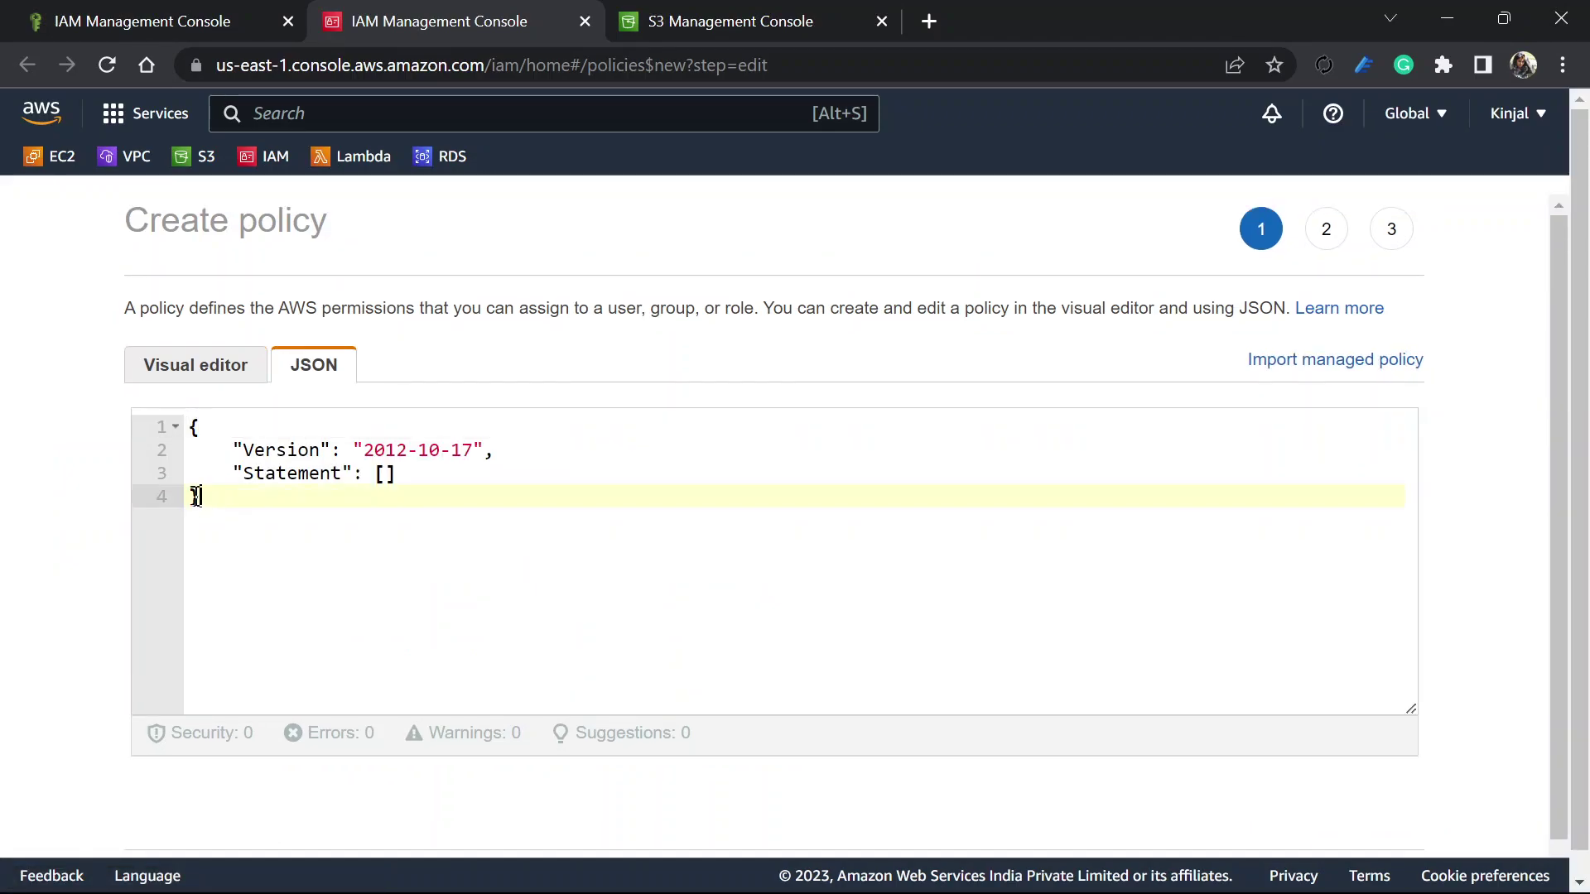
{"action": "left_click_drag", "start_coordinate": [204, 499], "coordinate": [154, 424]}
{"action": "key", "text": "ctrl+v"}
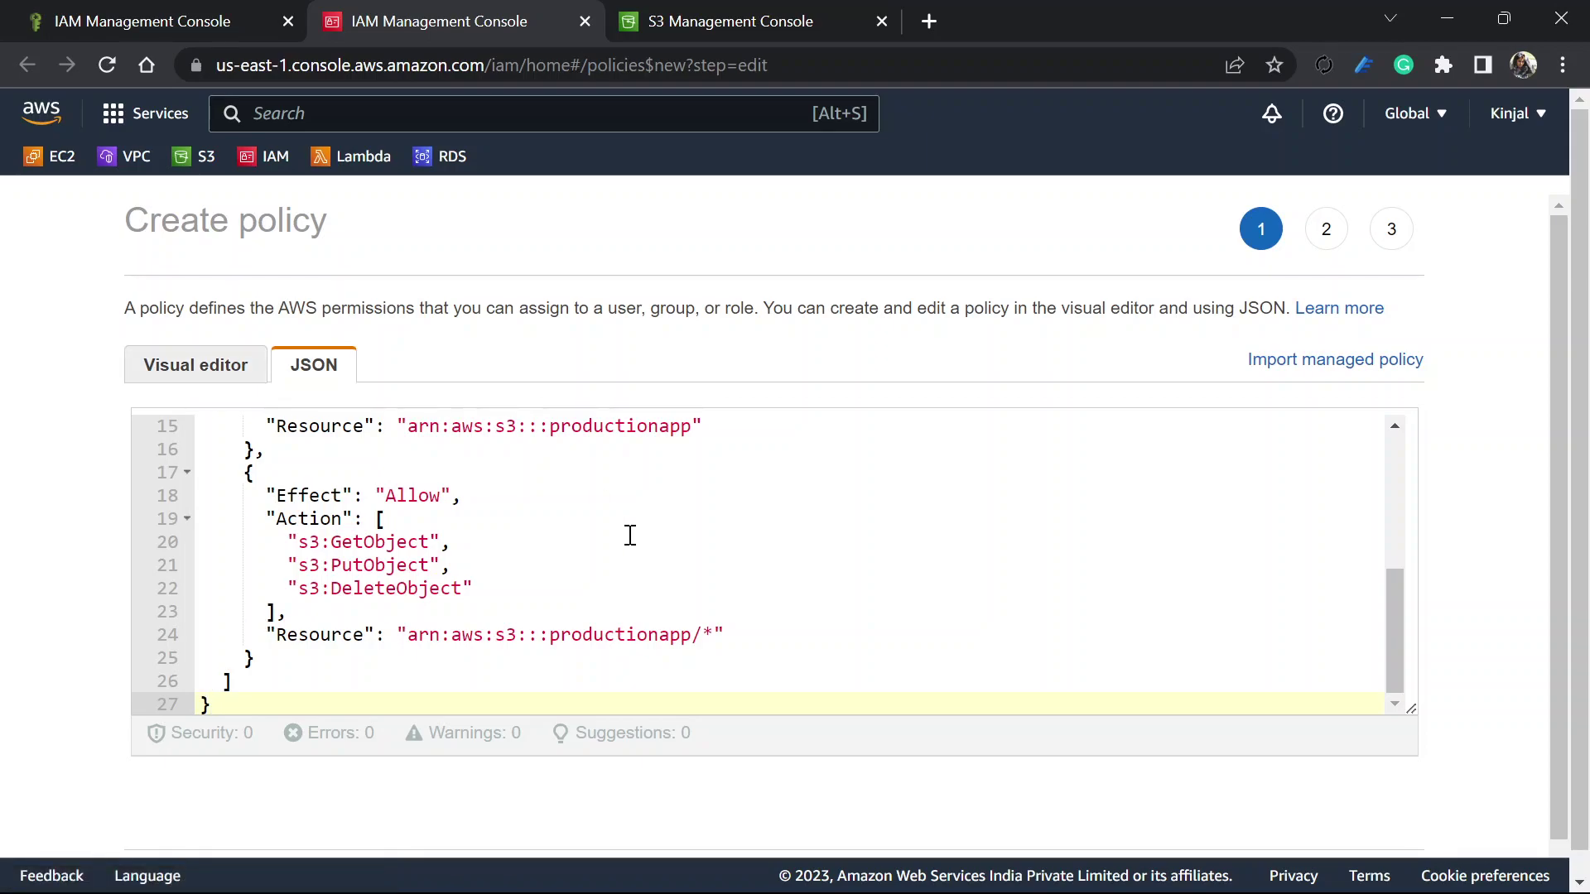
Select the productionapp bucket name on line 24, then view the S3 Buckets list
{"action": "scroll", "coordinate": [629, 536], "scroll_direction": "up", "scroll_amount": 3}
{"action": "scroll", "coordinate": [629, 536], "scroll_direction": "up", "scroll_amount": 2}
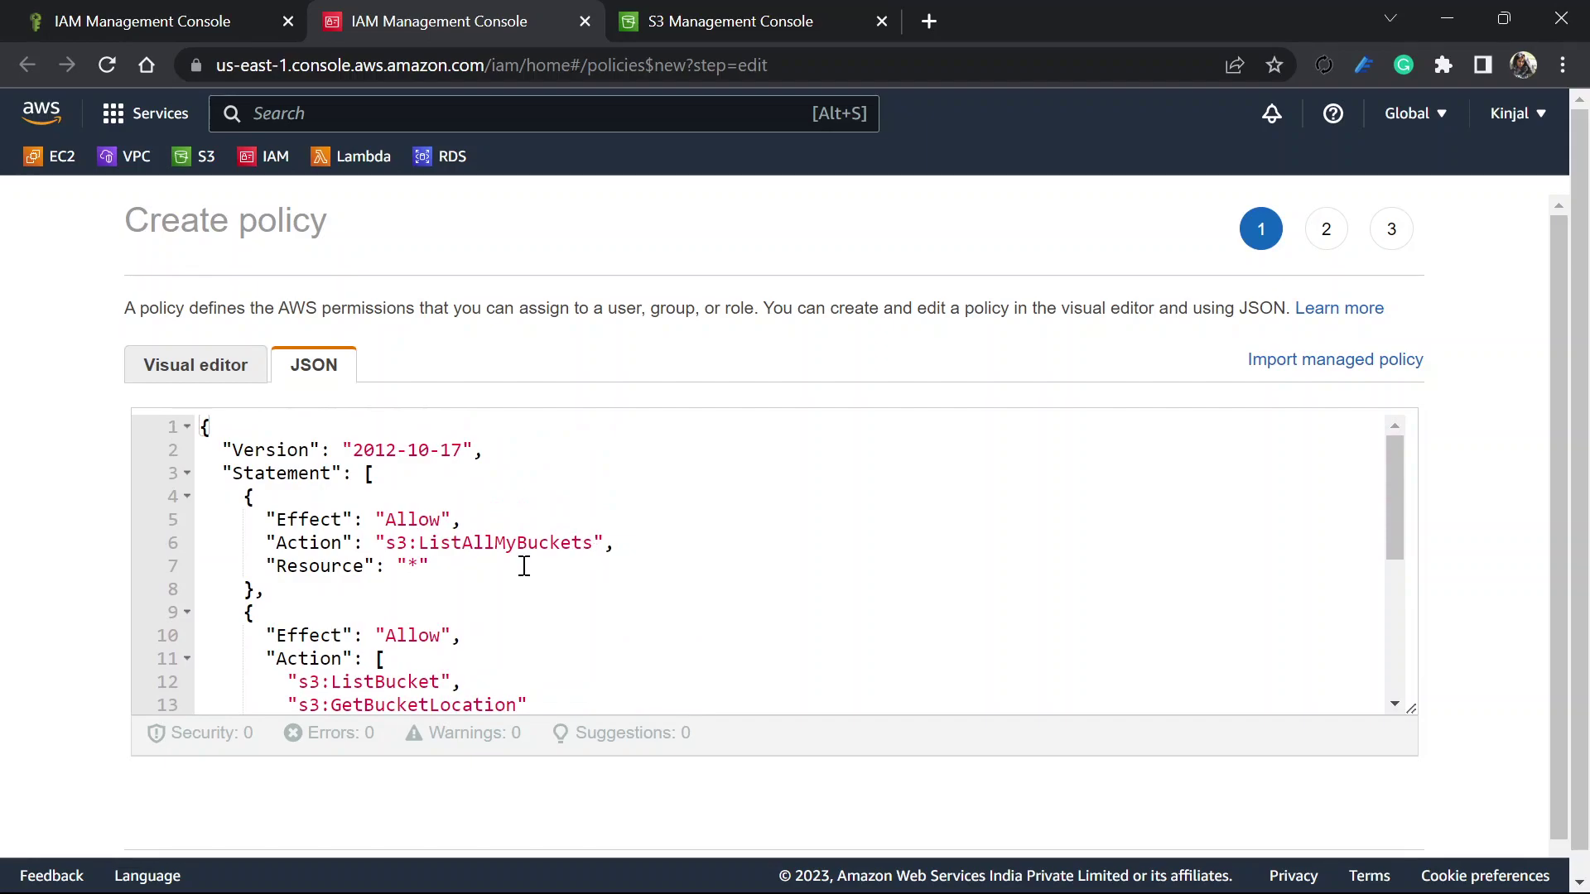
{"action": "scroll", "coordinate": [454, 629], "scroll_direction": "down", "scroll_amount": 2}
{"action": "scroll", "coordinate": [454, 629], "scroll_direction": "down", "scroll_amount": 1}
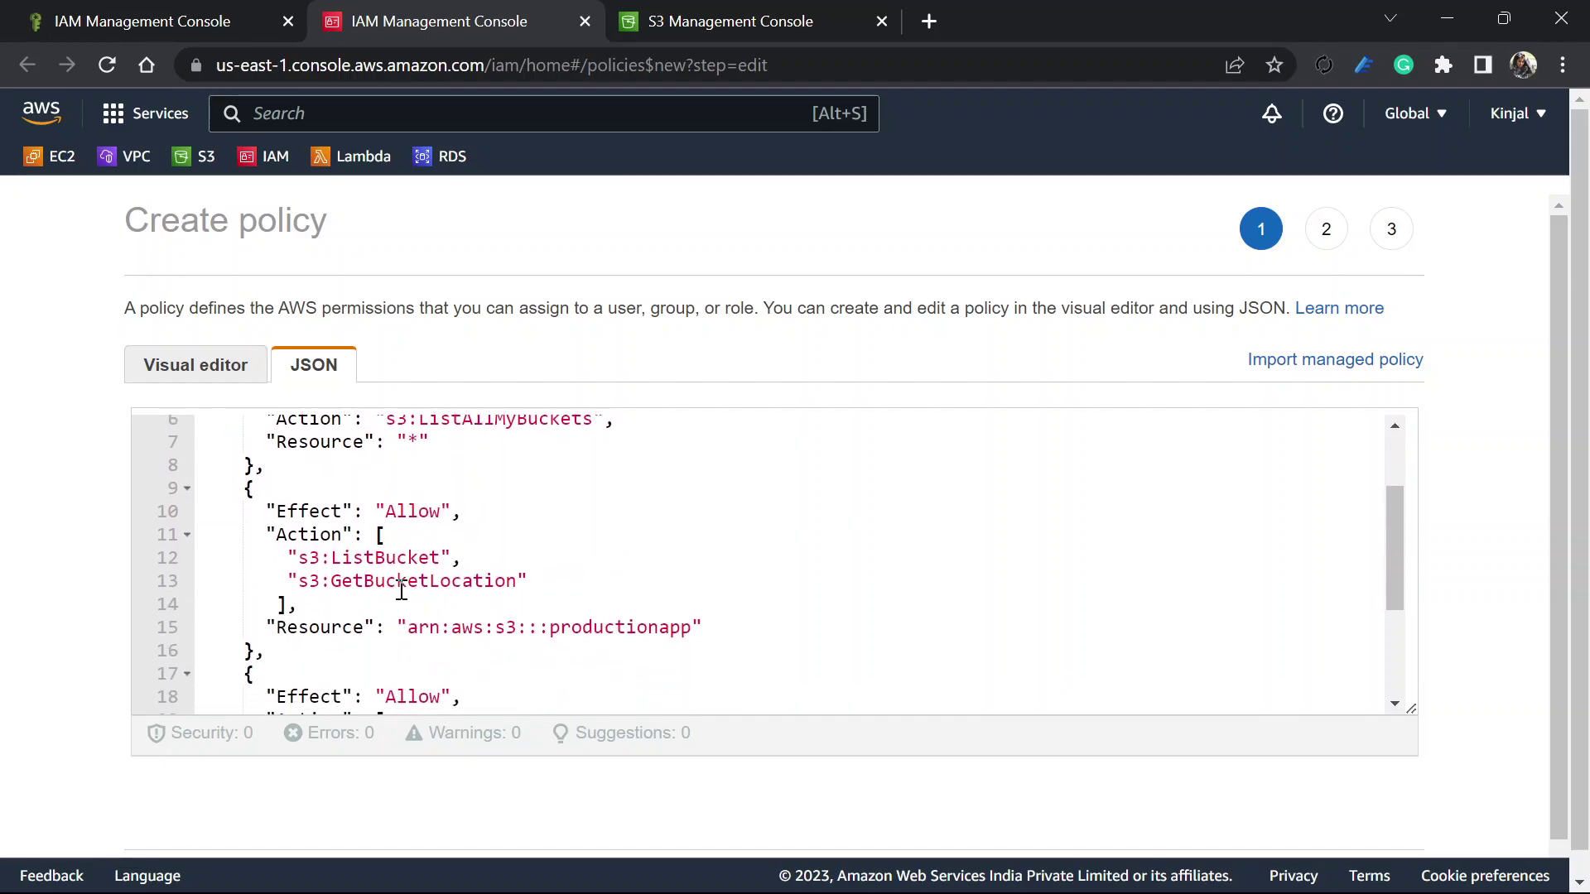
{"action": "scroll", "coordinate": [500, 607], "scroll_direction": "down", "scroll_amount": 4}
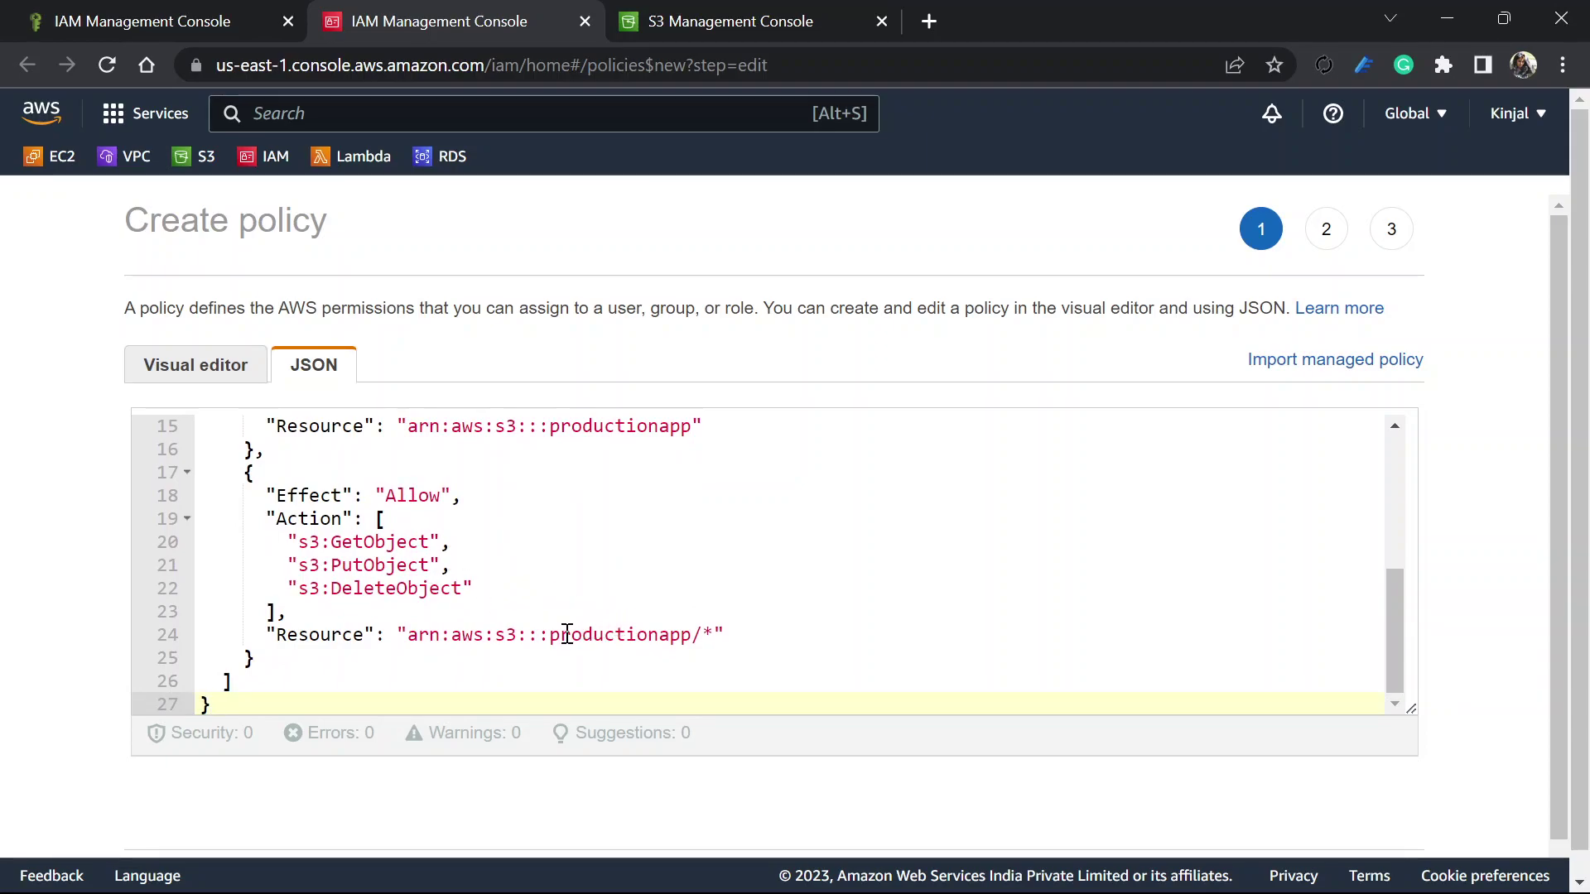
{"action": "left_click_drag", "start_coordinate": [550, 635], "coordinate": [703, 636]}
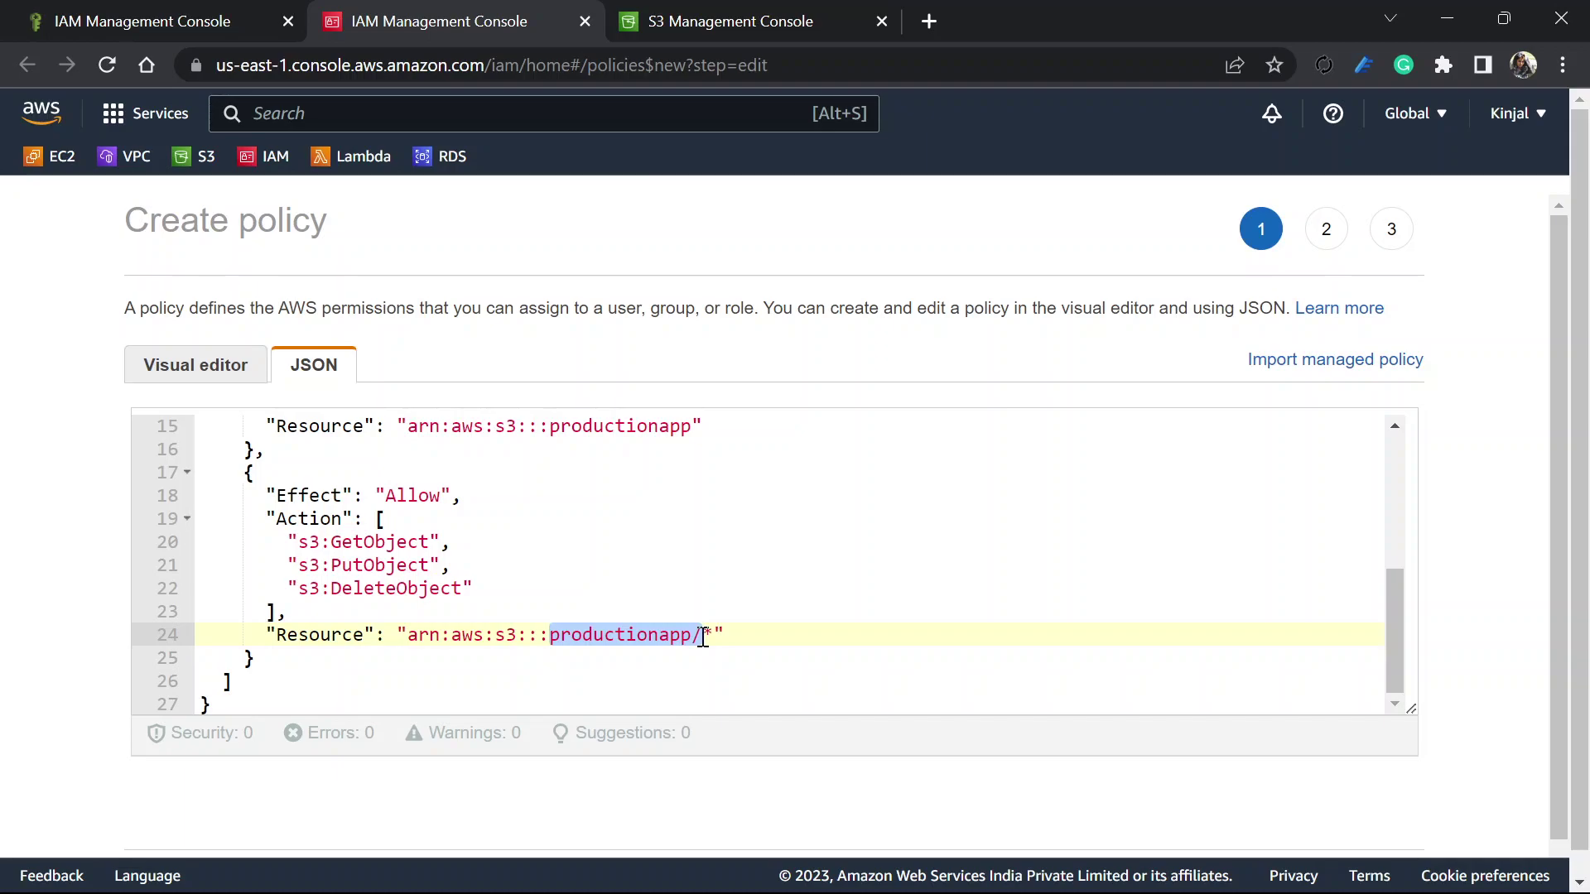
{"action": "left_click", "coordinate": [716, 20]}
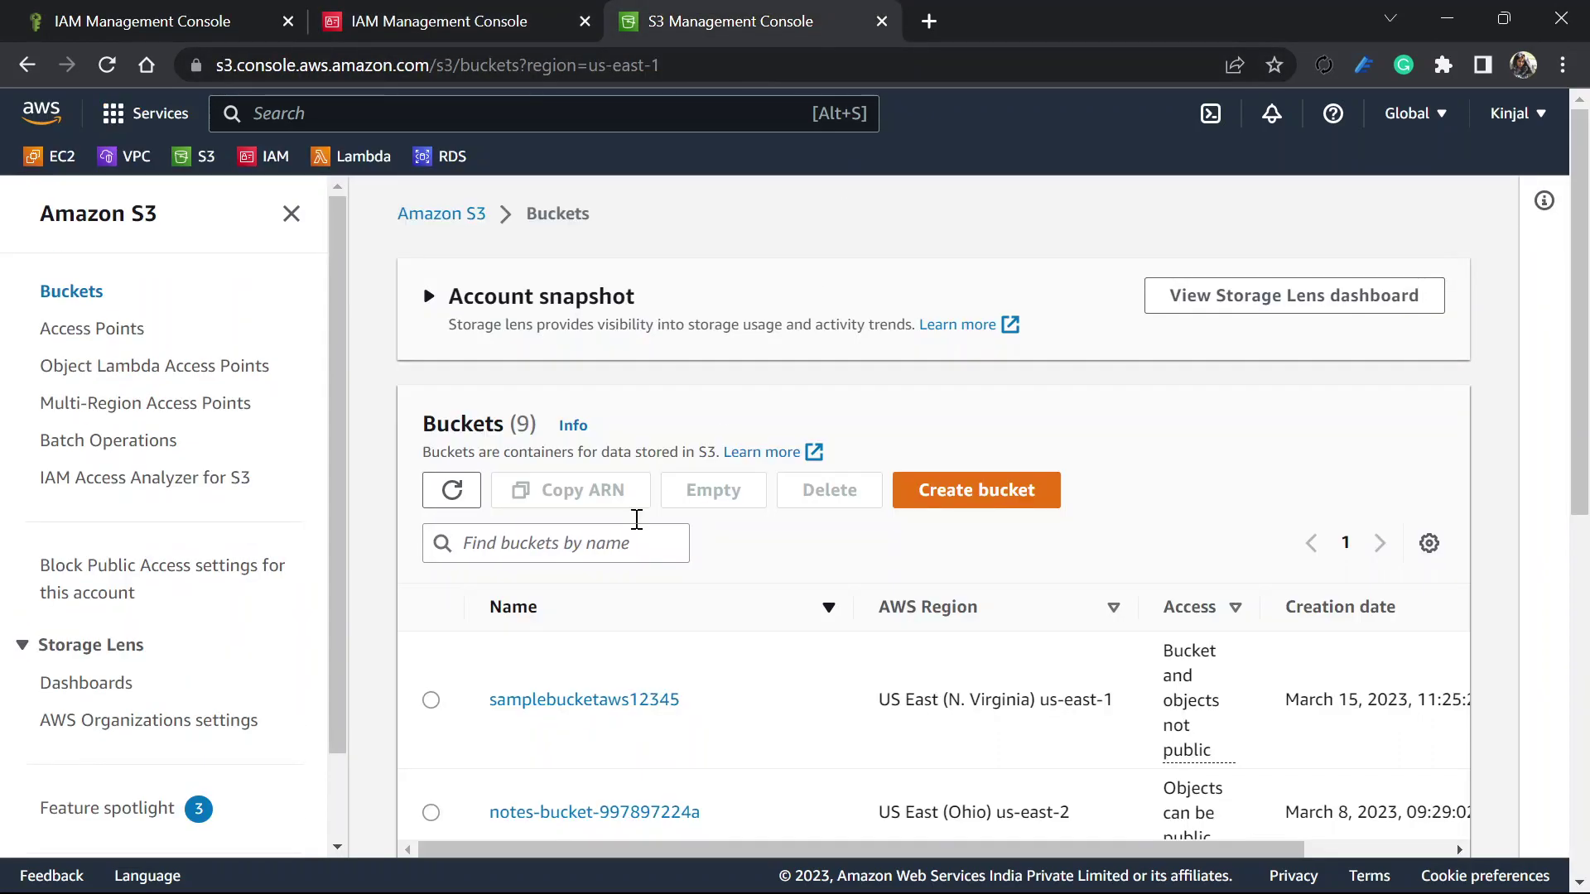
Copy the samplebucketaws12345 bucket name from the S3 Buckets list
{"action": "scroll", "coordinate": [580, 611], "scroll_direction": "down", "scroll_amount": 5}
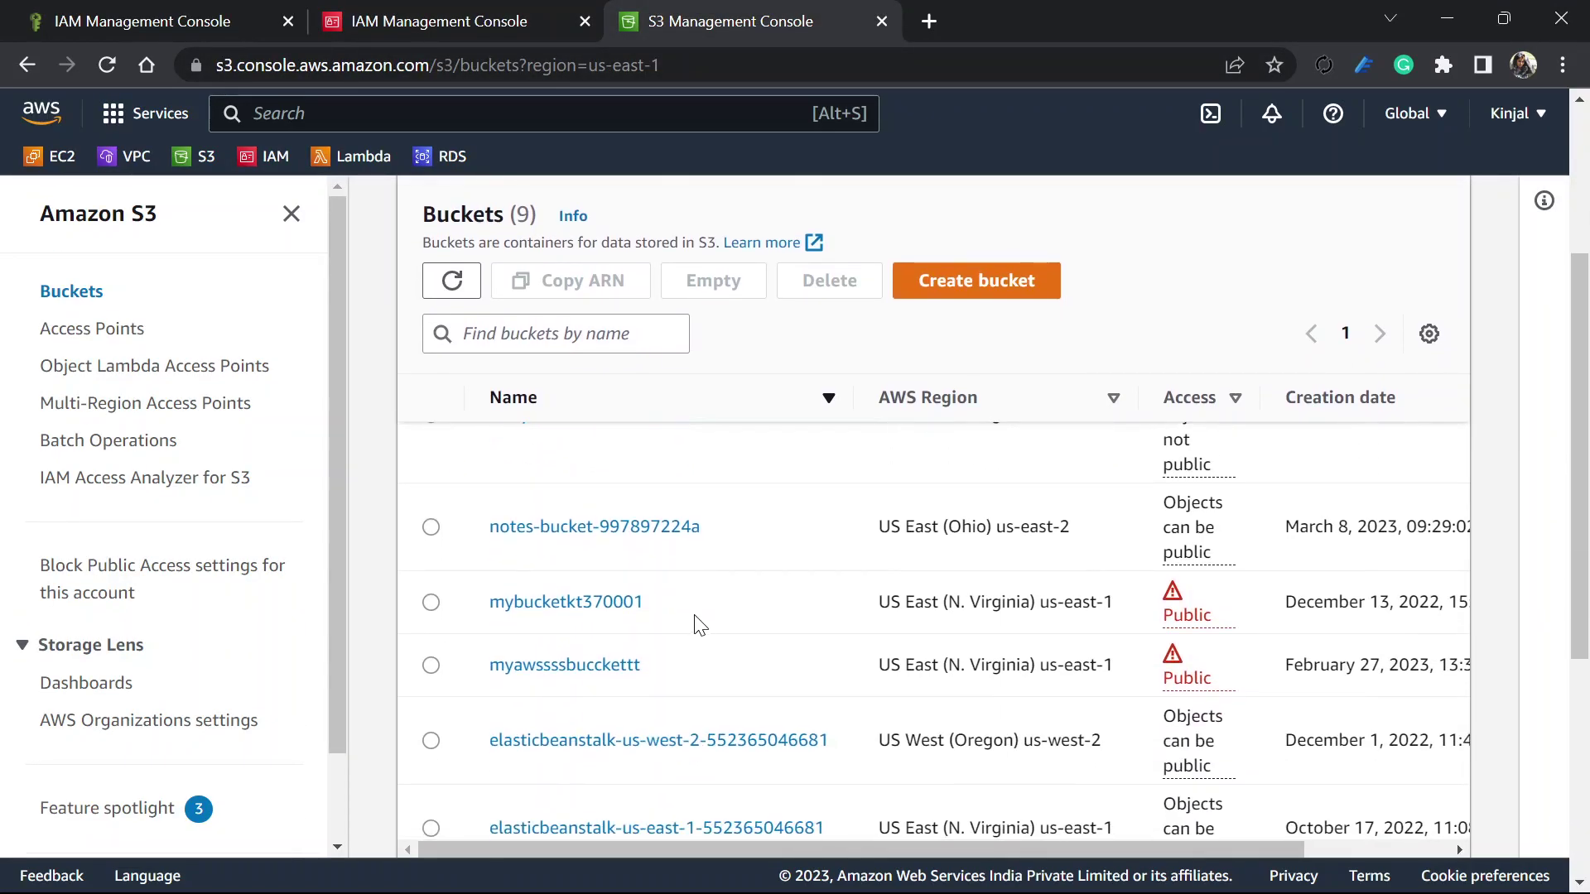
{"action": "left_click_drag", "start_coordinate": [659, 606], "coordinate": [486, 631]}
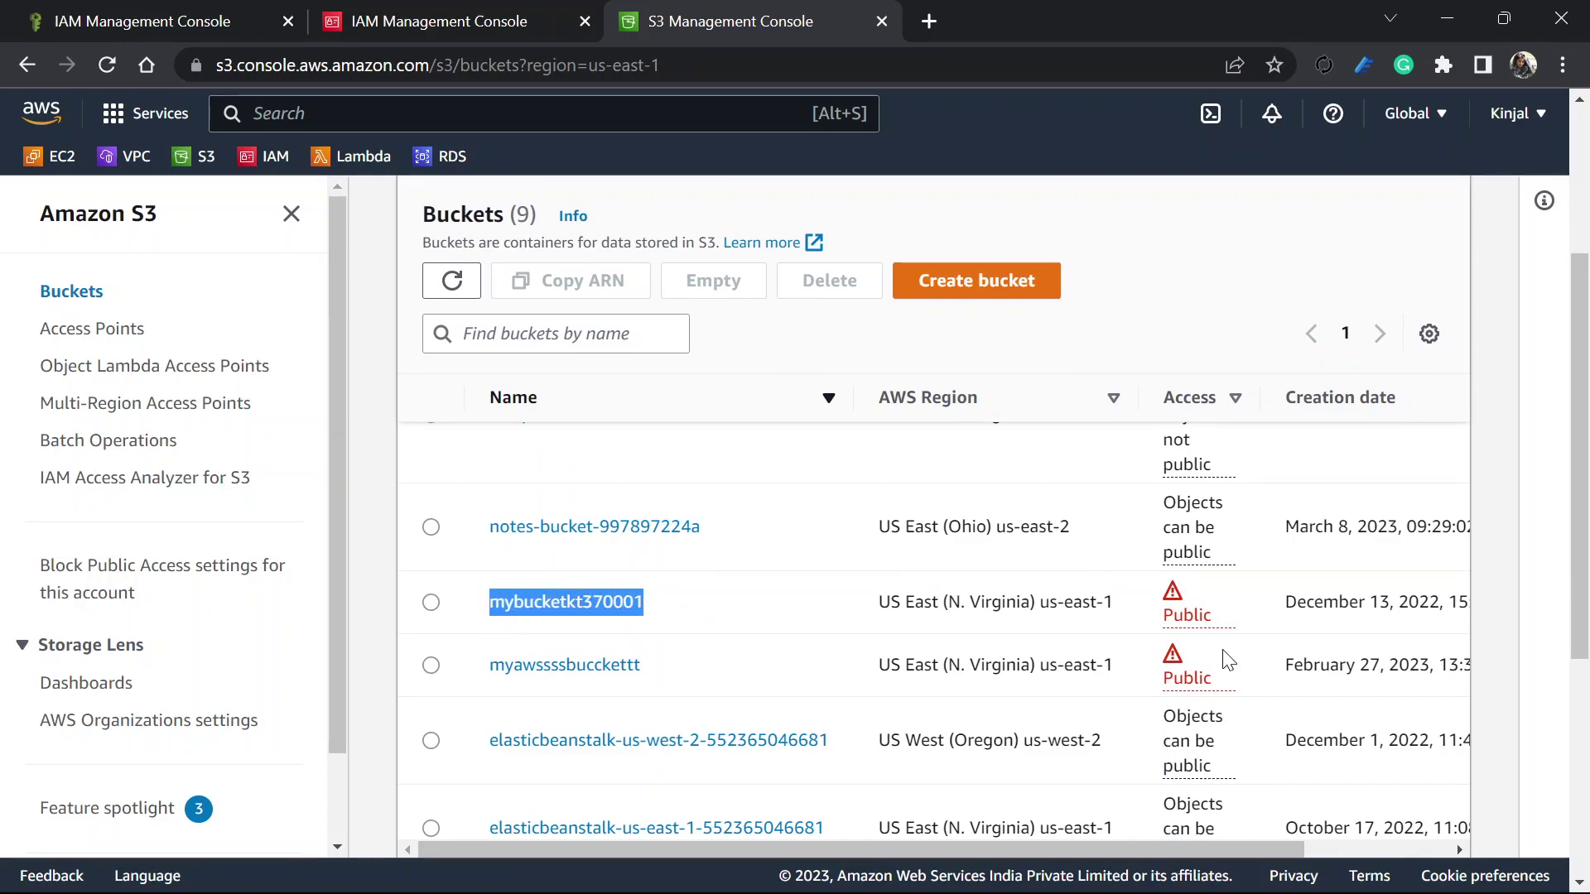
{"action": "scroll", "coordinate": [760, 634], "scroll_direction": "up", "scroll_amount": 1}
{"action": "scroll", "coordinate": [759, 634], "scroll_direction": "up", "scroll_amount": 1}
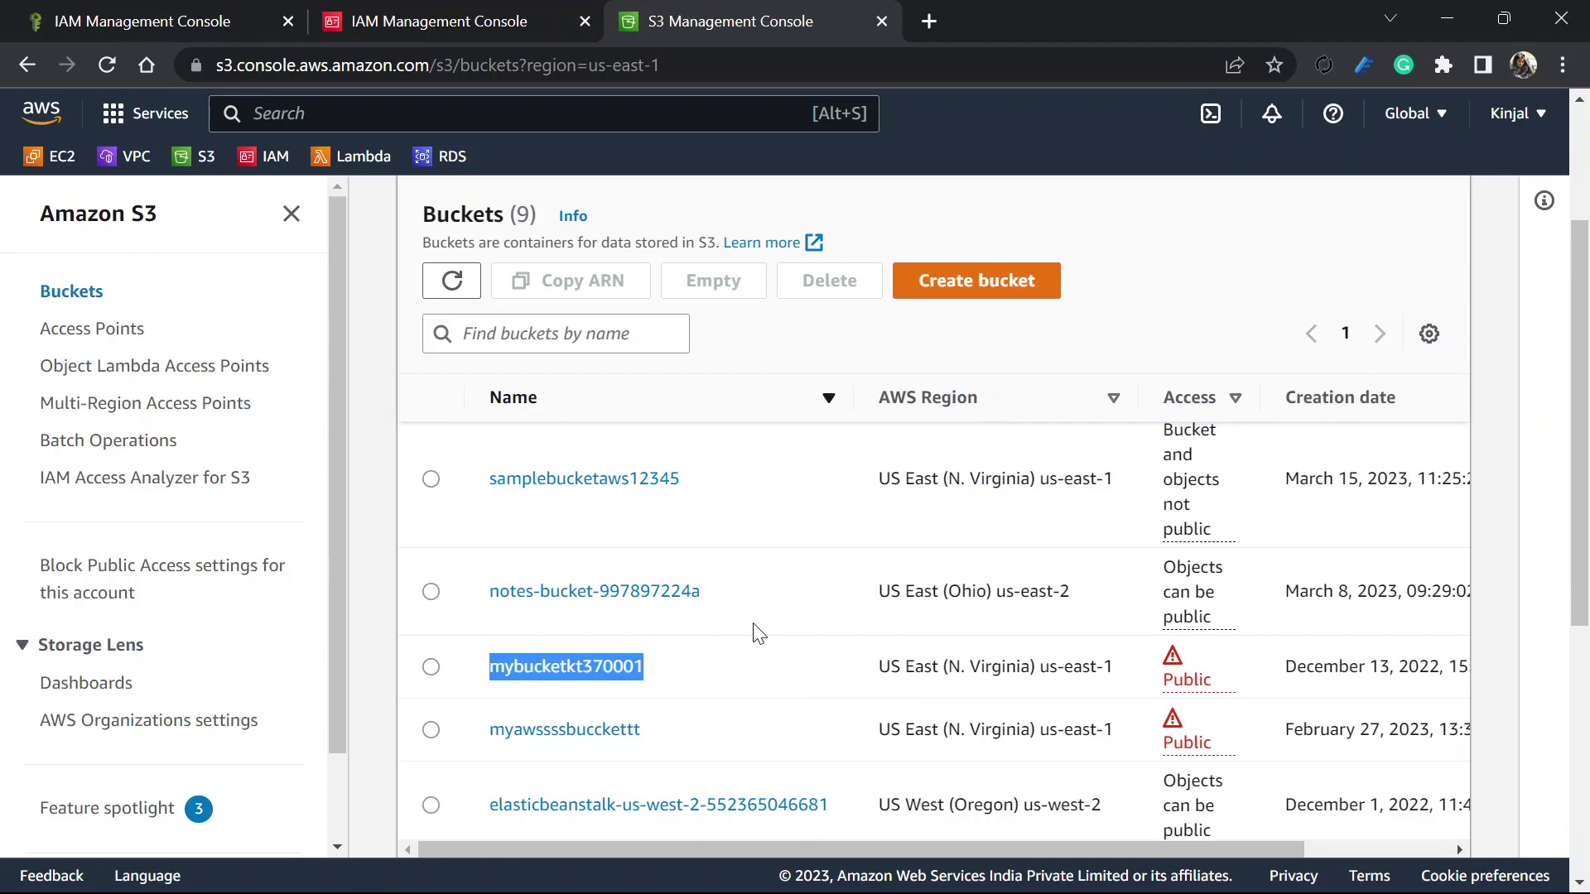
{"action": "scroll", "coordinate": [740, 613], "scroll_direction": "up", "scroll_amount": 2}
{"action": "left_click_drag", "start_coordinate": [711, 551], "coordinate": [496, 581]}
{"action": "key", "text": "ctrl+c"}
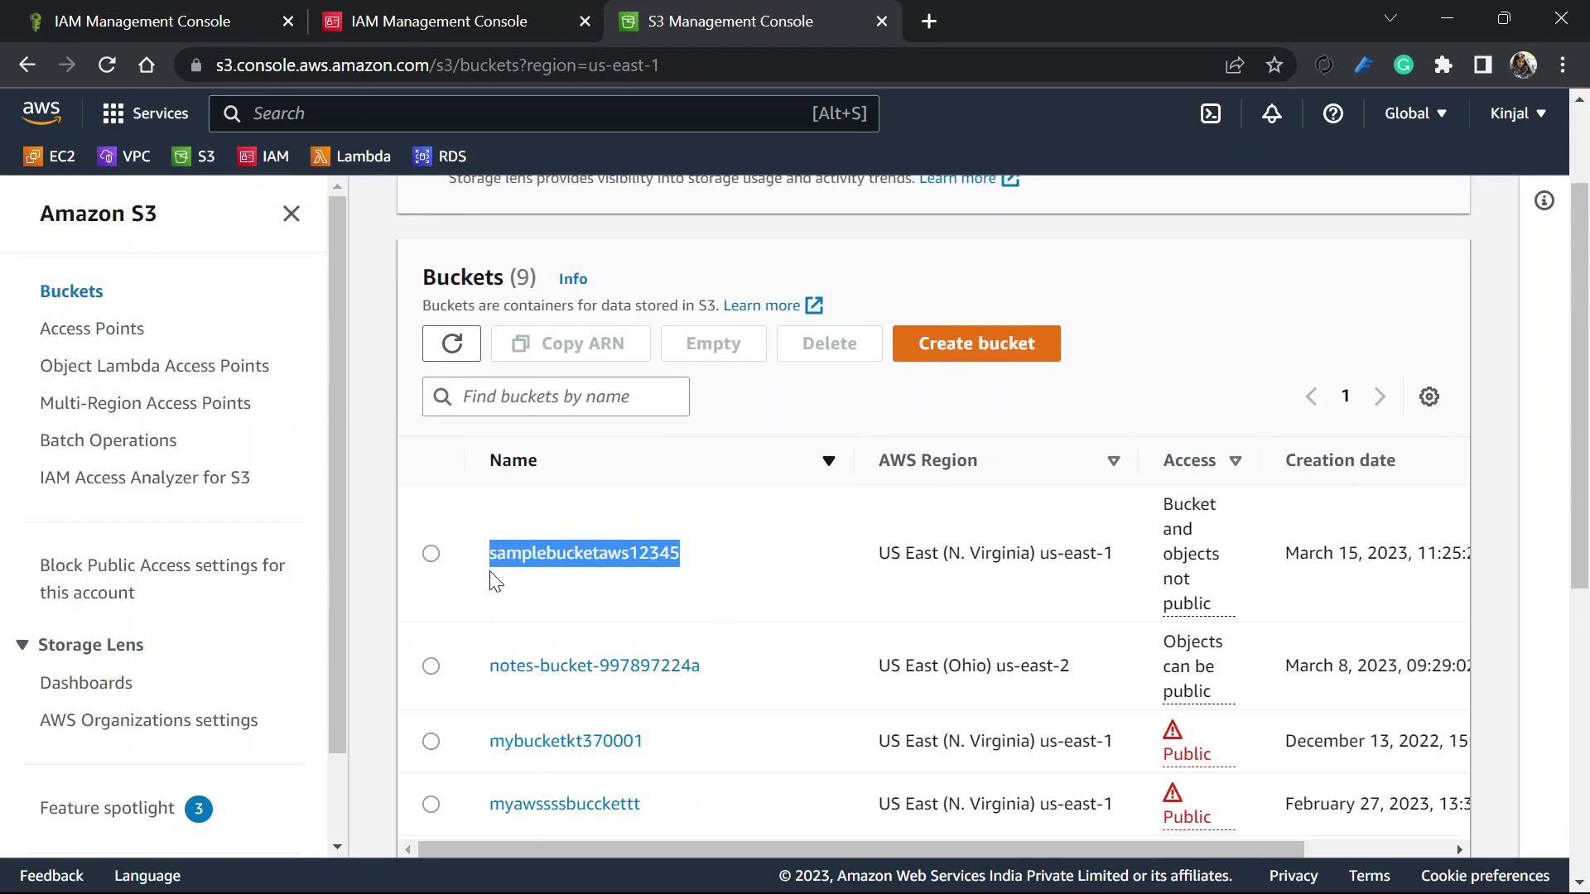
{"action": "left_click", "coordinate": [389, 21]}
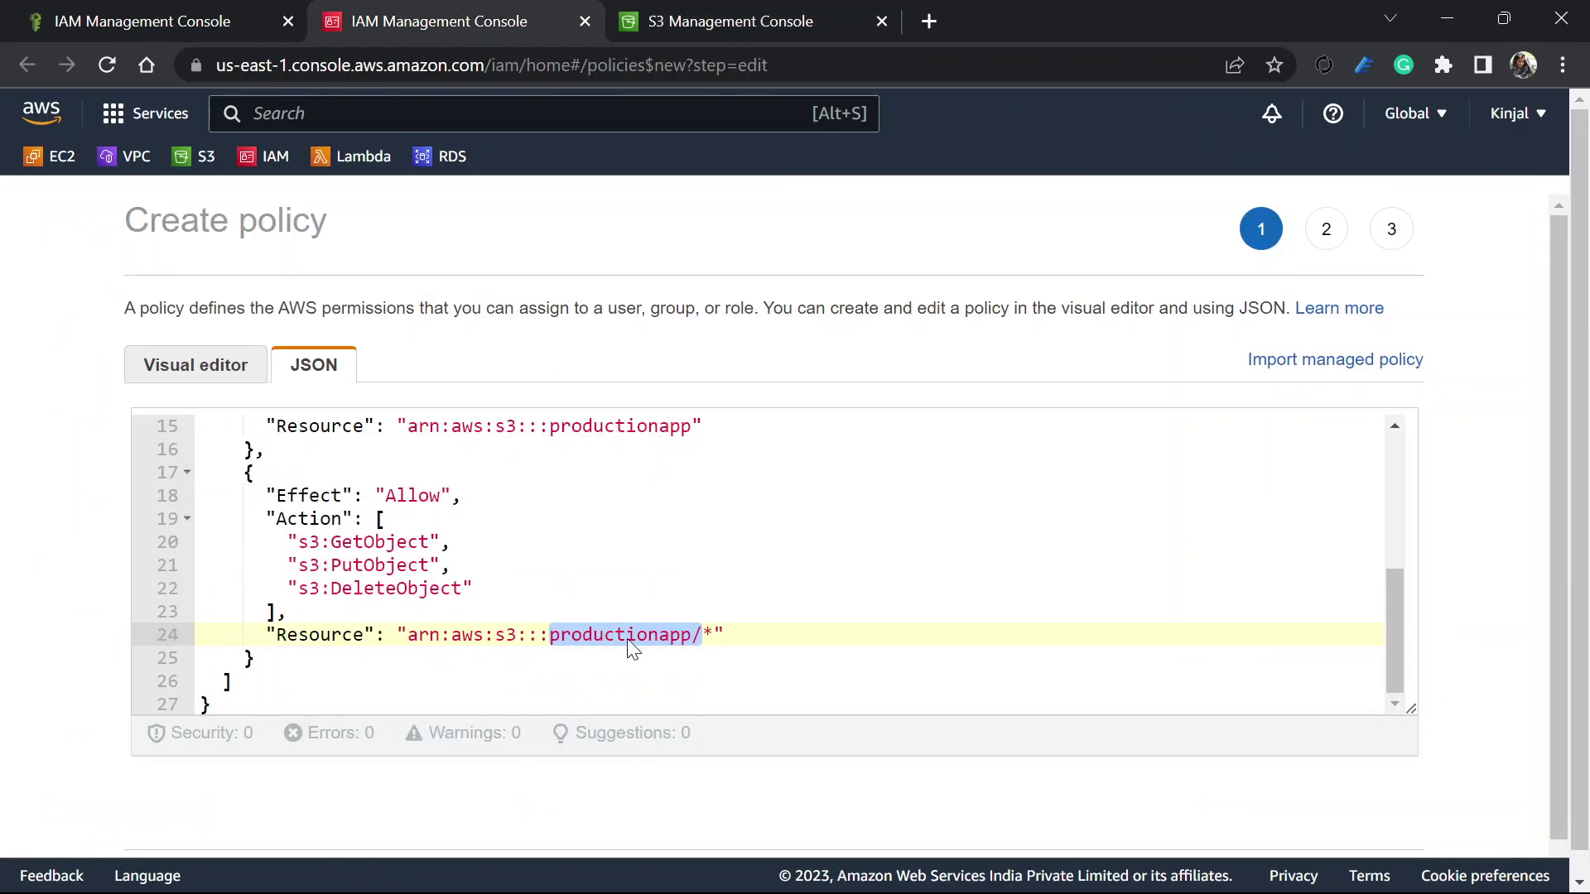
Paste samplebucketaws12345 over productionapp on lines 24 and 15 of the policy JSON
{"action": "left_click_drag", "start_coordinate": [694, 635], "coordinate": [553, 644]}
{"action": "key", "text": "ctrl+v"}
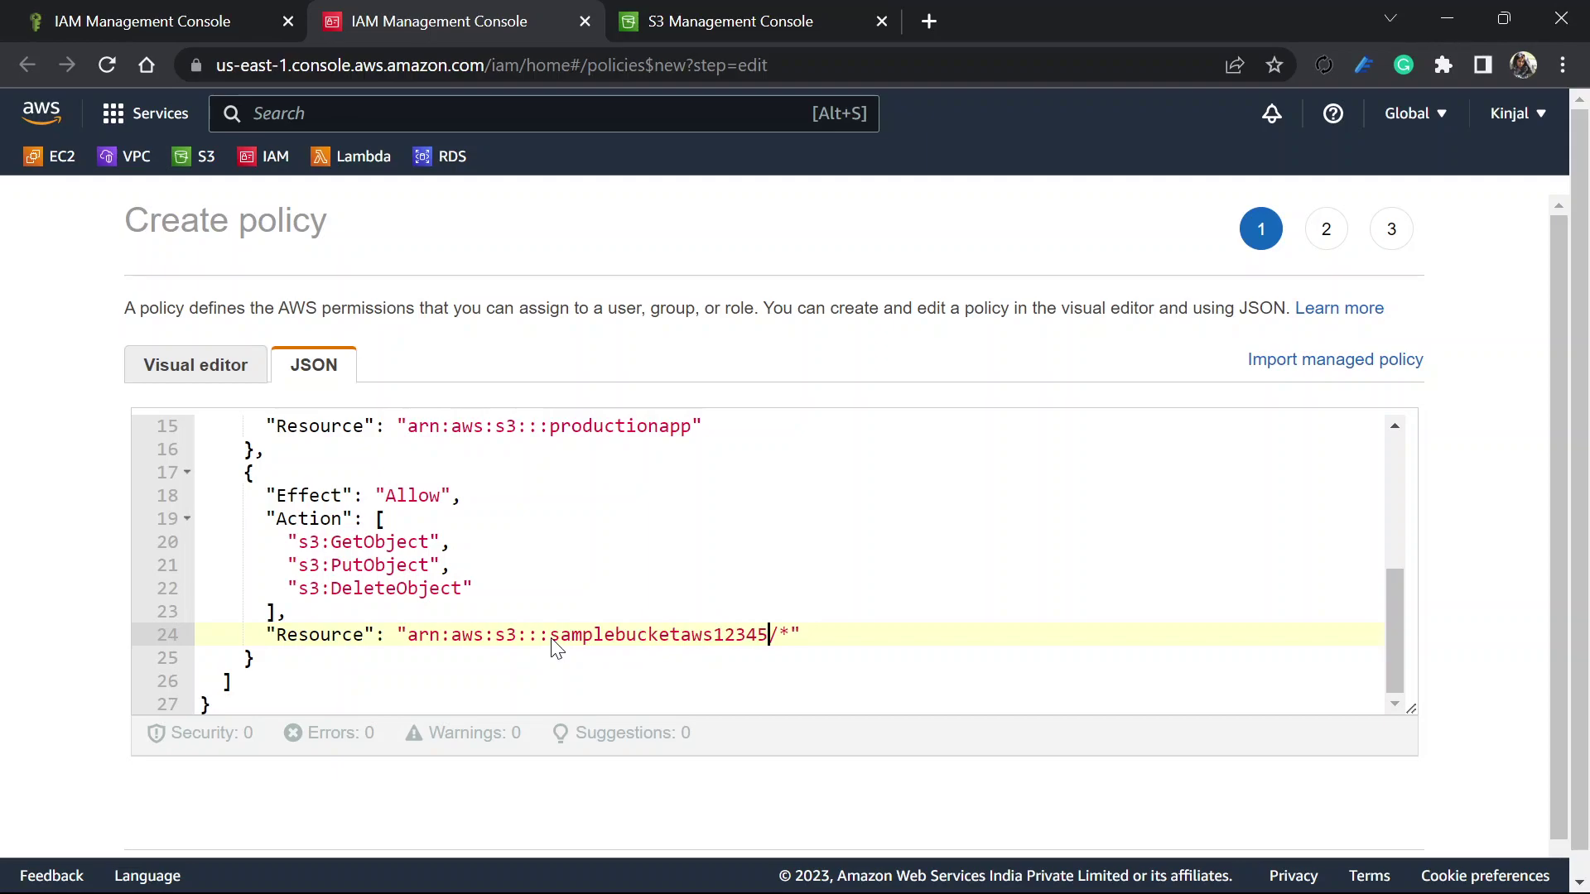
{"action": "left_click", "coordinate": [692, 427]}
{"action": "left_click_drag", "start_coordinate": [692, 426], "coordinate": [550, 433]}
{"action": "key", "text": "ctrl+v"}
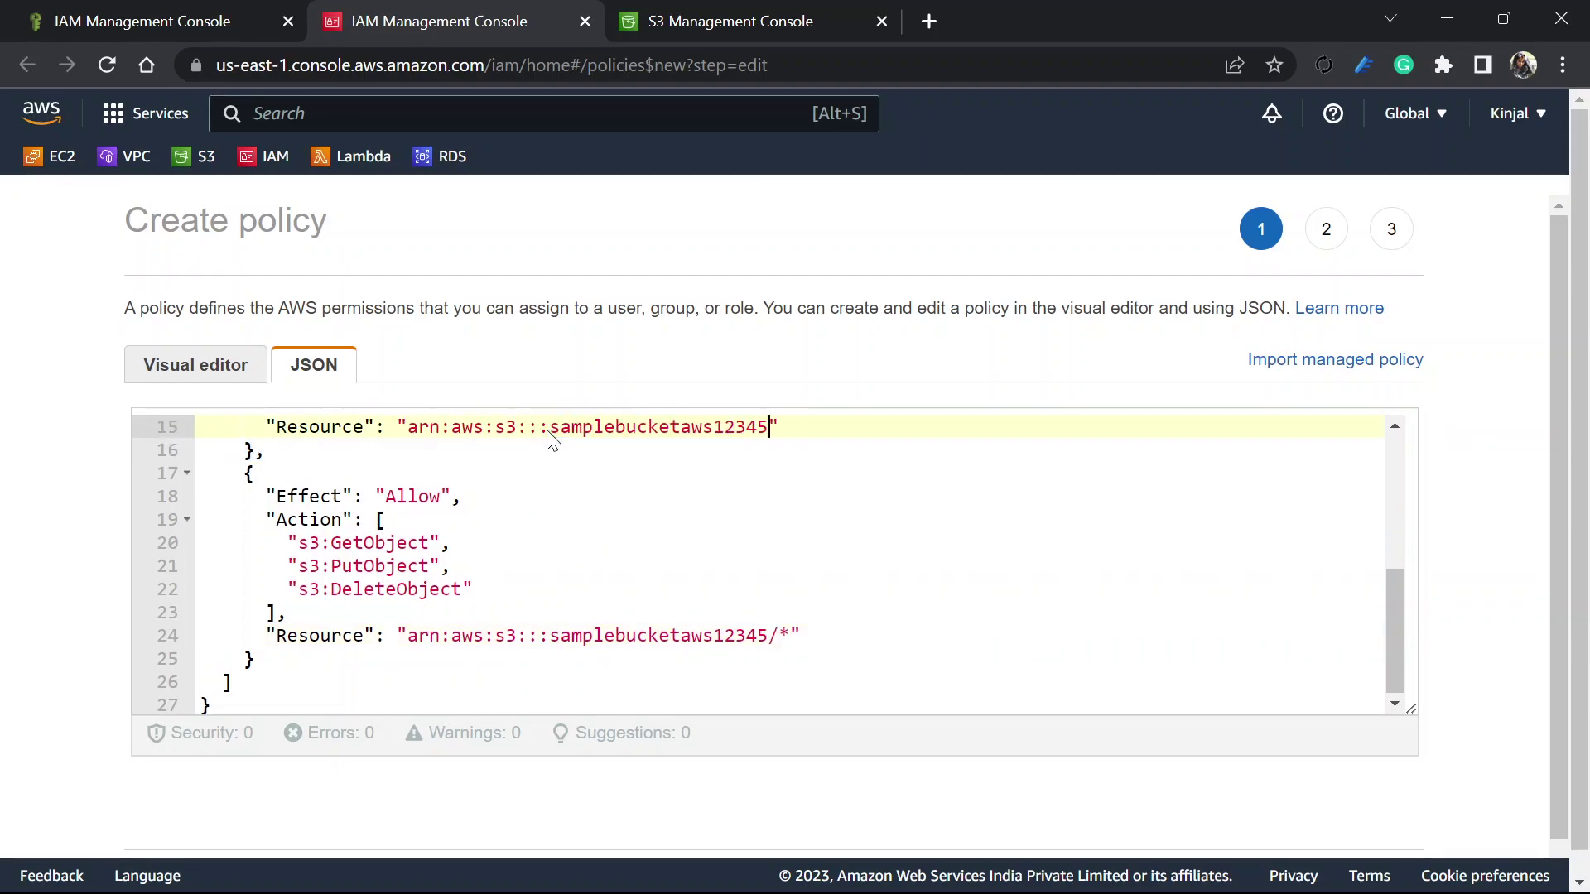
{"action": "scroll", "coordinate": [819, 620], "scroll_direction": "up", "scroll_amount": 2}
{"action": "scroll", "coordinate": [821, 619], "scroll_direction": "up", "scroll_amount": 5}
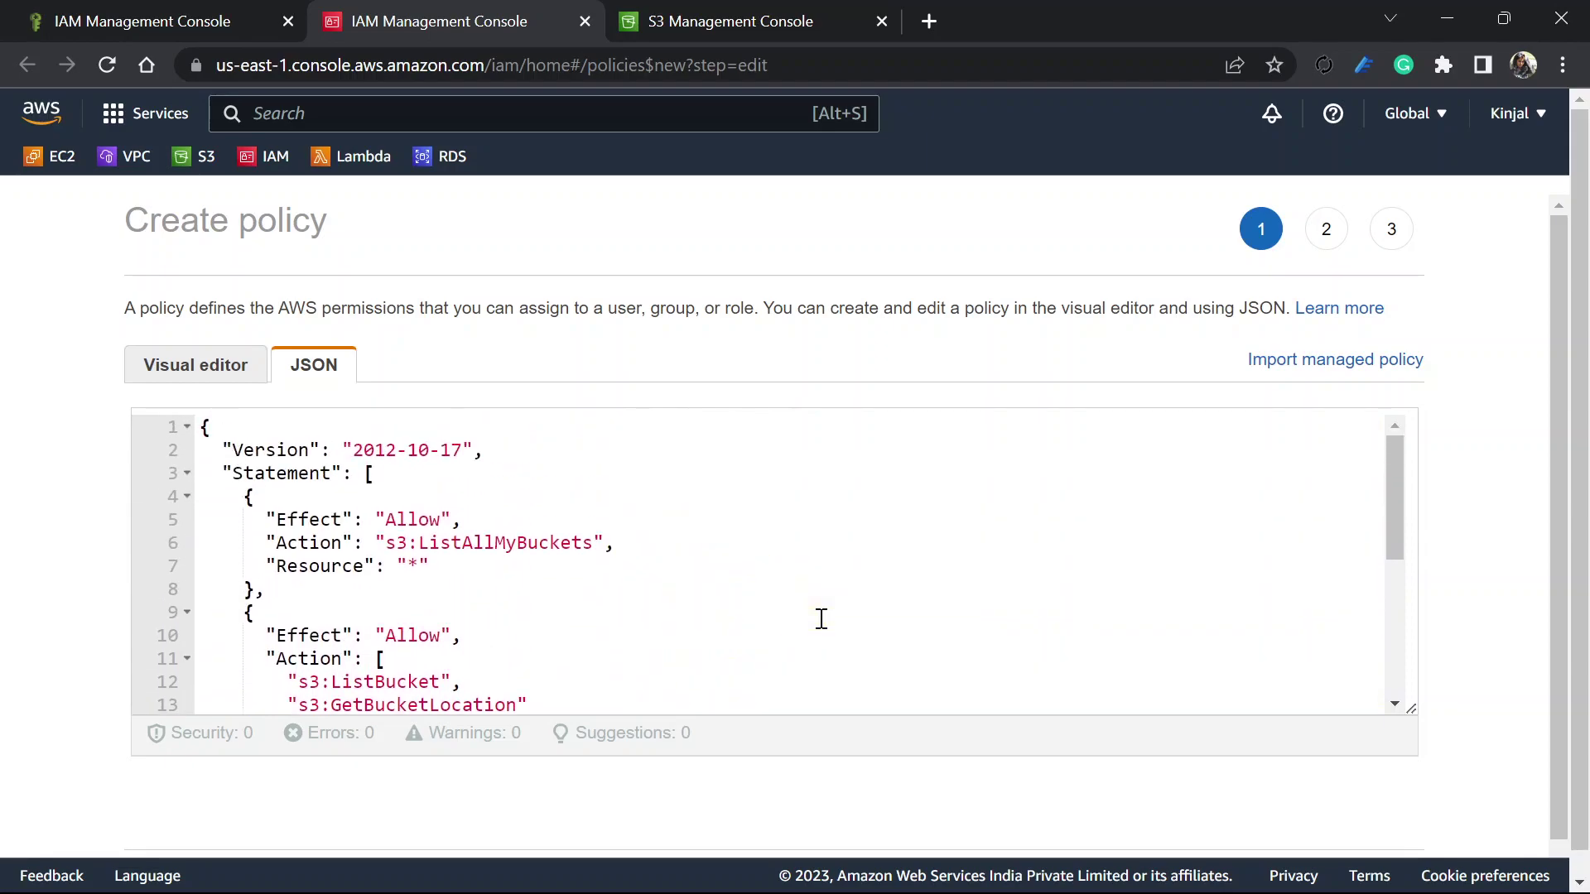
{"action": "scroll", "coordinate": [822, 619], "scroll_direction": "down", "scroll_amount": 8}
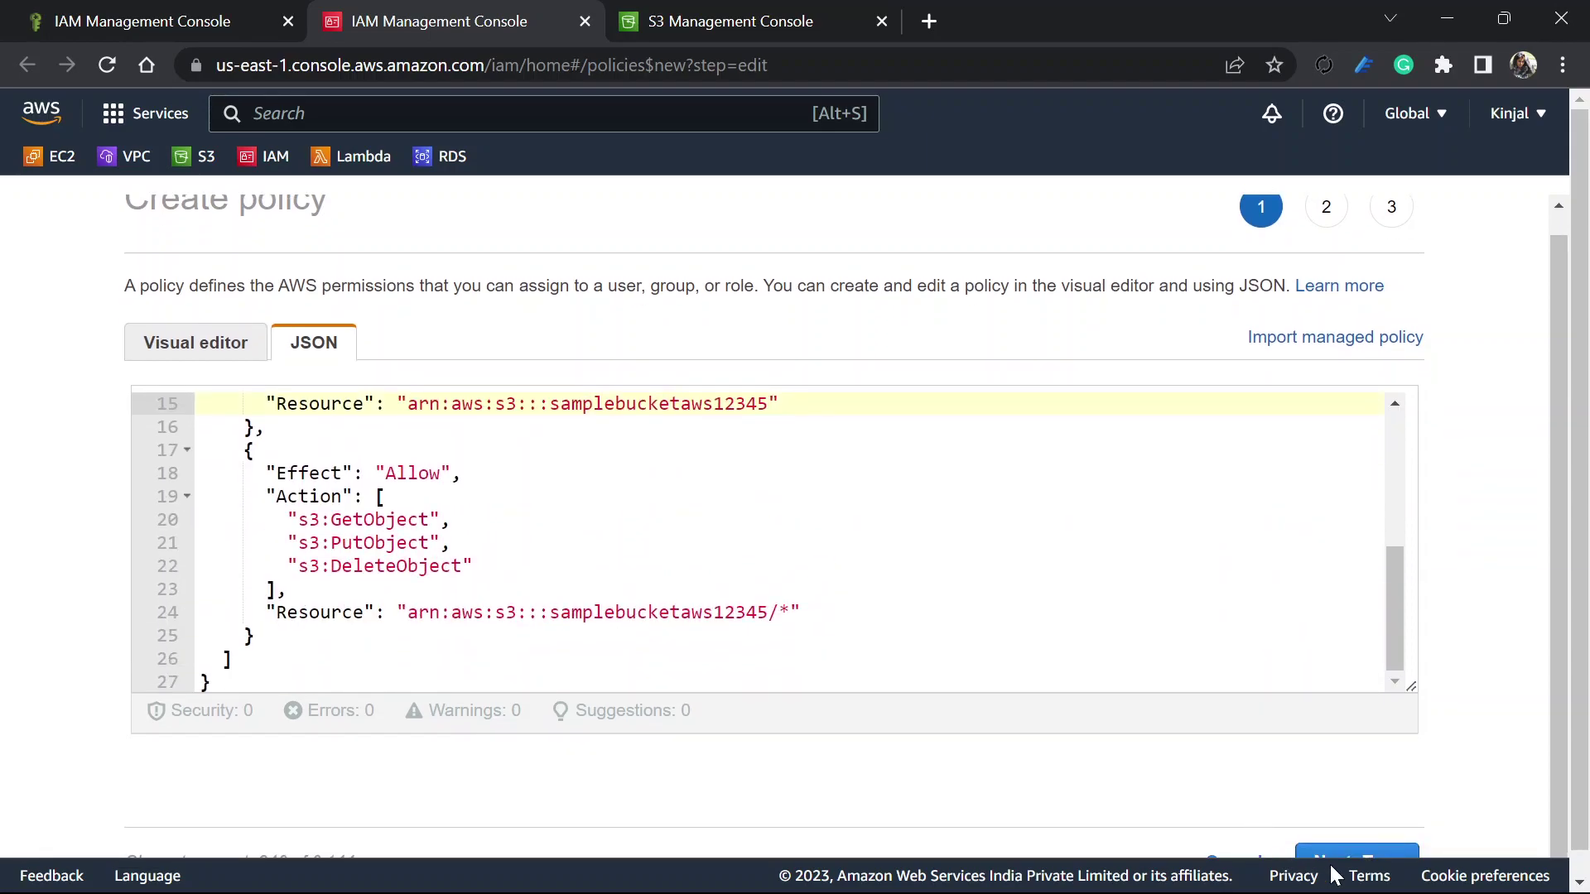
Advance the policy past tags to review, where creation is blocked without a name
{"action": "left_click", "coordinate": [1341, 853]}
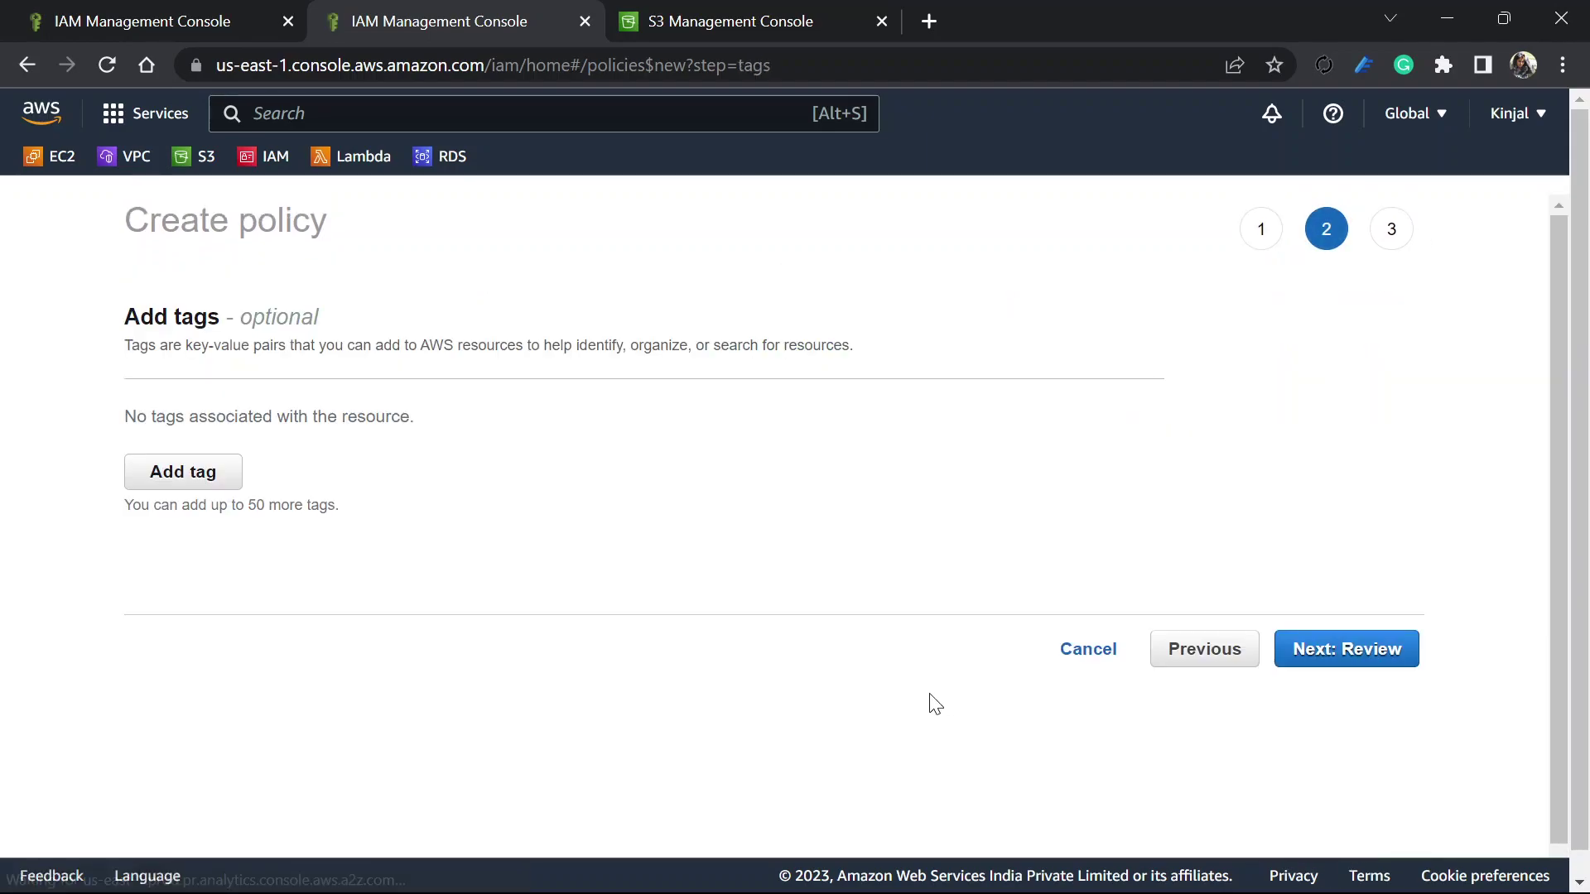
{"action": "left_click", "coordinate": [1350, 636]}
{"action": "scroll", "coordinate": [810, 617], "scroll_direction": "down", "scroll_amount": 3}
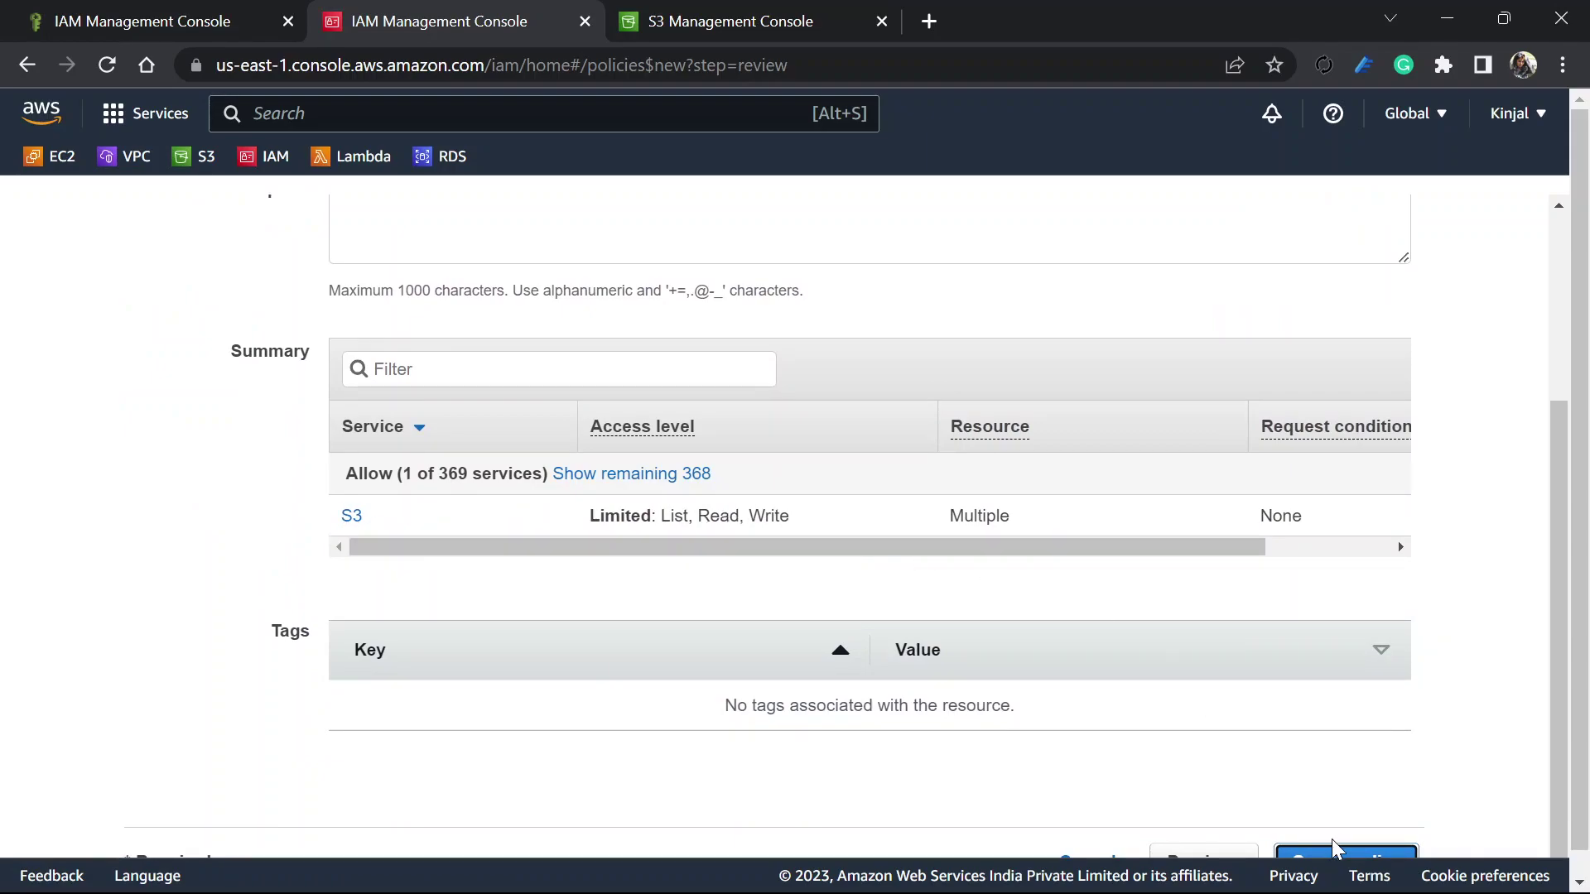
{"action": "left_click", "coordinate": [1344, 862]}
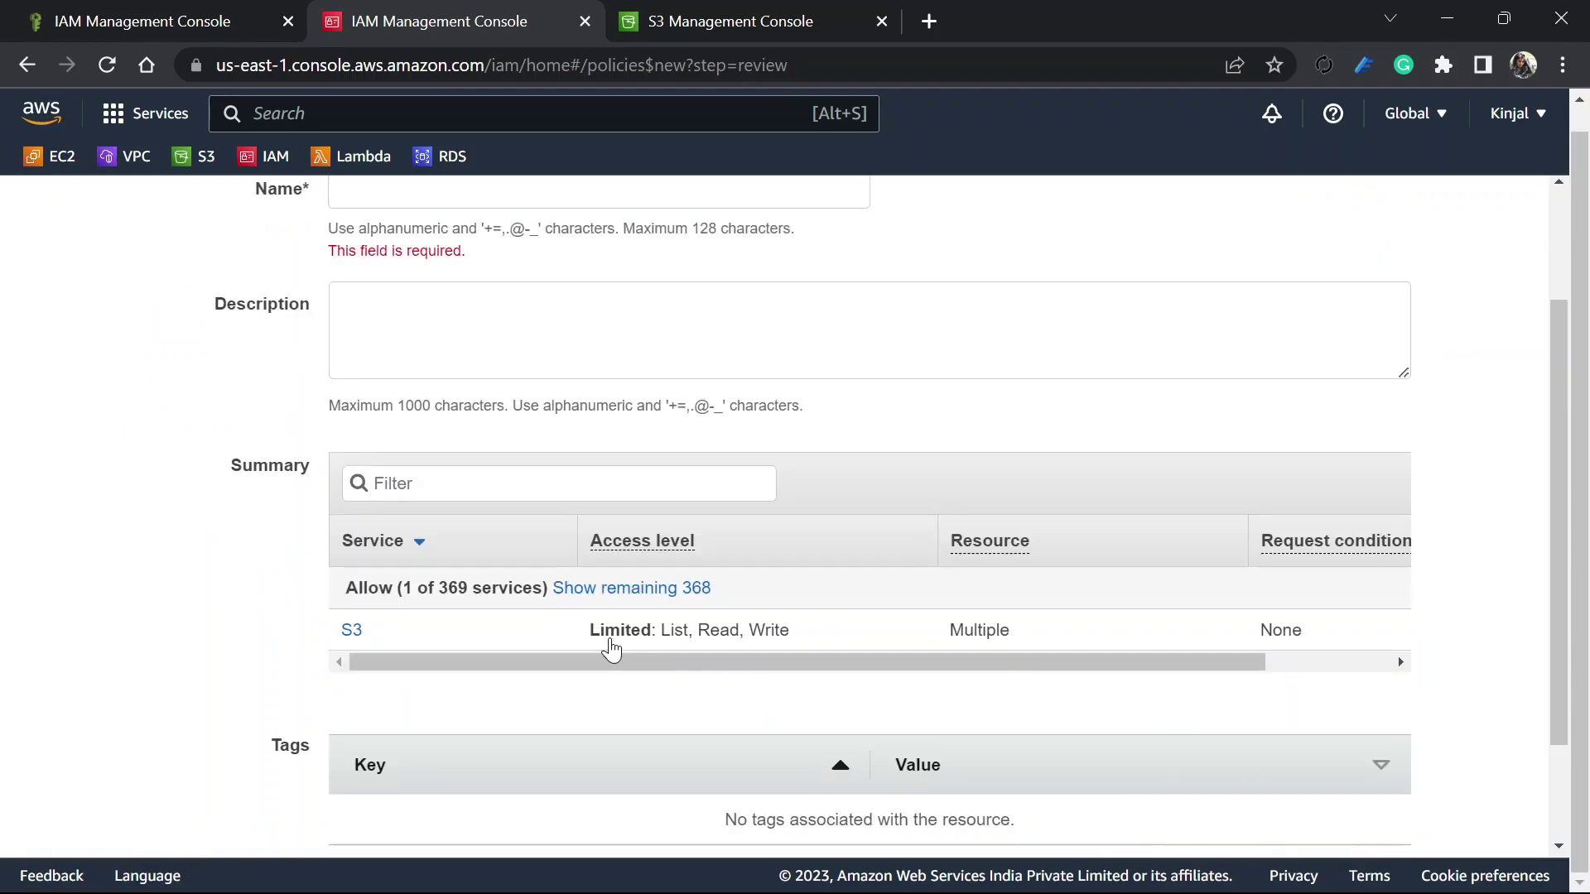
Name the policy s3limitedaccess and create it
{"action": "scroll", "coordinate": [611, 650], "scroll_direction": "up", "scroll_amount": 2}
{"action": "left_click", "coordinate": [501, 340]}
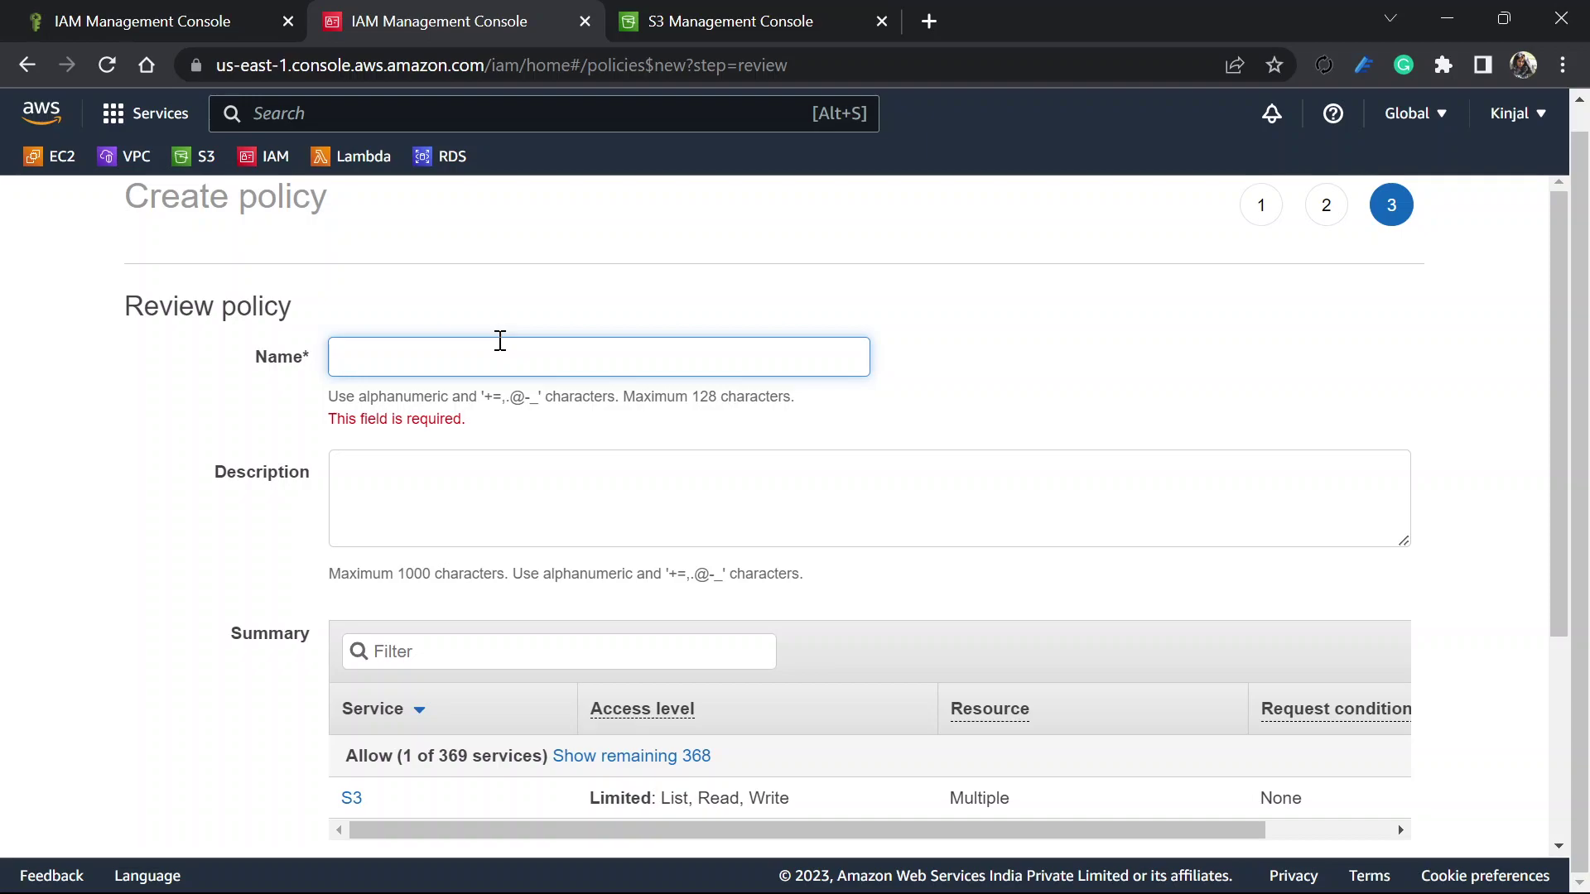
{"action": "type", "text": "s3limitedaccess"}
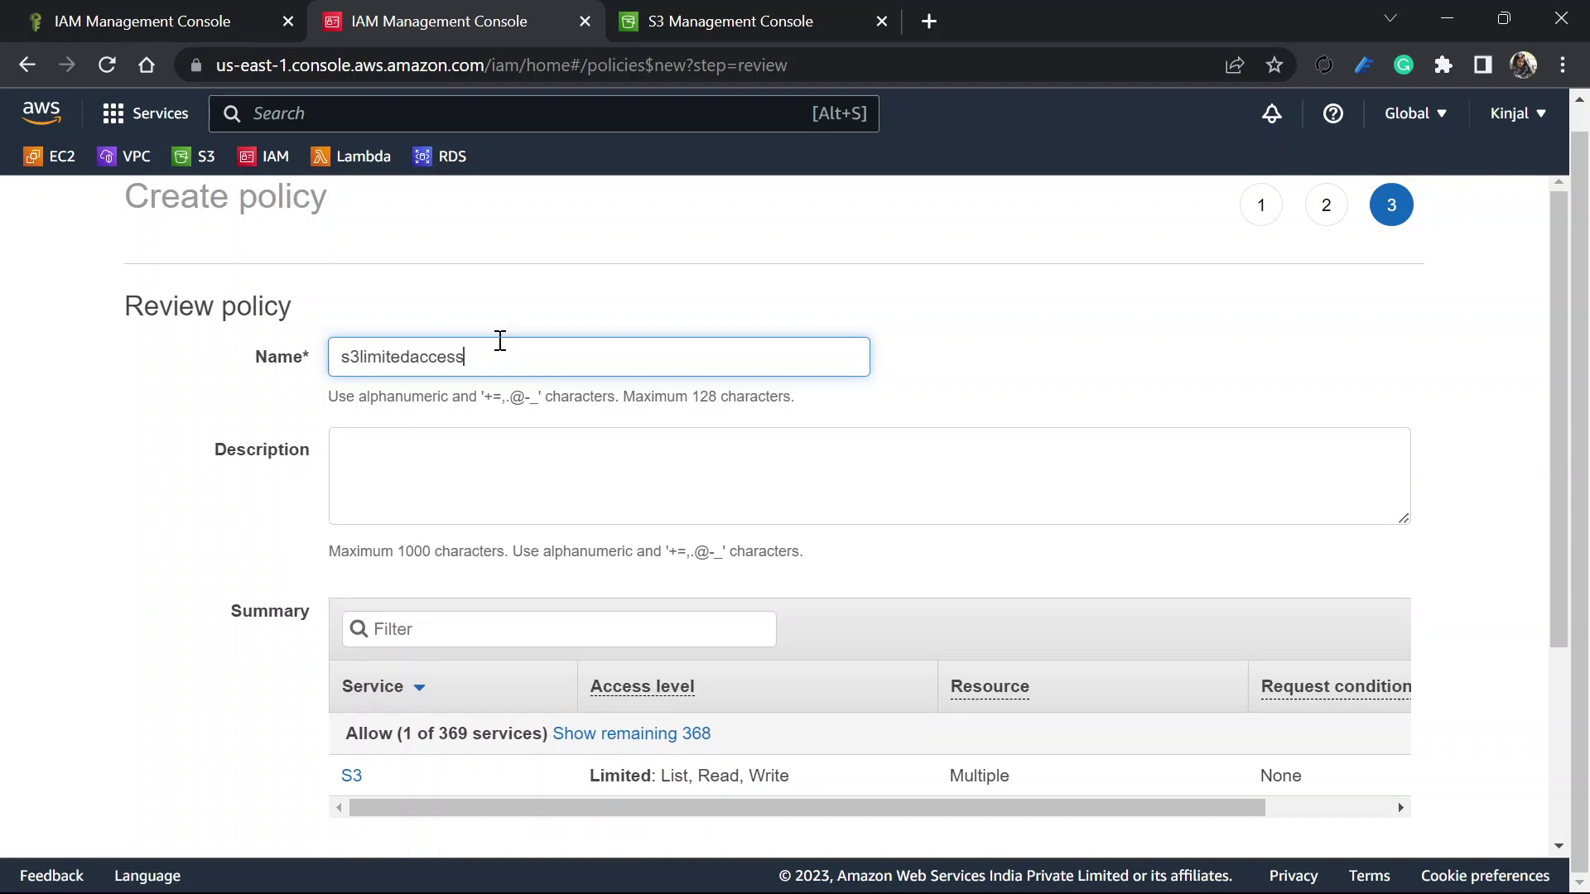
{"action": "left_click_drag", "start_coordinate": [504, 348], "coordinate": [304, 365]}
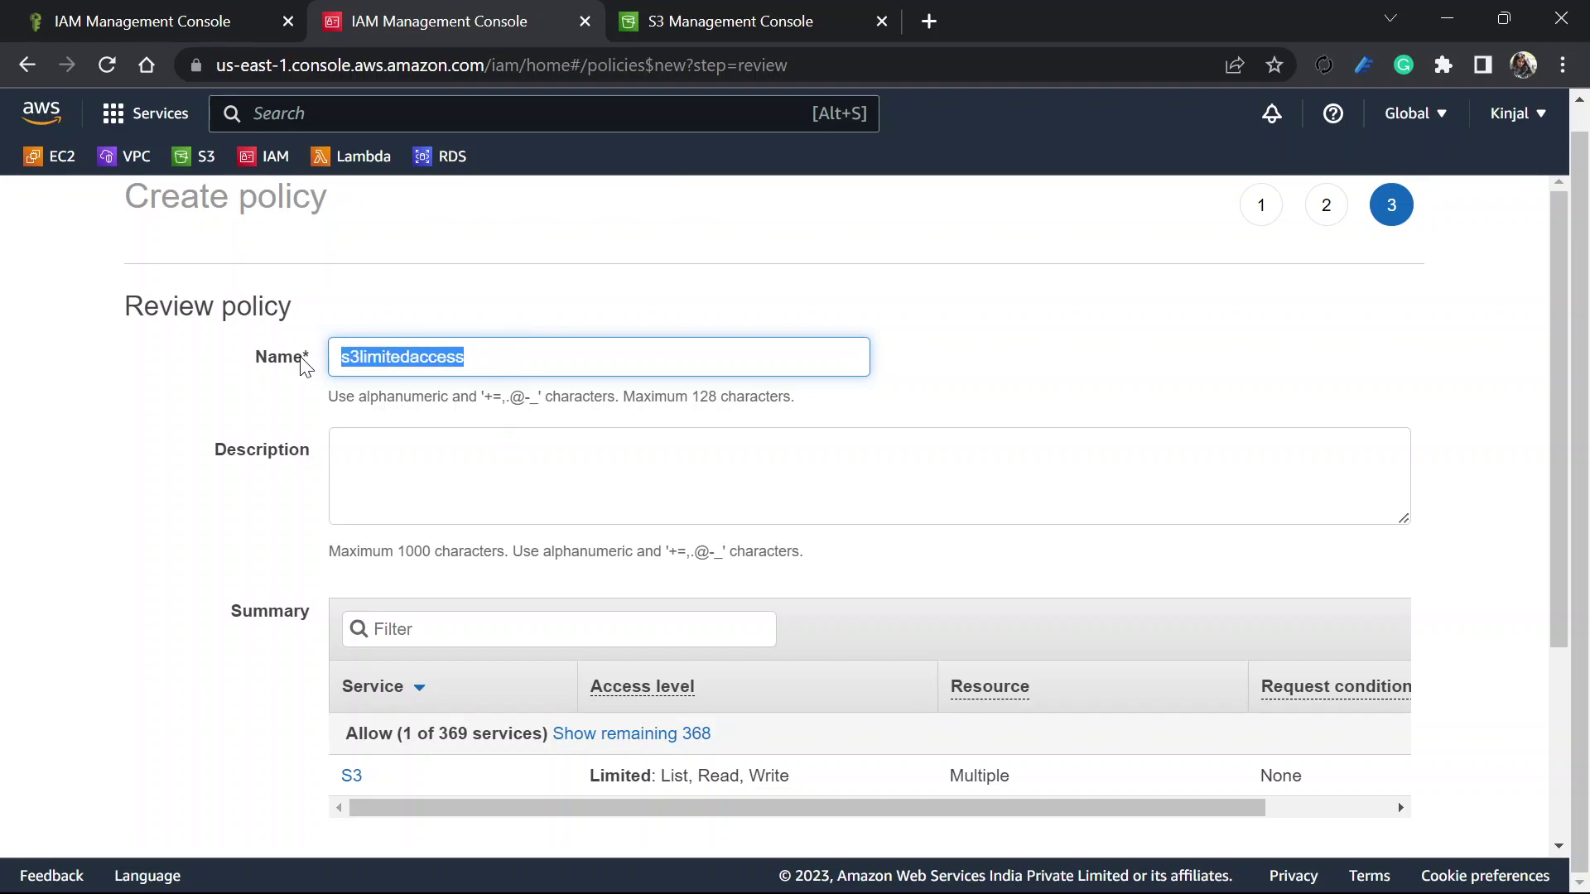
{"action": "scroll", "coordinate": [819, 605], "scroll_direction": "down", "scroll_amount": 3}
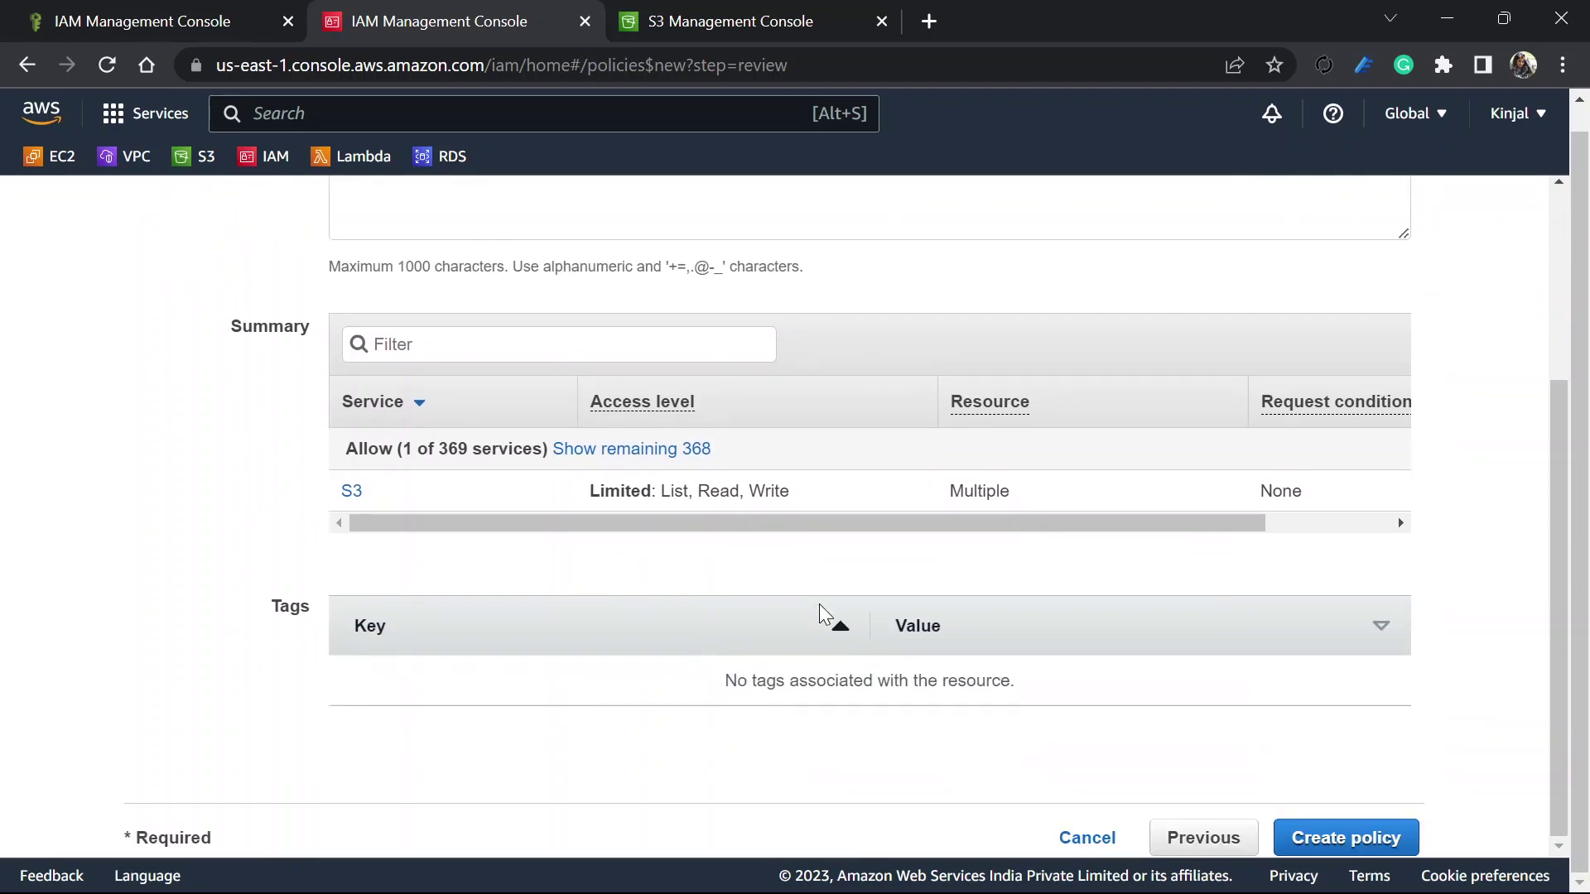
{"action": "left_click", "coordinate": [1338, 838]}
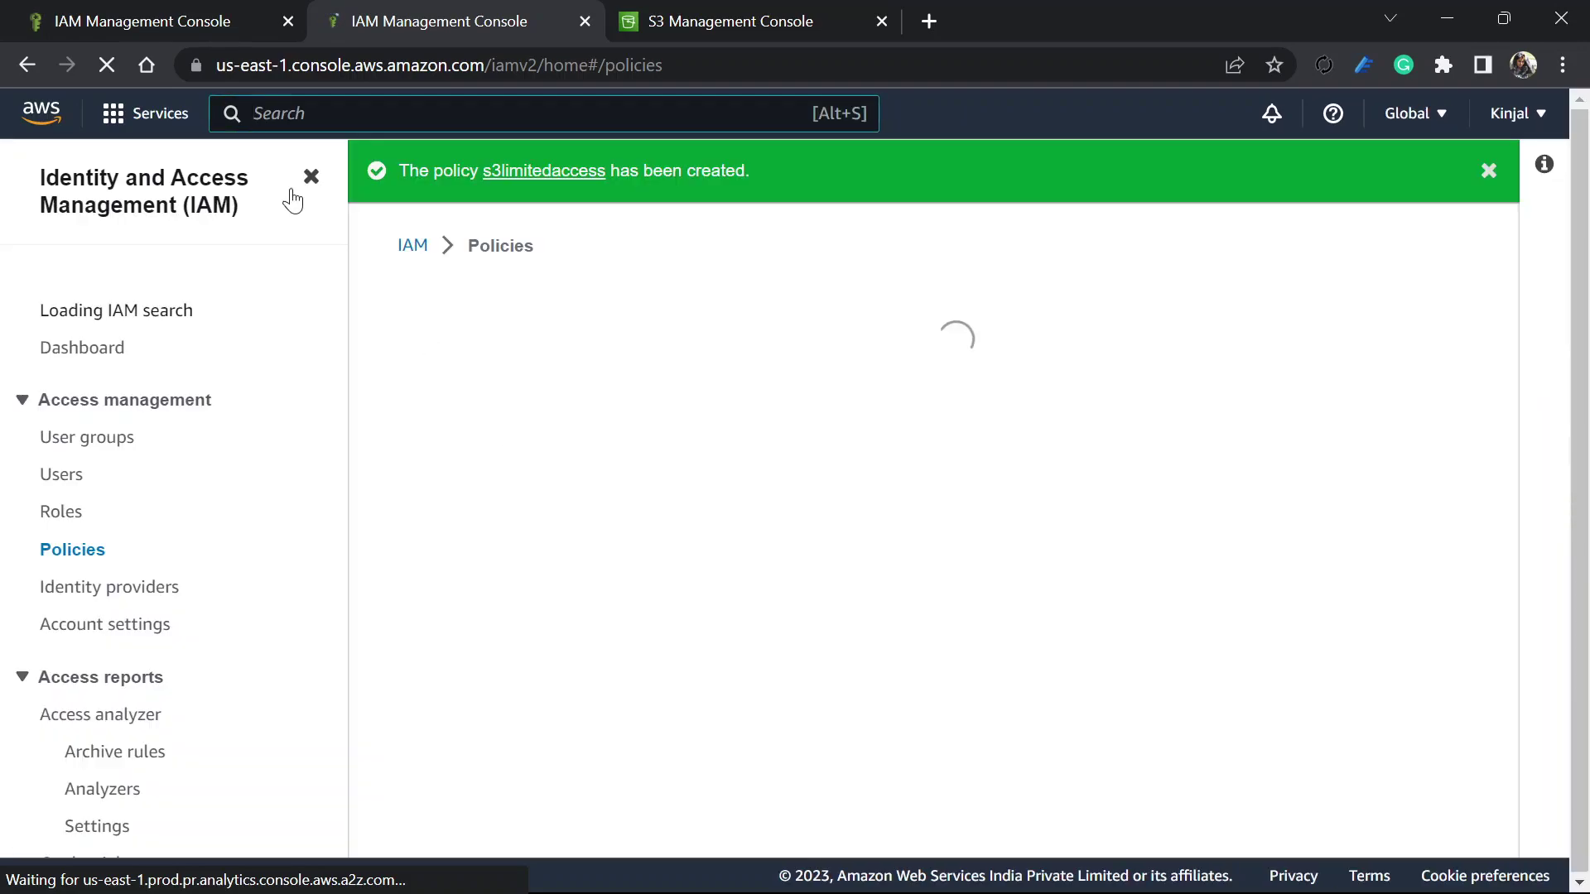
In the role wizard, filter policies for s3limitedaccess, then clear the filter and refresh the list
{"action": "left_click", "coordinate": [236, 11]}
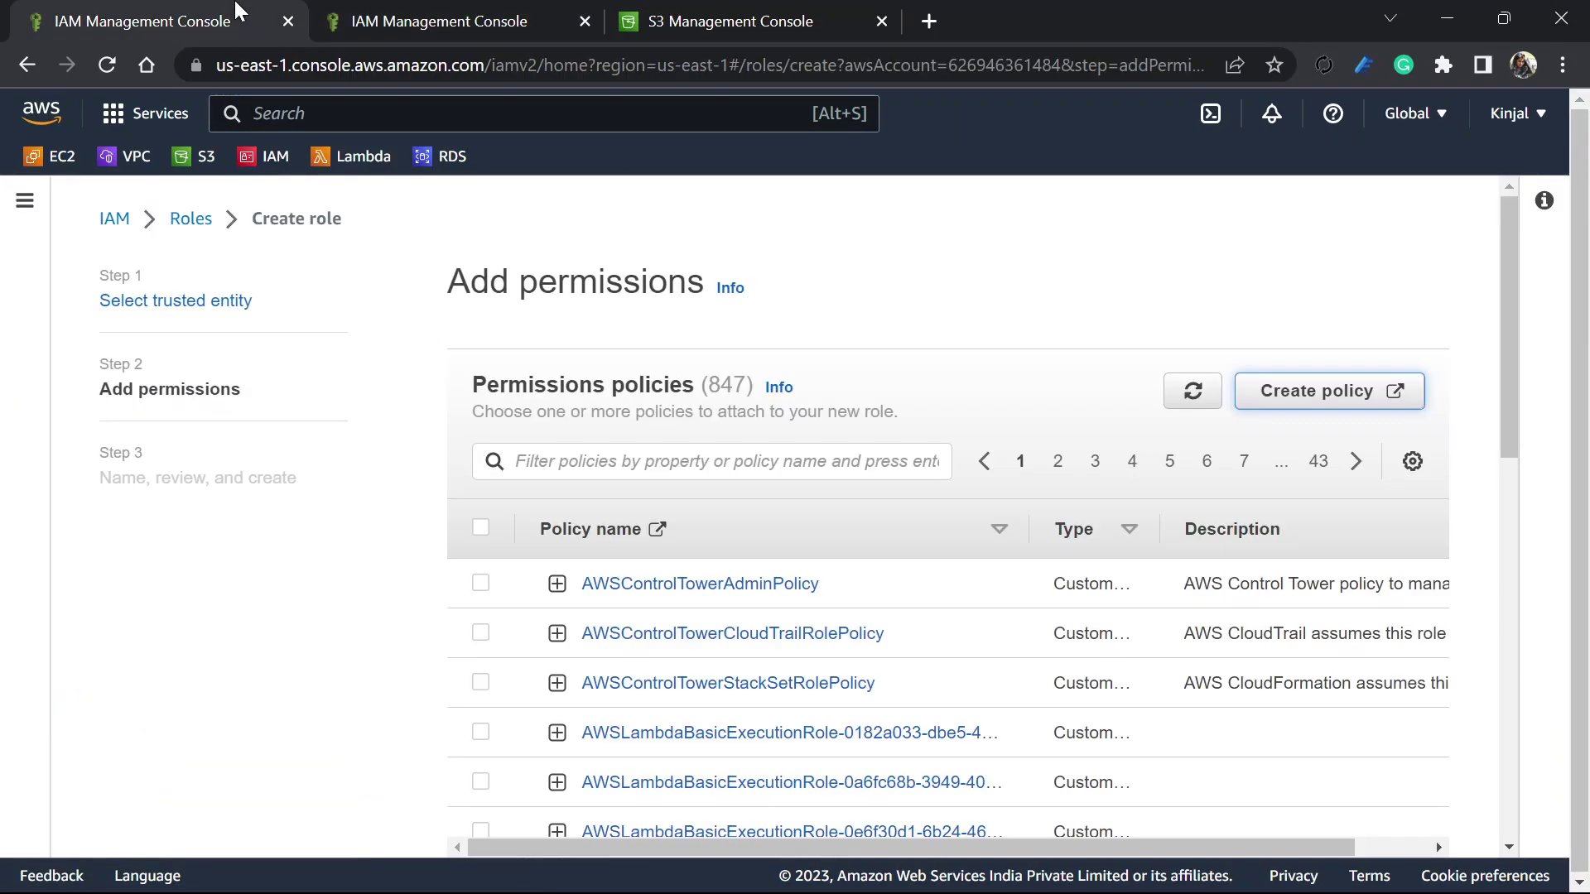
{"action": "left_click", "coordinate": [672, 452]}
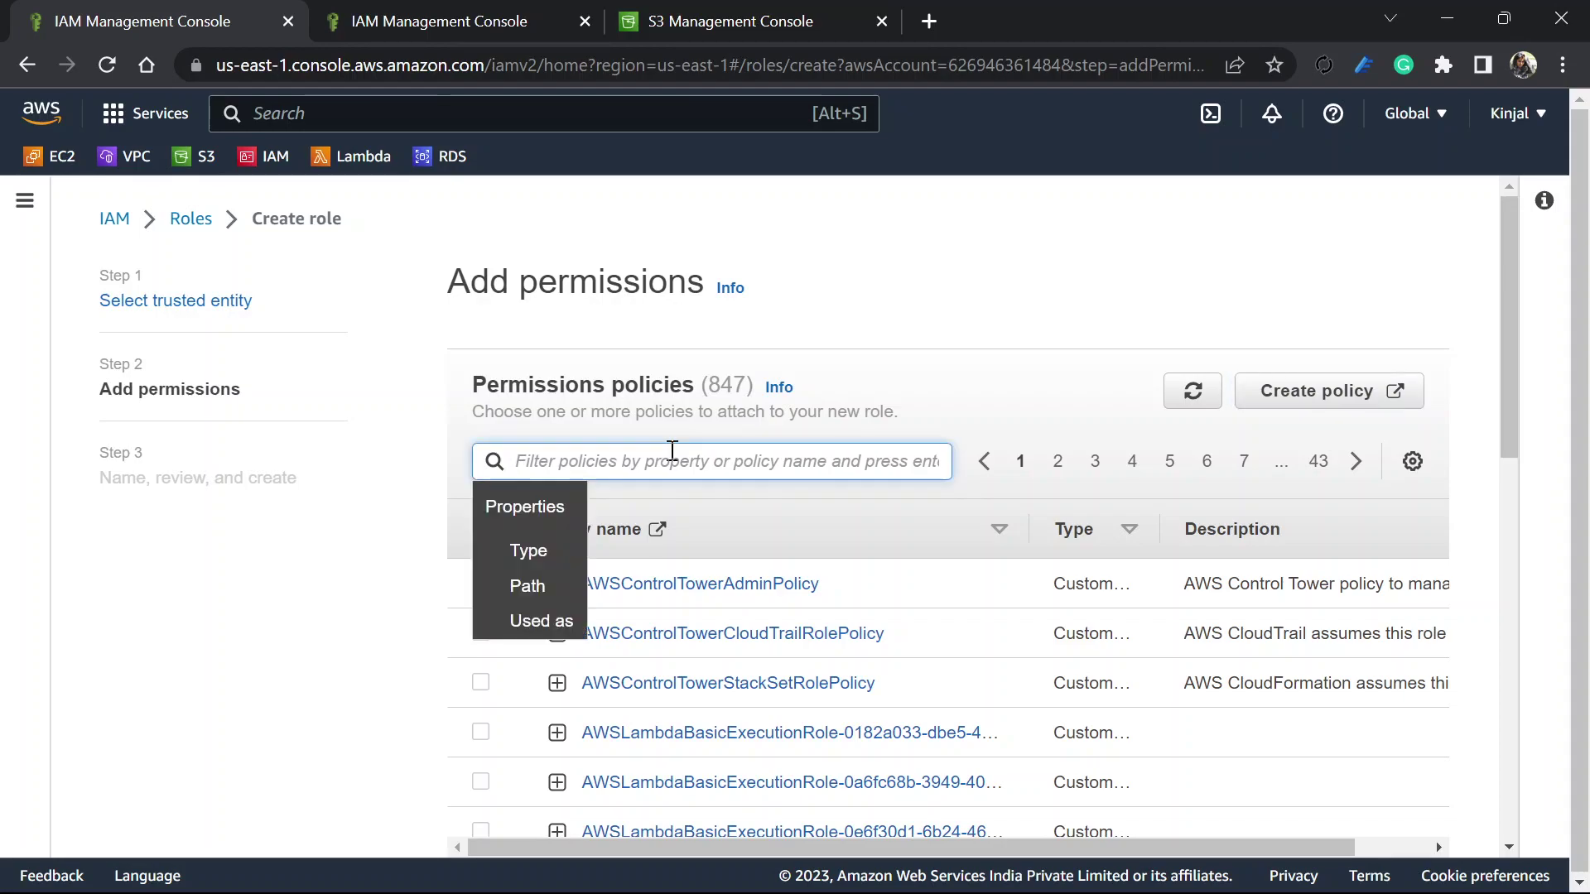
{"action": "type", "text": "s3limi"}
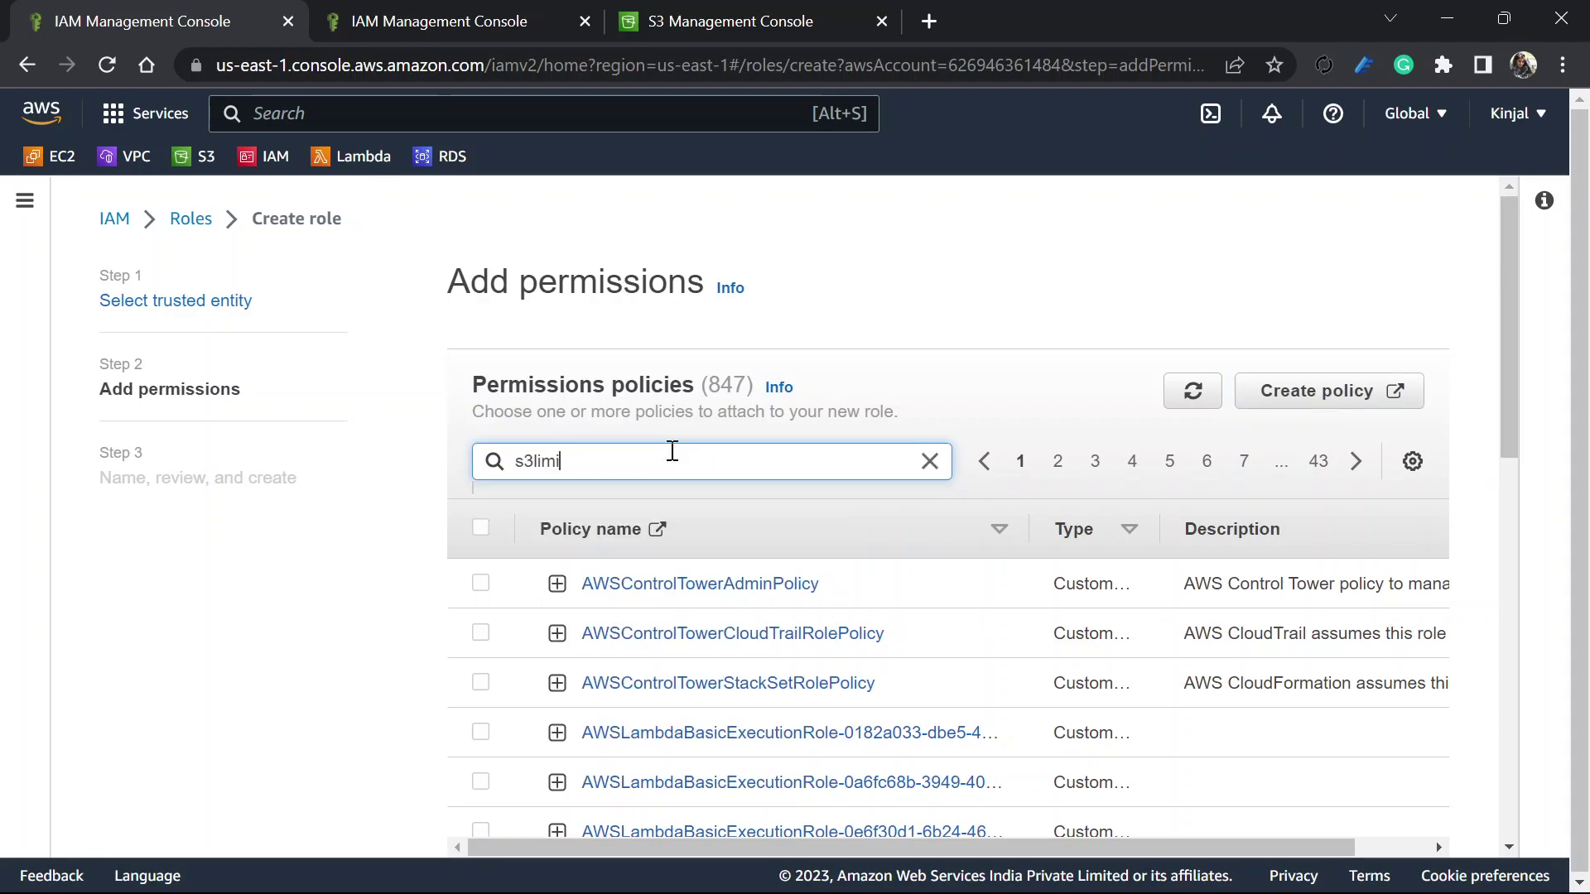
{"action": "type", "text": "tedaccess"}
{"action": "key", "text": "Return"}
{"action": "left_click", "coordinate": [643, 511]}
{"action": "left_click", "coordinate": [1193, 391]}
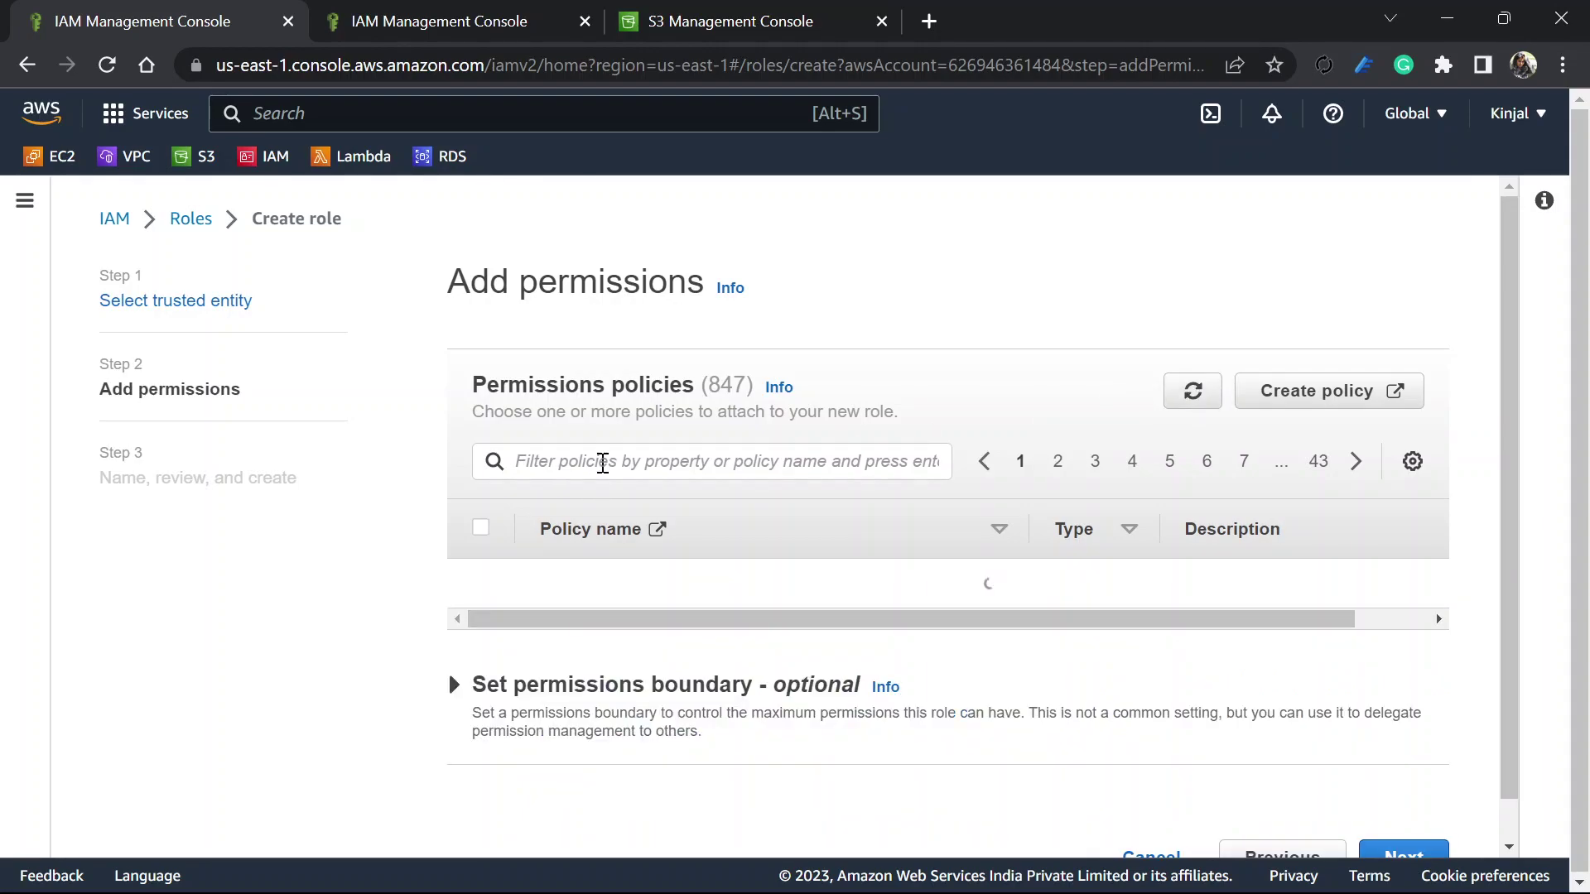
Filter the refreshed list for s3limited and continue to review with s3limitedaccess
{"action": "left_click", "coordinate": [603, 463]}
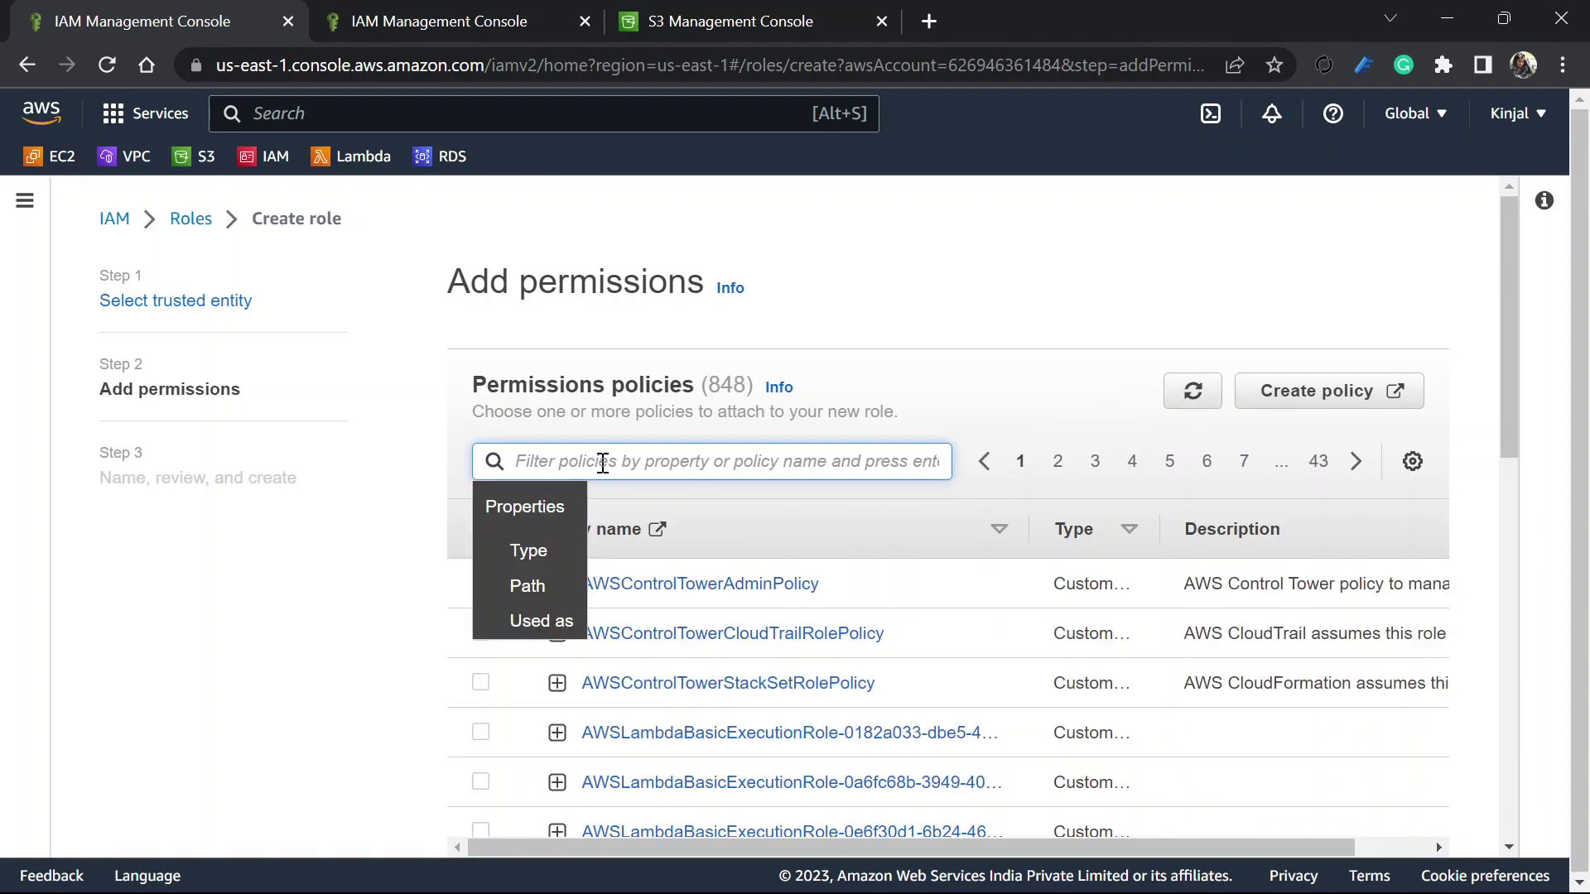
{"action": "type", "text": "s3limited"}
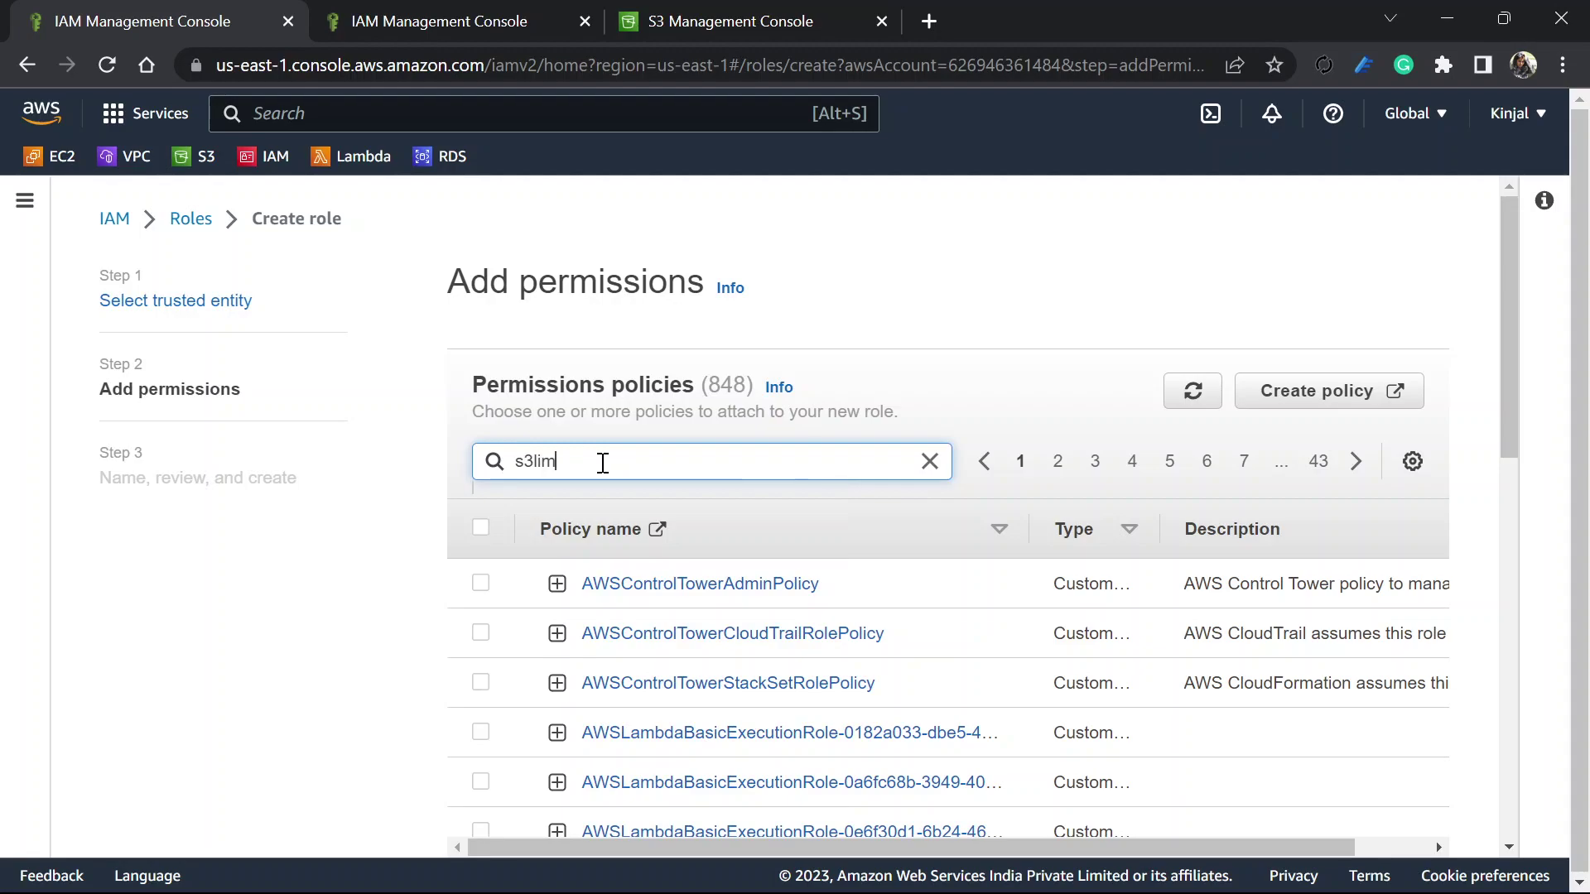
{"action": "key", "text": "Return"}
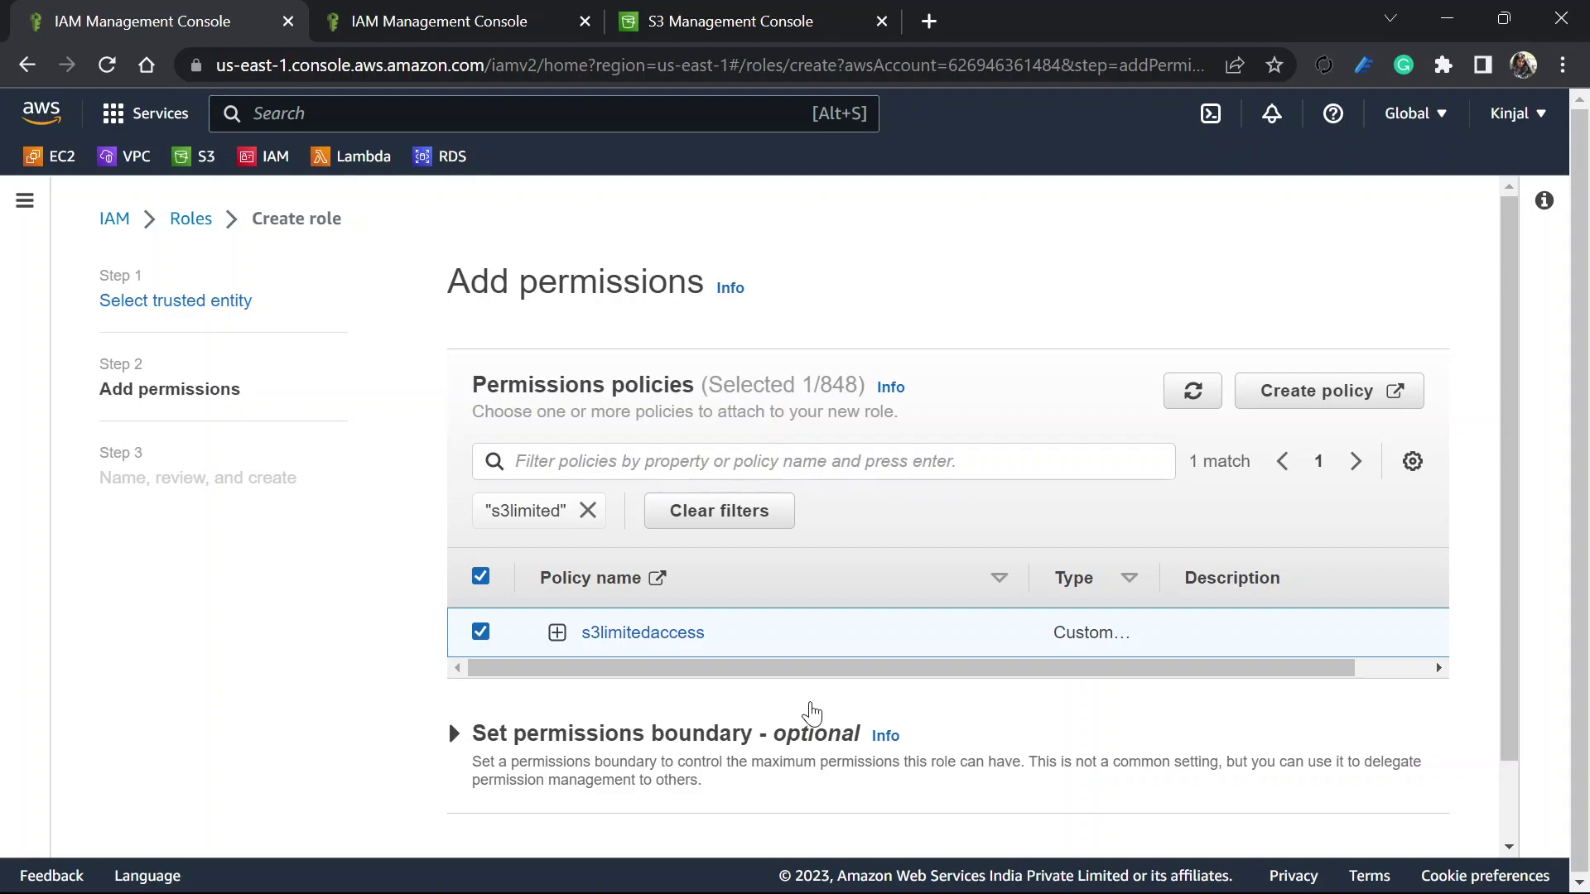
{"action": "scroll", "coordinate": [812, 712], "scroll_direction": "down", "scroll_amount": 1}
{"action": "left_click", "coordinate": [1404, 813]}
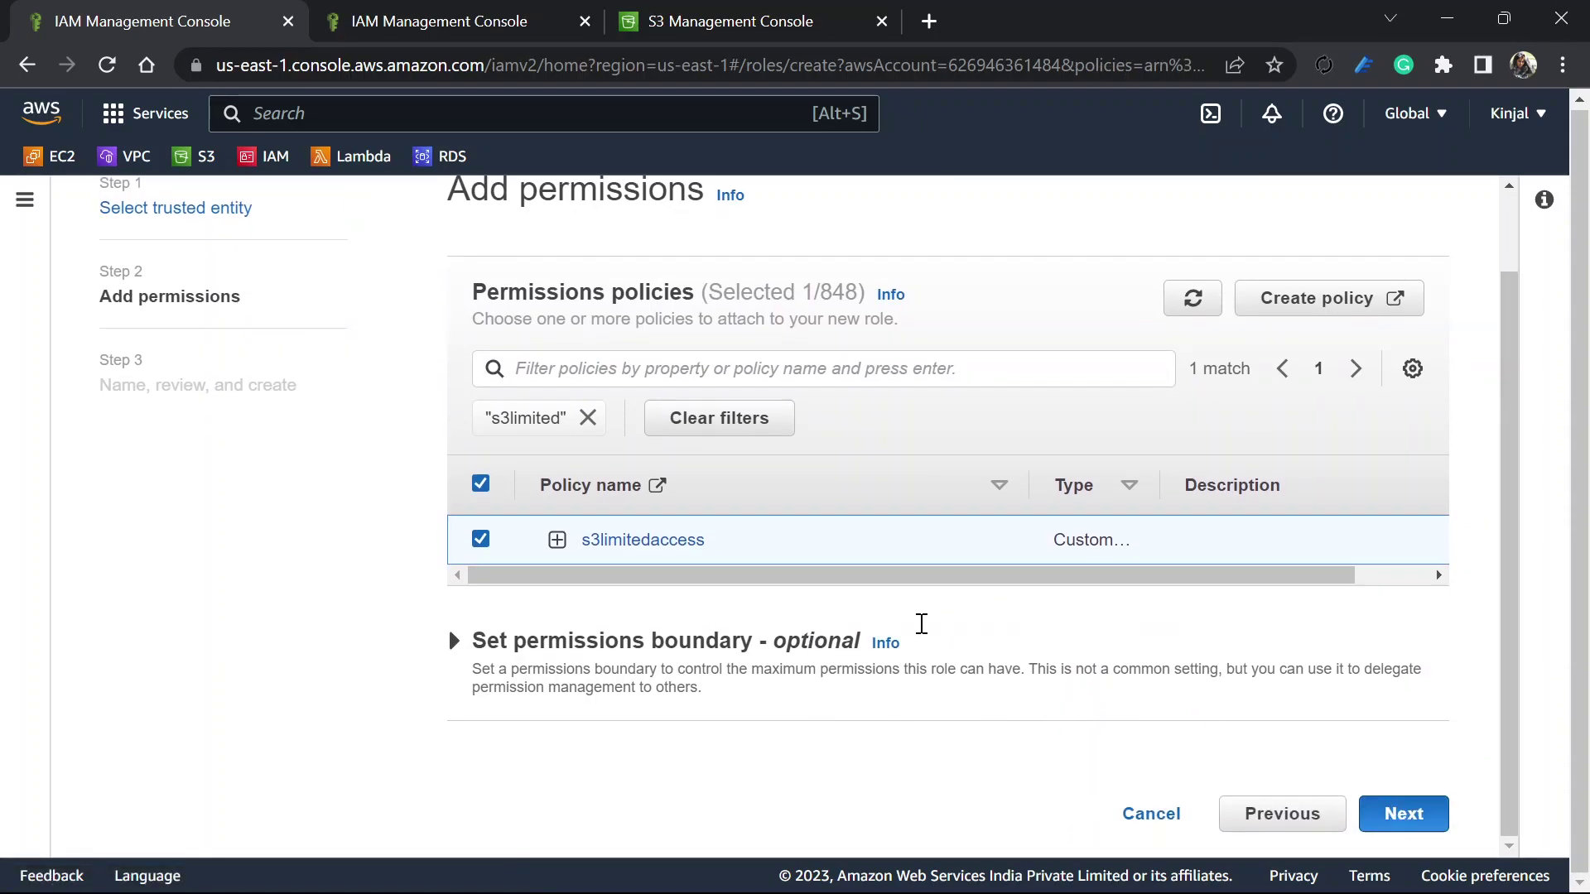
Name the role s3role, then rename it s3roledev after the duplicate-name error and create it
{"action": "left_click", "coordinate": [600, 405]}
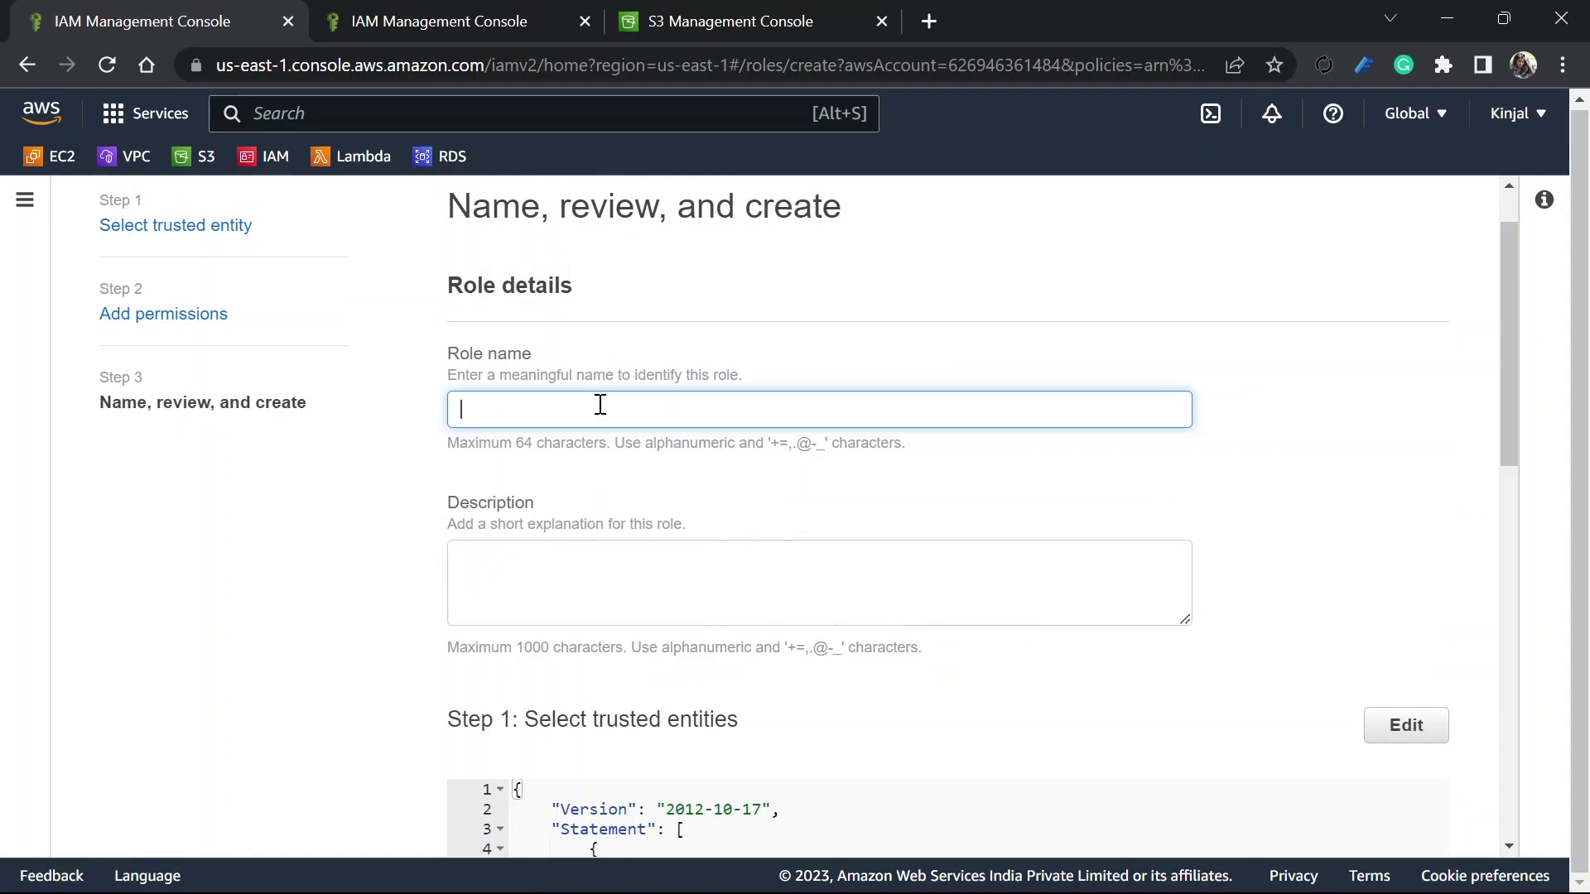
{"action": "type", "text": "s3role"}
{"action": "scroll", "coordinate": [600, 405], "scroll_direction": "down", "scroll_amount": 15}
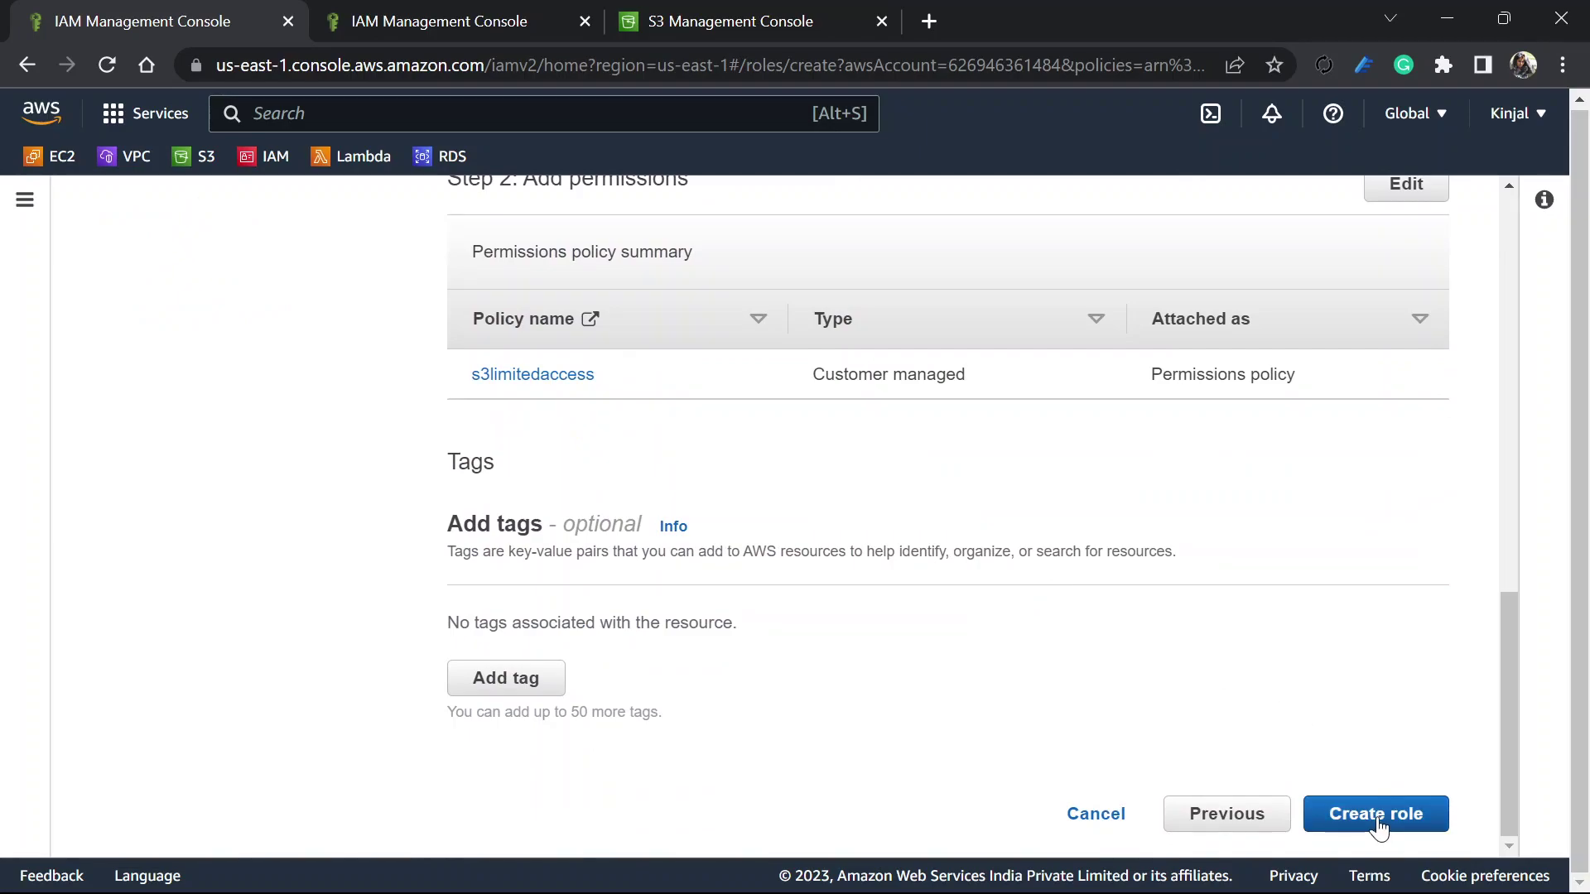
{"action": "left_click", "coordinate": [1377, 825]}
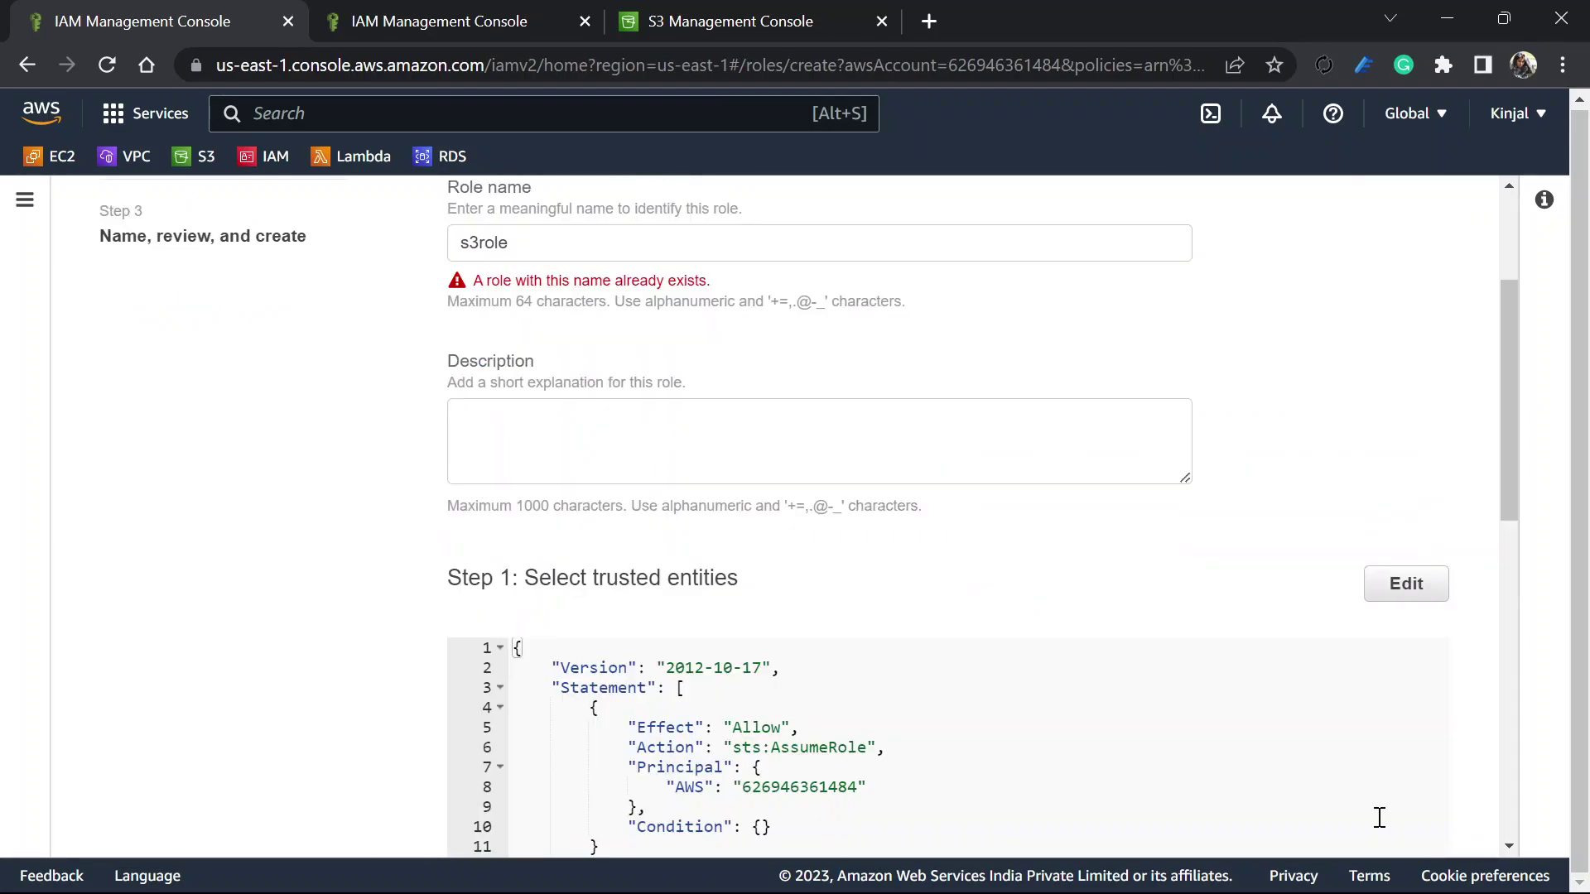
{"action": "left_click", "coordinate": [569, 246]}
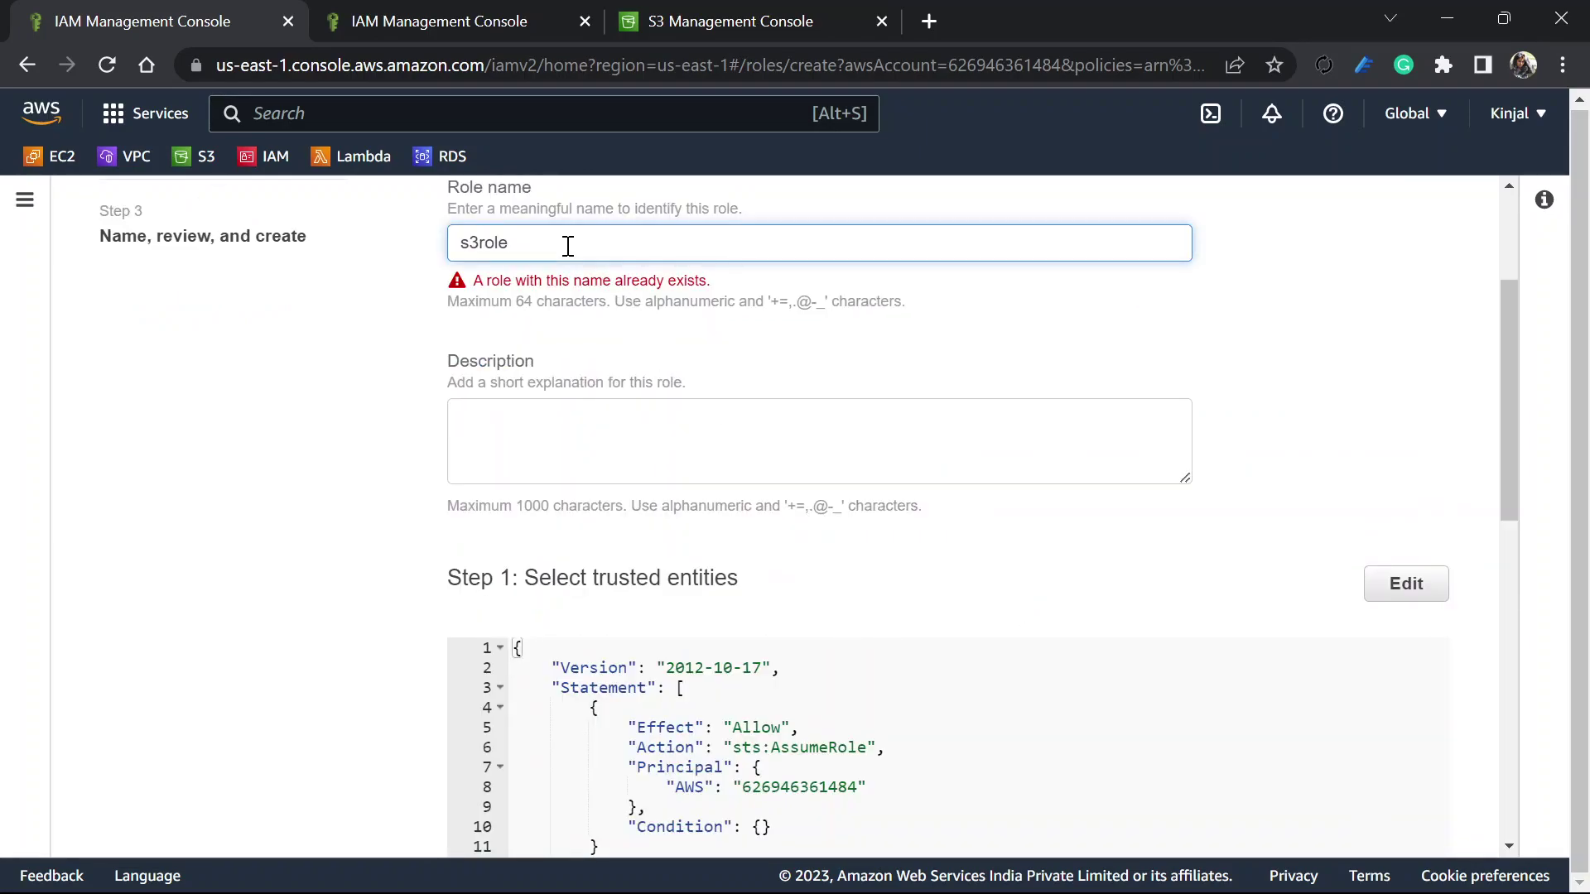
{"action": "type", "text": "new"}
{"action": "scroll", "coordinate": [1189, 614], "scroll_direction": "down", "scroll_amount": 9}
{"action": "scroll", "coordinate": [1189, 614], "scroll_direction": "down", "scroll_amount": 2}
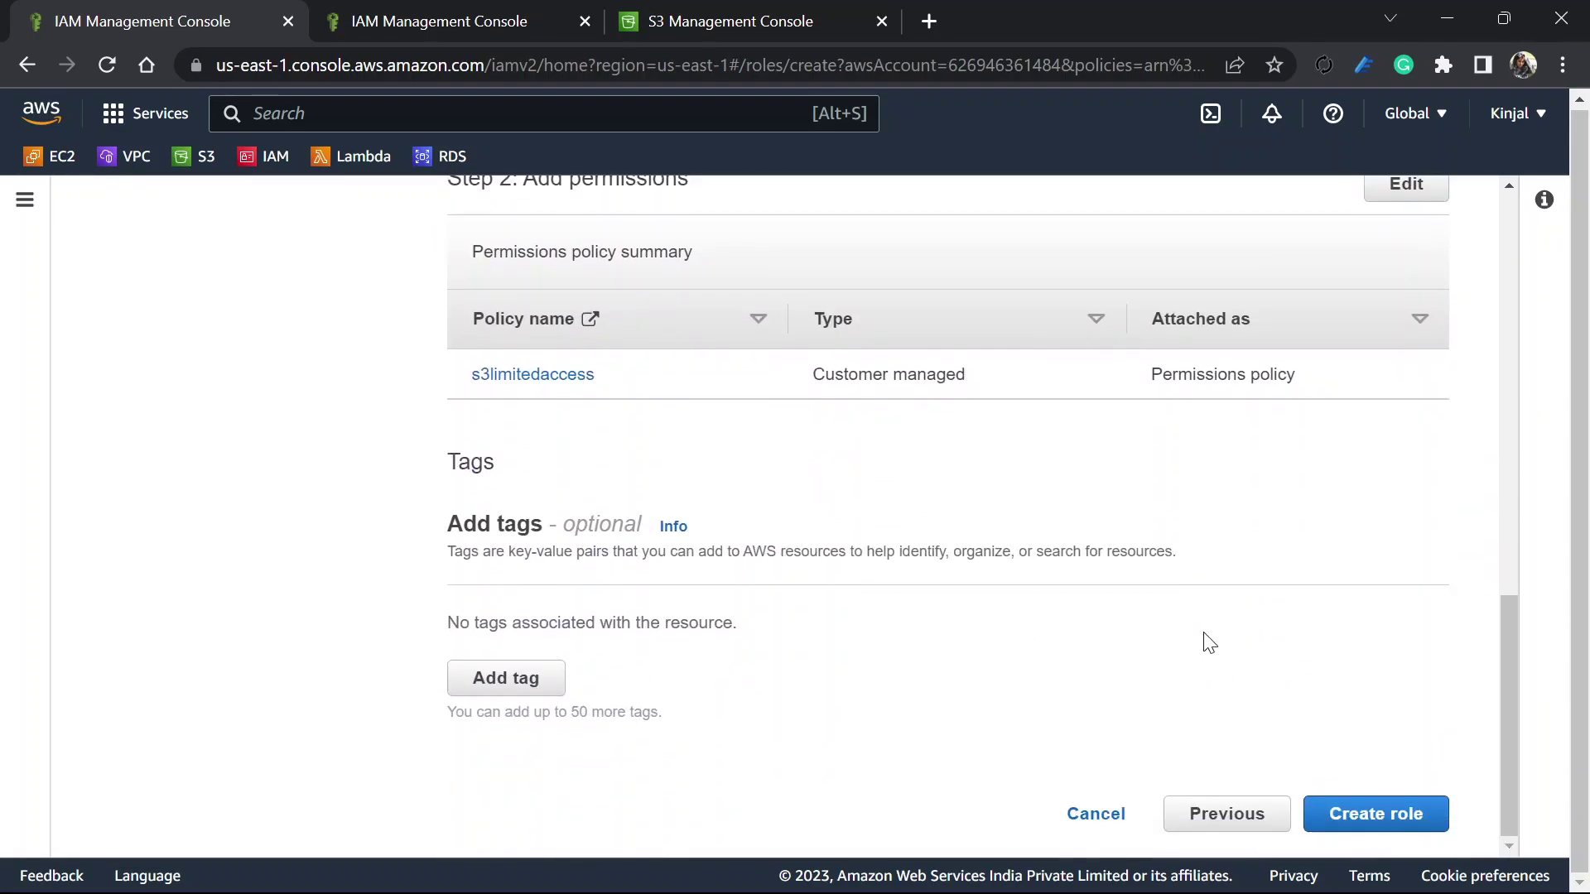
{"action": "left_click", "coordinate": [1378, 801]}
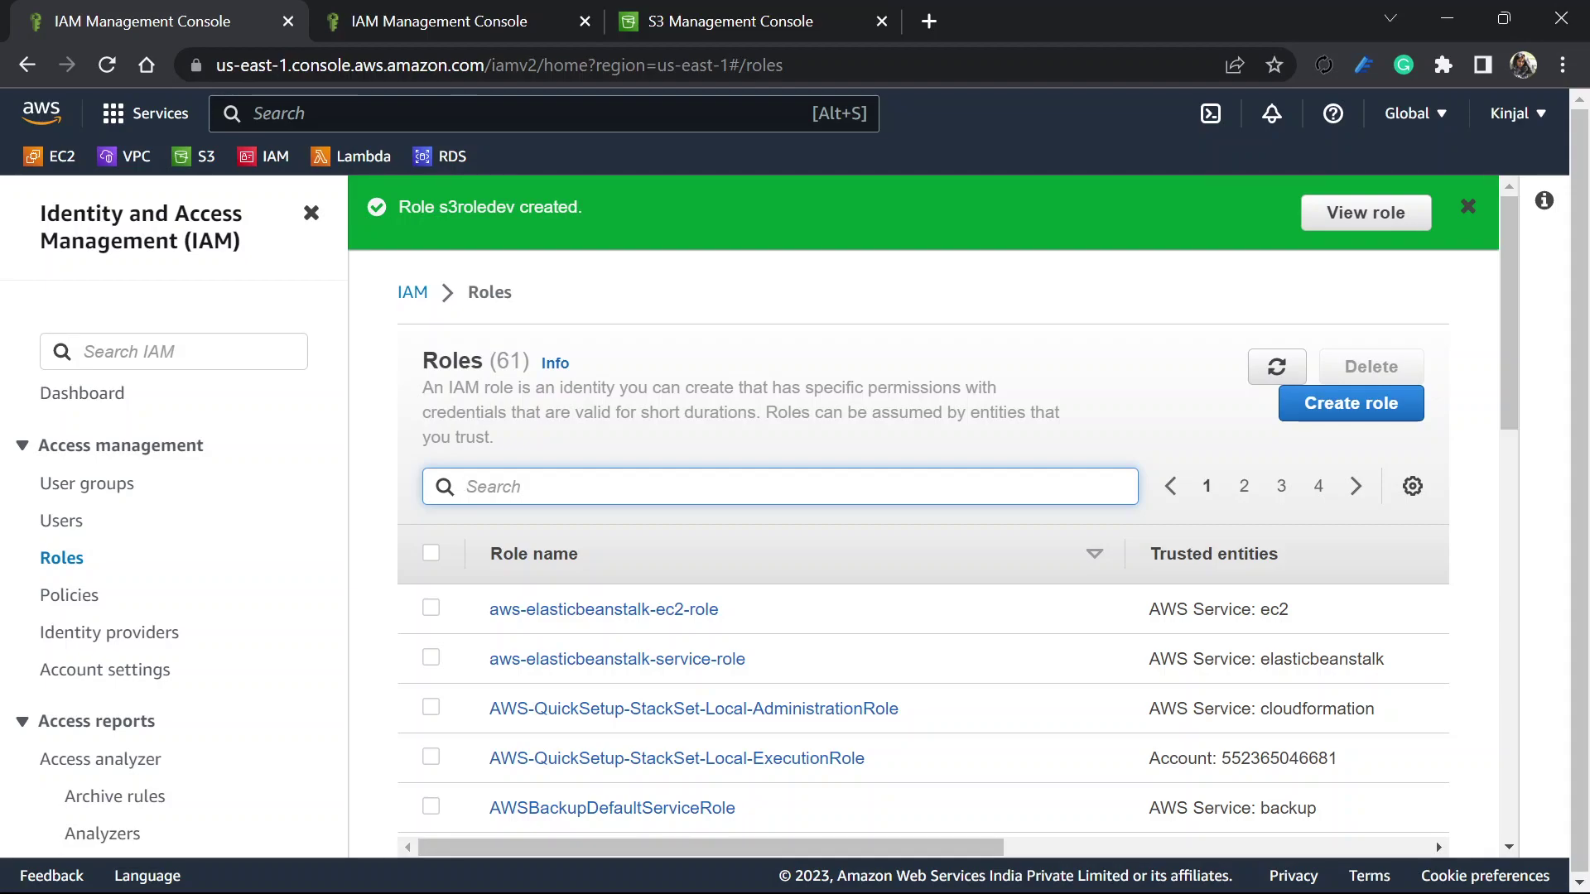
Switch to the other console window and sign the IAM user out
{"action": "key", "text": "alt+Tab"}
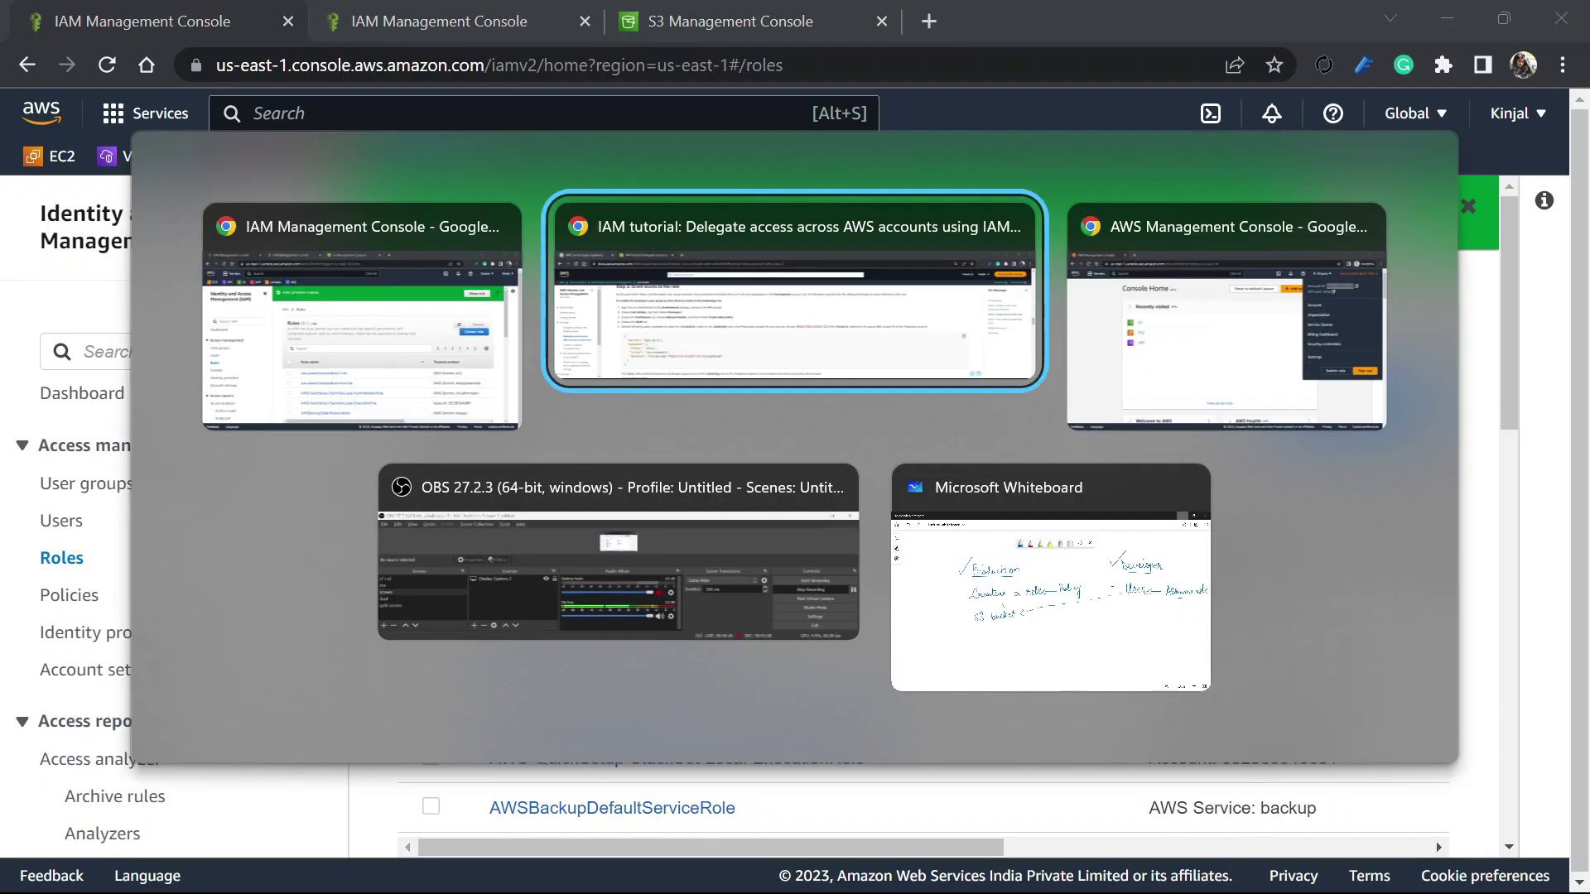
{"action": "key", "text": "alt+Tab"}
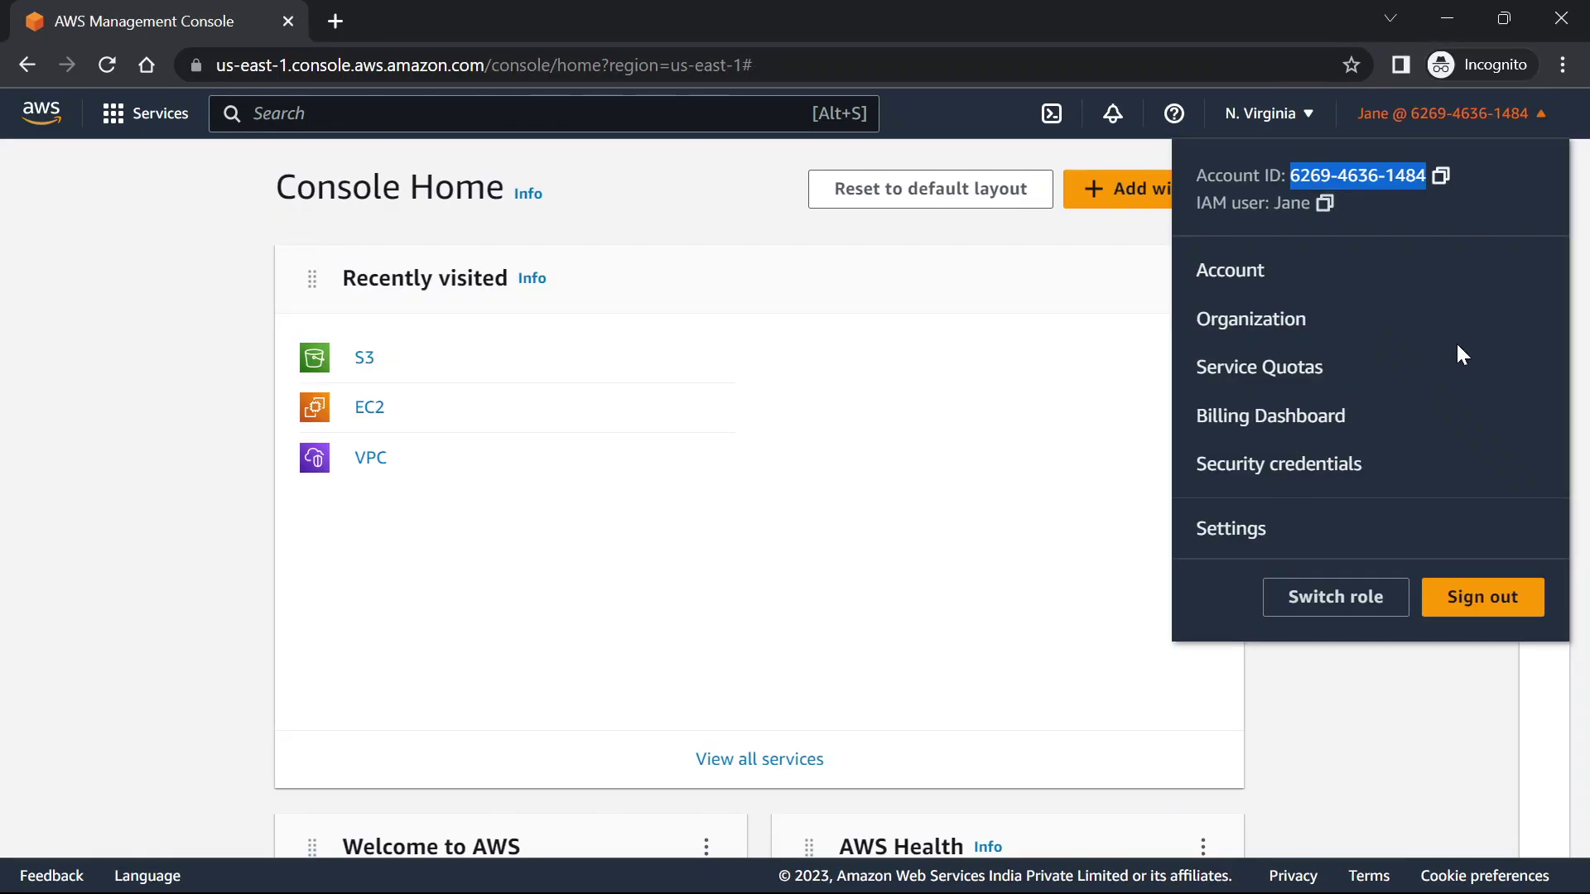
{"action": "left_click", "coordinate": [1489, 619]}
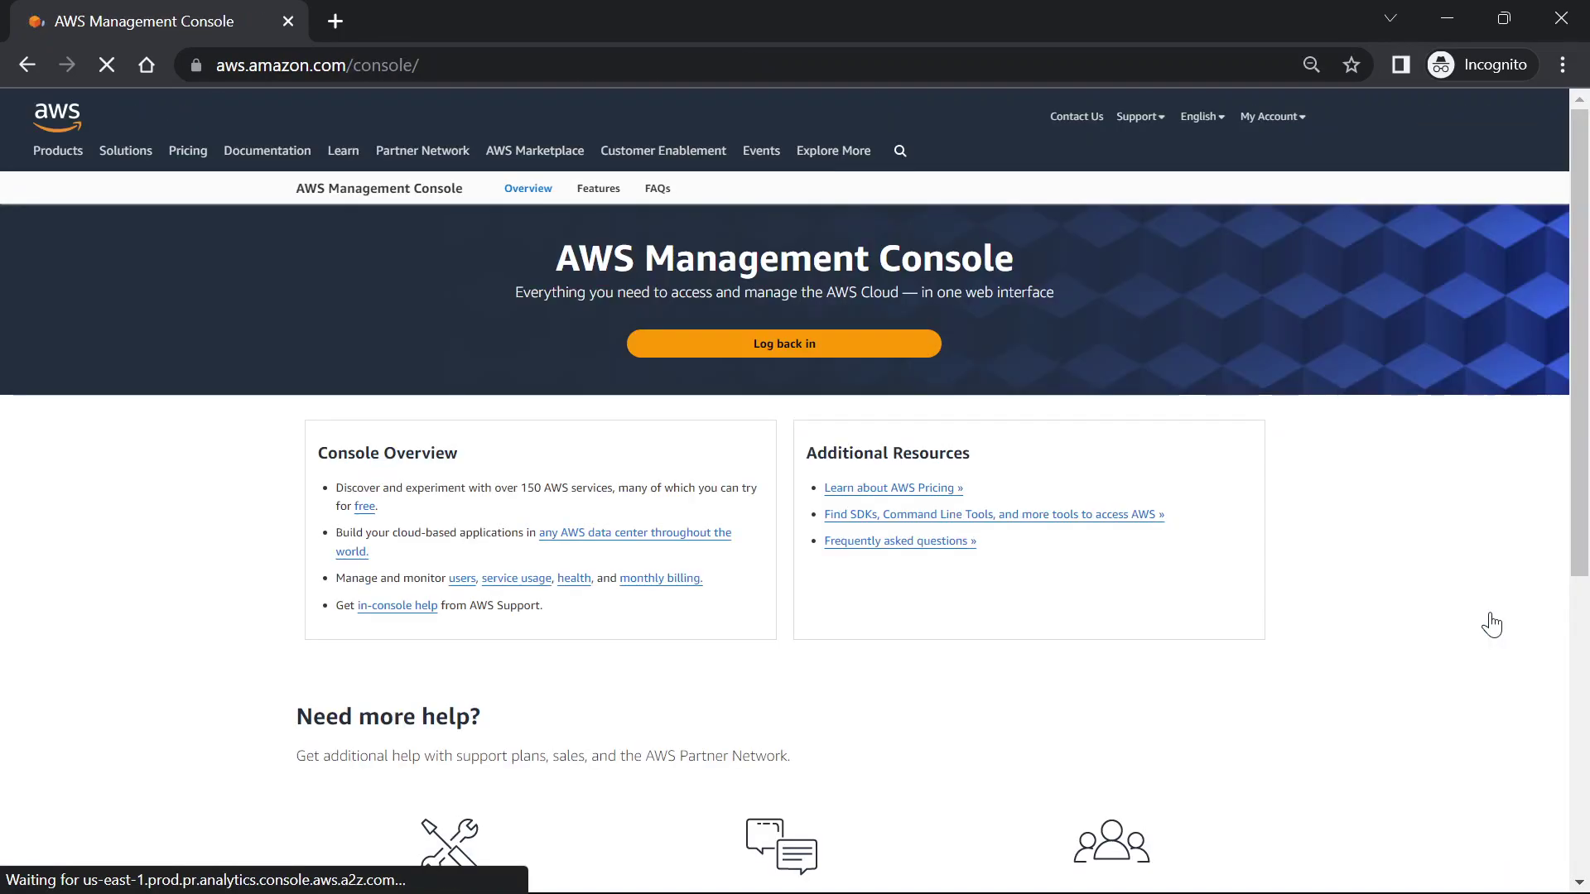
{"action": "left_click", "coordinate": [1445, 130]}
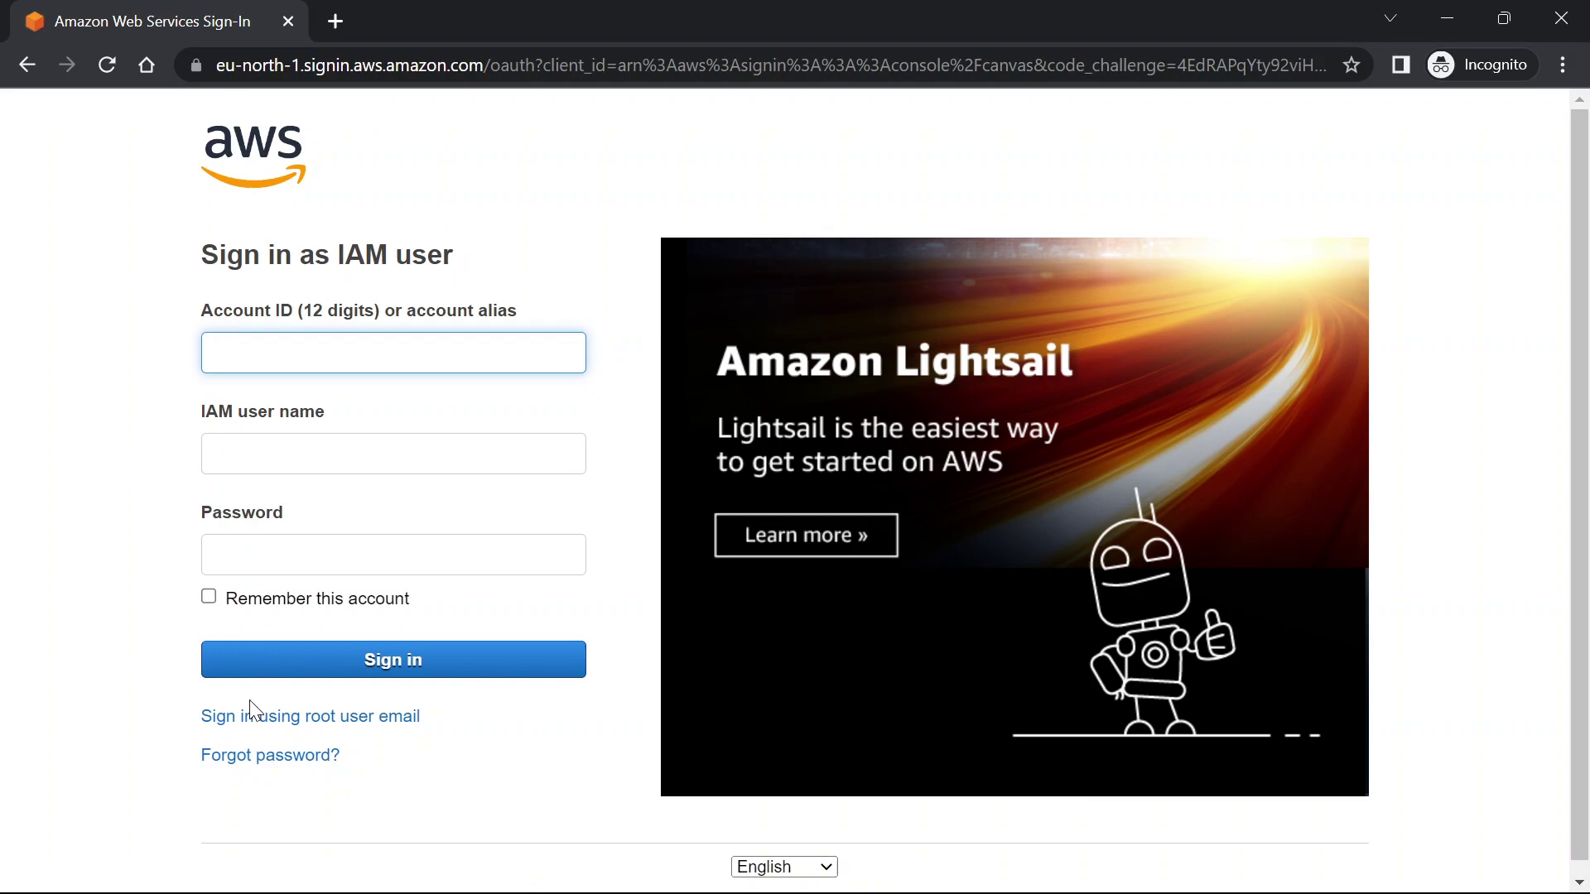
Attempt root-user sign-in with the account email, then return to the Developer account window
{"action": "left_click", "coordinate": [264, 722]}
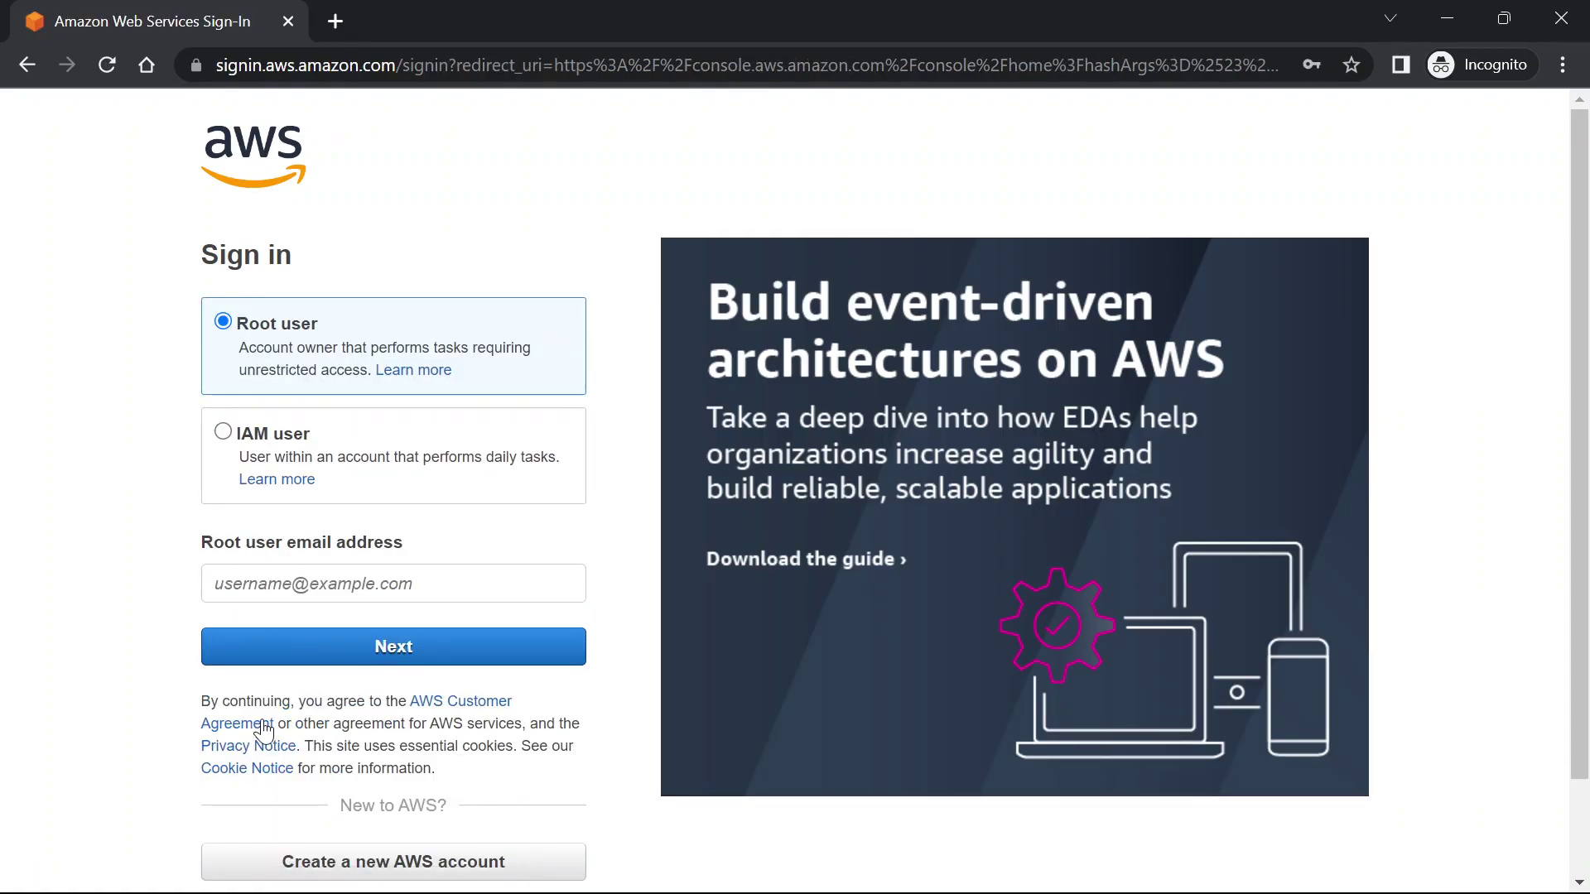
{"action": "left_click", "coordinate": [365, 587]}
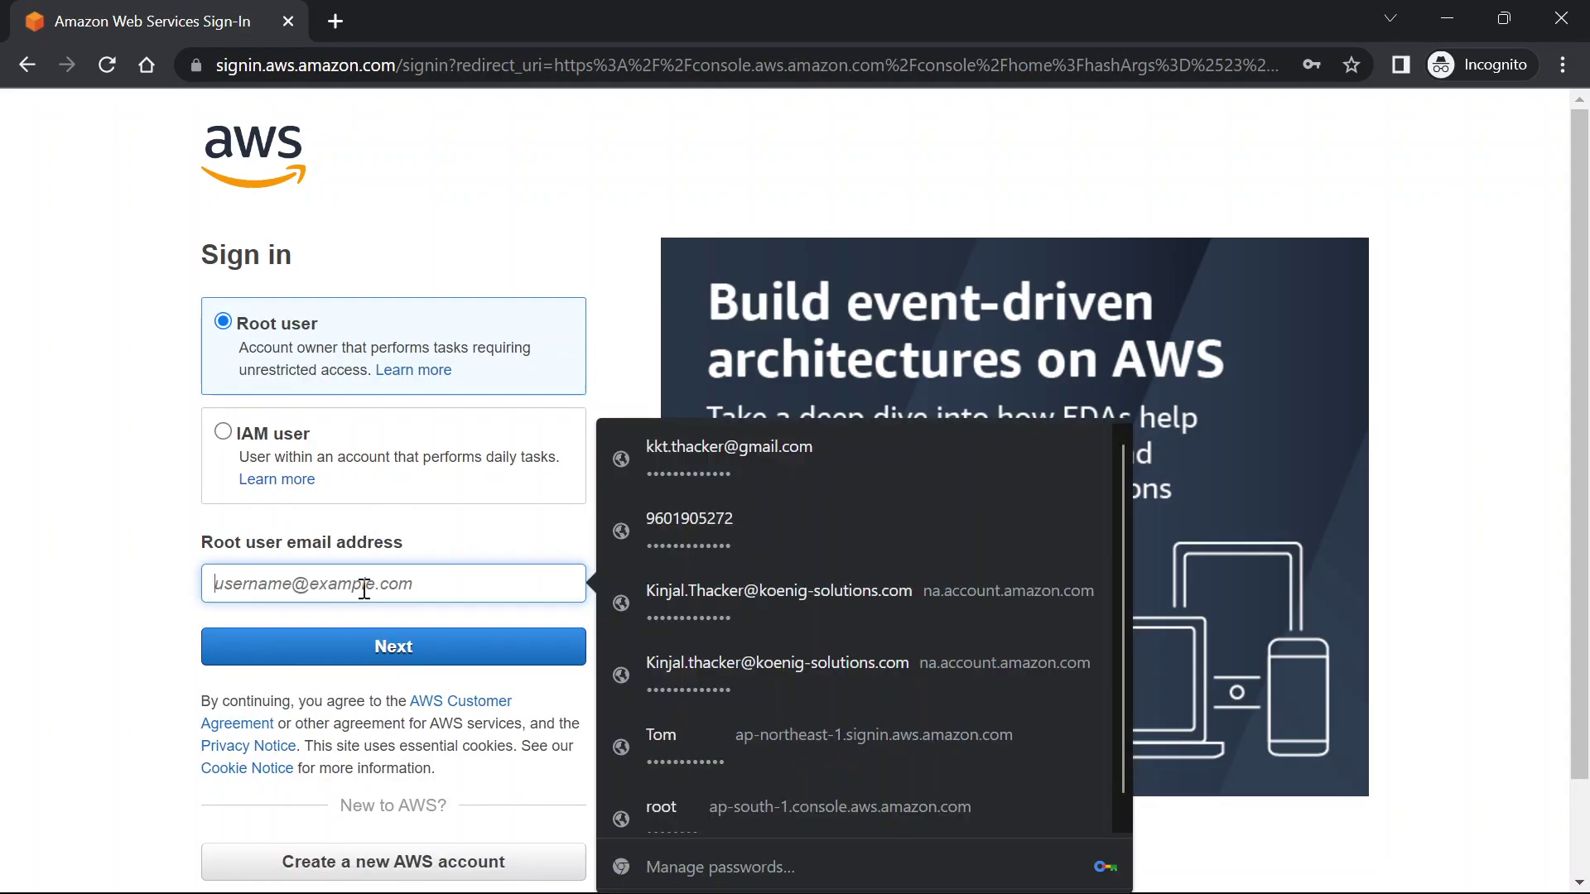
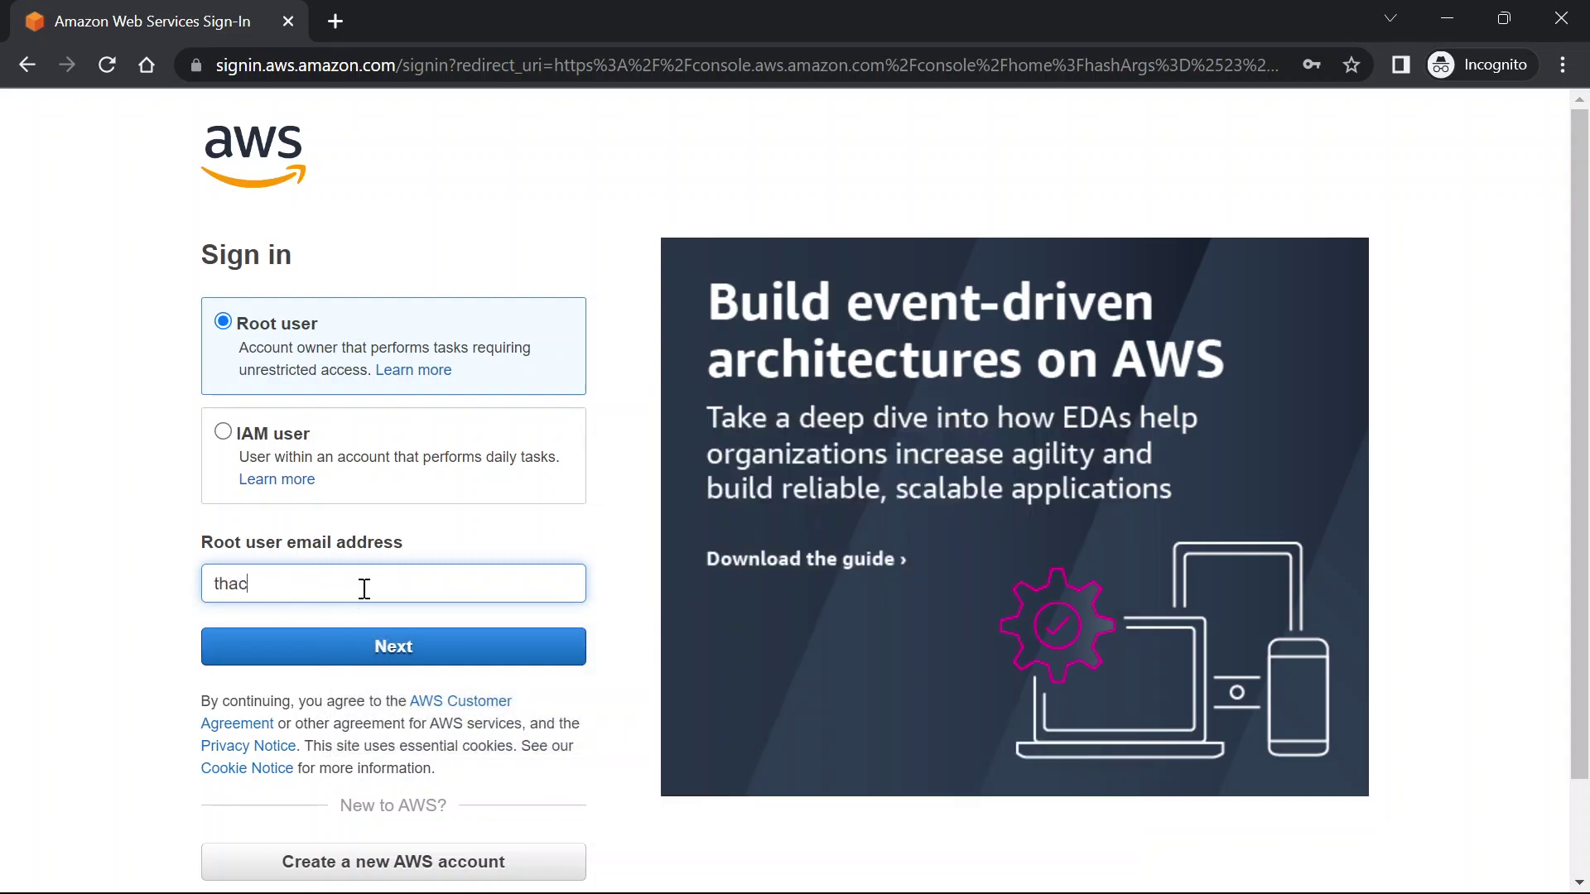
{"action": "key", "text": "Return"}
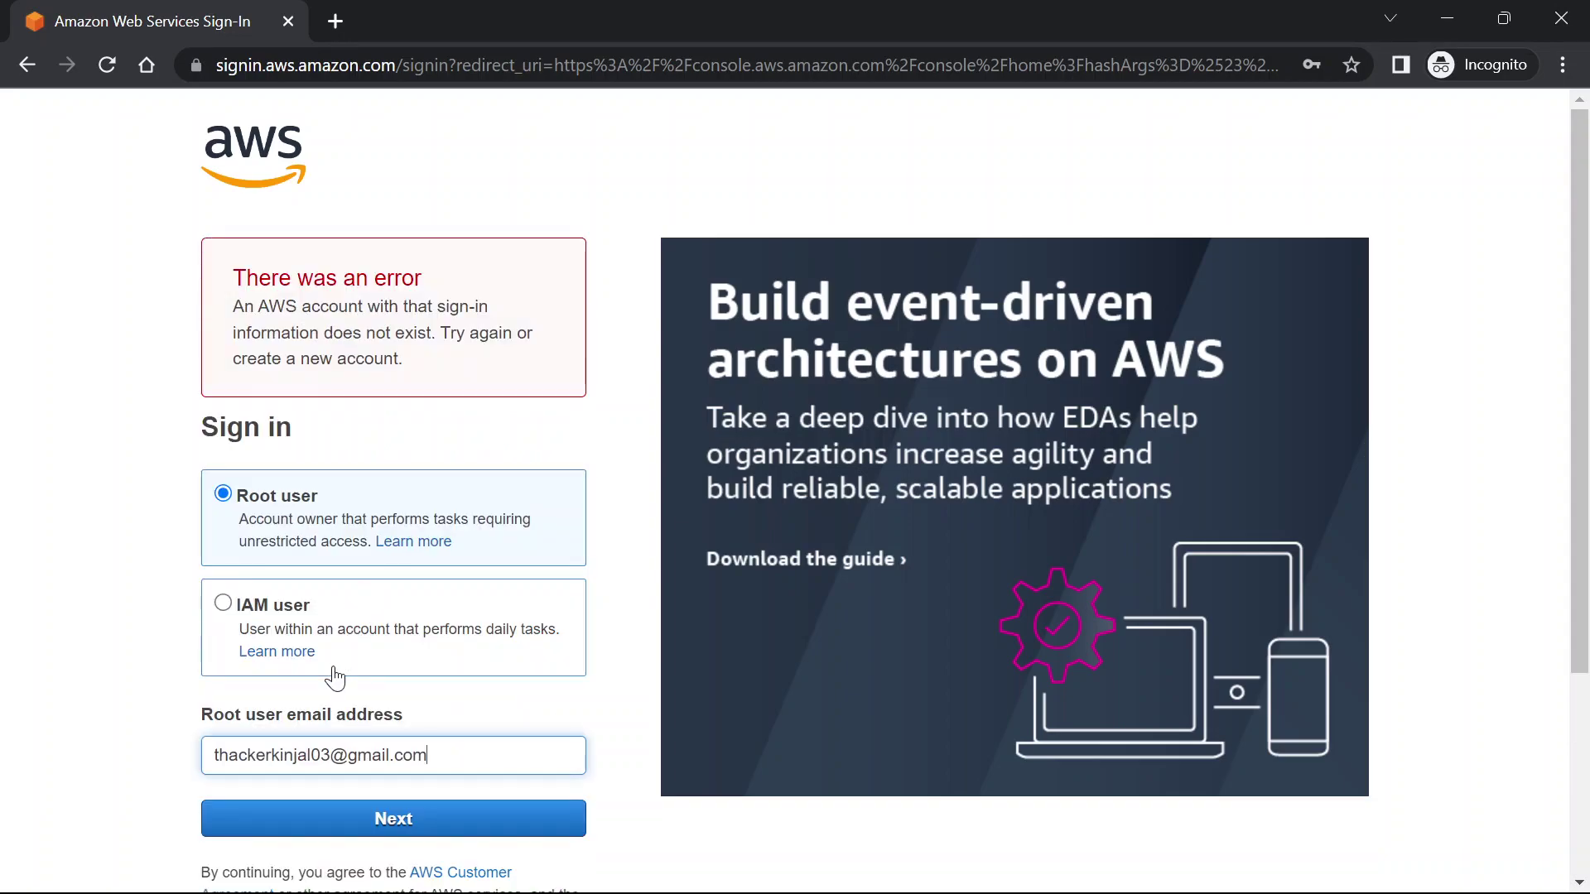
{"action": "scroll", "coordinate": [323, 768], "scroll_direction": "down", "scroll_amount": 1}
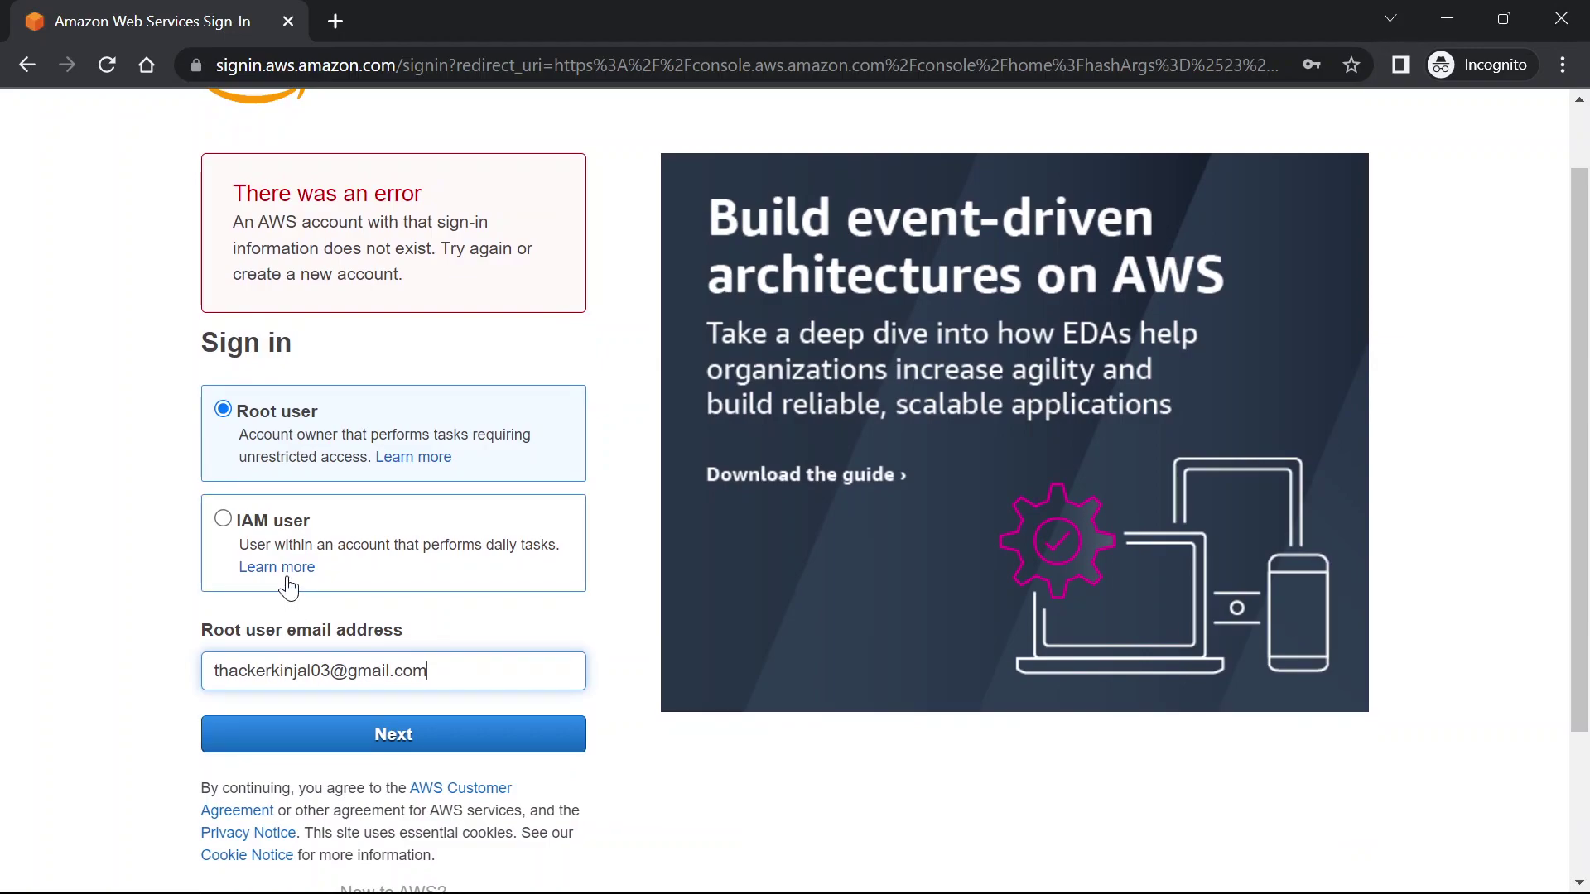
{"action": "scroll", "coordinate": [288, 588], "scroll_direction": "down", "scroll_amount": 1}
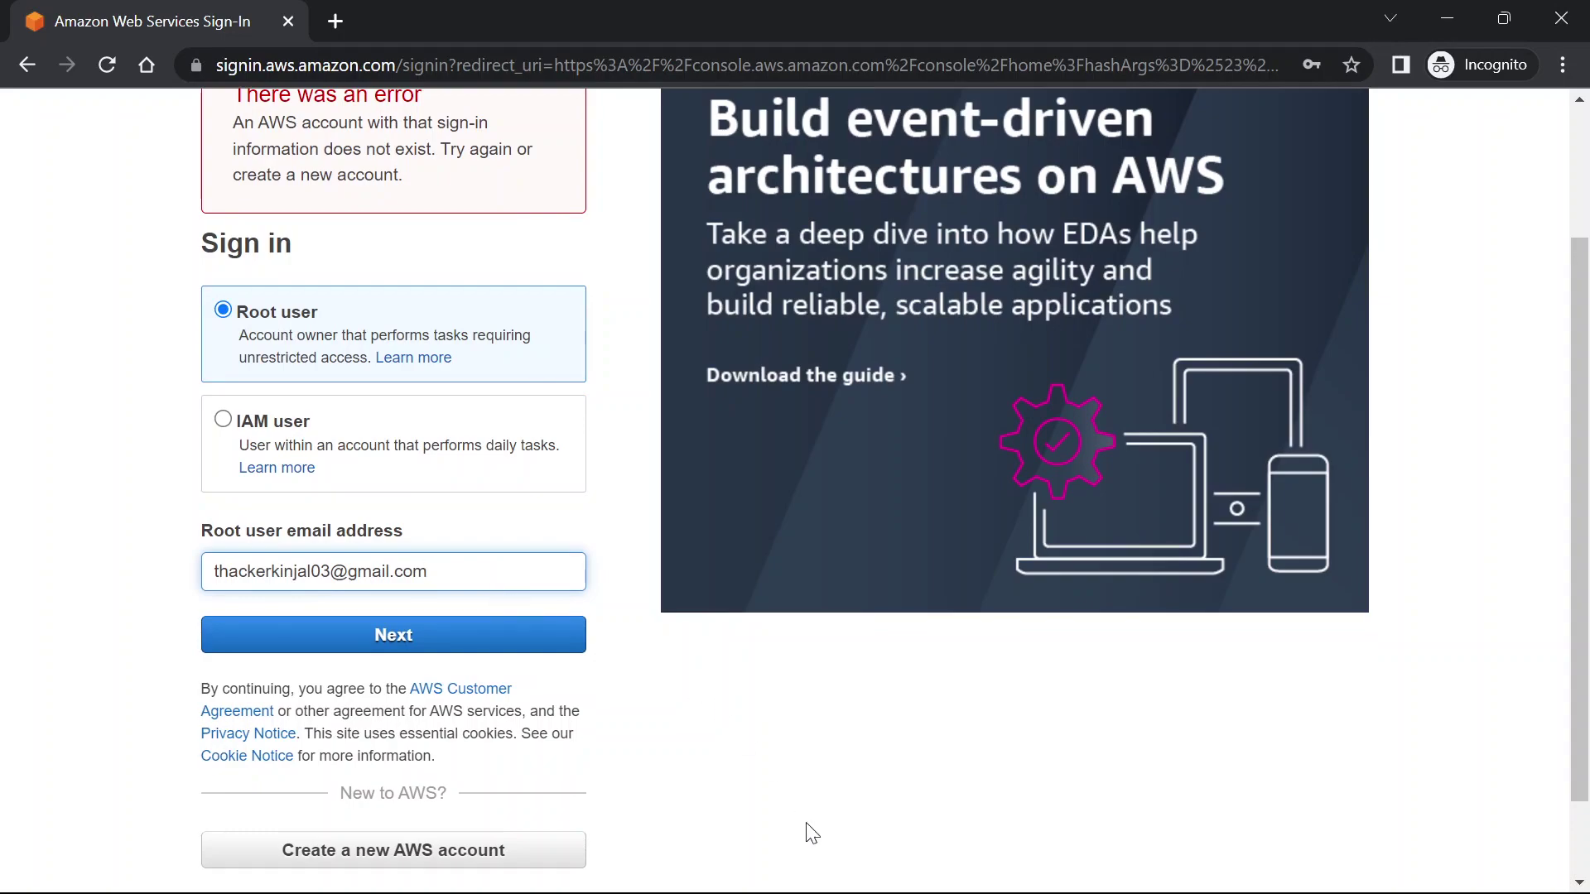
{"action": "key", "text": "alt+Tab"}
{"action": "key", "text": "alt+Tab"}
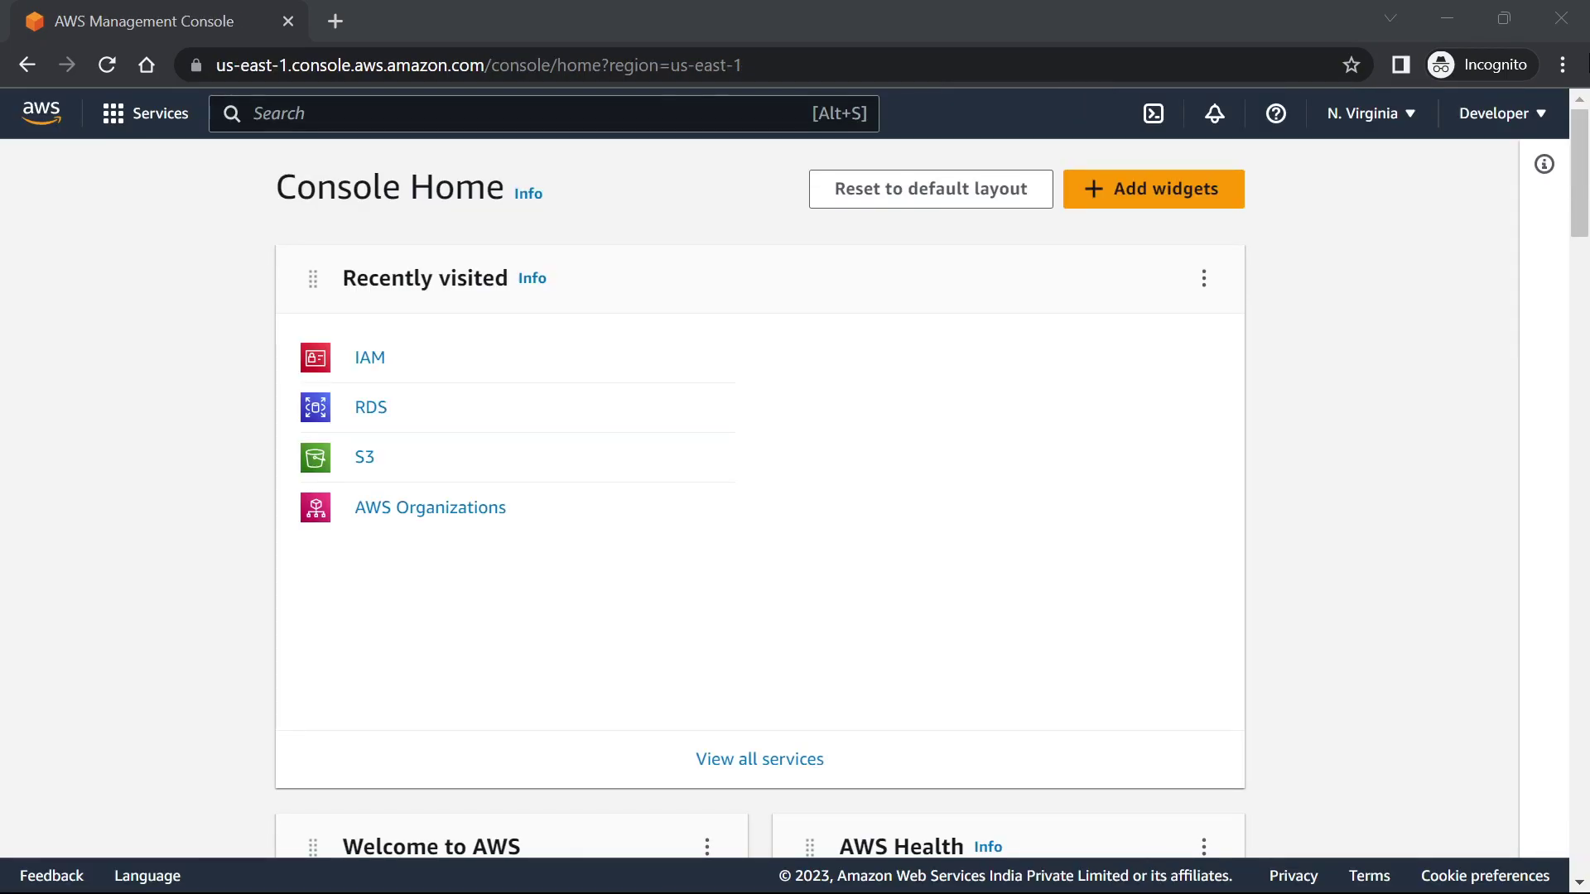
Open IAM and look over the second user's details and permissions
{"action": "left_click", "coordinate": [370, 359]}
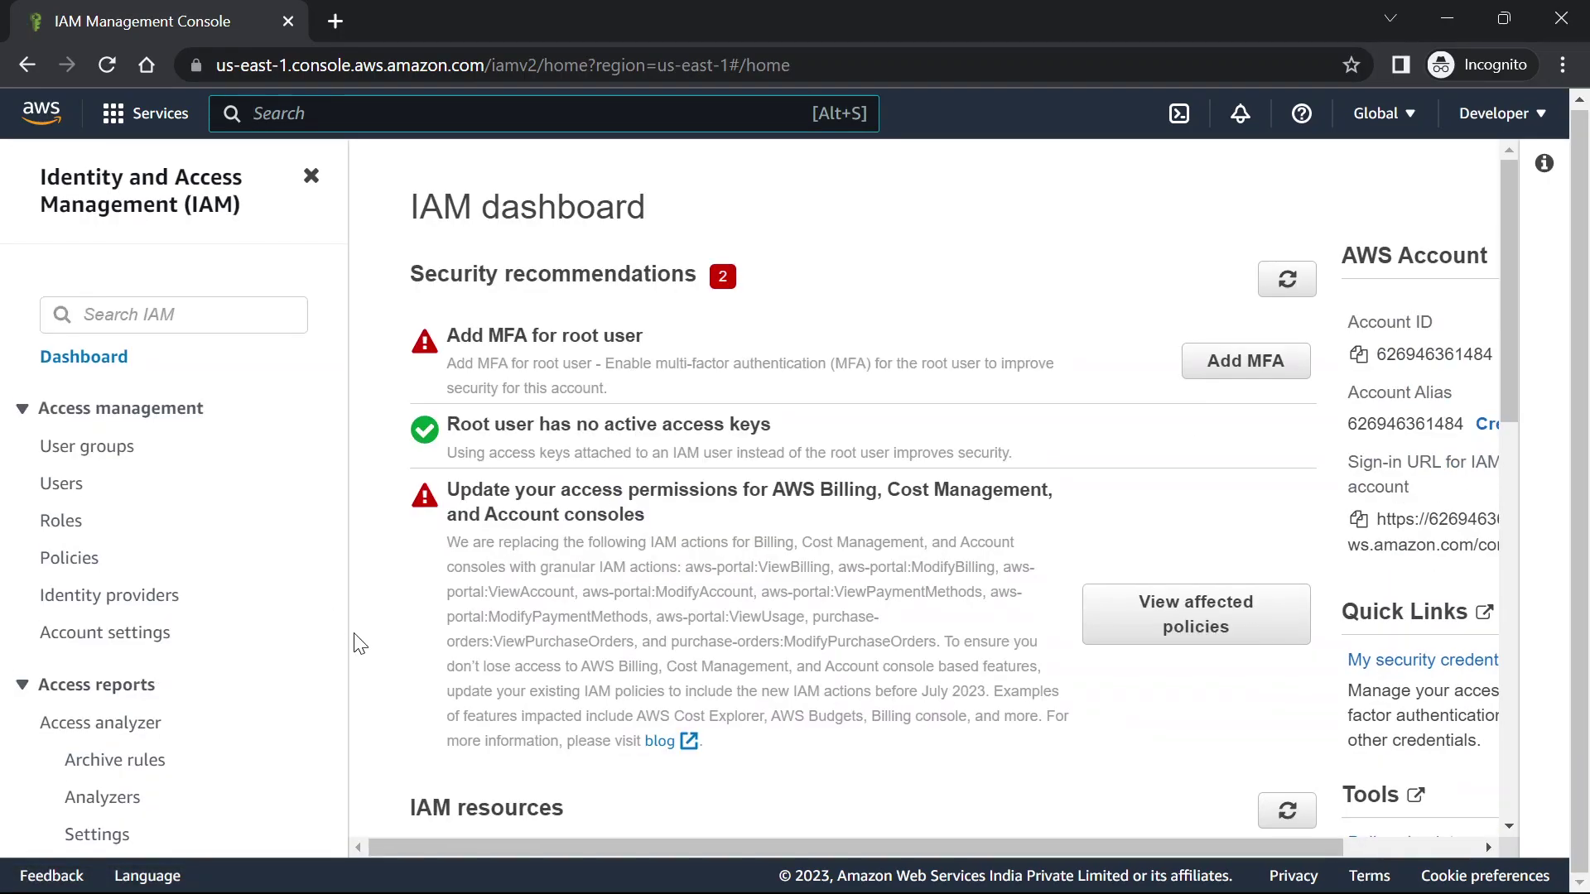
{"action": "left_click", "coordinate": [44, 495]}
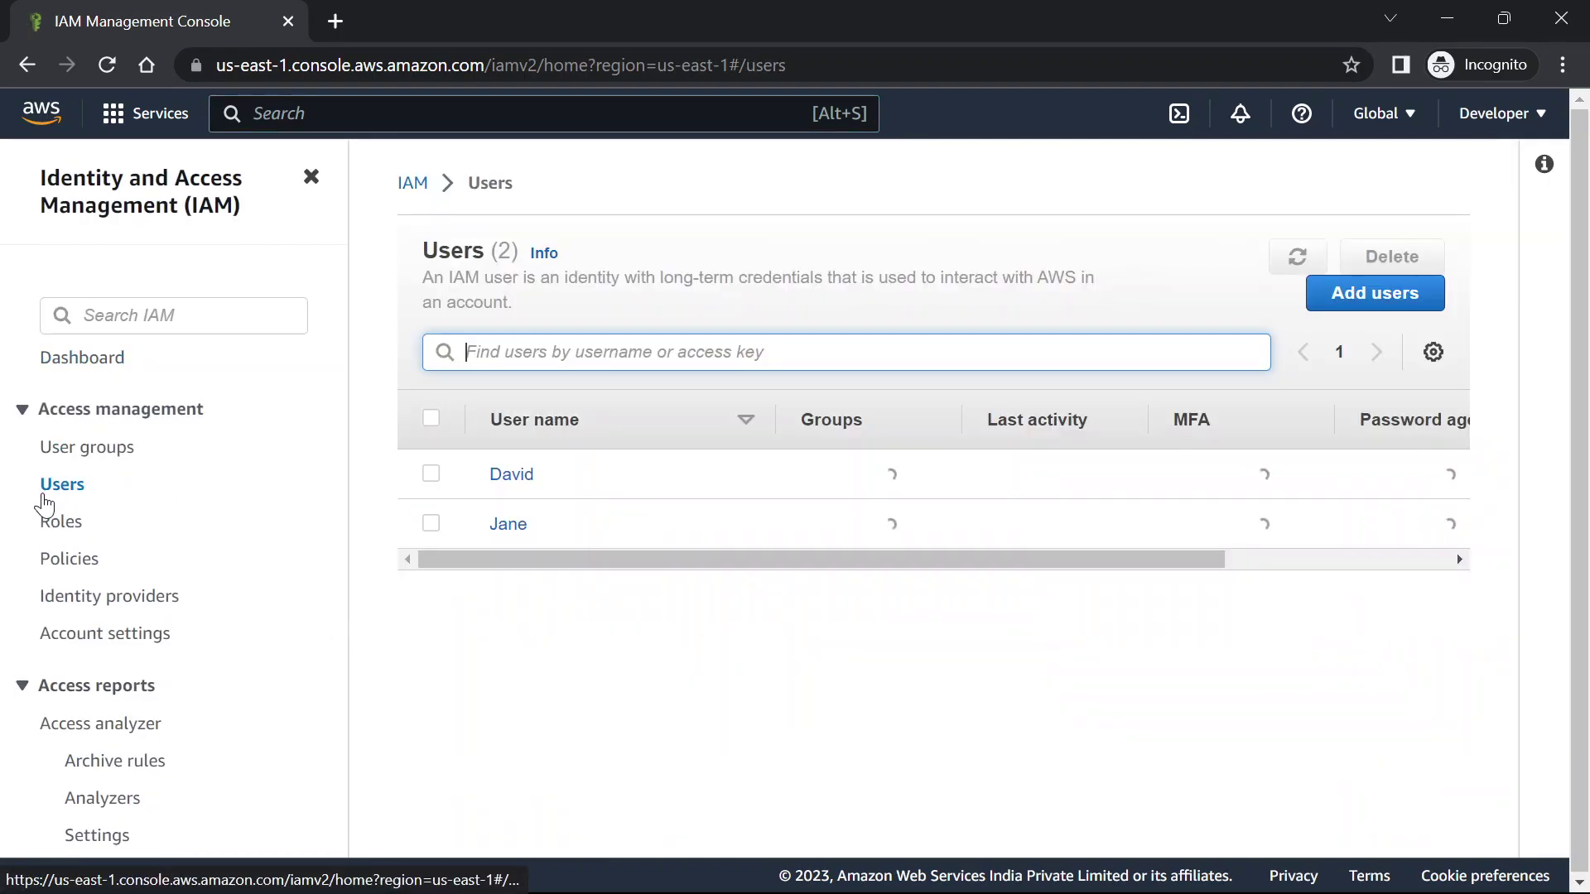
{"action": "left_click", "coordinate": [507, 525]}
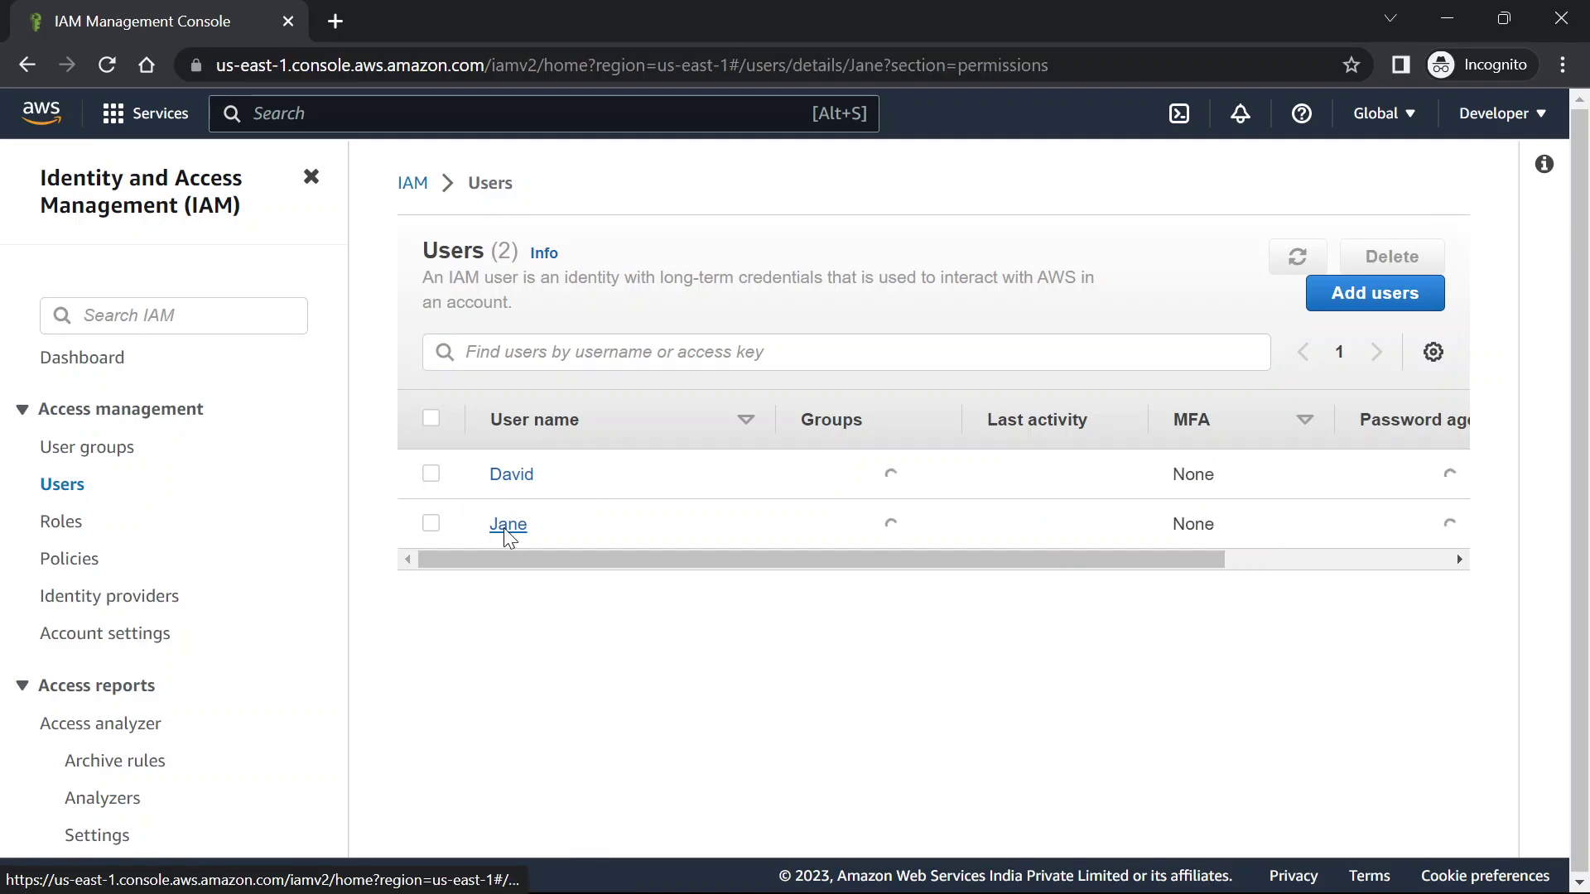
{"action": "scroll", "coordinate": [952, 553], "scroll_direction": "down", "scroll_amount": 5}
{"action": "scroll", "coordinate": [956, 555], "scroll_direction": "down", "scroll_amount": 2}
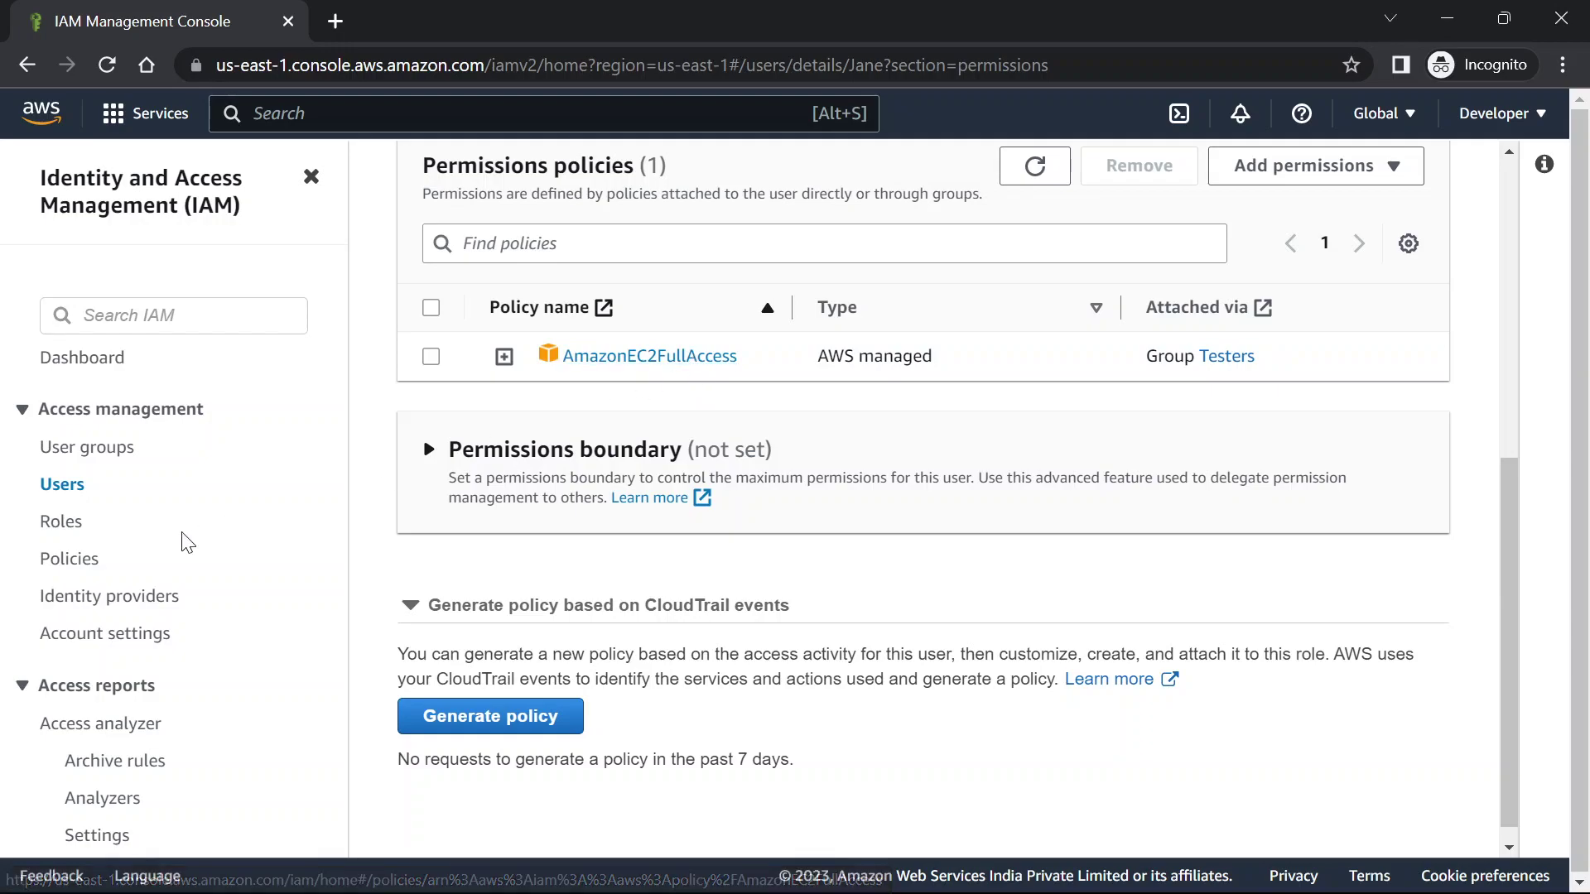
Go back through Roles and Users to the developer user and add an inline policy
{"action": "left_click", "coordinate": [58, 534]}
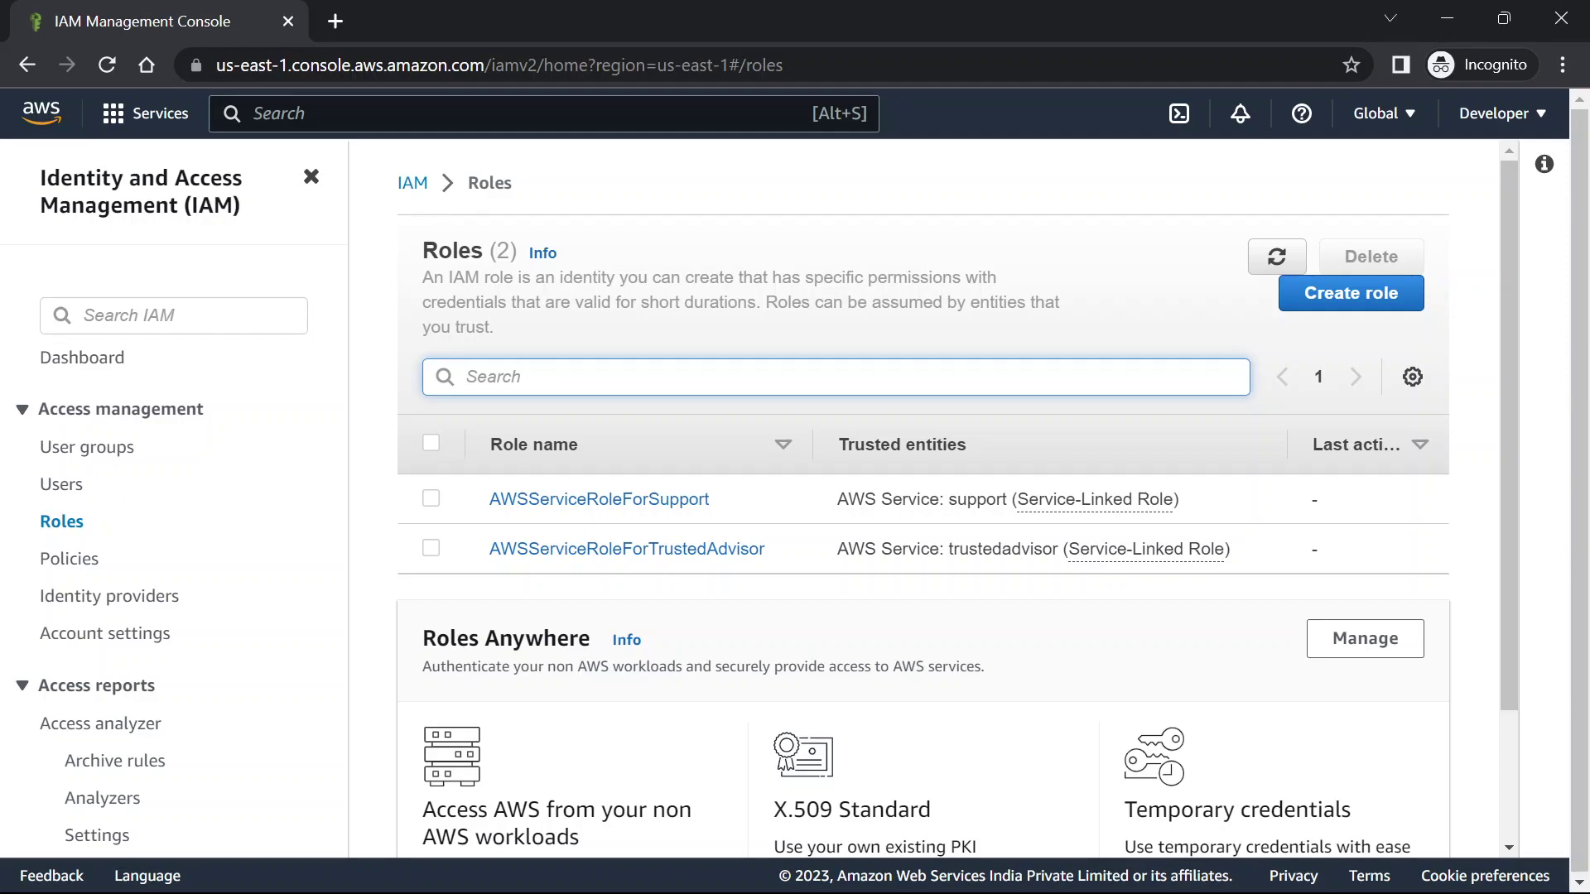
{"action": "left_click", "coordinate": [66, 492]}
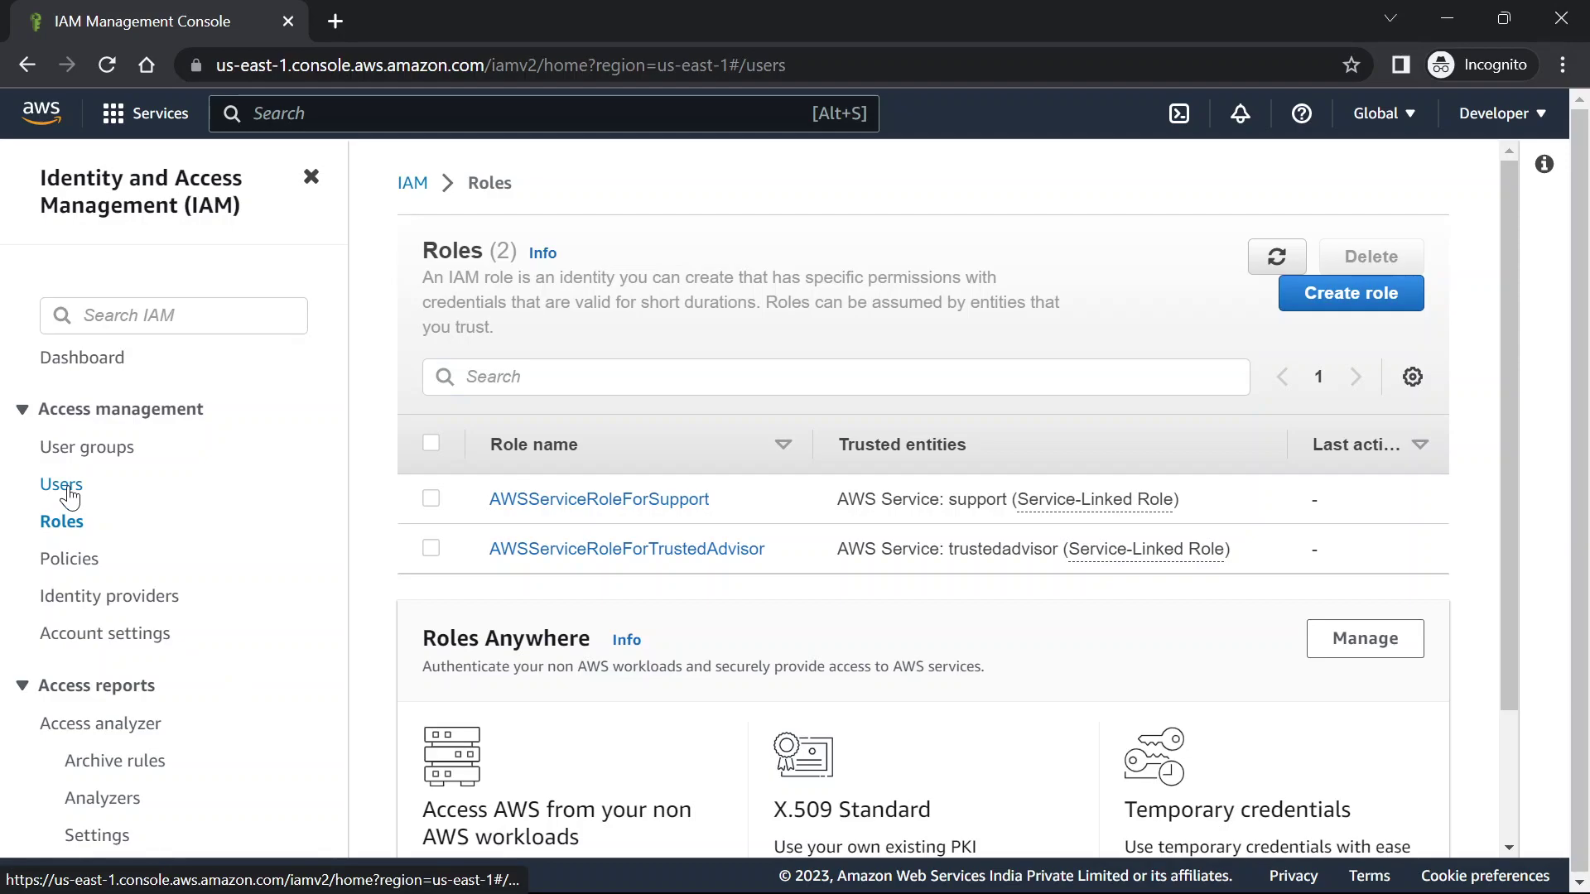
{"action": "left_click", "coordinate": [514, 531]}
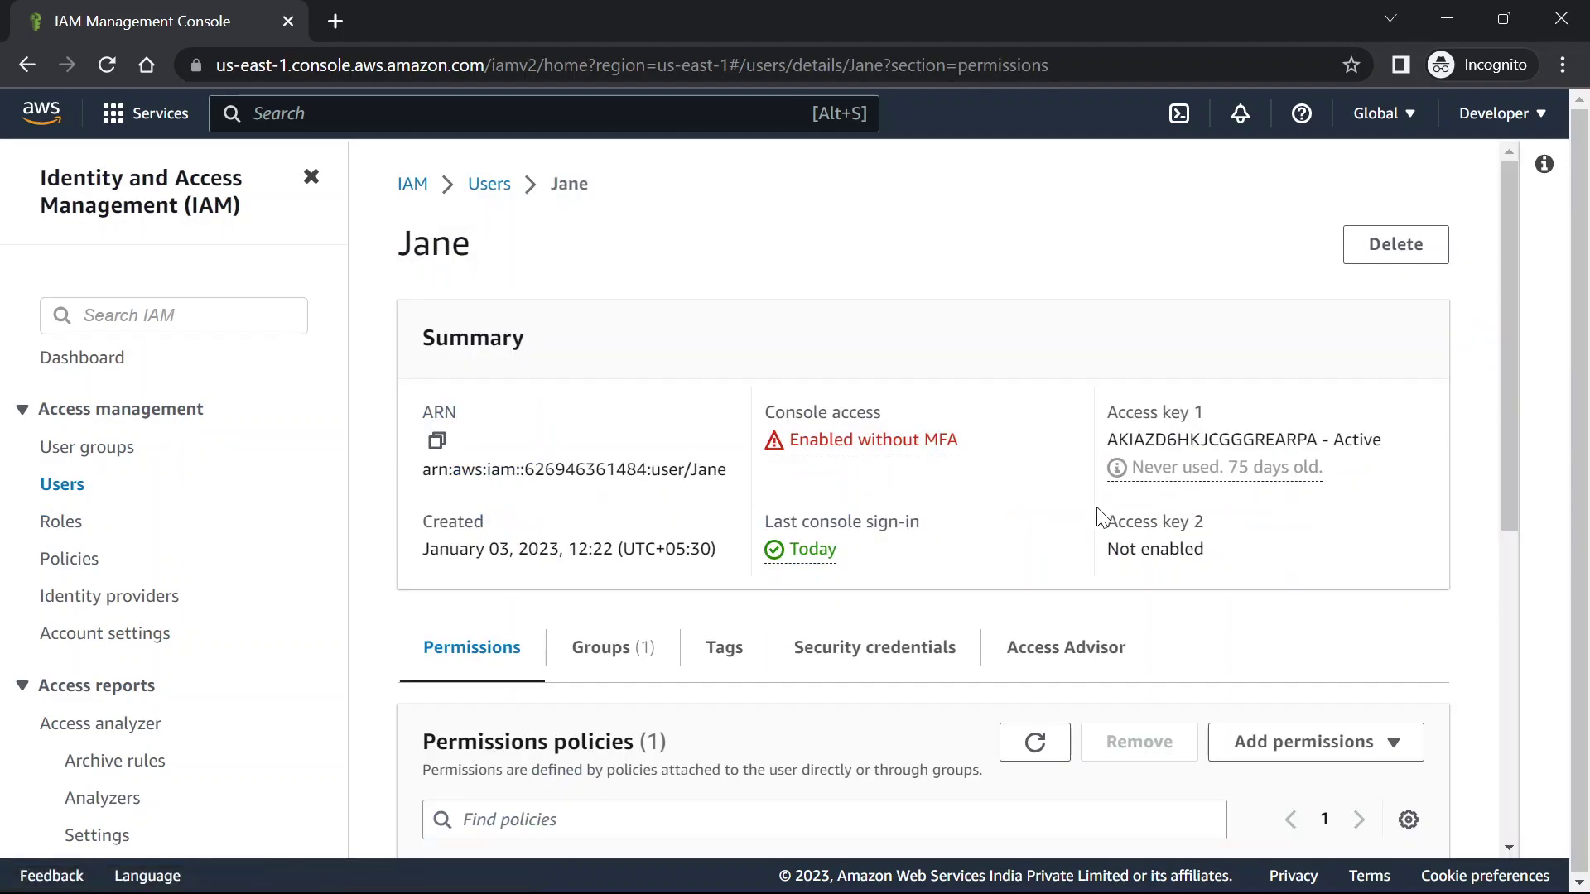
{"action": "scroll", "coordinate": [1022, 504], "scroll_direction": "down", "scroll_amount": 3}
{"action": "left_click", "coordinate": [1308, 450]}
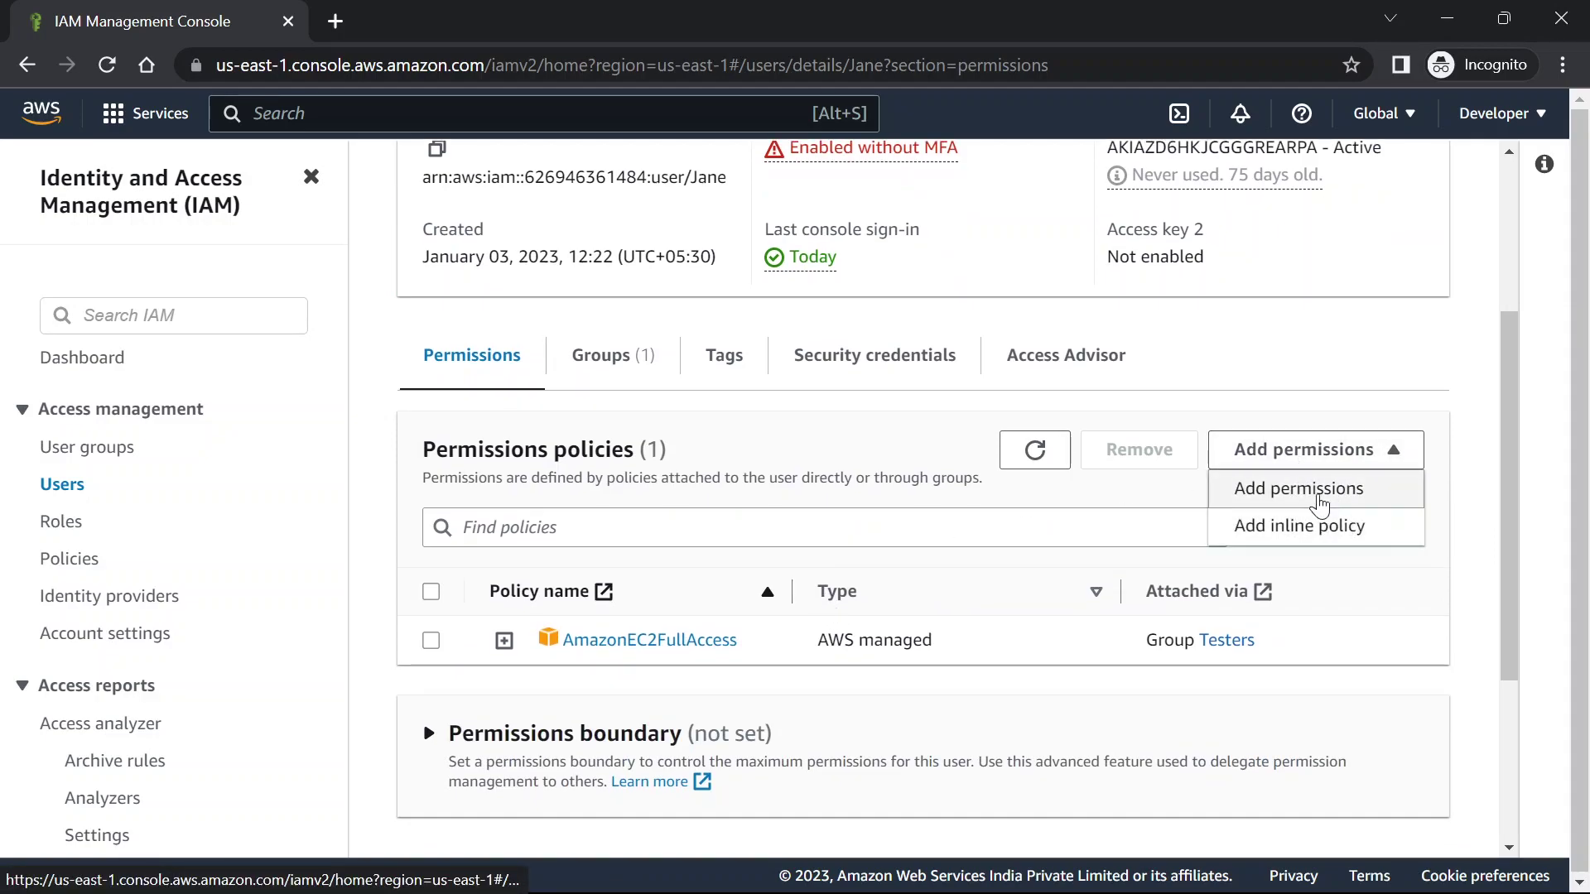
{"action": "left_click", "coordinate": [1319, 525]}
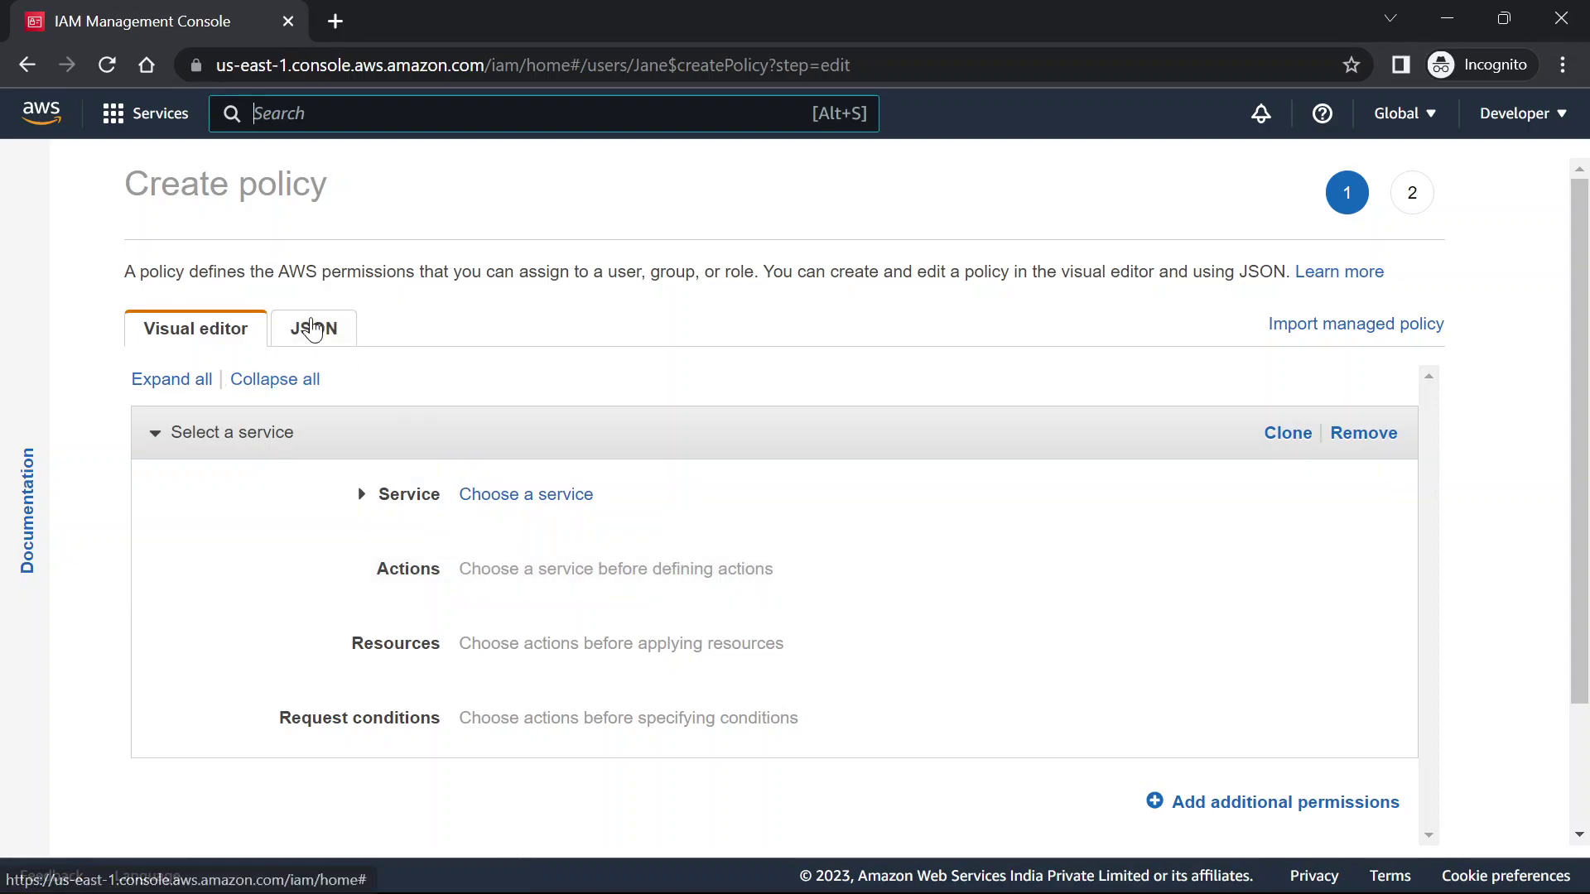
Replace the JSON template with the pasted sts:AssumeRole Allow policy
{"action": "left_click", "coordinate": [311, 328]}
{"action": "left_click_drag", "start_coordinate": [250, 495], "coordinate": [124, 390]}
{"action": "key", "text": "BackSpace"}
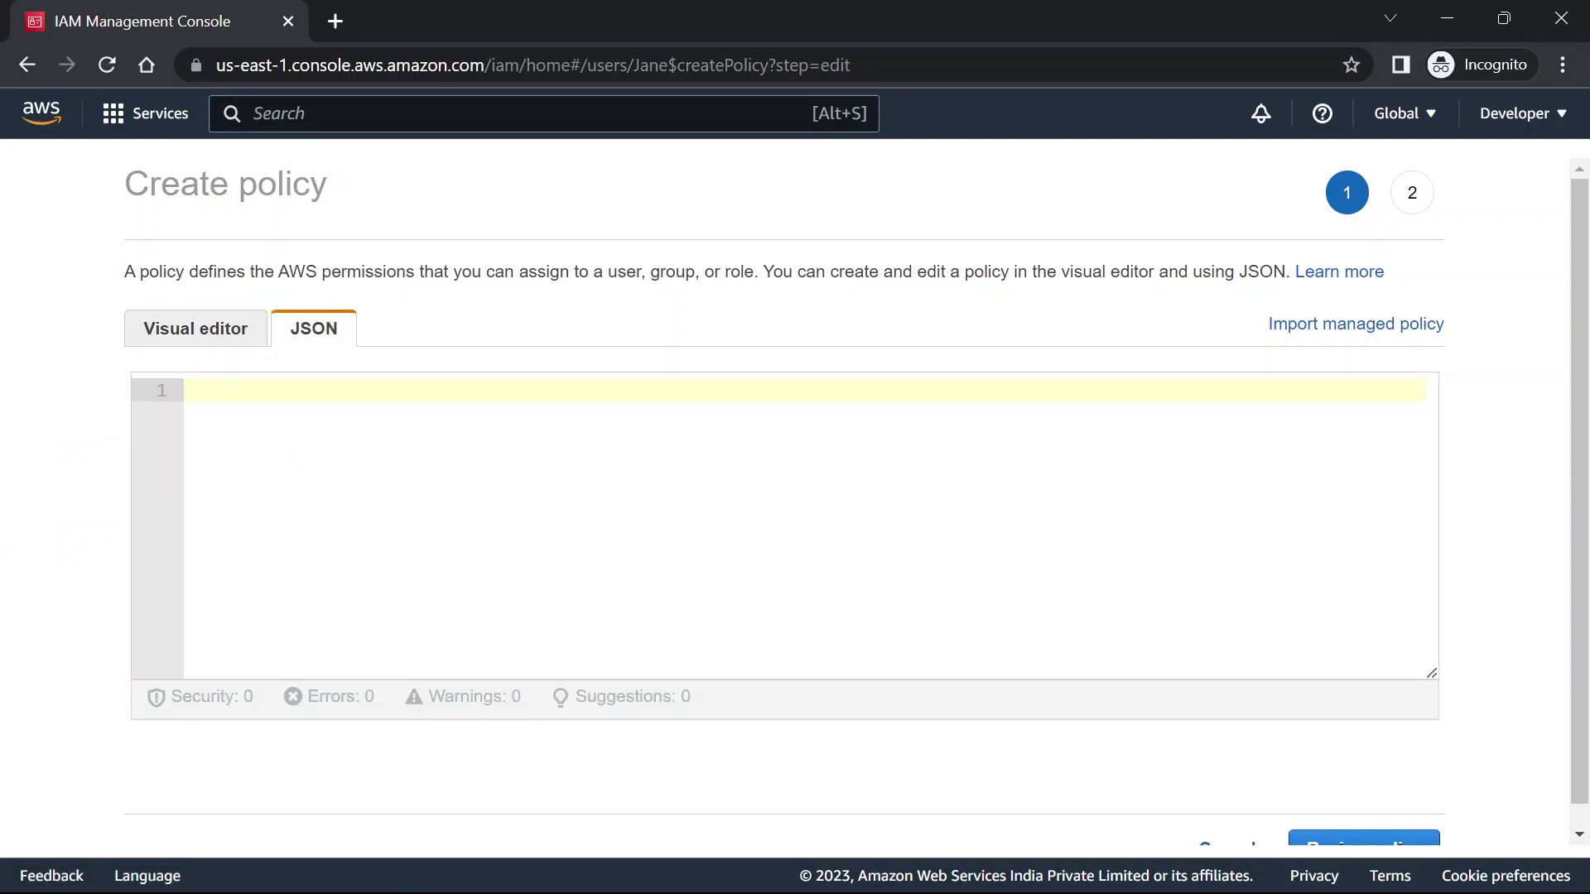
{"action": "left_click", "coordinate": [460, 421]}
{"action": "type", "text": "{   \"Version\": \"2012-10-17\",   \"Statement\": {     \"Effect\": \"Allow\",     \"Action\": \"sts:AssumeRole\",     \"Resource\": \"arn:aws:iam::PRODUCTION-ACCOUNT-ID:role/UpdateApp\"   } }"}
{"action": "double_click", "coordinate": [379, 460]}
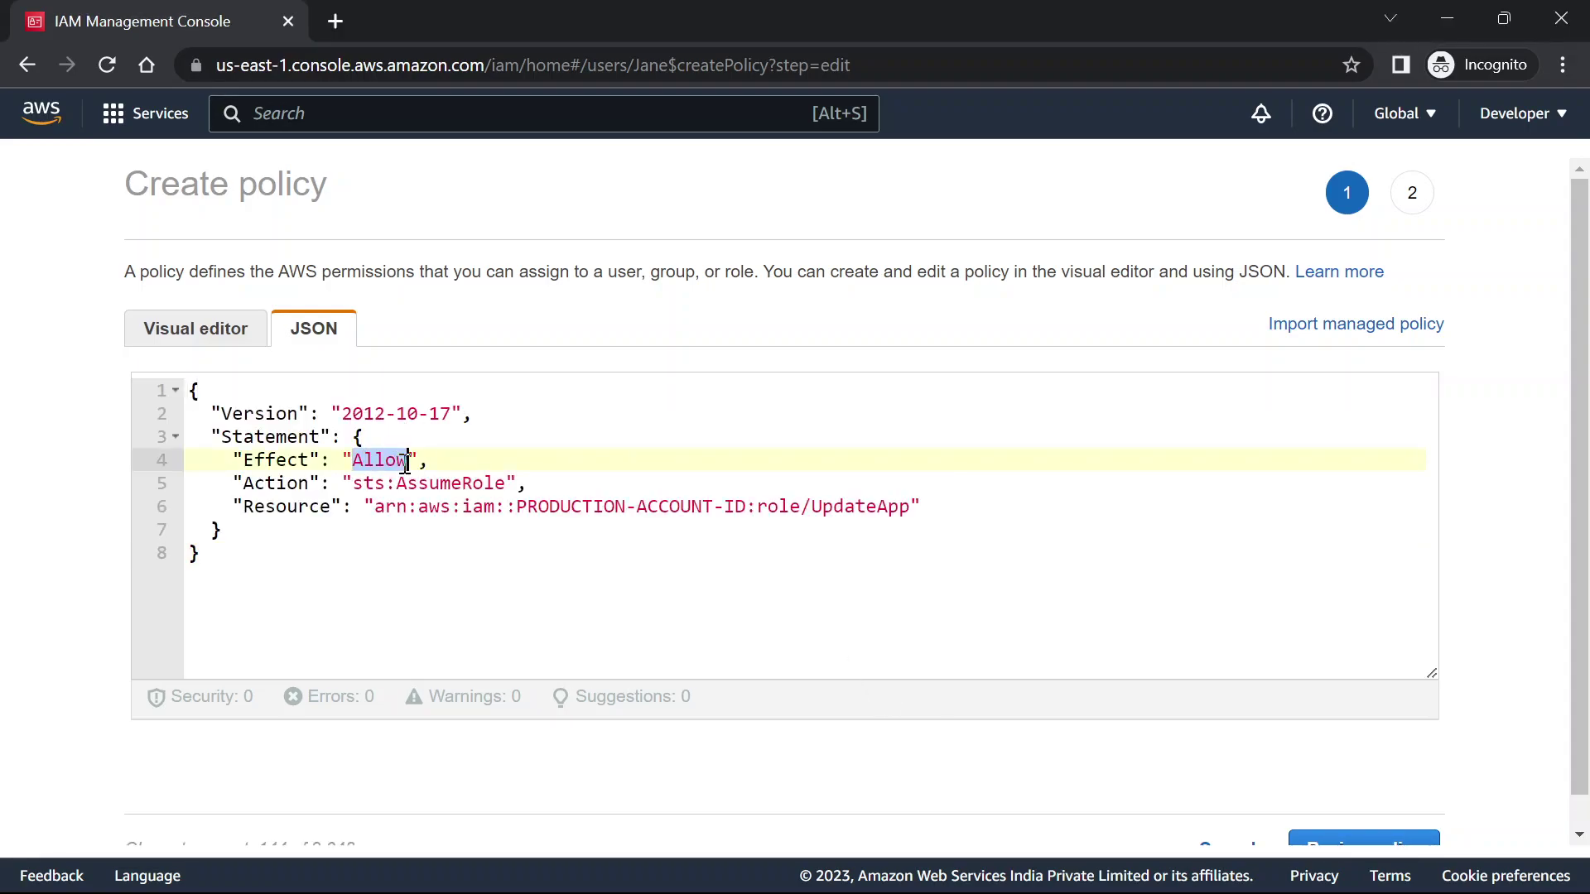
{"action": "left_click_drag", "start_coordinate": [408, 484], "coordinate": [744, 511]}
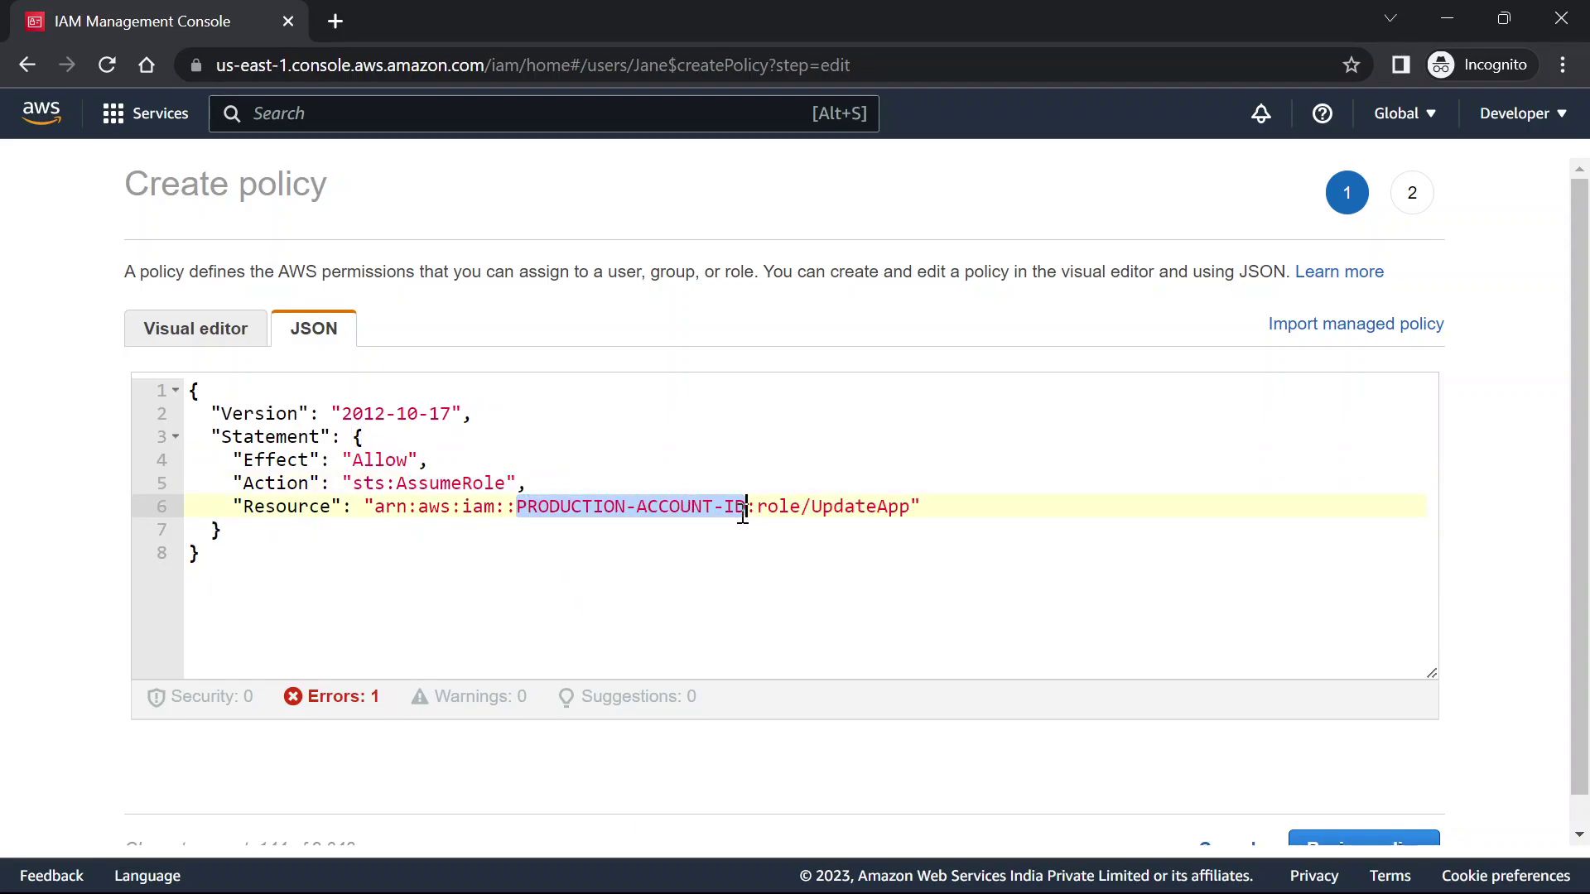
Put the production account ID and role s3roledev into the Resource ARN, then review
{"action": "key", "text": "alt+Tab"}
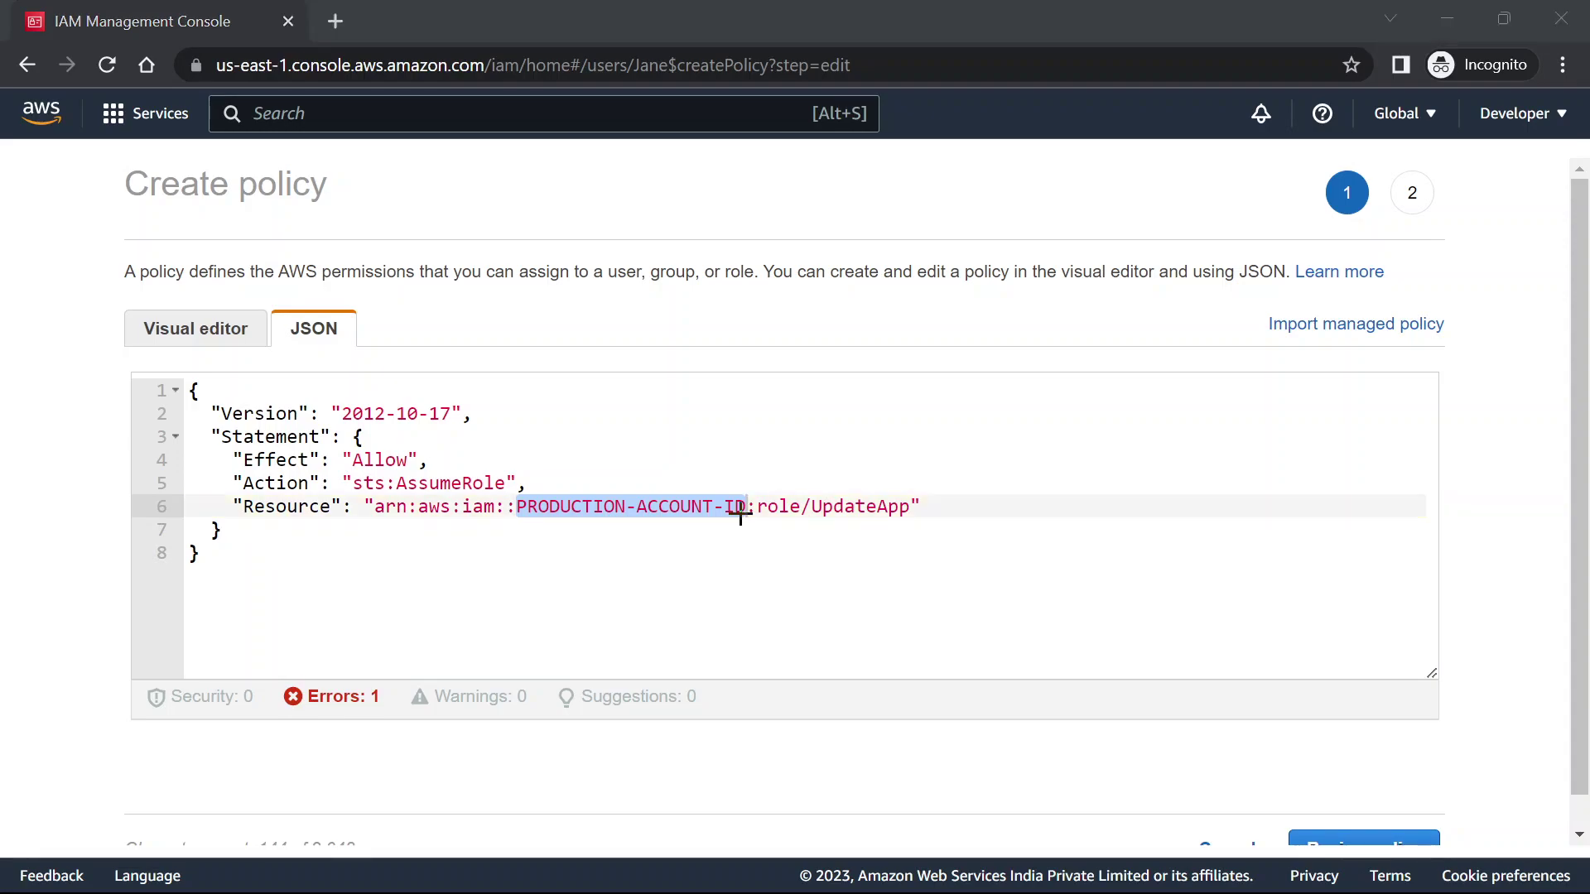
{"action": "left_click", "coordinate": [741, 514]}
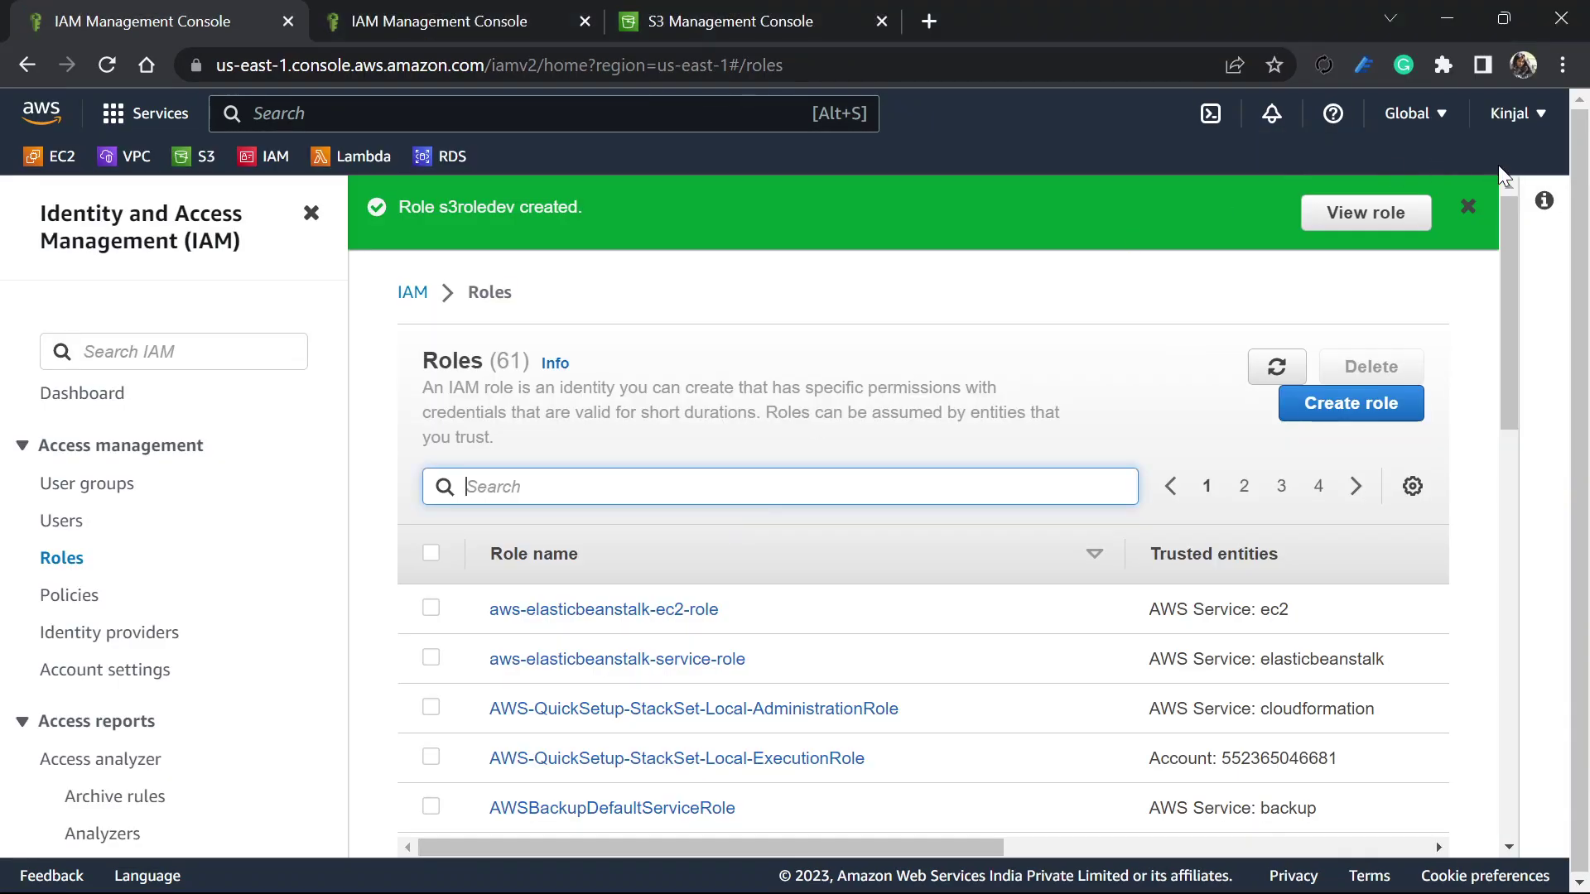
{"action": "left_click", "coordinate": [1534, 115]}
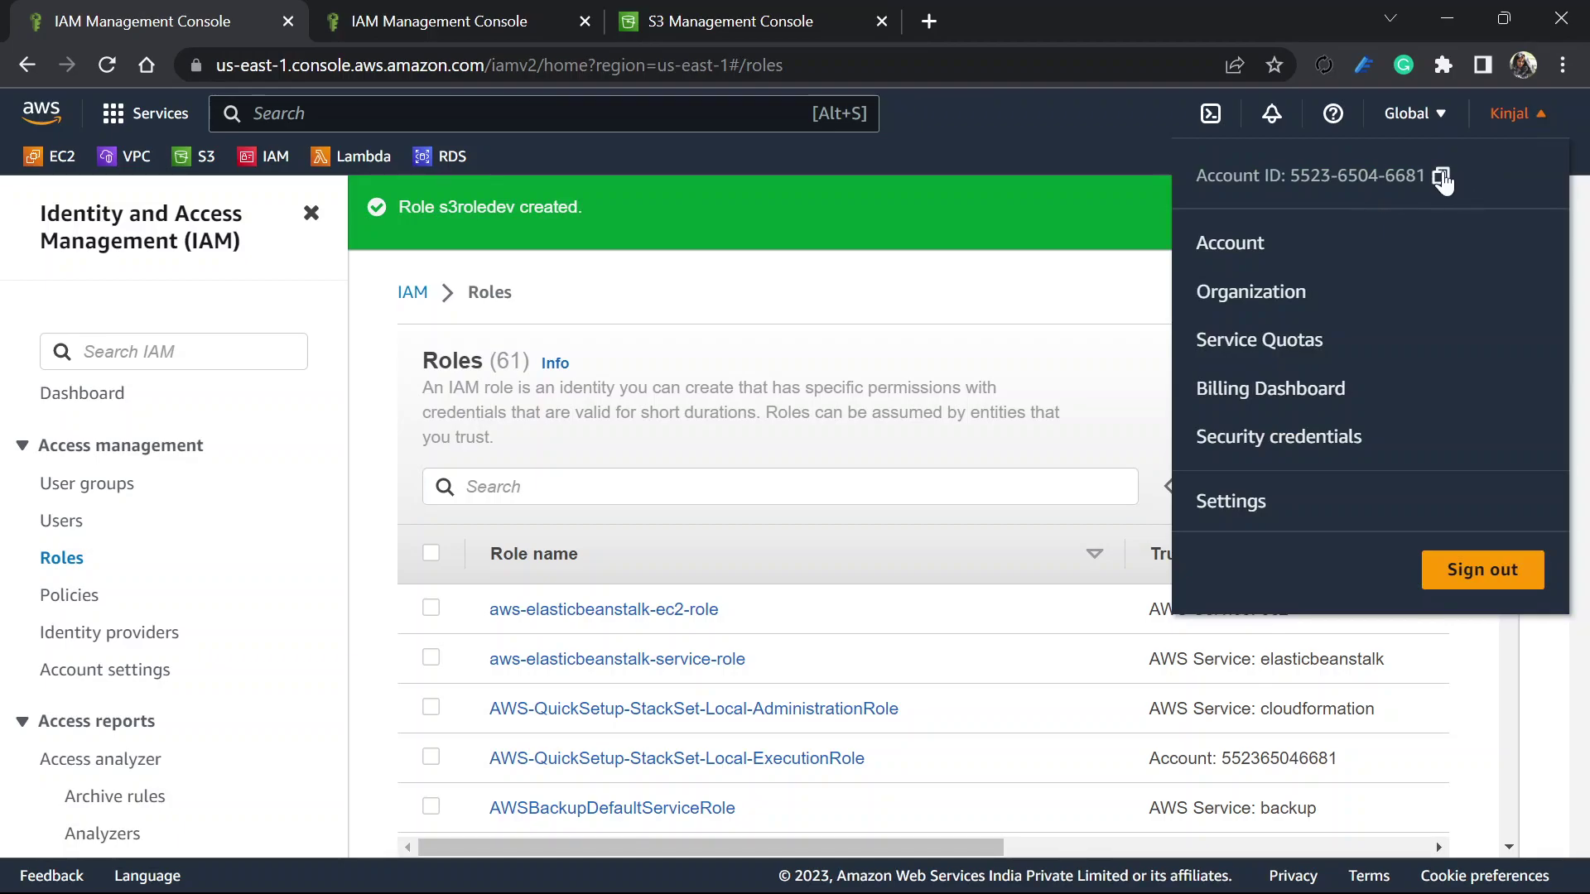
{"action": "key", "text": "alt+Tab"}
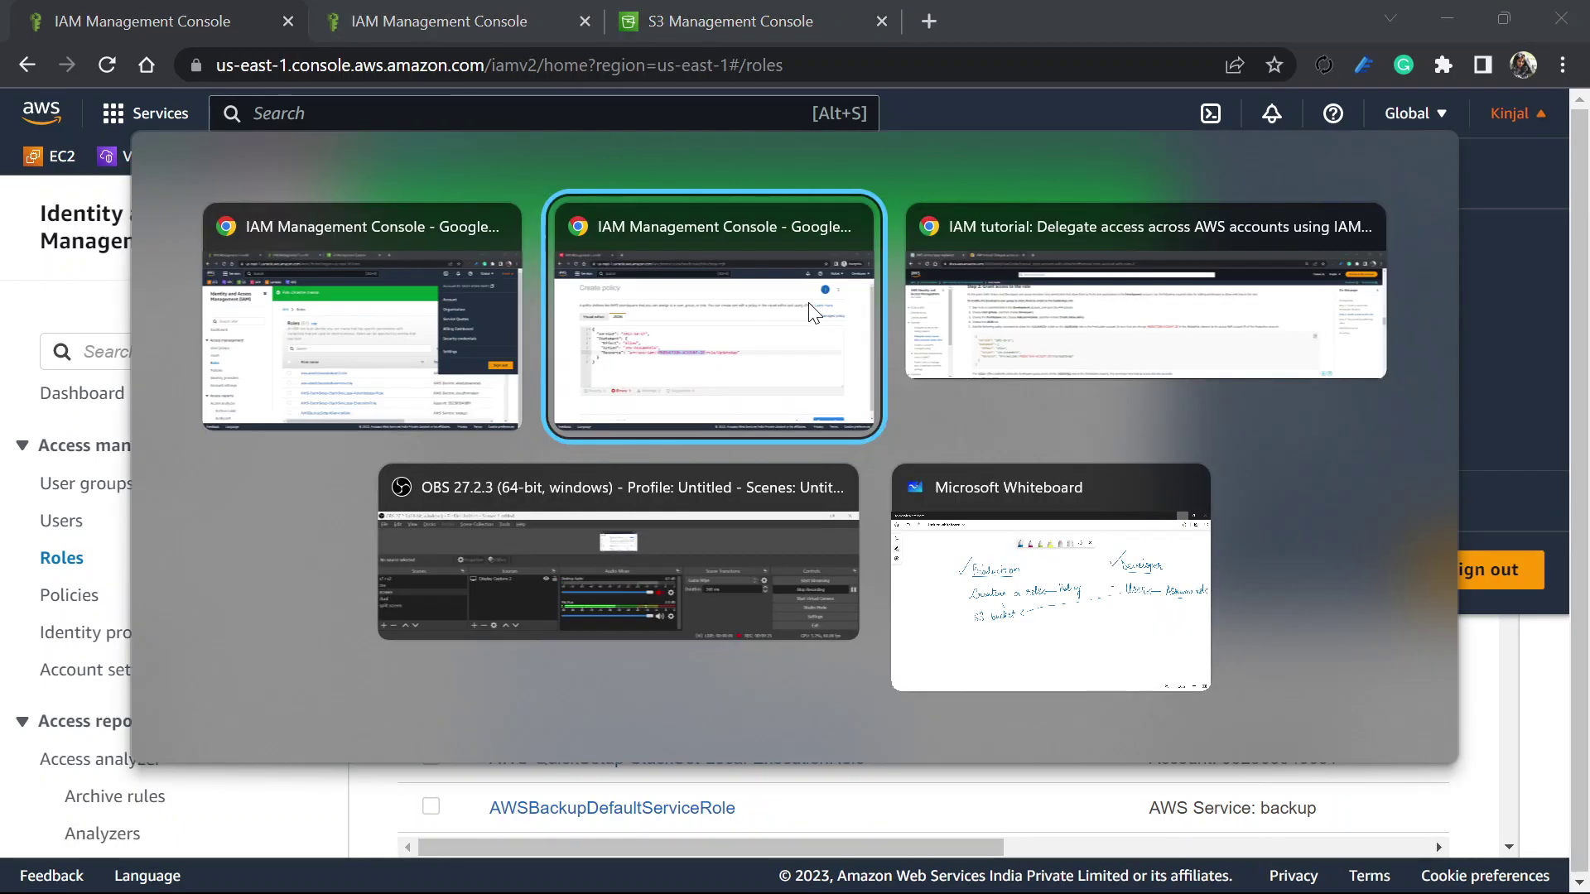
{"action": "left_click", "coordinate": [799, 312]}
{"action": "key", "text": "ctrl+v"}
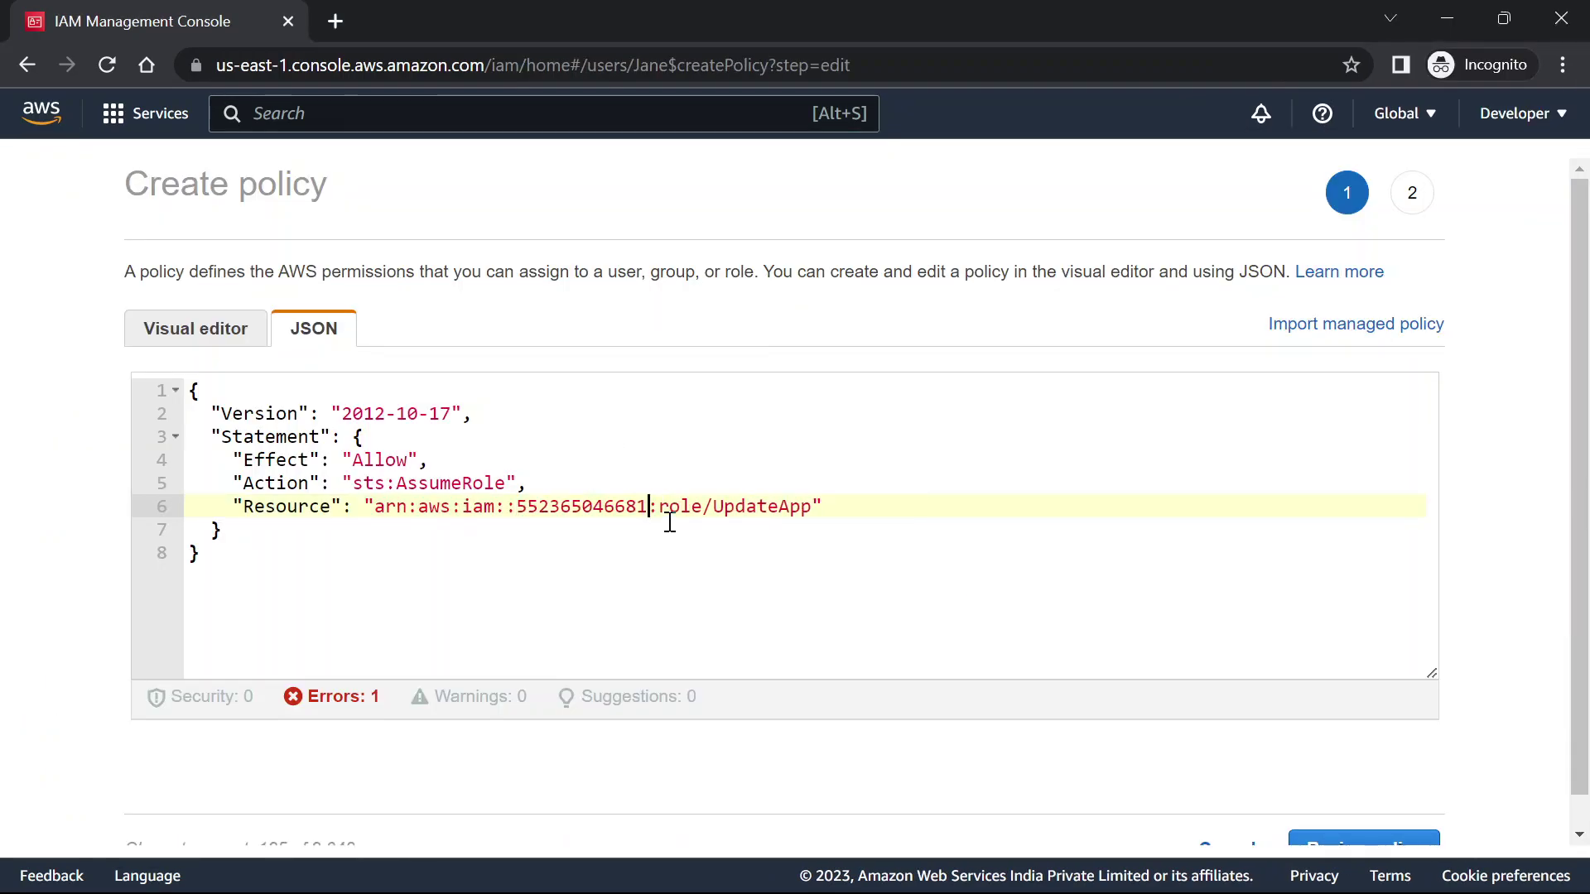
{"action": "left_click_drag", "start_coordinate": [714, 507], "coordinate": [810, 514]}
{"action": "type", "text": "s3role"}
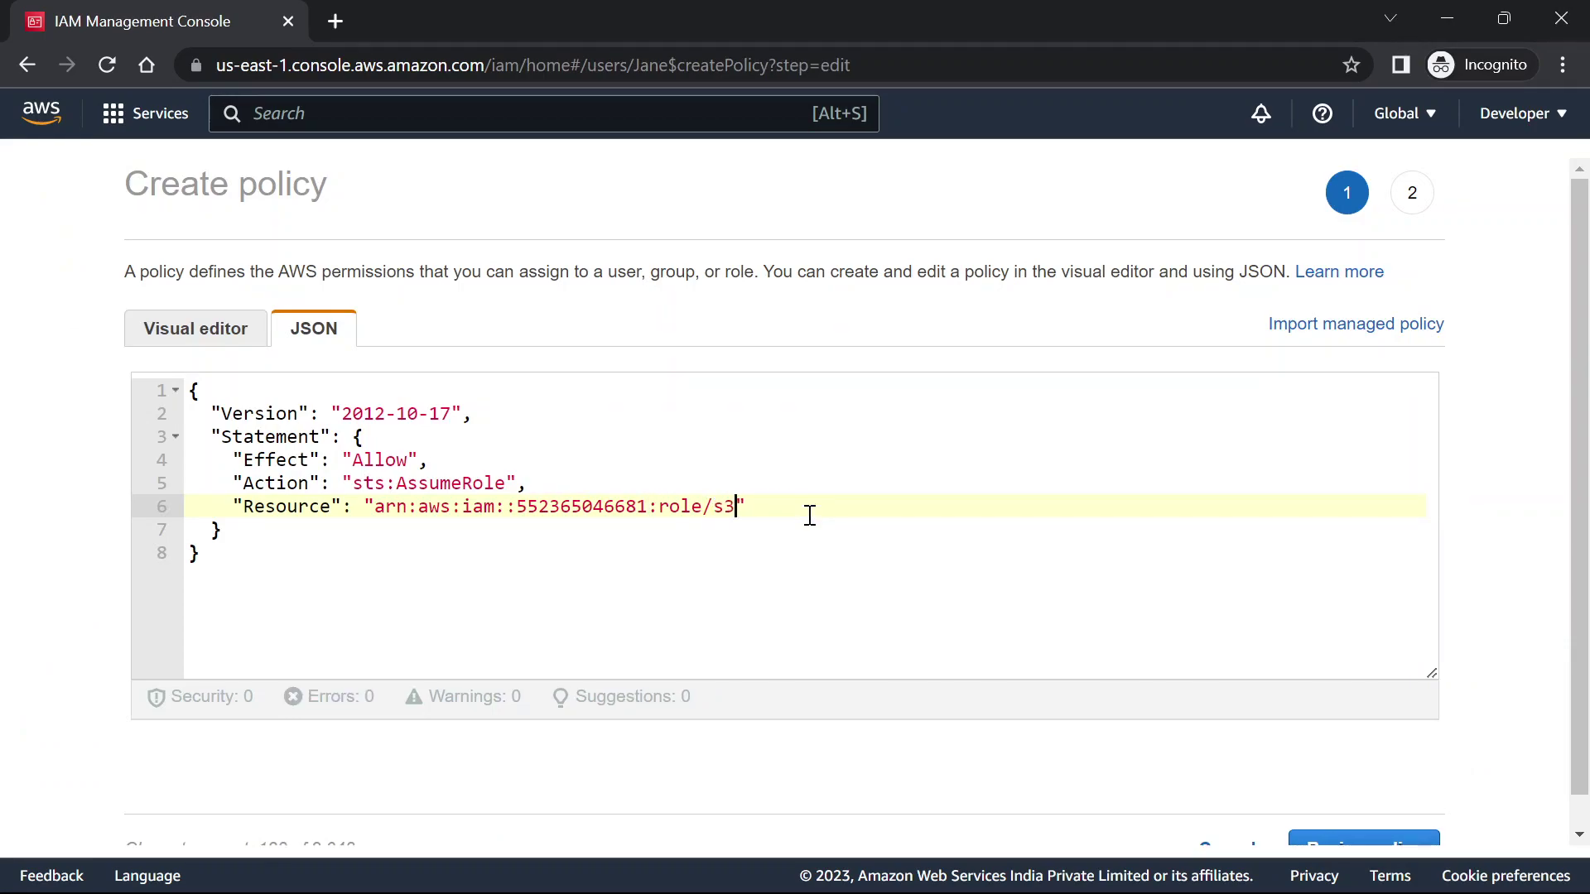
{"action": "type", "text": "dev"}
{"action": "double_click", "coordinate": [547, 507]}
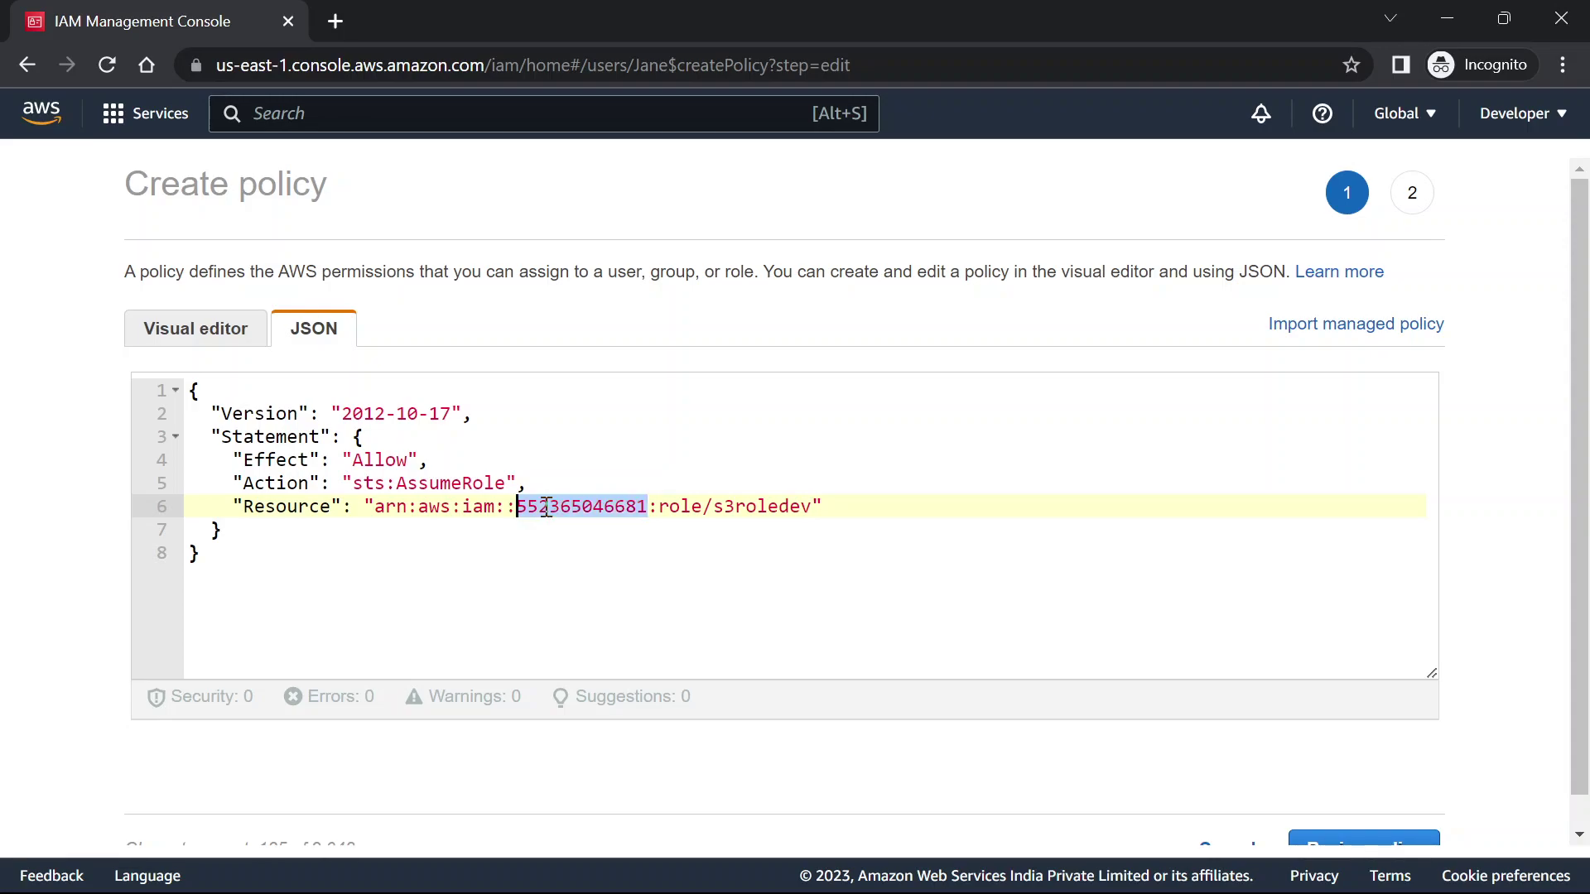
{"action": "scroll", "coordinate": [959, 643], "scroll_direction": "down", "scroll_amount": 1}
{"action": "left_click", "coordinate": [1408, 811]}
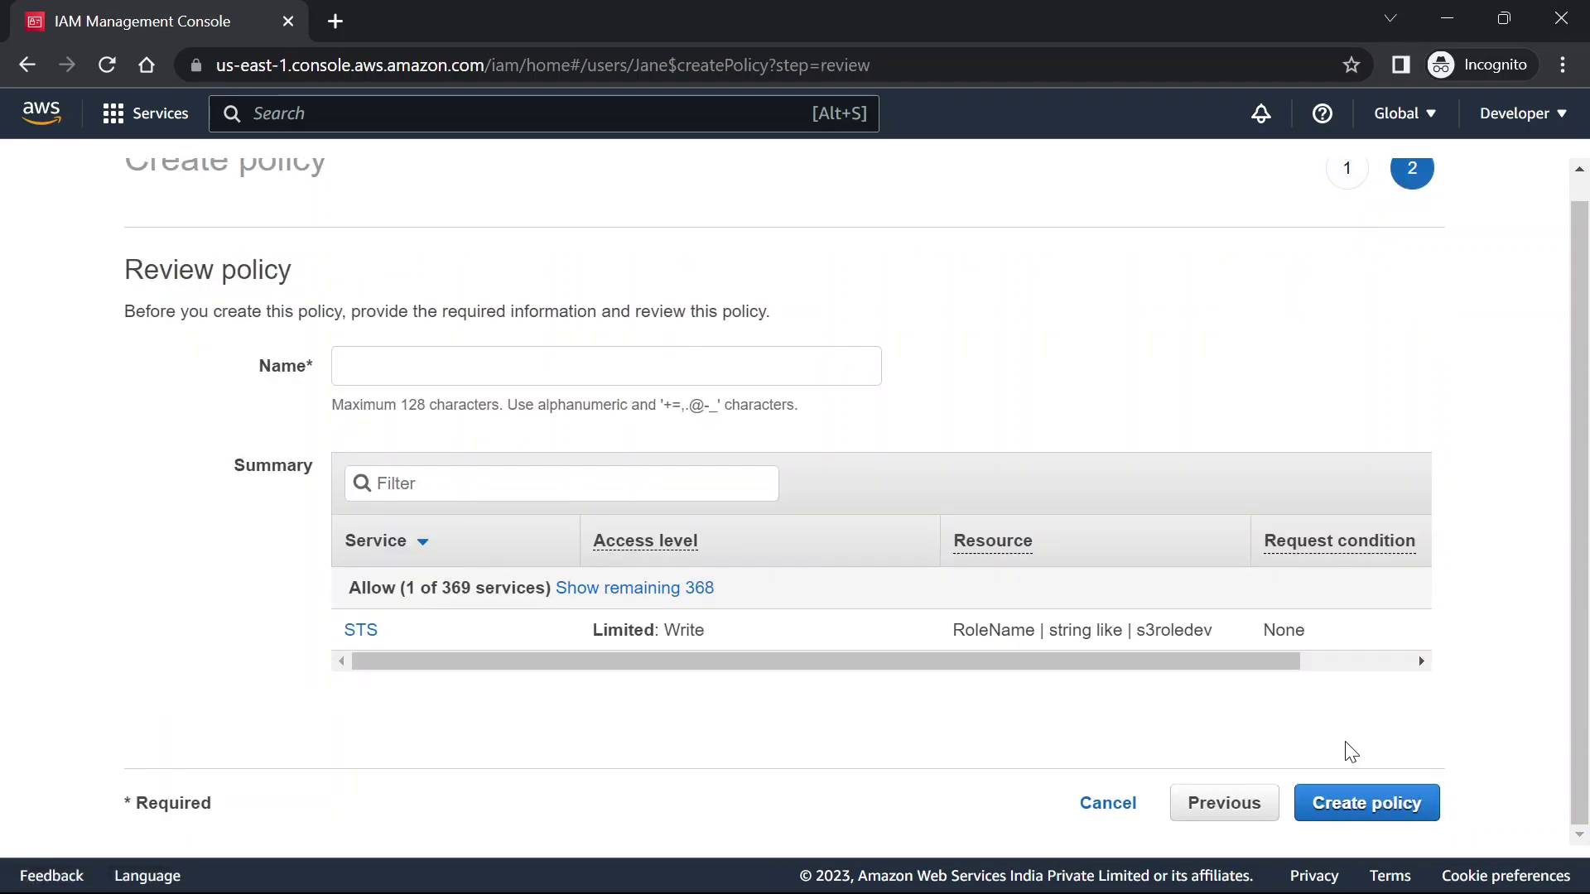
Name the inline policy allow-assume-S3-role-in-production and create it
{"action": "left_click", "coordinate": [1387, 810]}
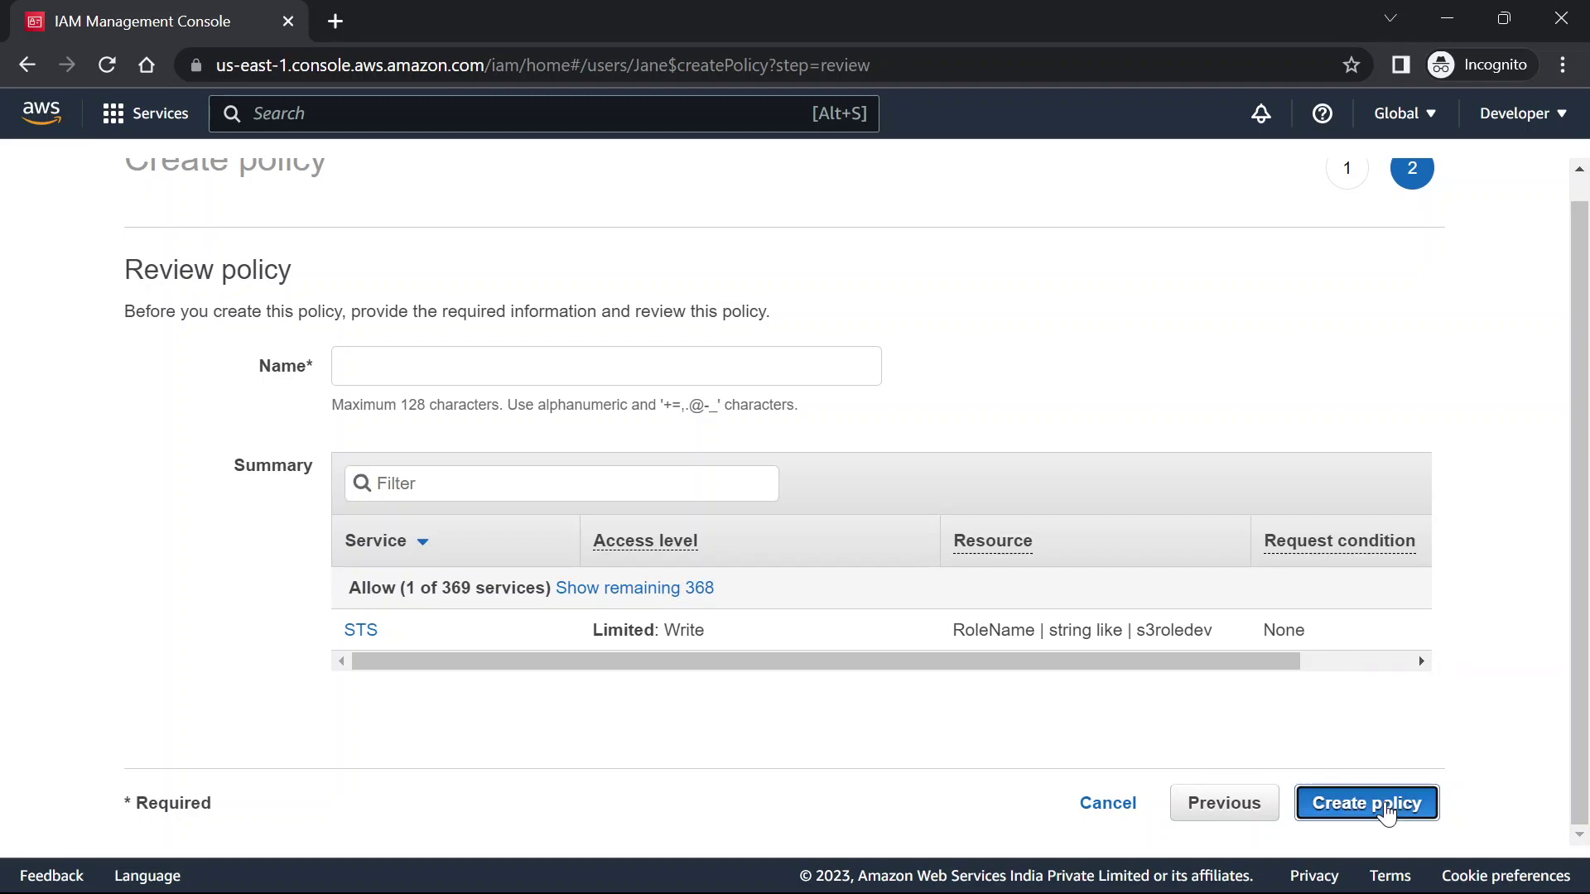
{"action": "left_click", "coordinate": [507, 362]}
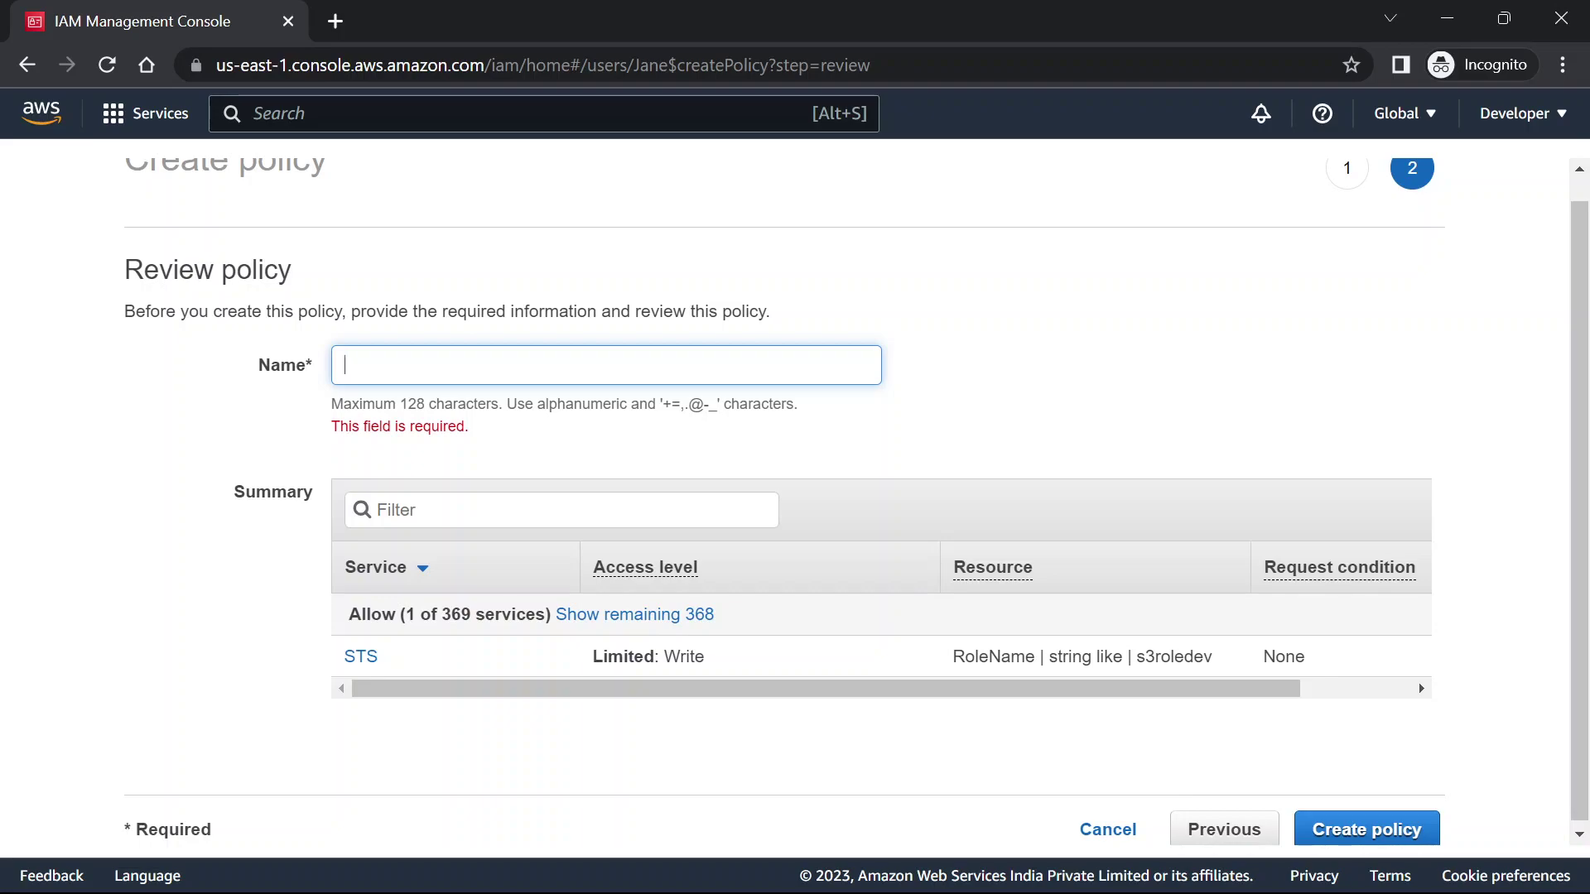
{"action": "key", "text": "alt+Tab"}
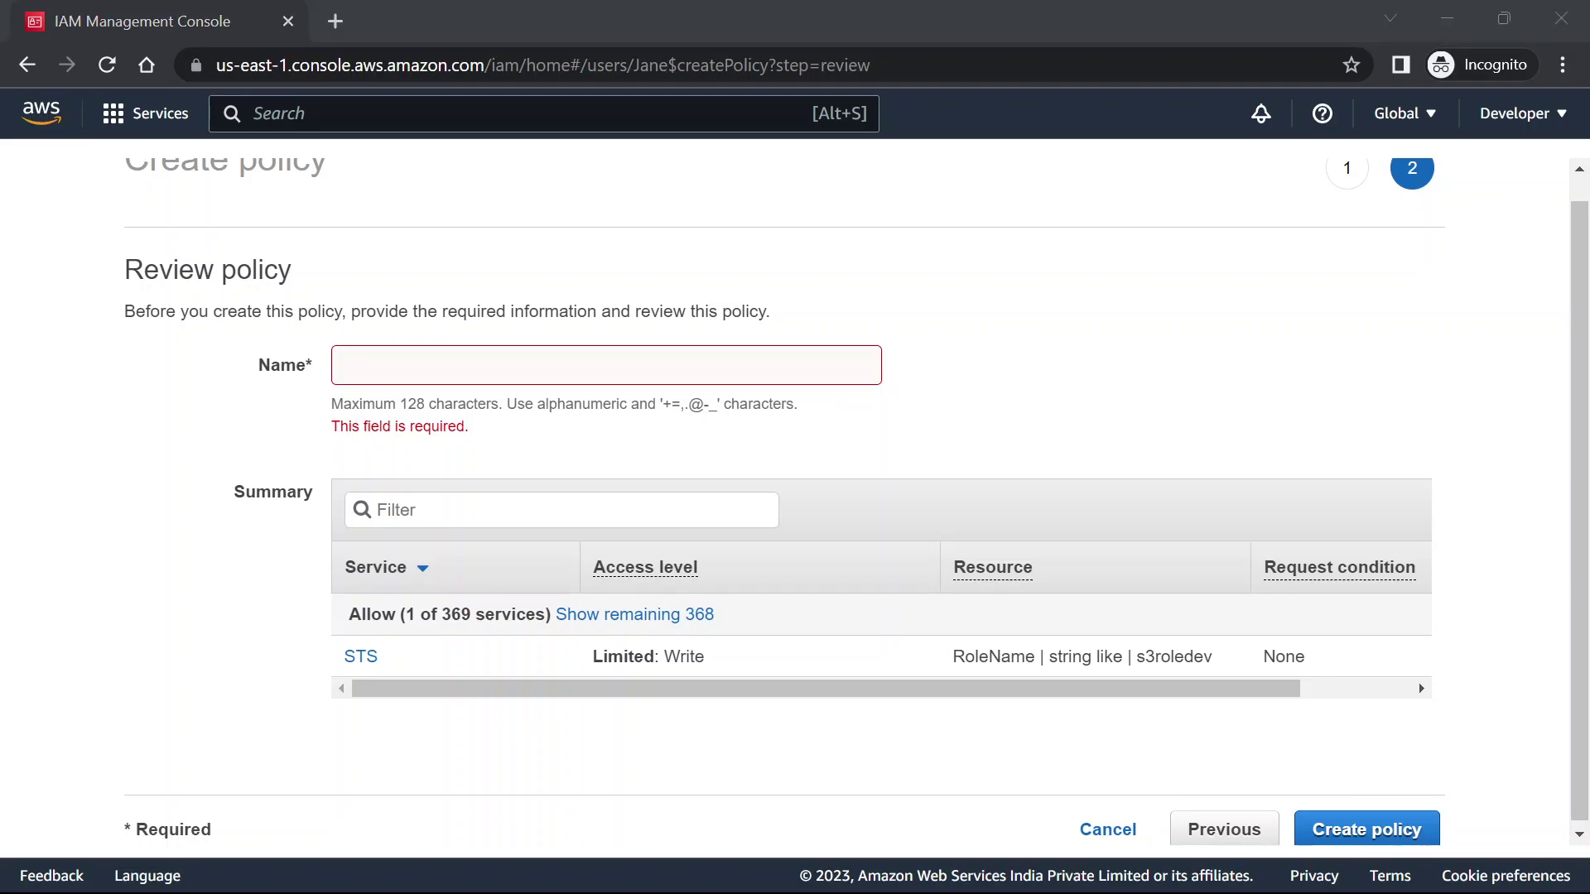
{"action": "left_click", "coordinate": [433, 352]}
{"action": "type", "text": "allow-assume-S3-role-in-production."}
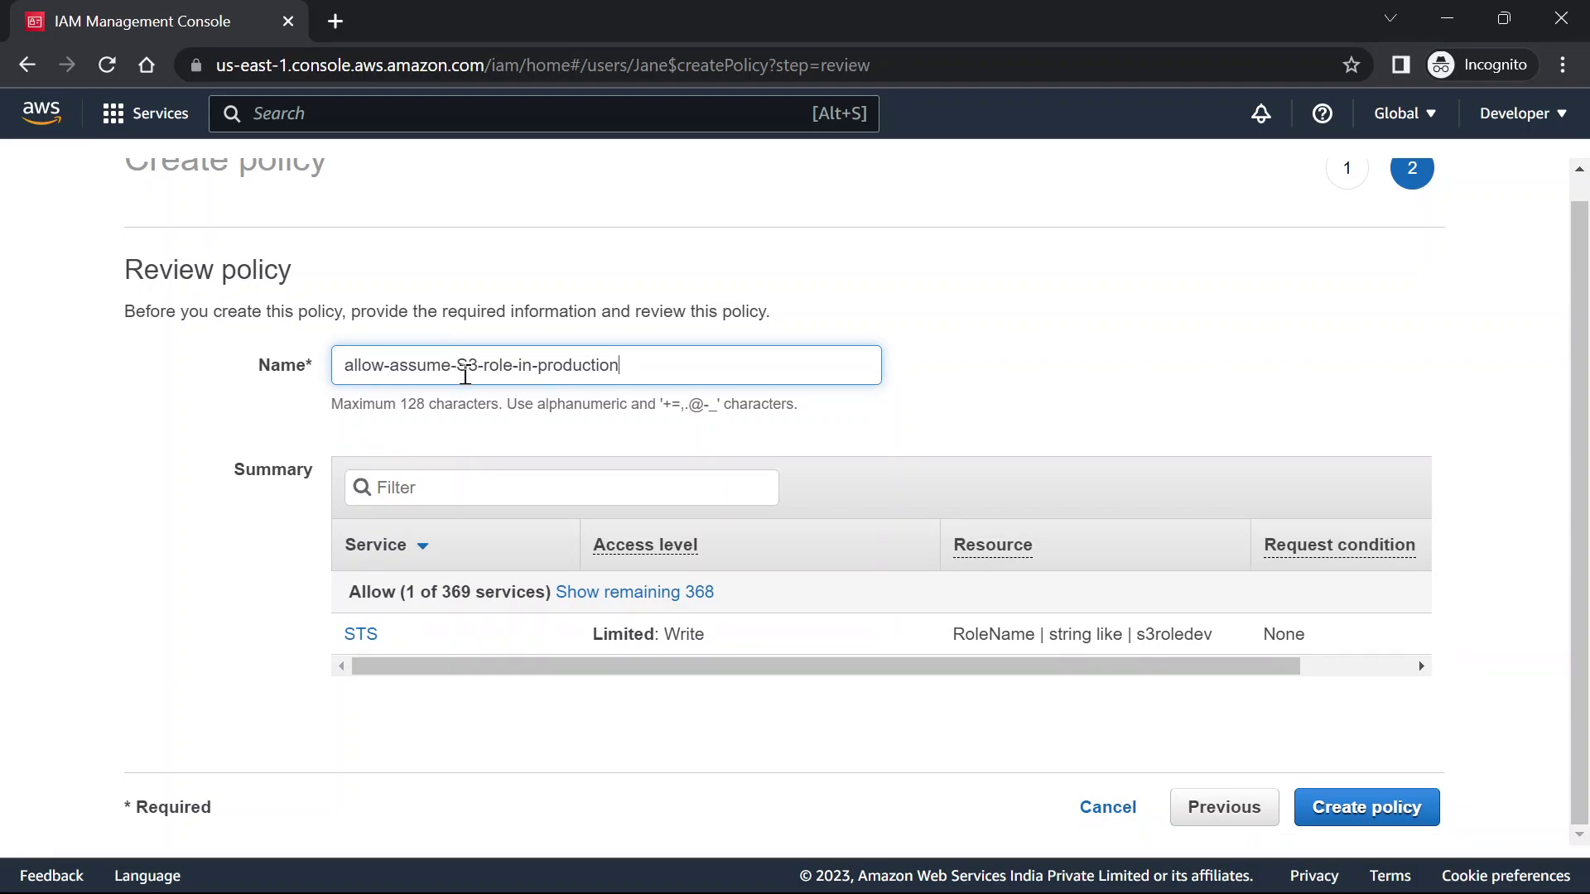
{"action": "left_click", "coordinate": [1420, 812]}
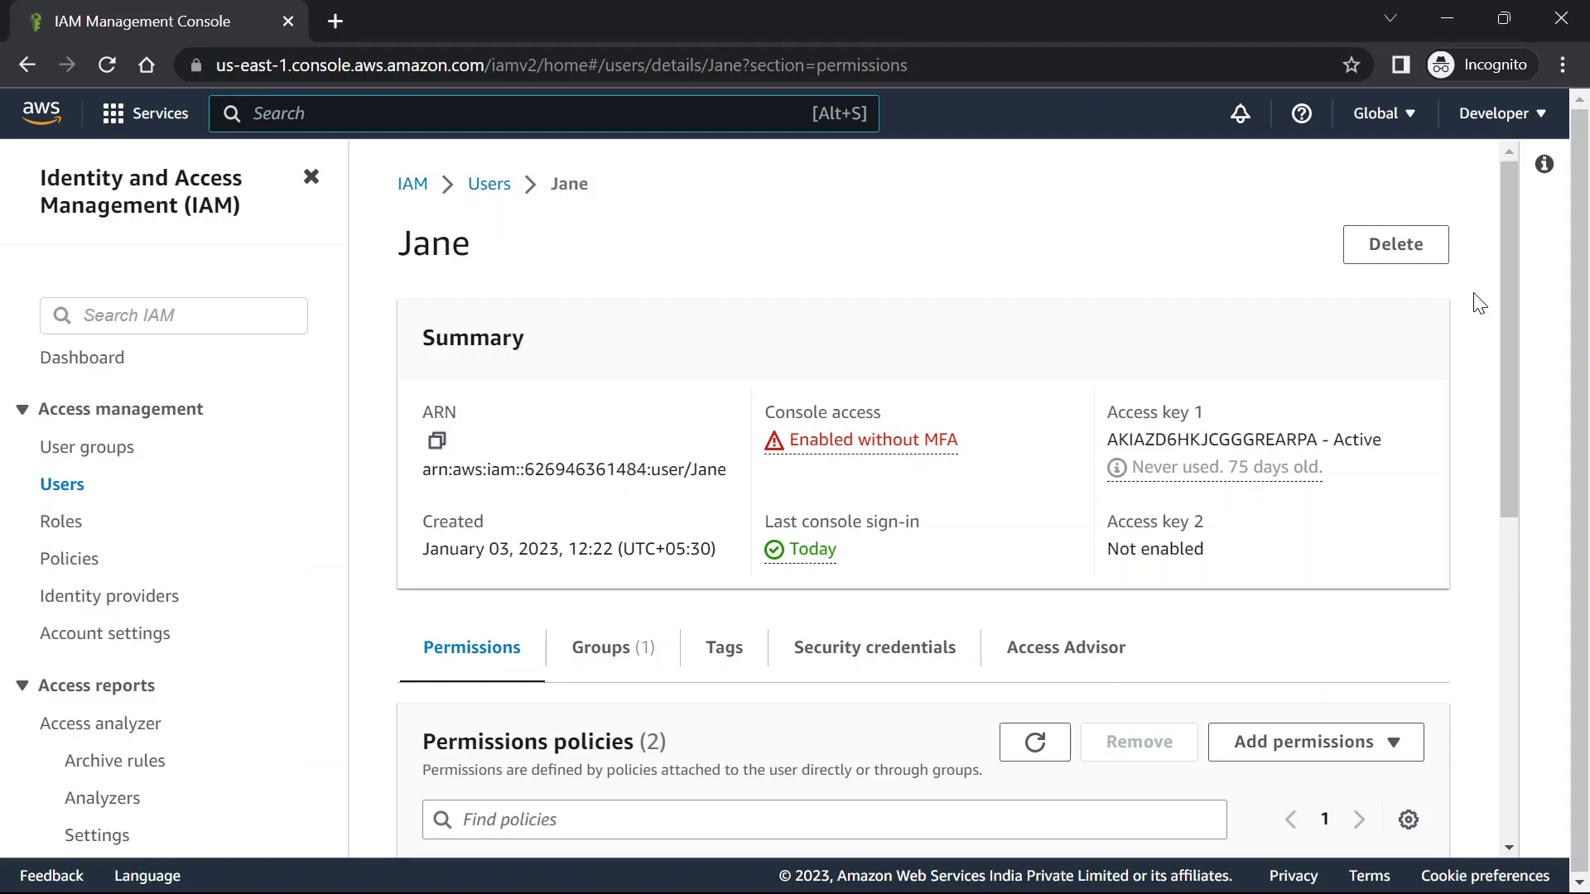
{"action": "left_click", "coordinate": [1495, 114]}
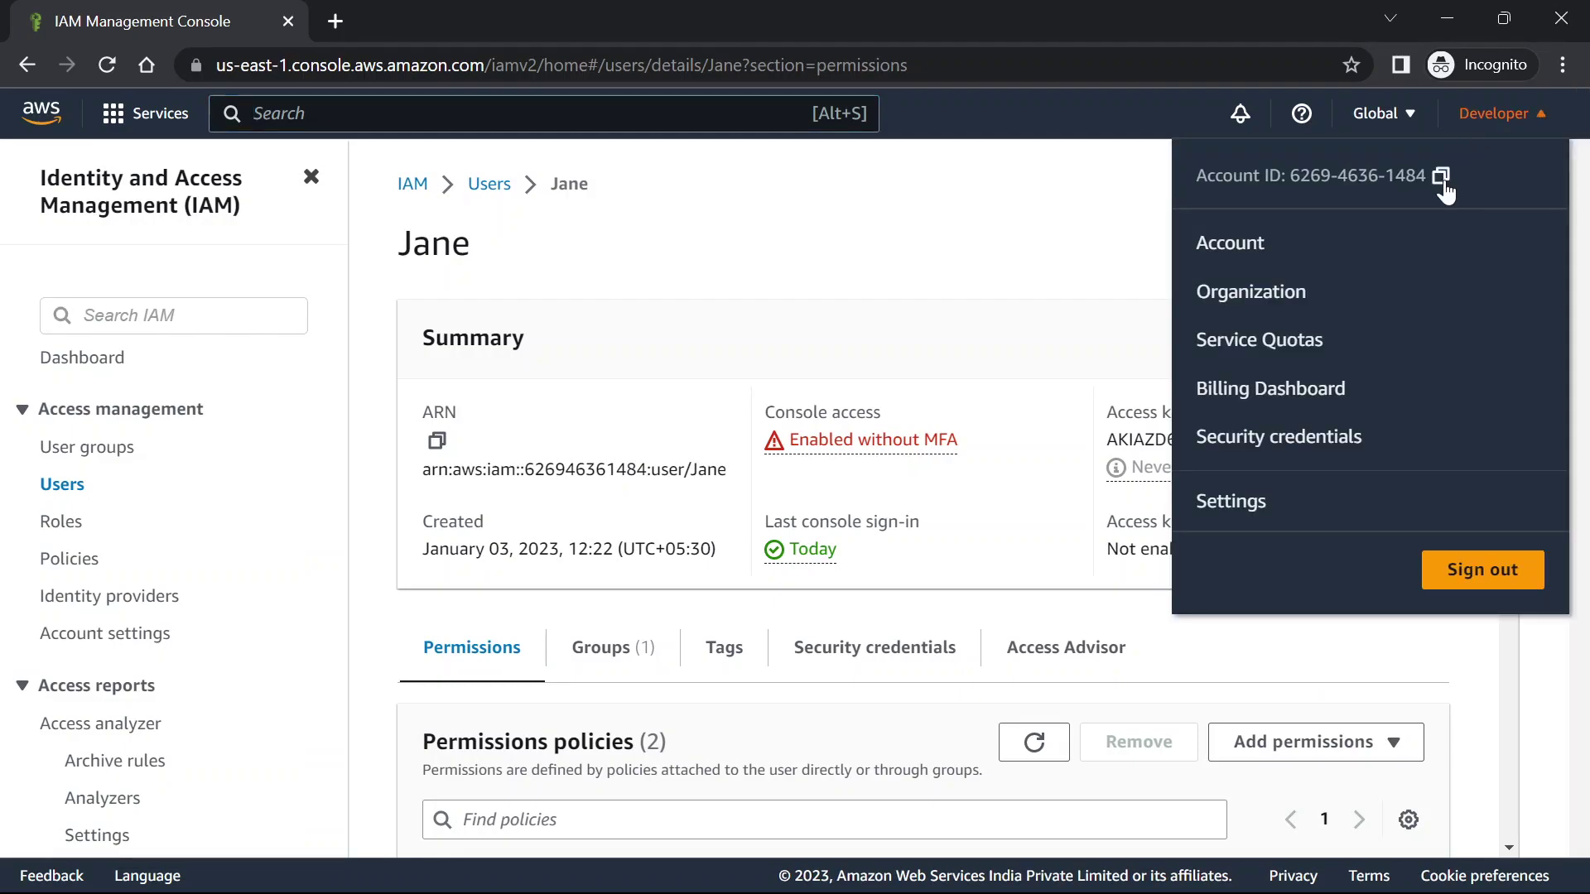
Sign out, then sign back in with the developer IAM user's name and password
{"action": "left_click", "coordinate": [1474, 589]}
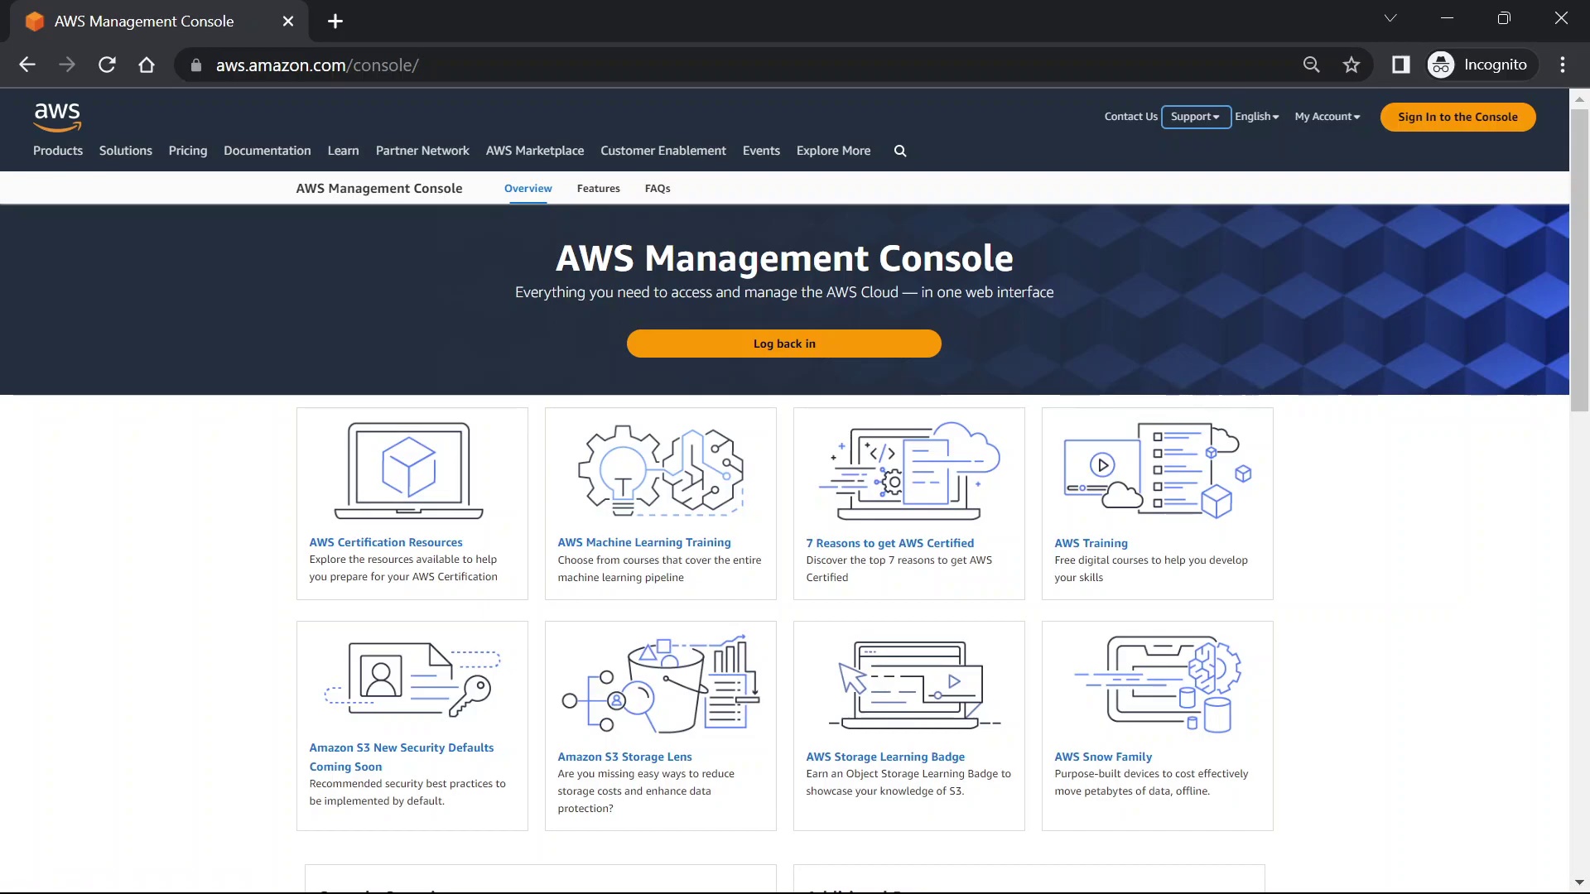
{"action": "key", "text": "alt+Tab"}
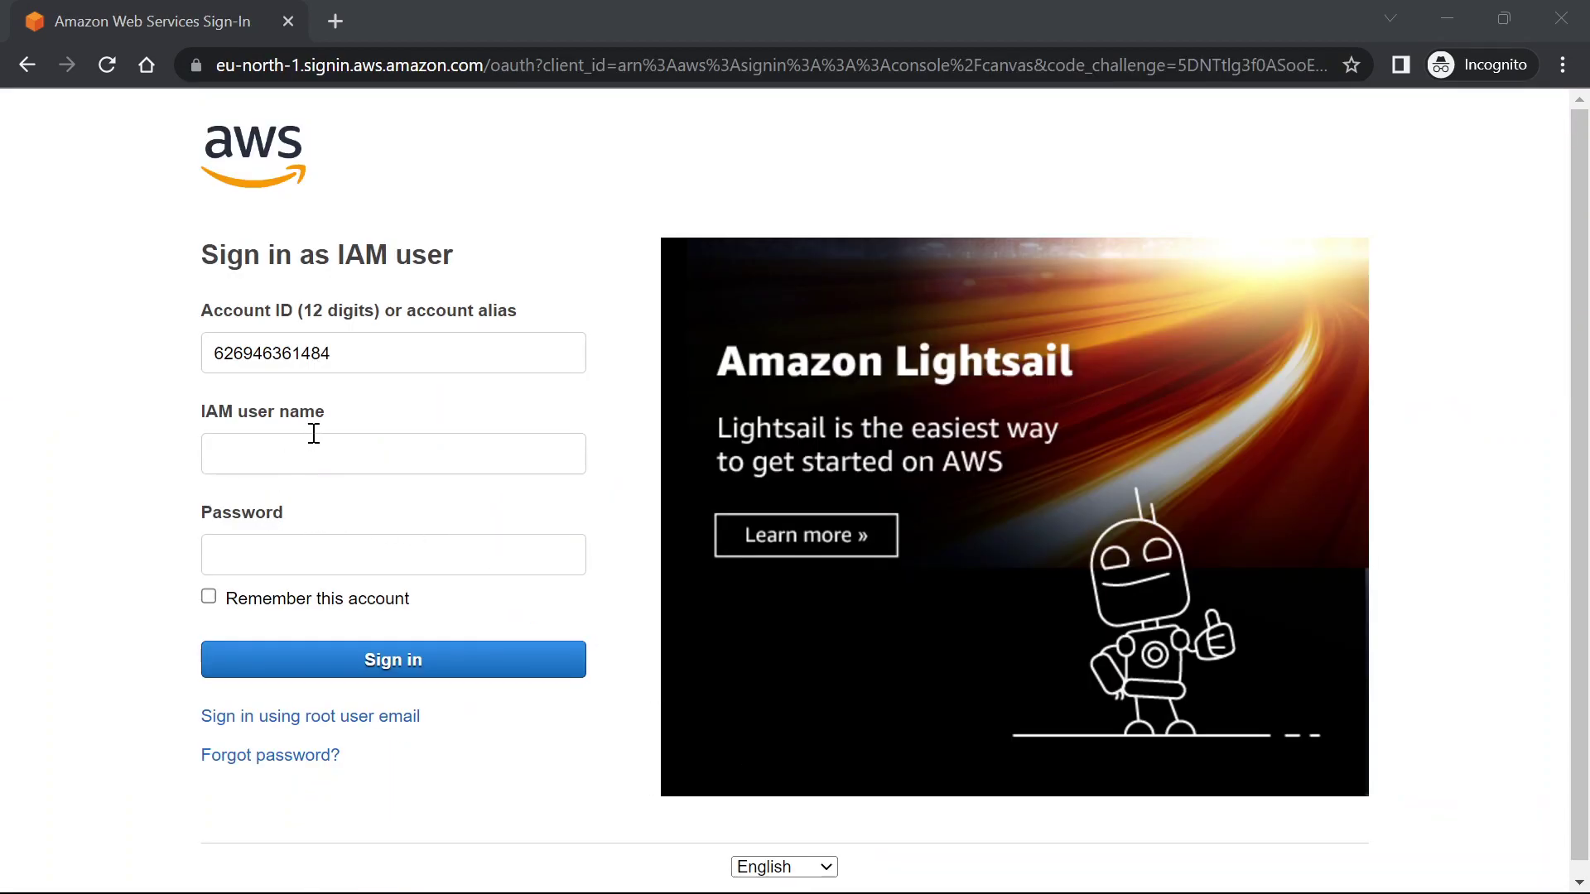
{"action": "left_click", "coordinate": [314, 434]}
{"action": "type", "text": "Jane"}
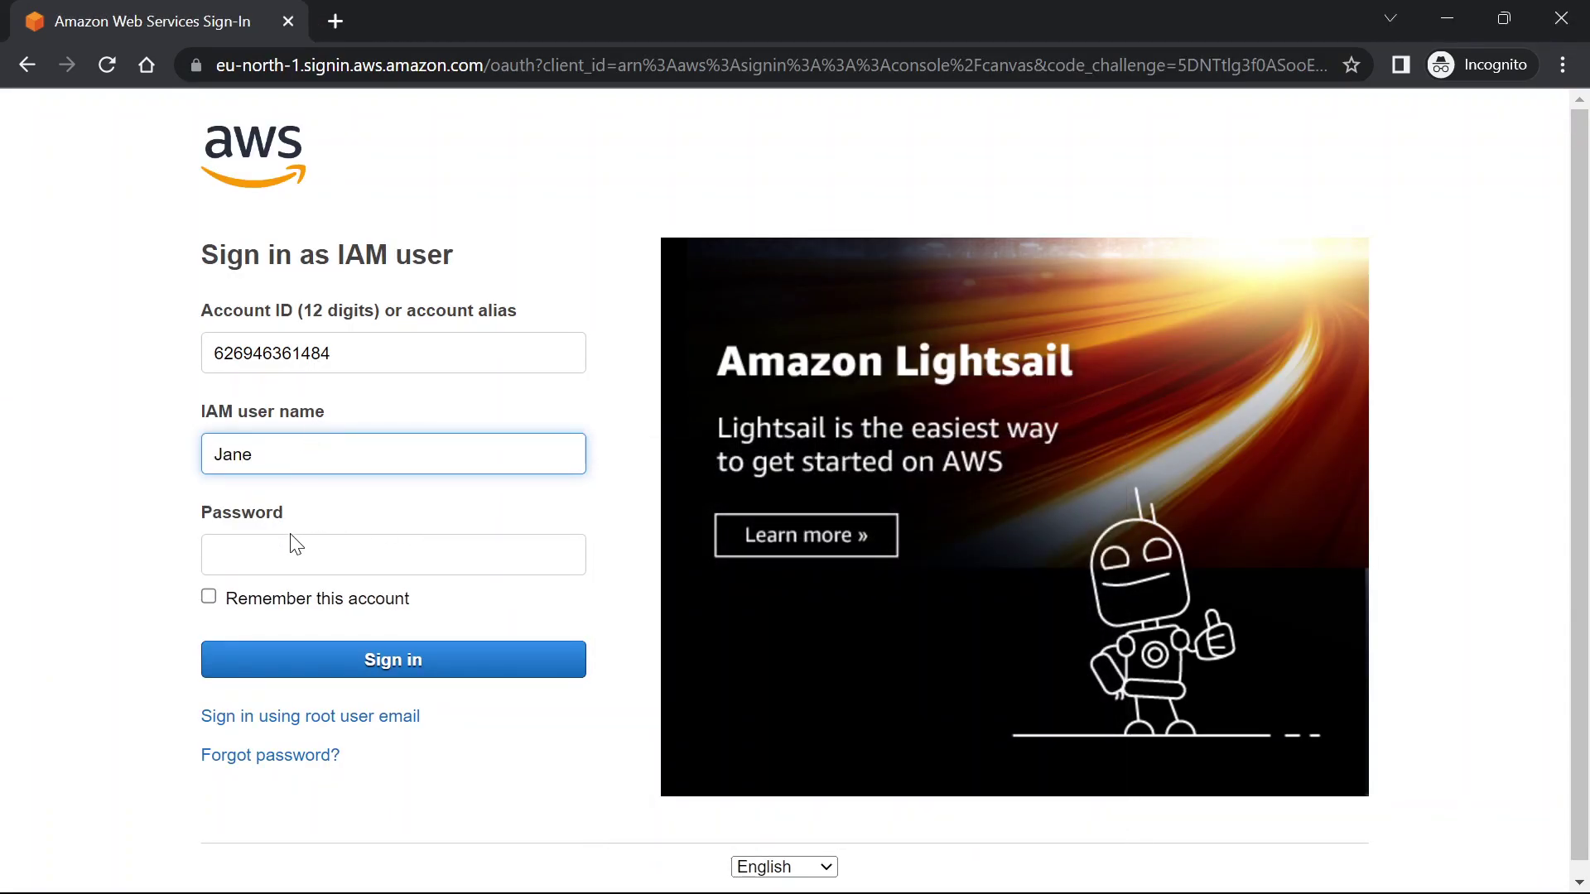
{"action": "left_click", "coordinate": [292, 544]}
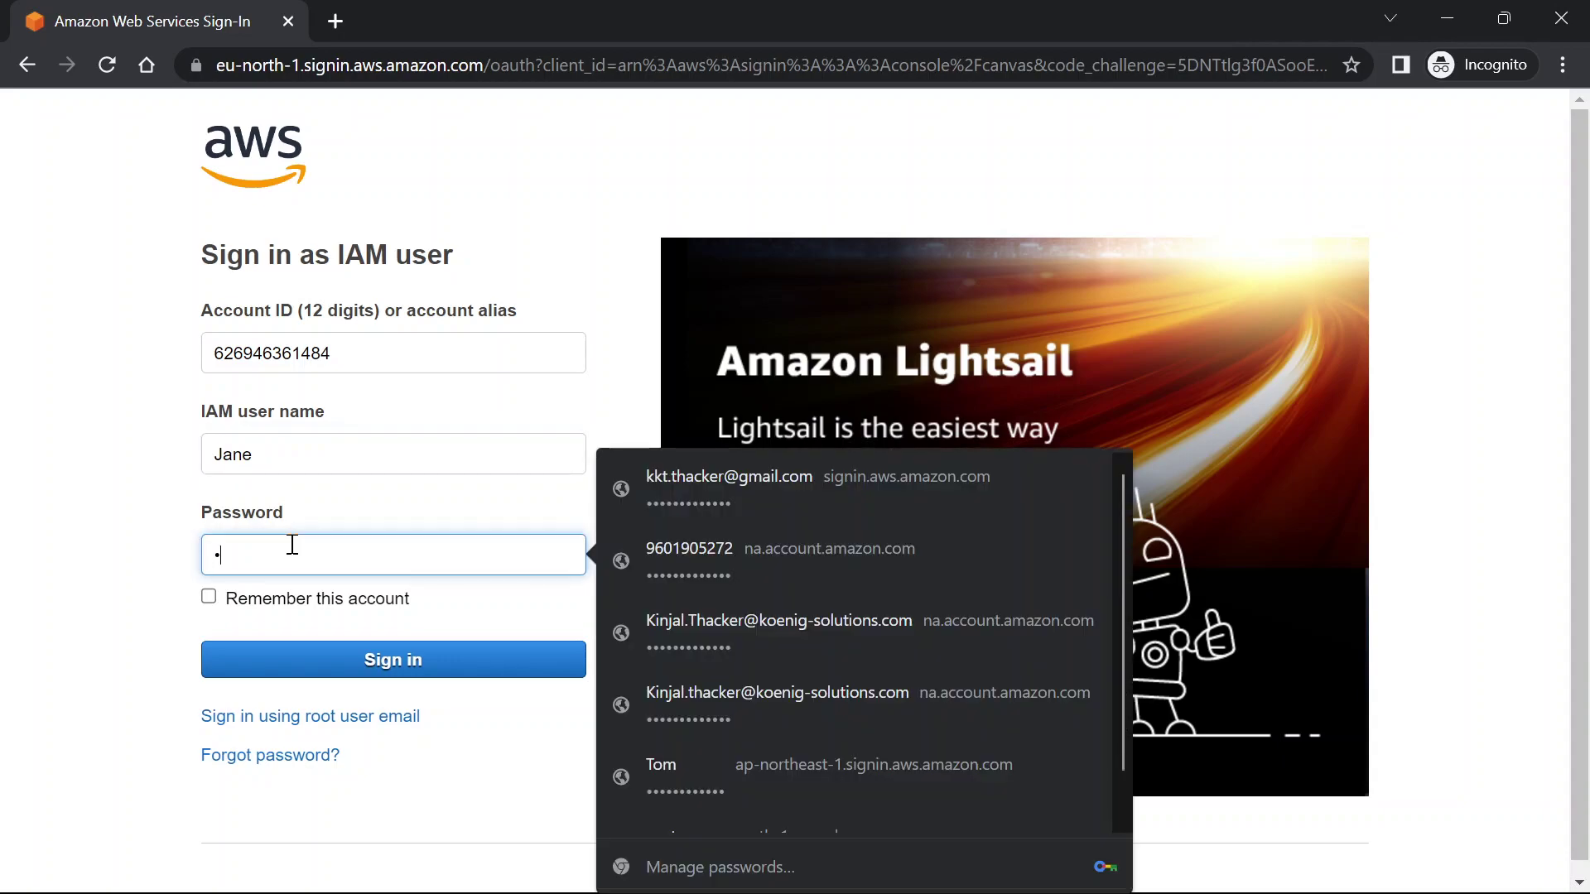
{"action": "key", "text": "Return"}
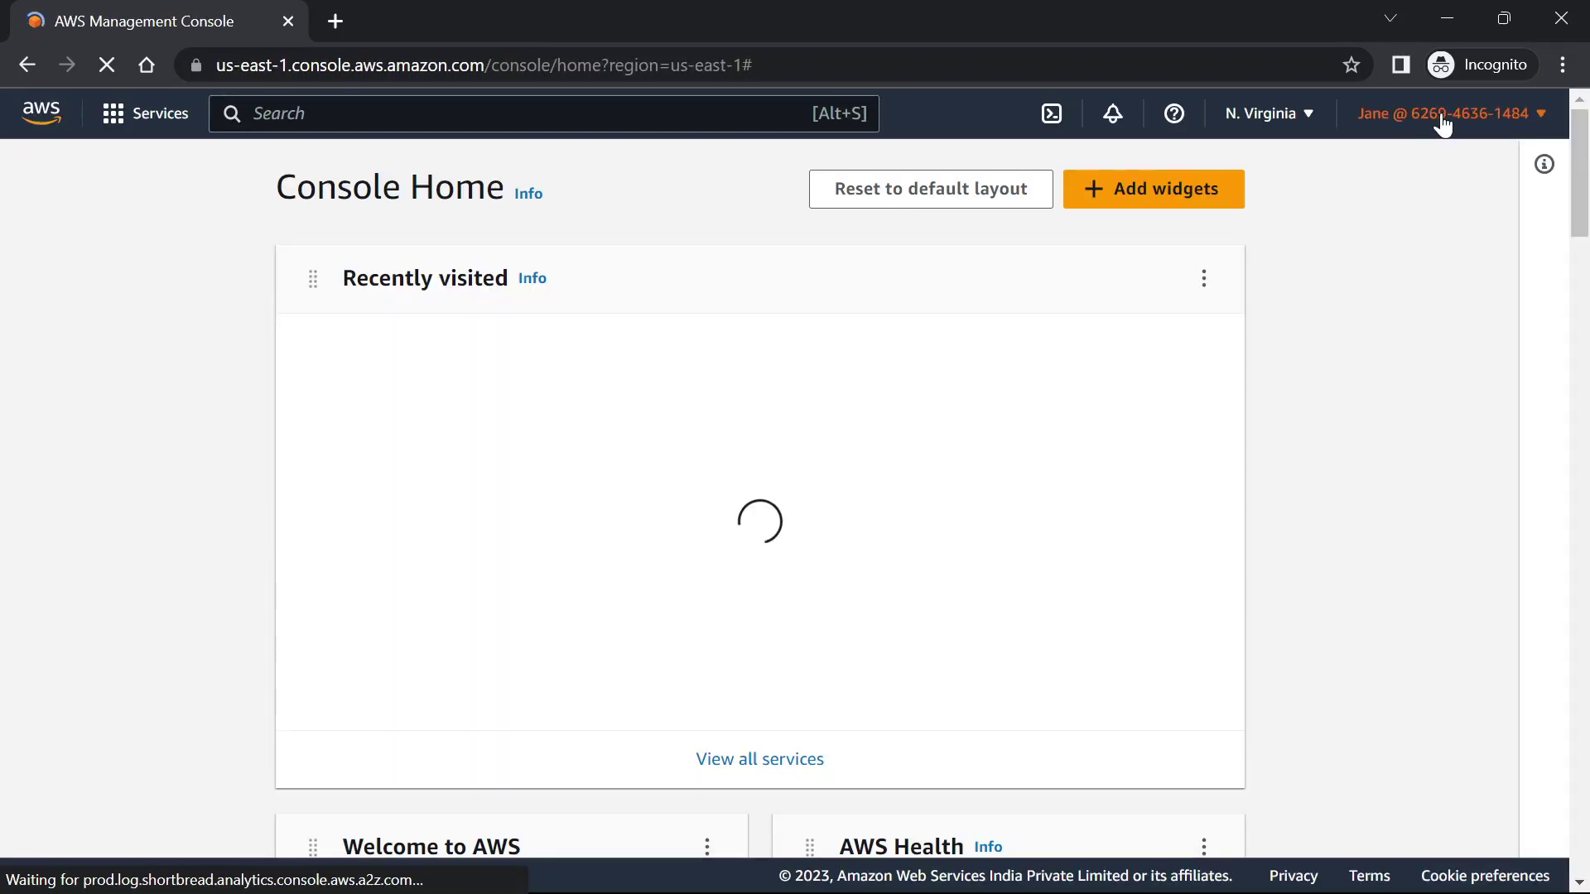
Open the Switch Role form and paste in the copied production account ID
{"action": "left_click", "coordinate": [1440, 117]}
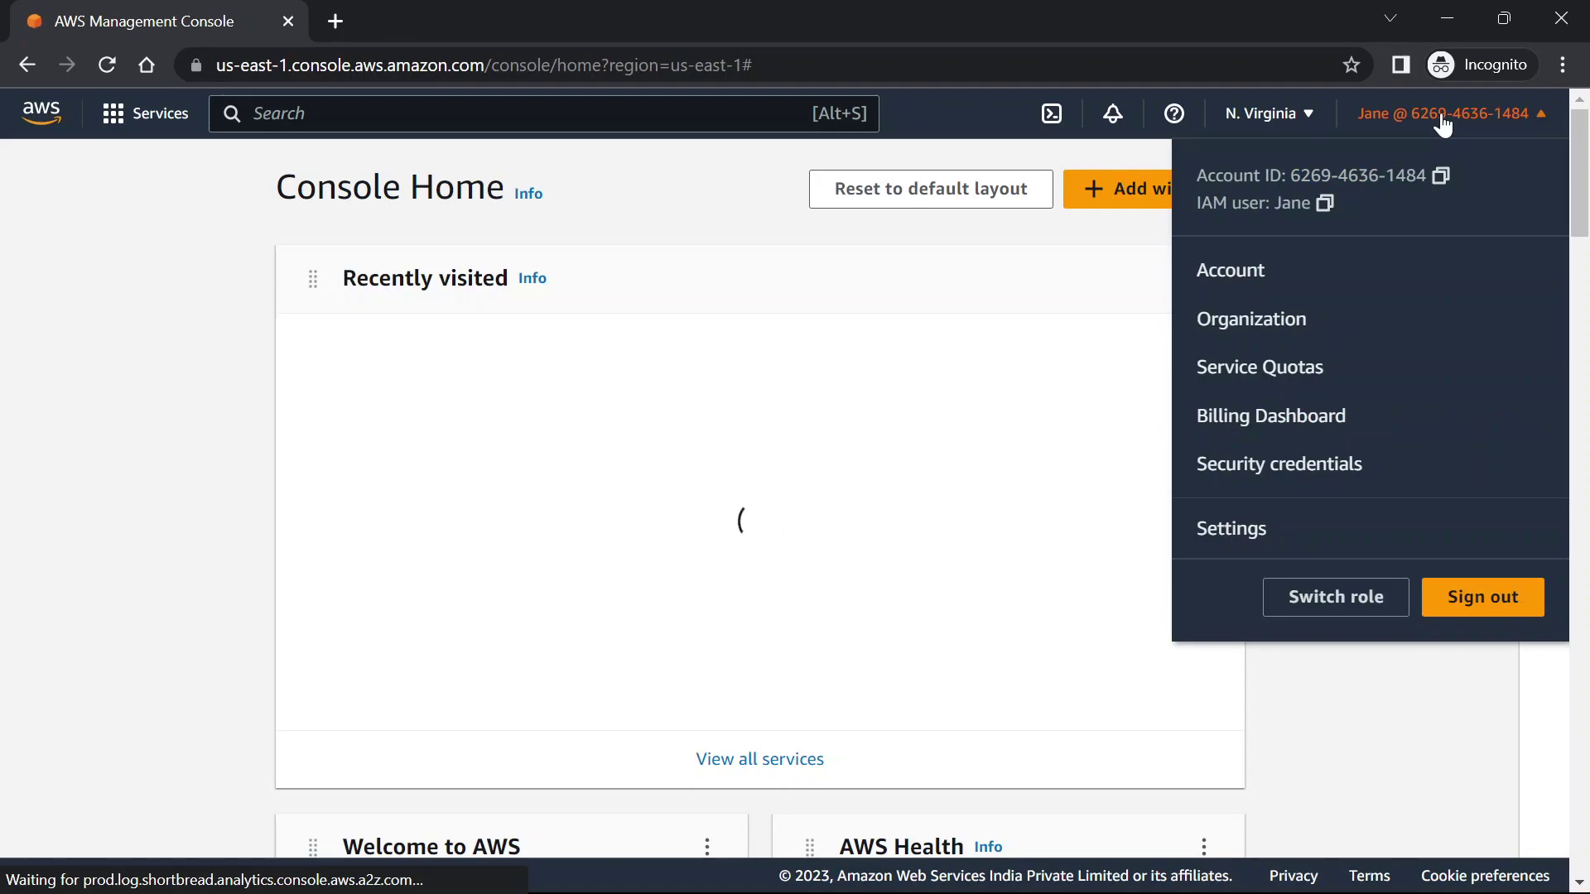
{"action": "left_click", "coordinate": [1327, 598]}
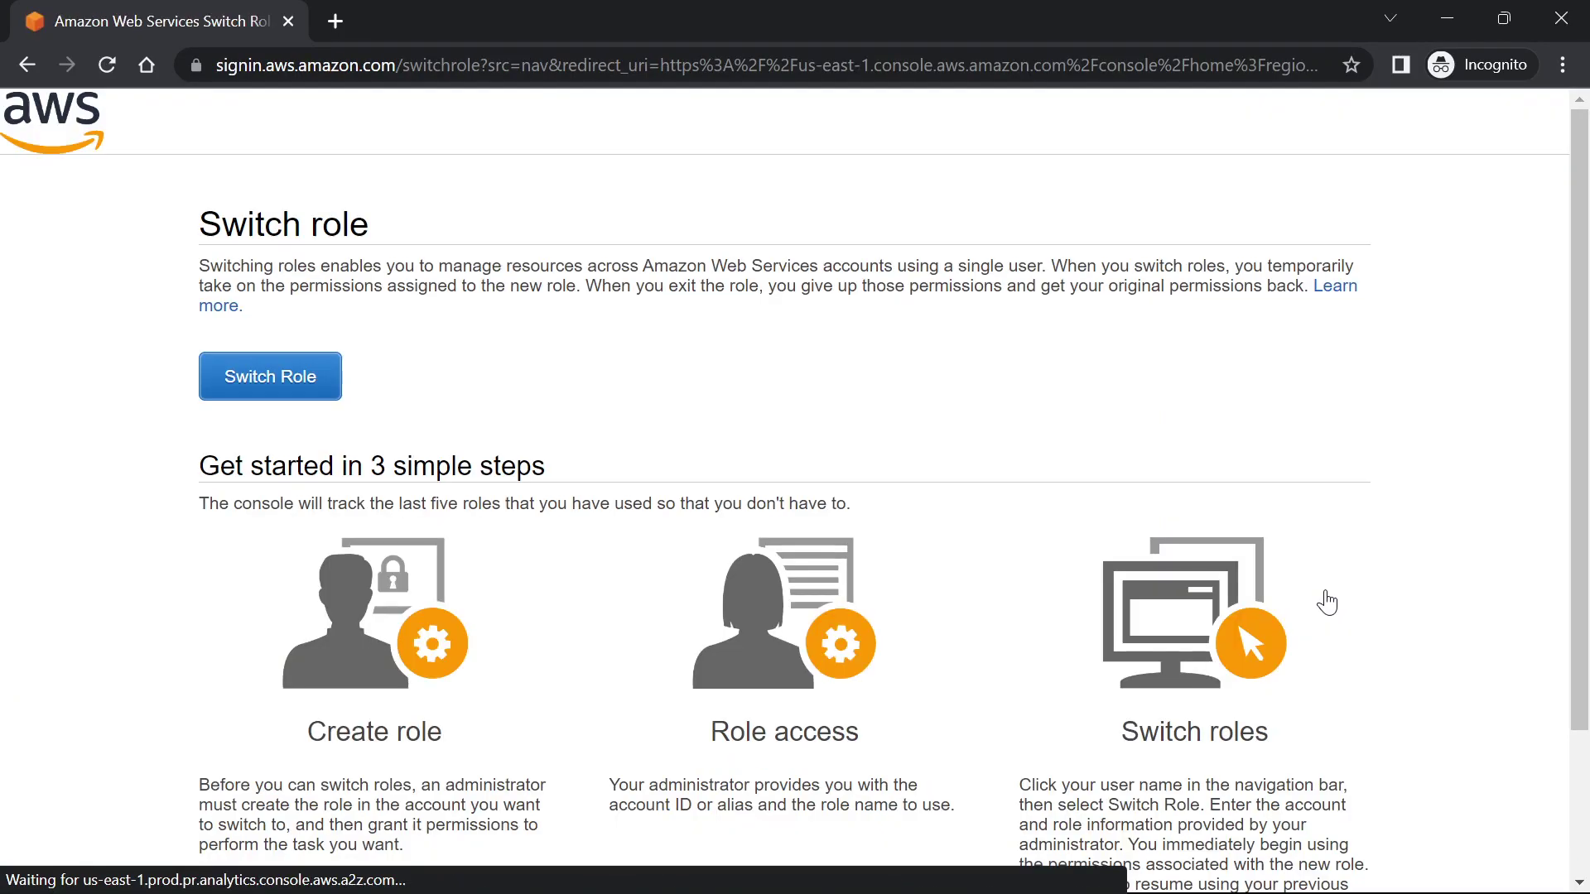
{"action": "left_click", "coordinate": [306, 377]}
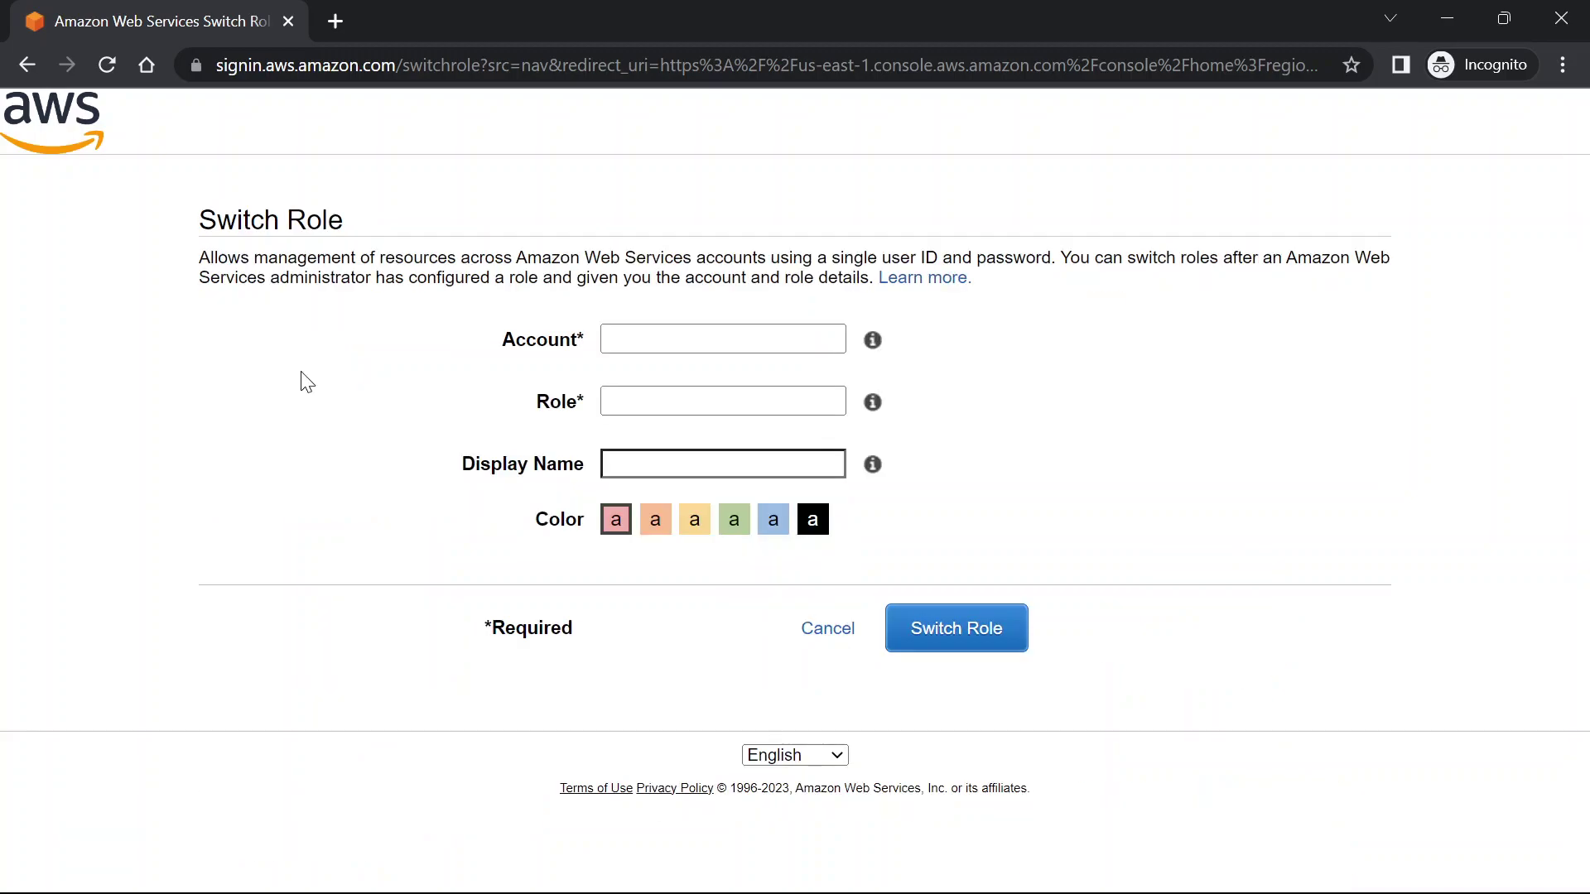
{"action": "left_click", "coordinate": [739, 327]}
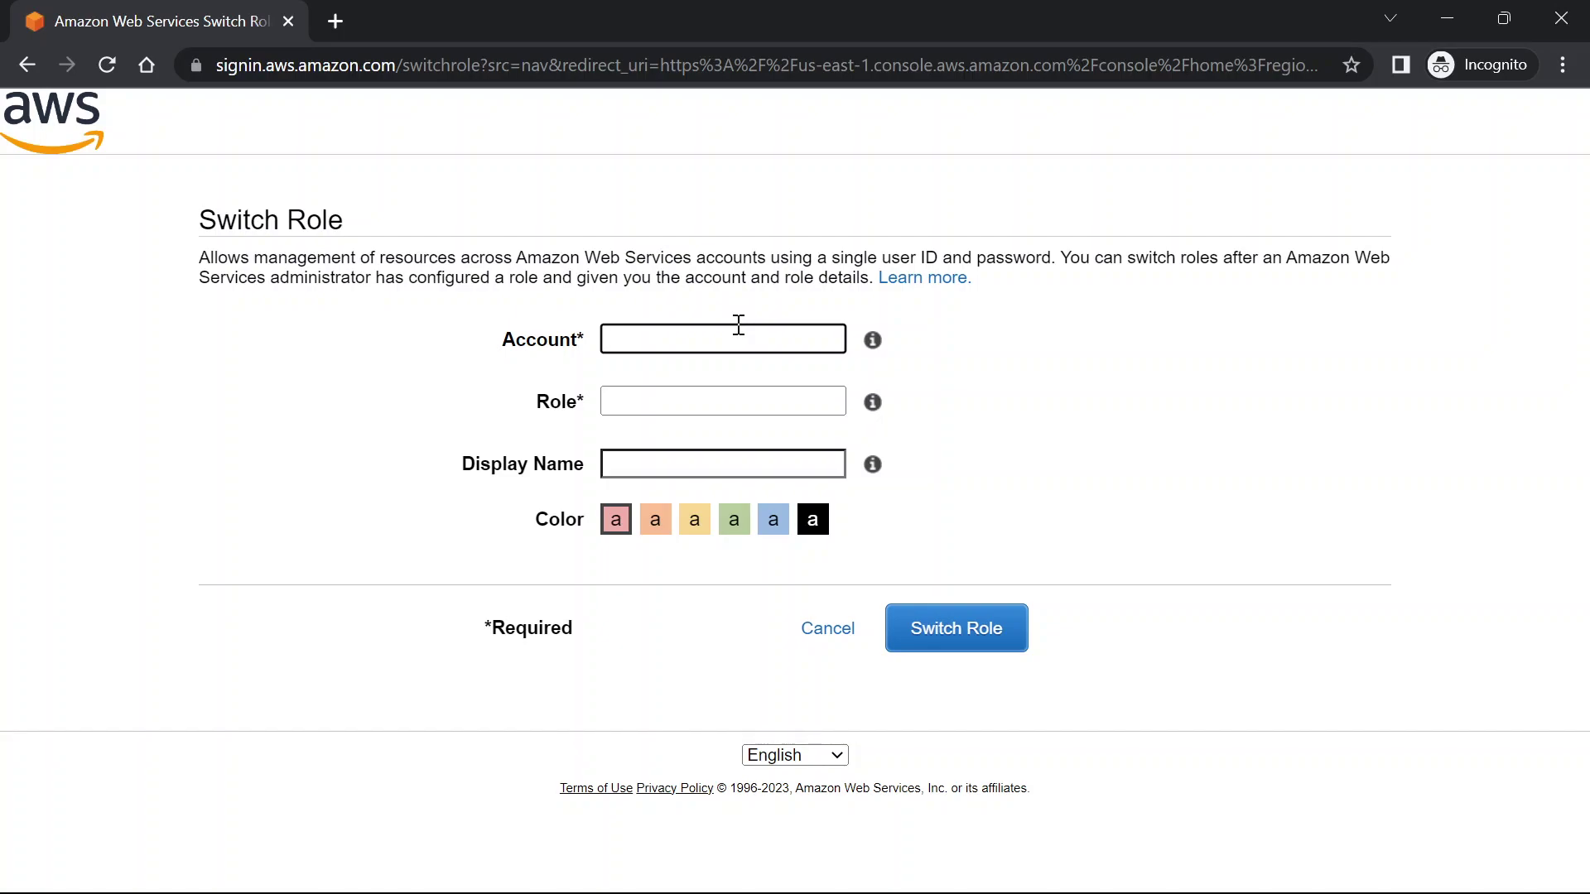
{"action": "key", "text": "alt+Tab"}
{"action": "key", "text": "alt+Tab"}
{"action": "key", "text": "alt+Tab"}
{"action": "key", "text": "alt+Tab"}
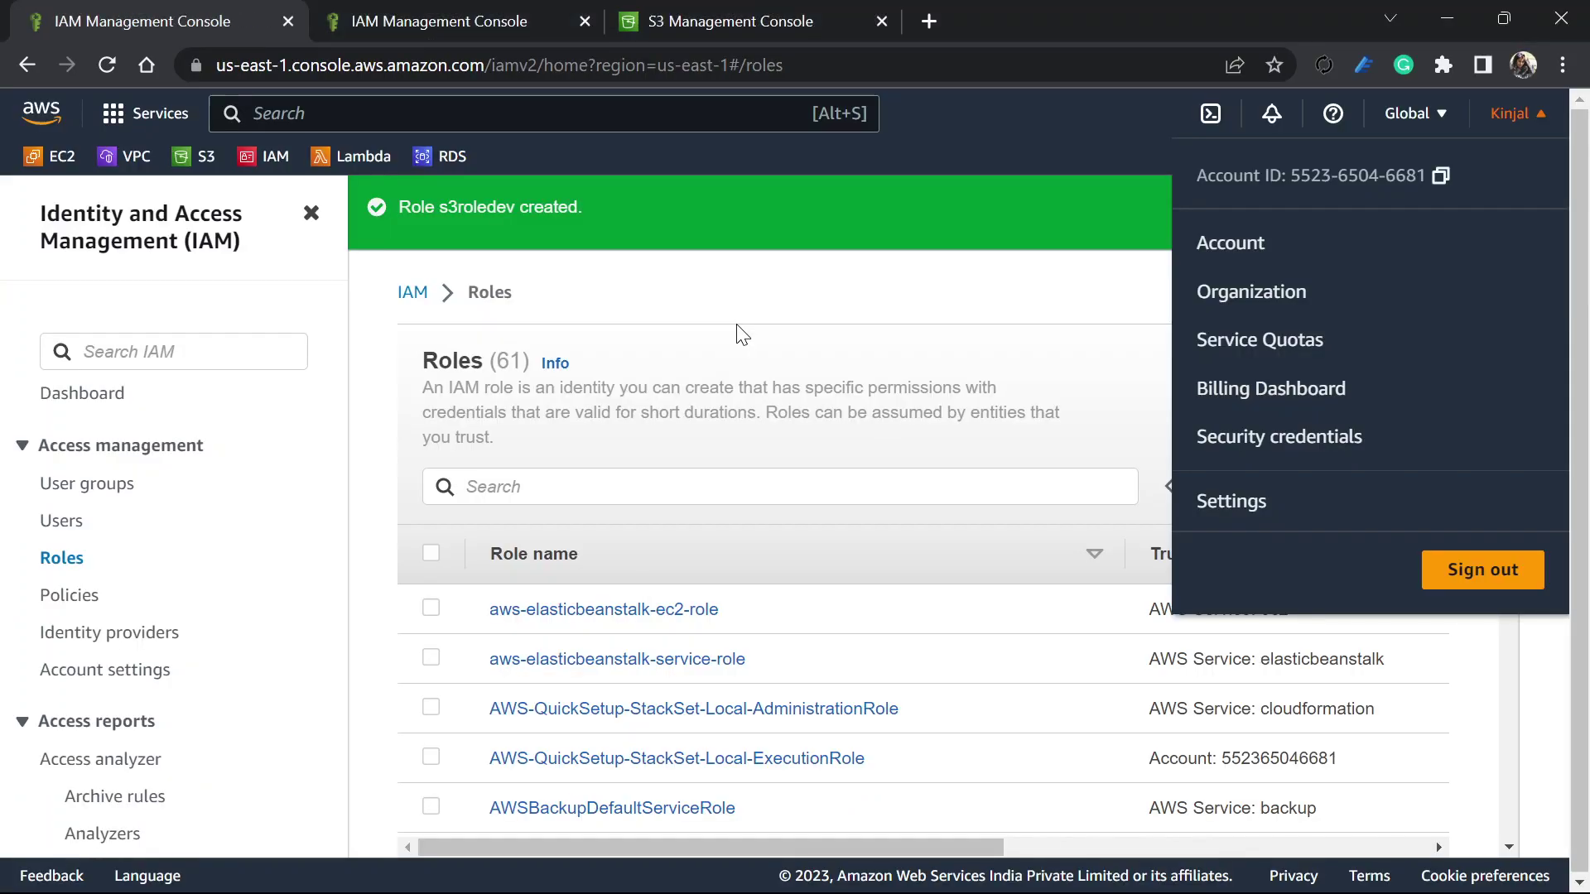
{"action": "left_click", "coordinate": [1439, 177]}
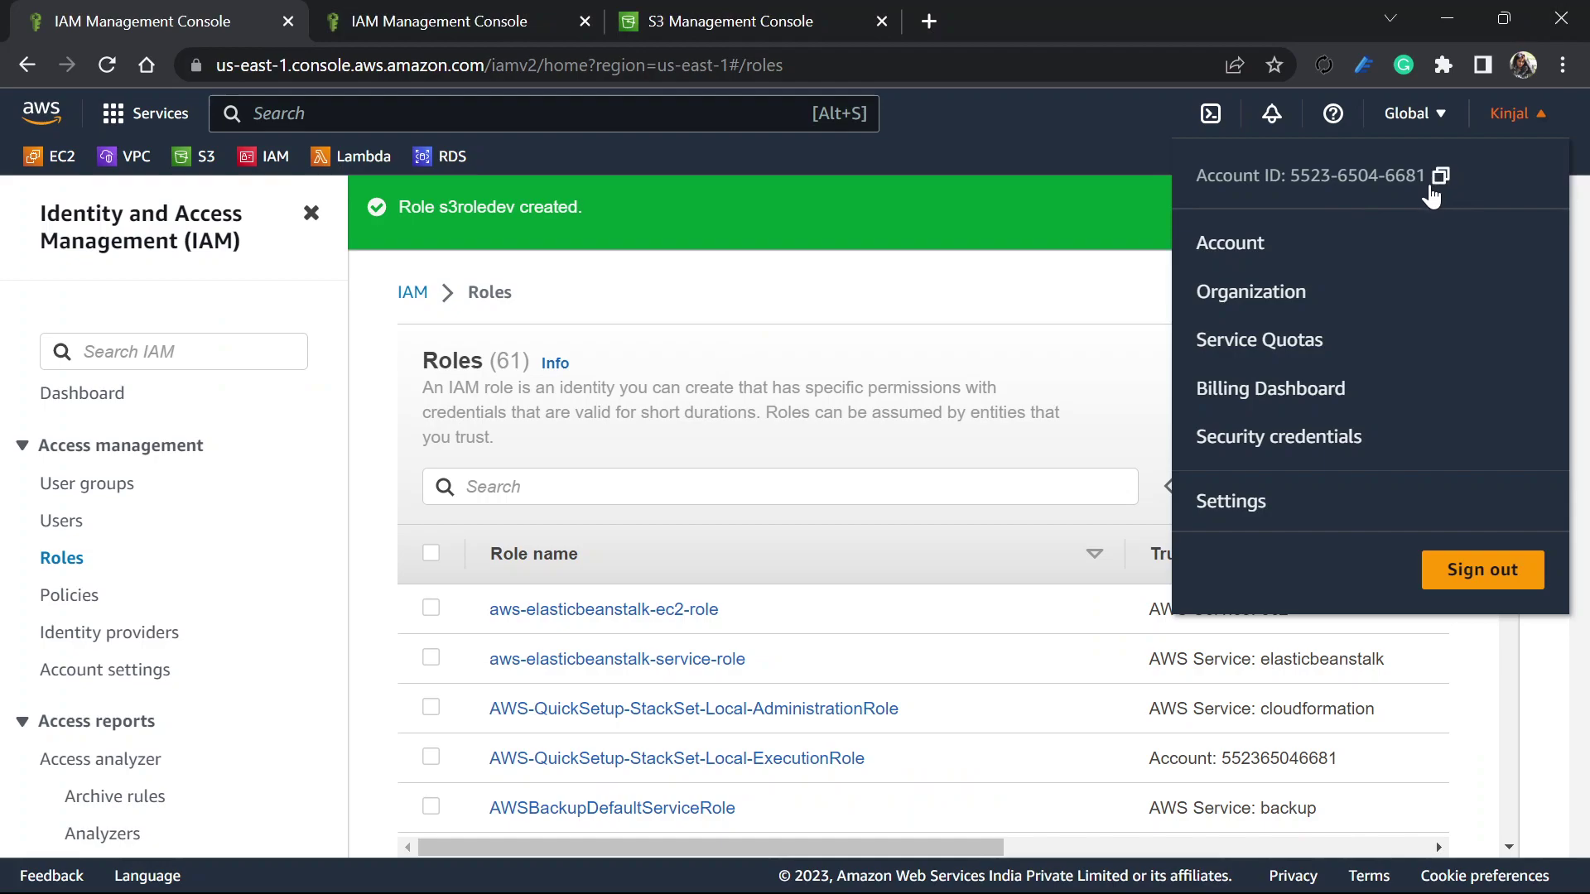
{"action": "key", "text": "alt+Tab"}
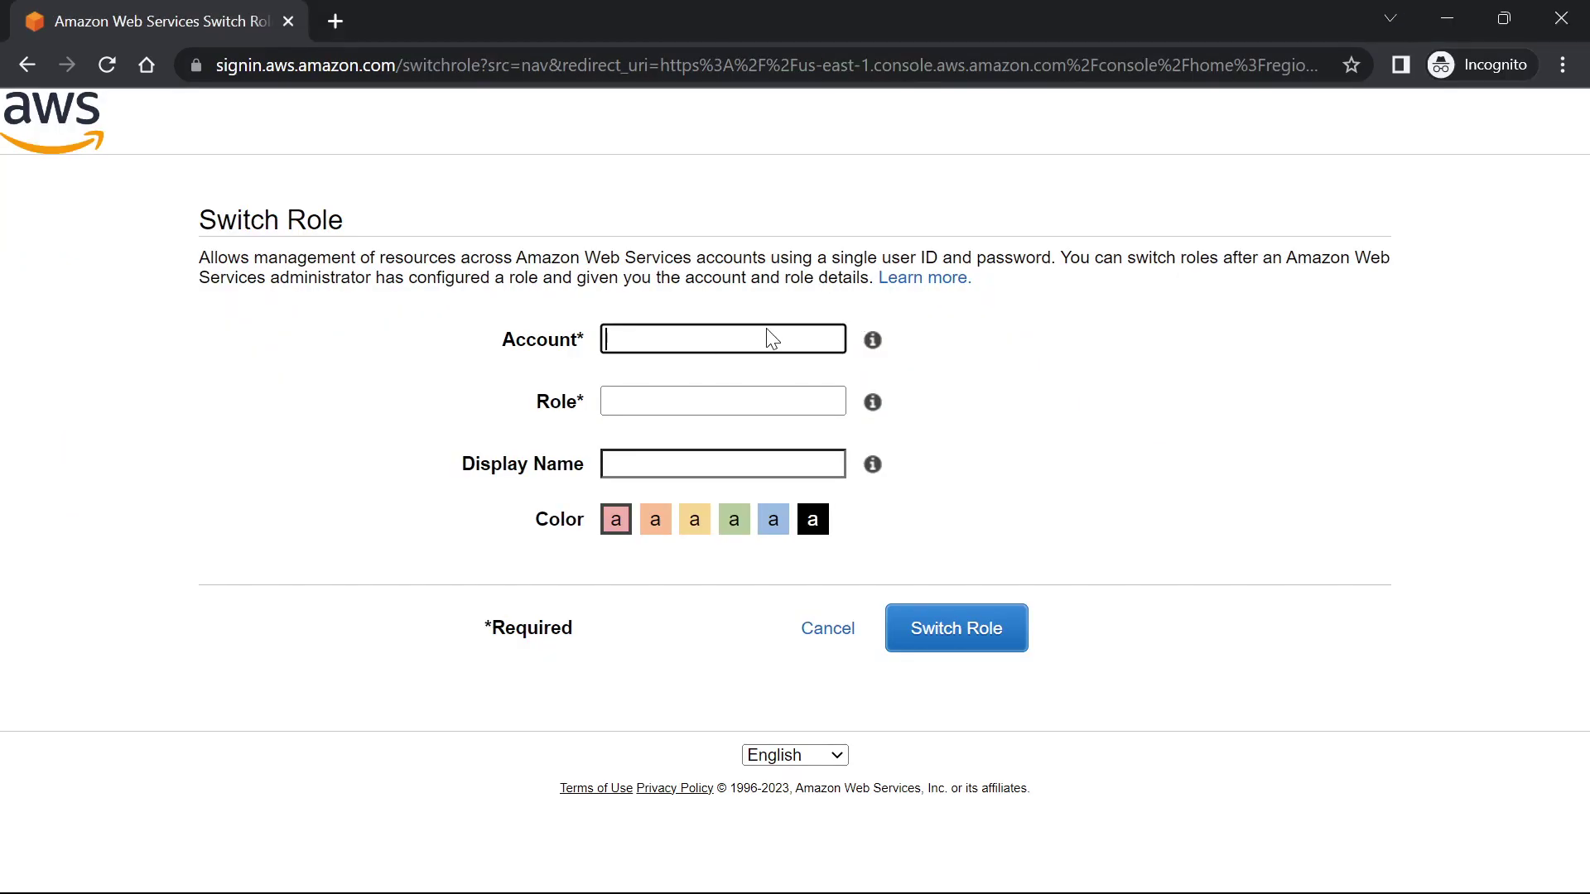
{"action": "key", "text": "ctrl+v"}
Enter s3roledev as the role and switch into it
{"action": "left_click", "coordinate": [665, 398]}
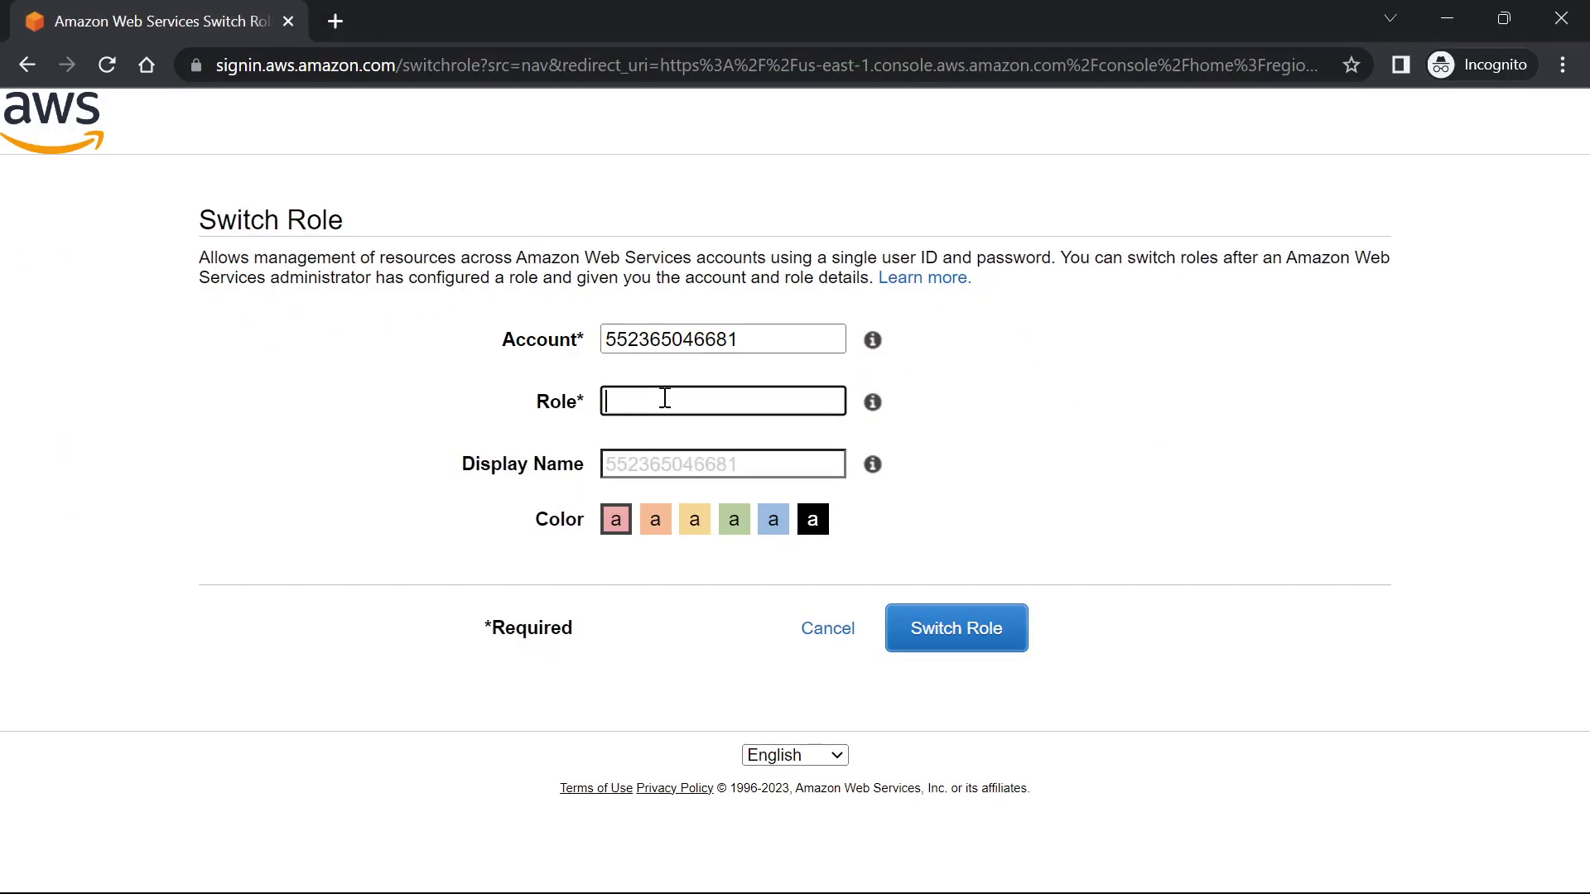
{"action": "type", "text": "s3roledev"}
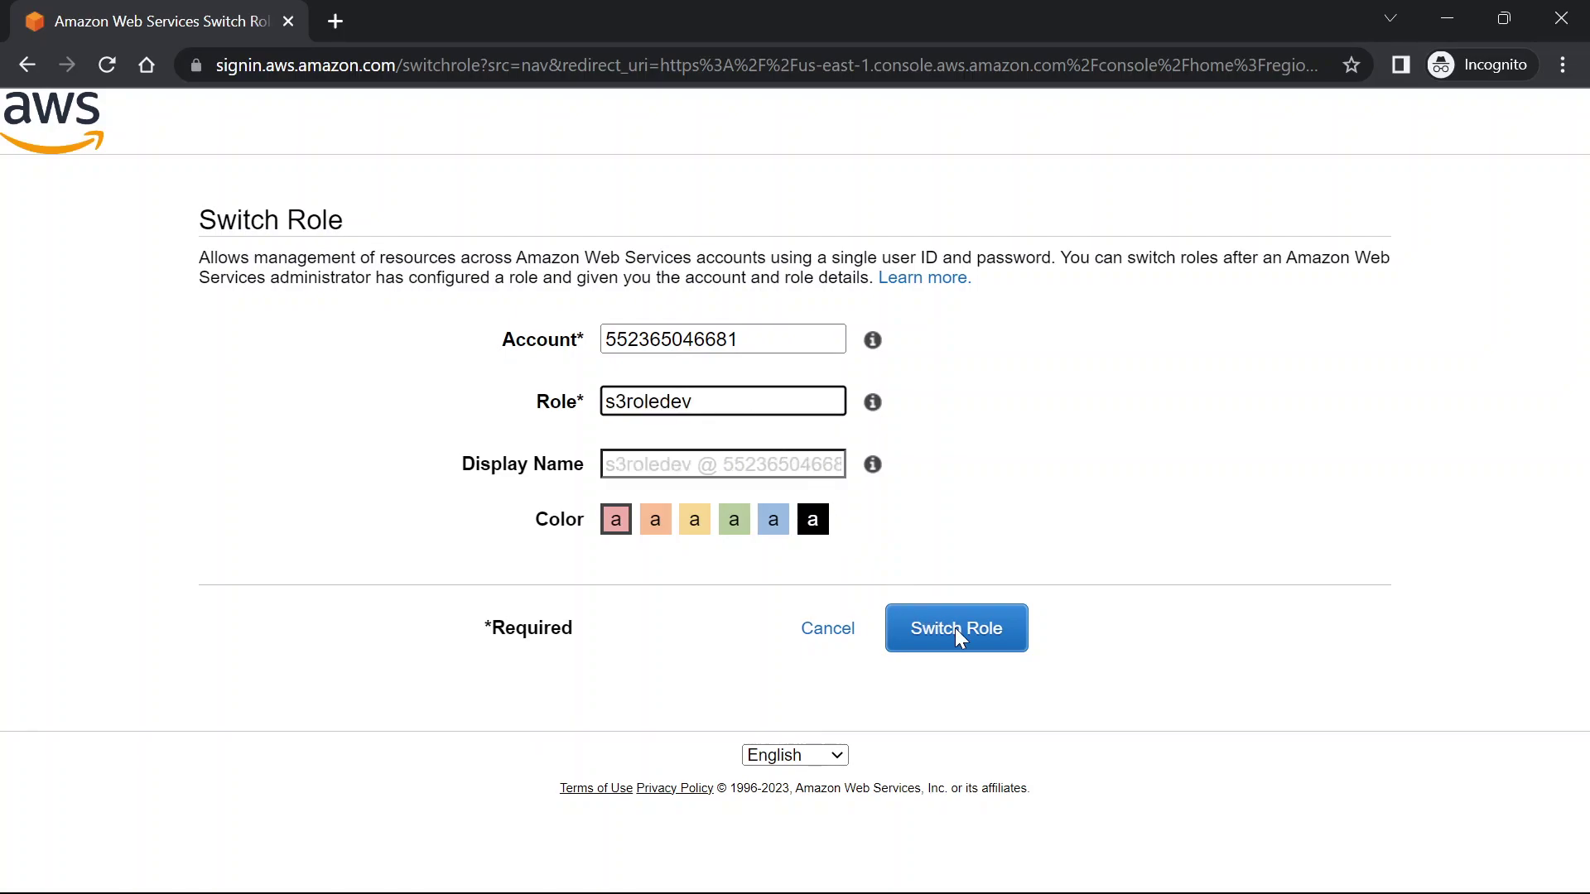
{"action": "left_click", "coordinate": [664, 465]}
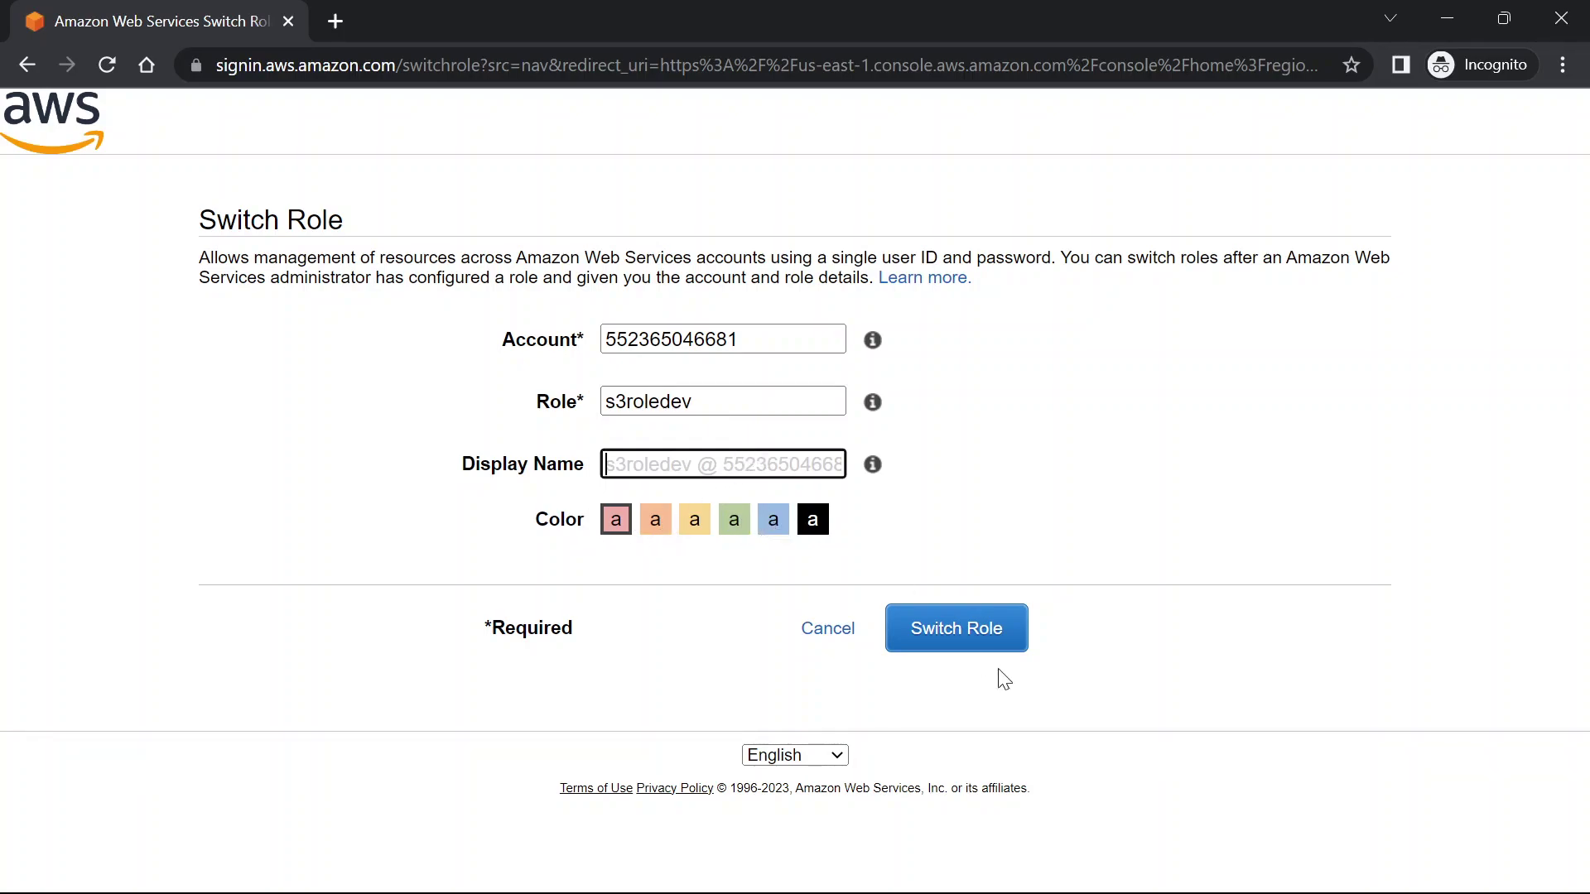
{"action": "left_click", "coordinate": [952, 618]}
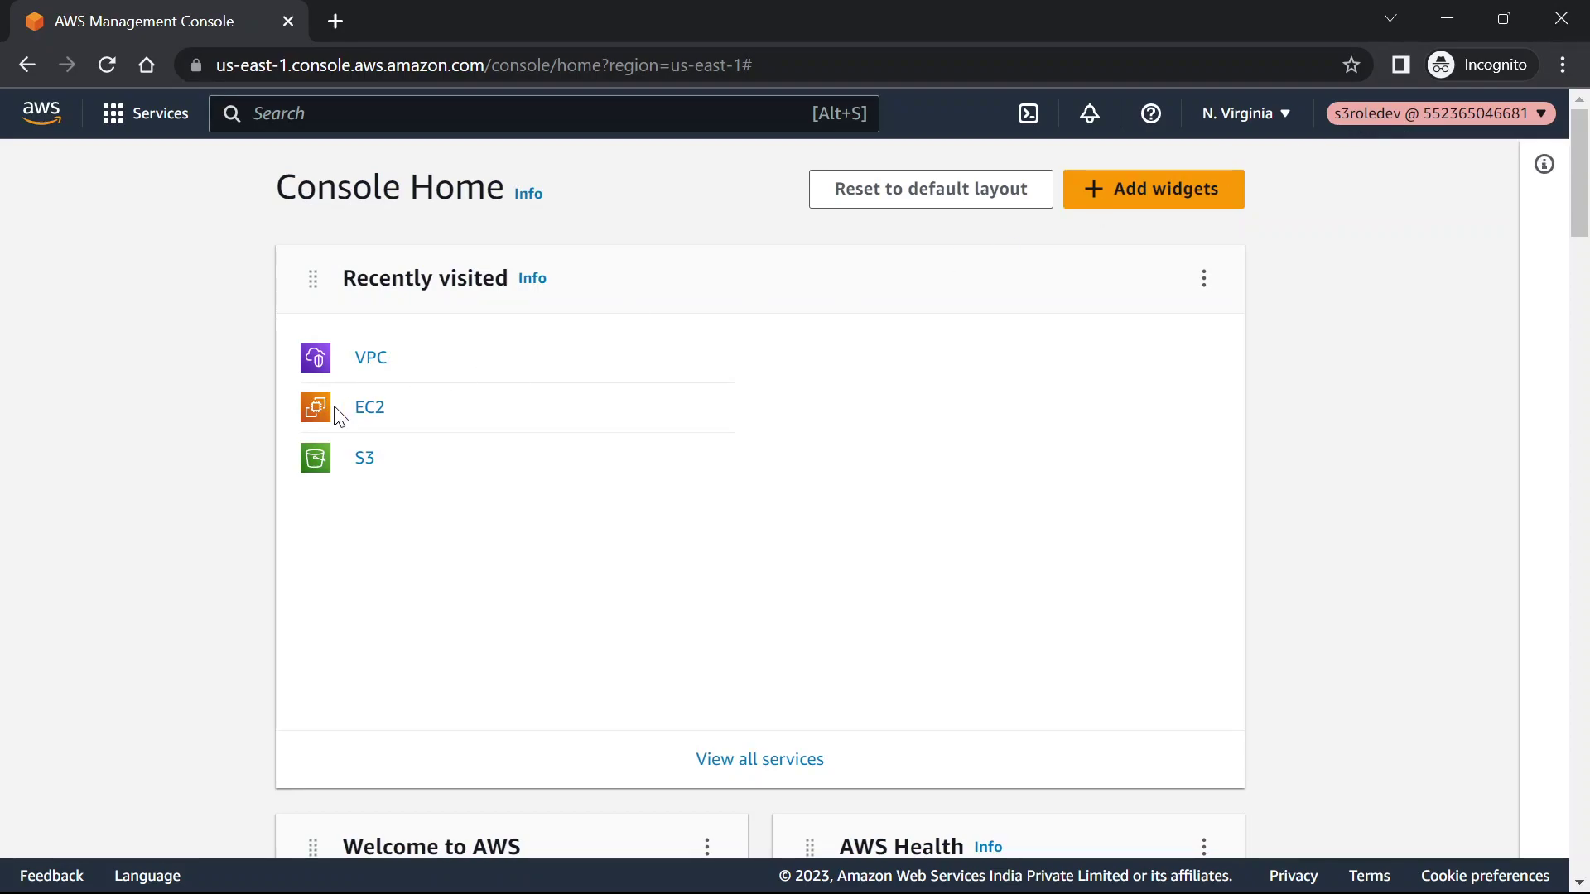
Open S3 and view the samplebucketaws12345 bucket
{"action": "left_click", "coordinate": [366, 463]}
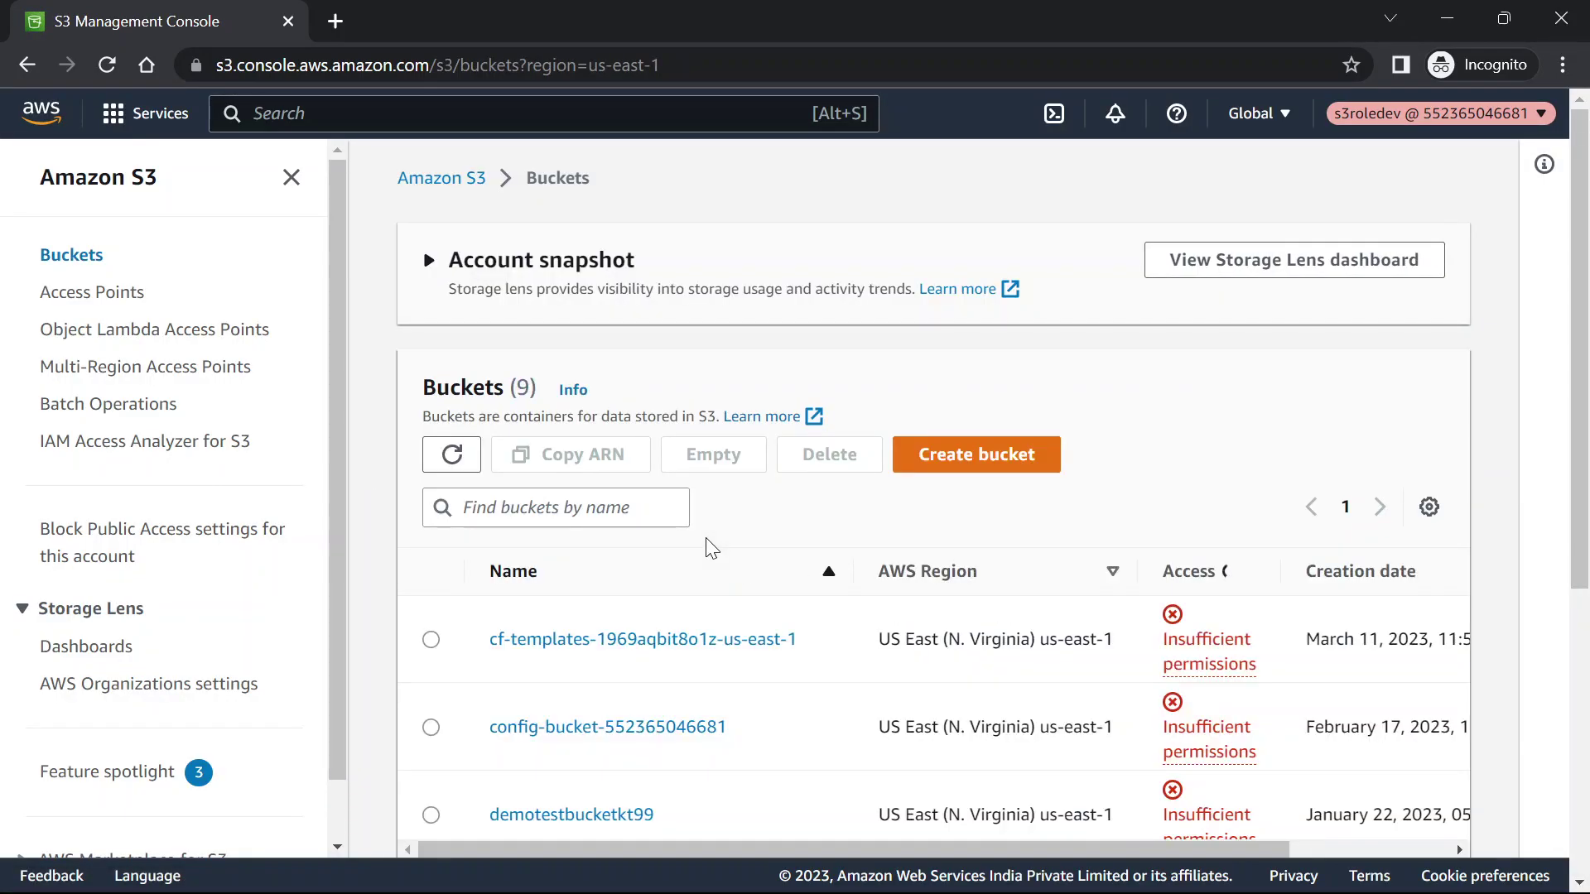
{"action": "scroll", "coordinate": [706, 539], "scroll_direction": "down", "scroll_amount": 5}
{"action": "scroll", "coordinate": [708, 548], "scroll_direction": "down", "scroll_amount": 3}
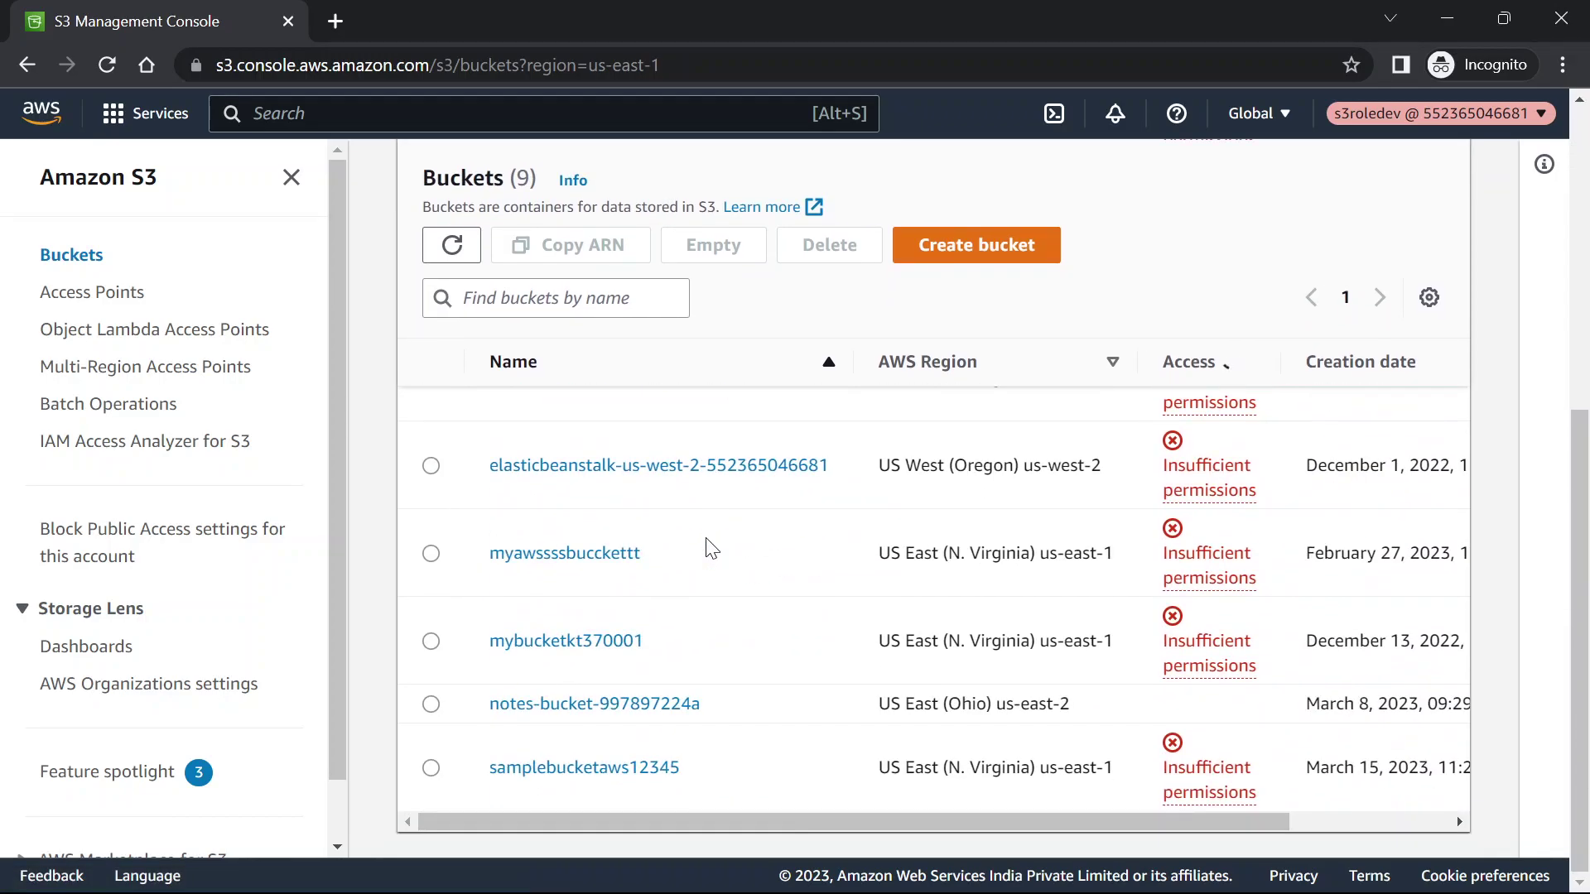
{"action": "scroll", "coordinate": [951, 579], "scroll_direction": "up", "scroll_amount": 8}
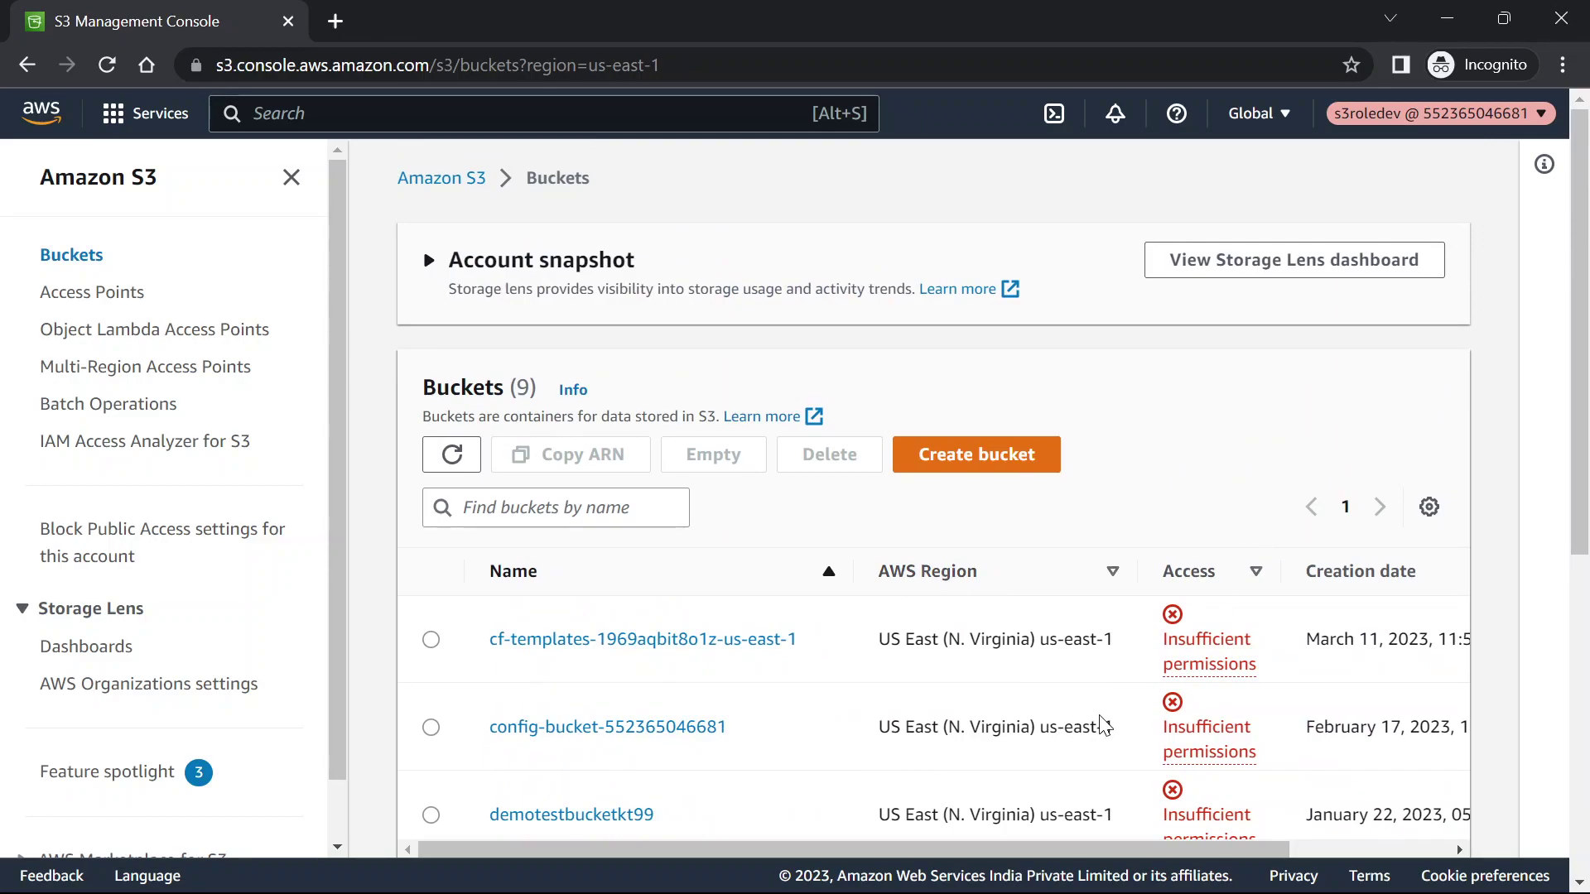
{"action": "scroll", "coordinate": [1104, 724], "scroll_direction": "down", "scroll_amount": 7}
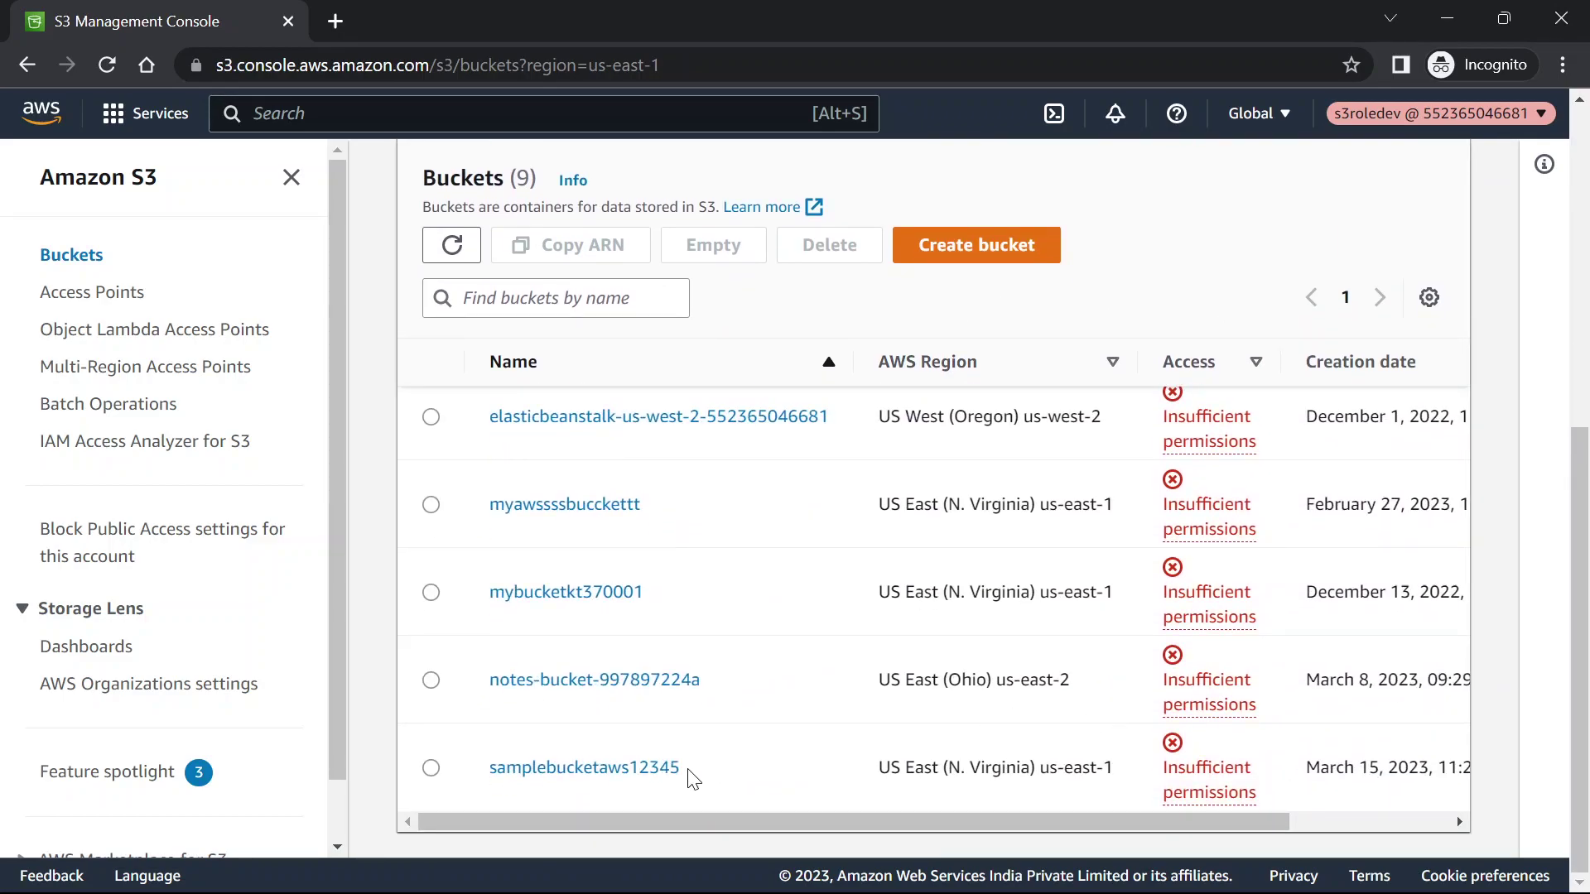
{"action": "left_click", "coordinate": [605, 777]}
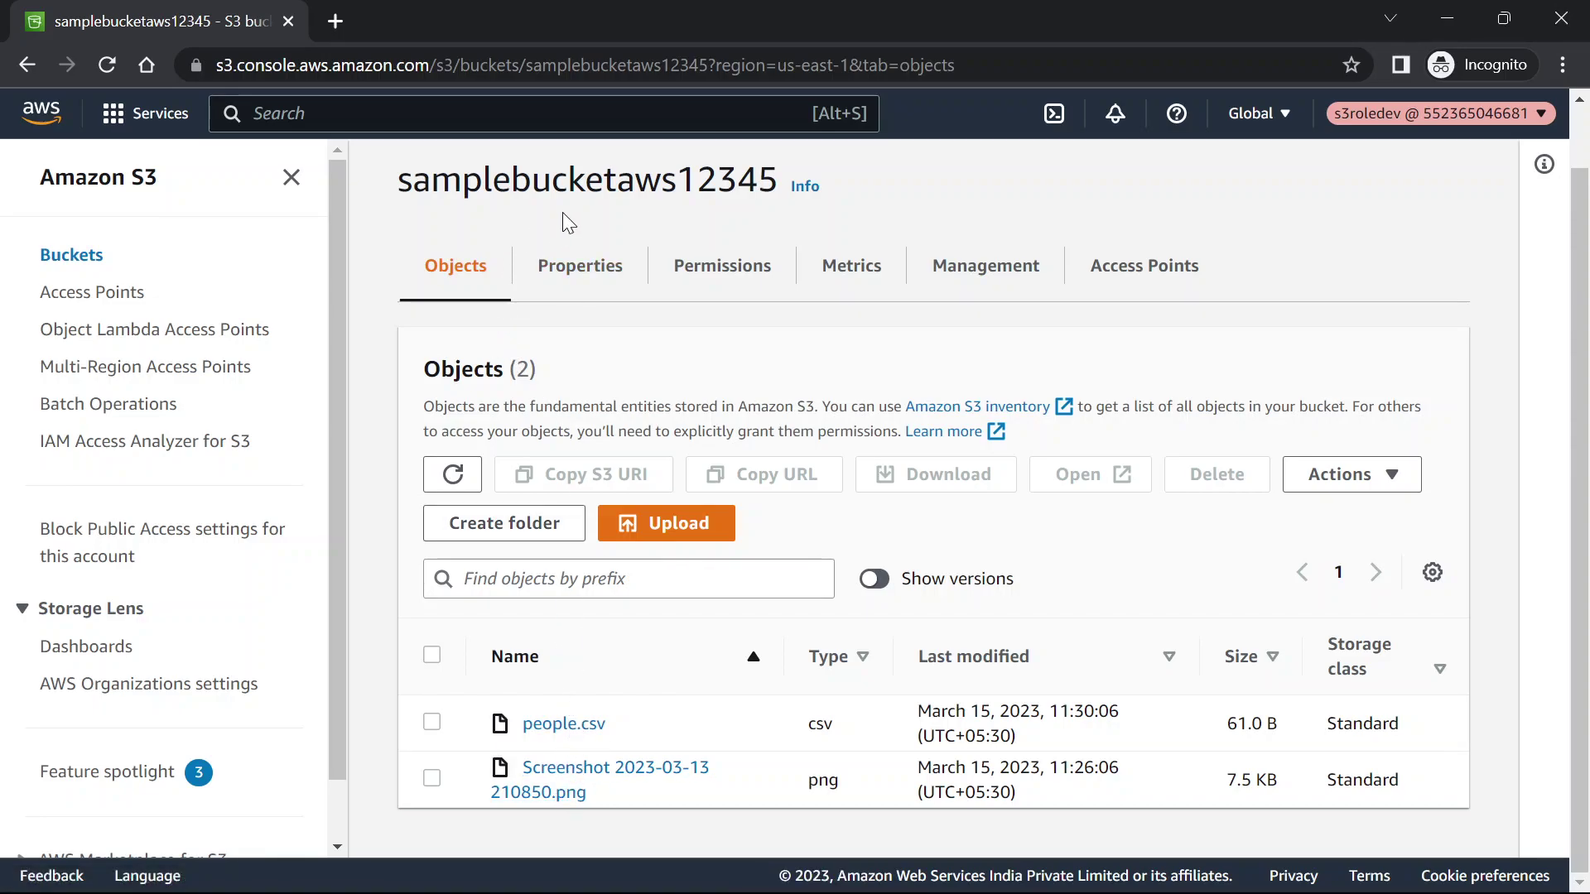
Confirm demotestbucketkt99 shows a permissions error, then reopen samplebucketaws12345
{"action": "scroll", "coordinate": [549, 216], "scroll_direction": "up", "scroll_amount": 1}
{"action": "left_click", "coordinate": [557, 177]}
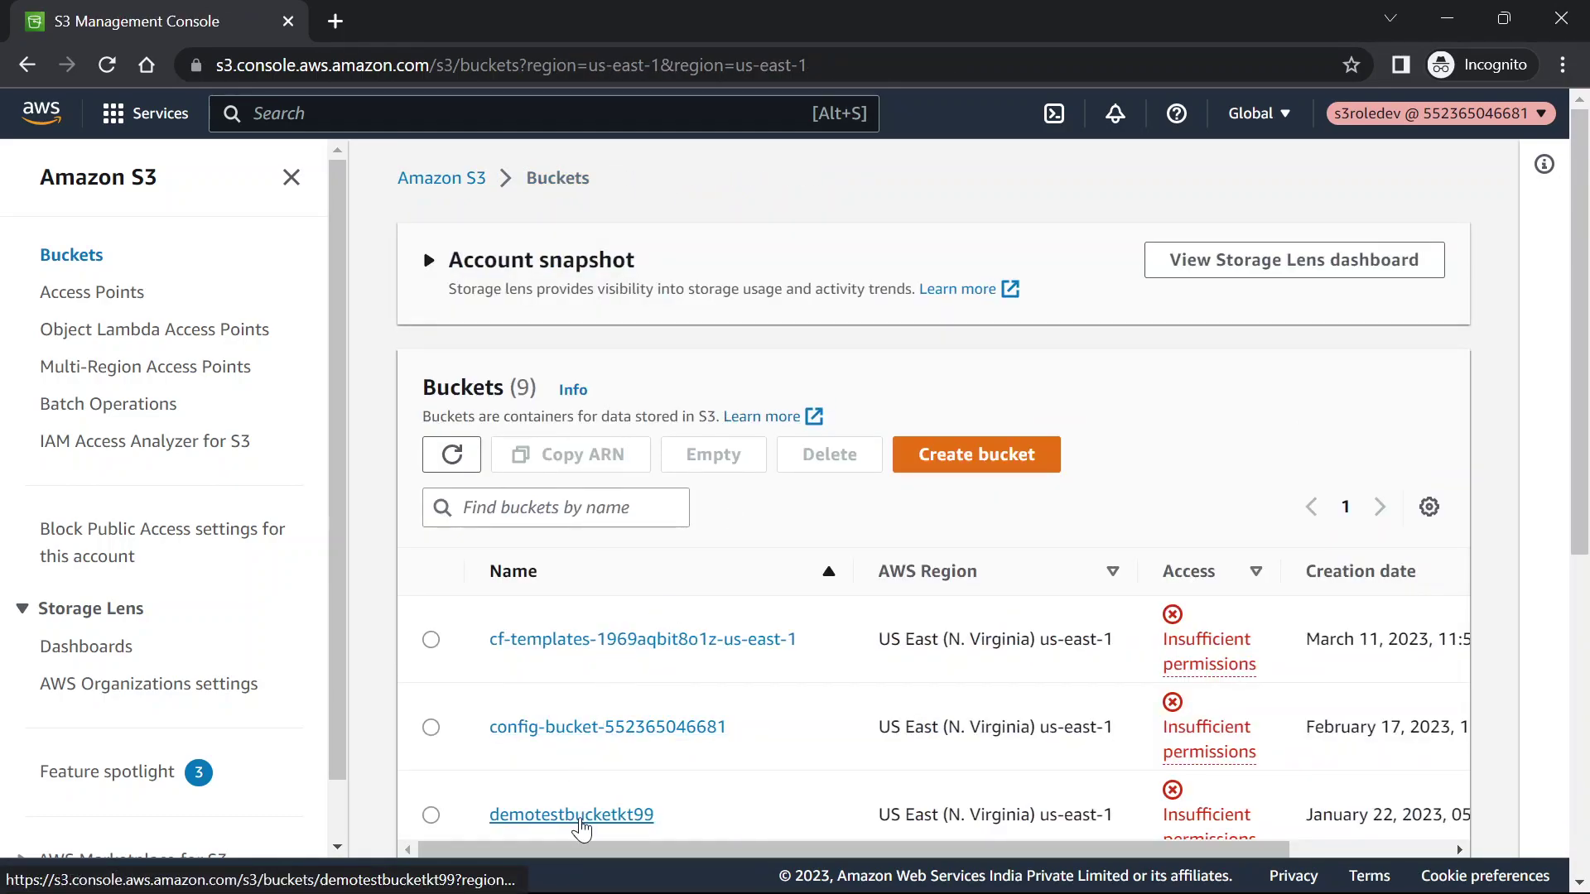
{"action": "left_click", "coordinate": [571, 814]}
{"action": "scroll", "coordinate": [920, 755], "scroll_direction": "down", "scroll_amount": 1}
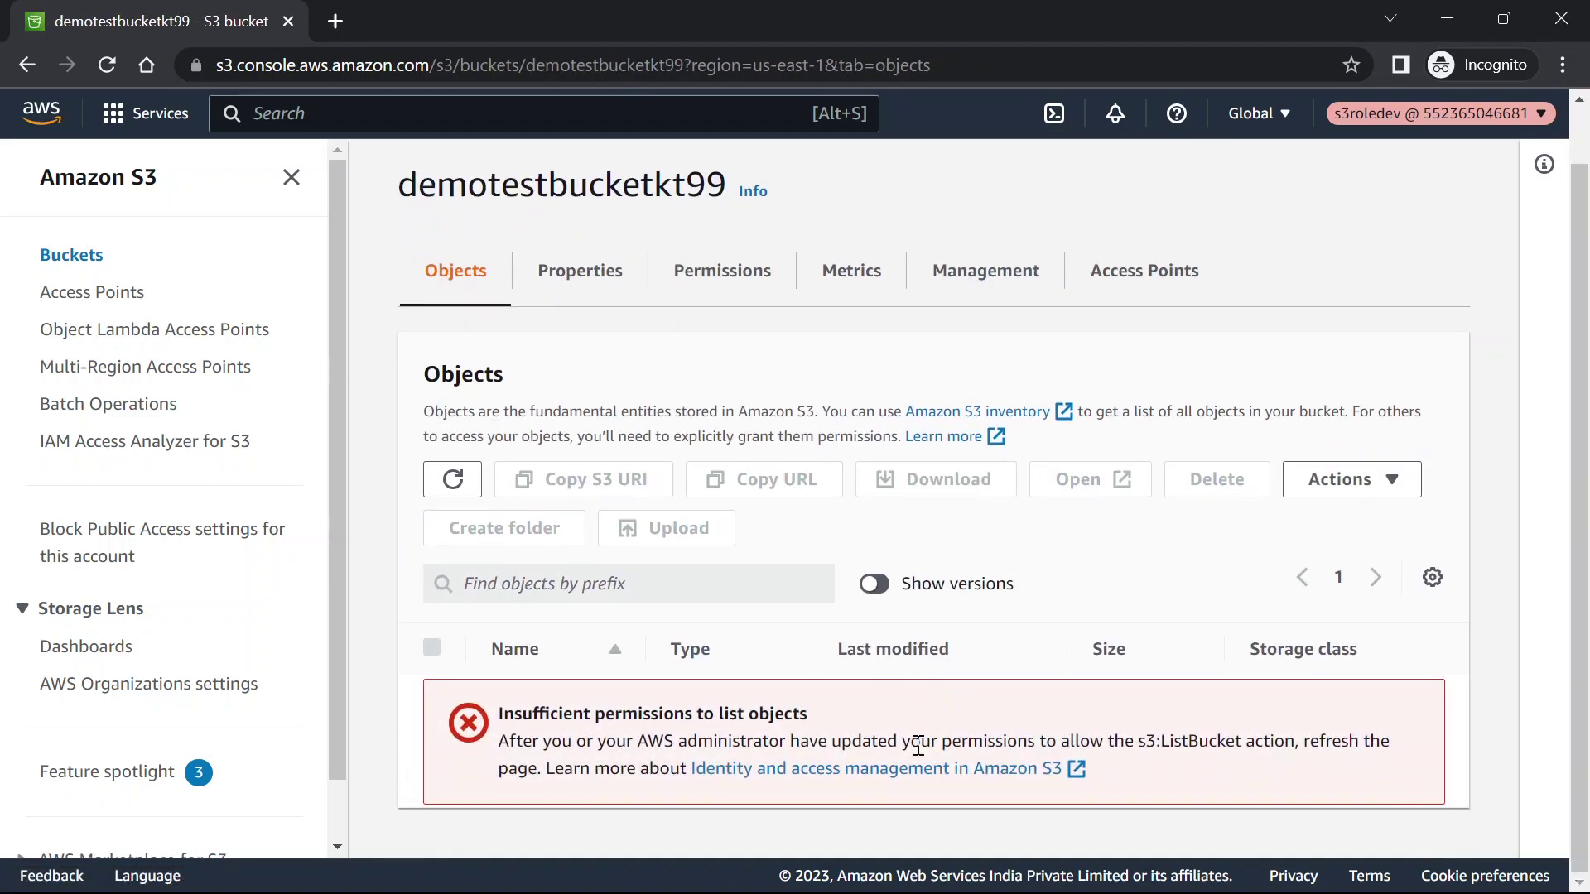
{"action": "left_click_drag", "start_coordinate": [853, 714], "coordinate": [512, 711]}
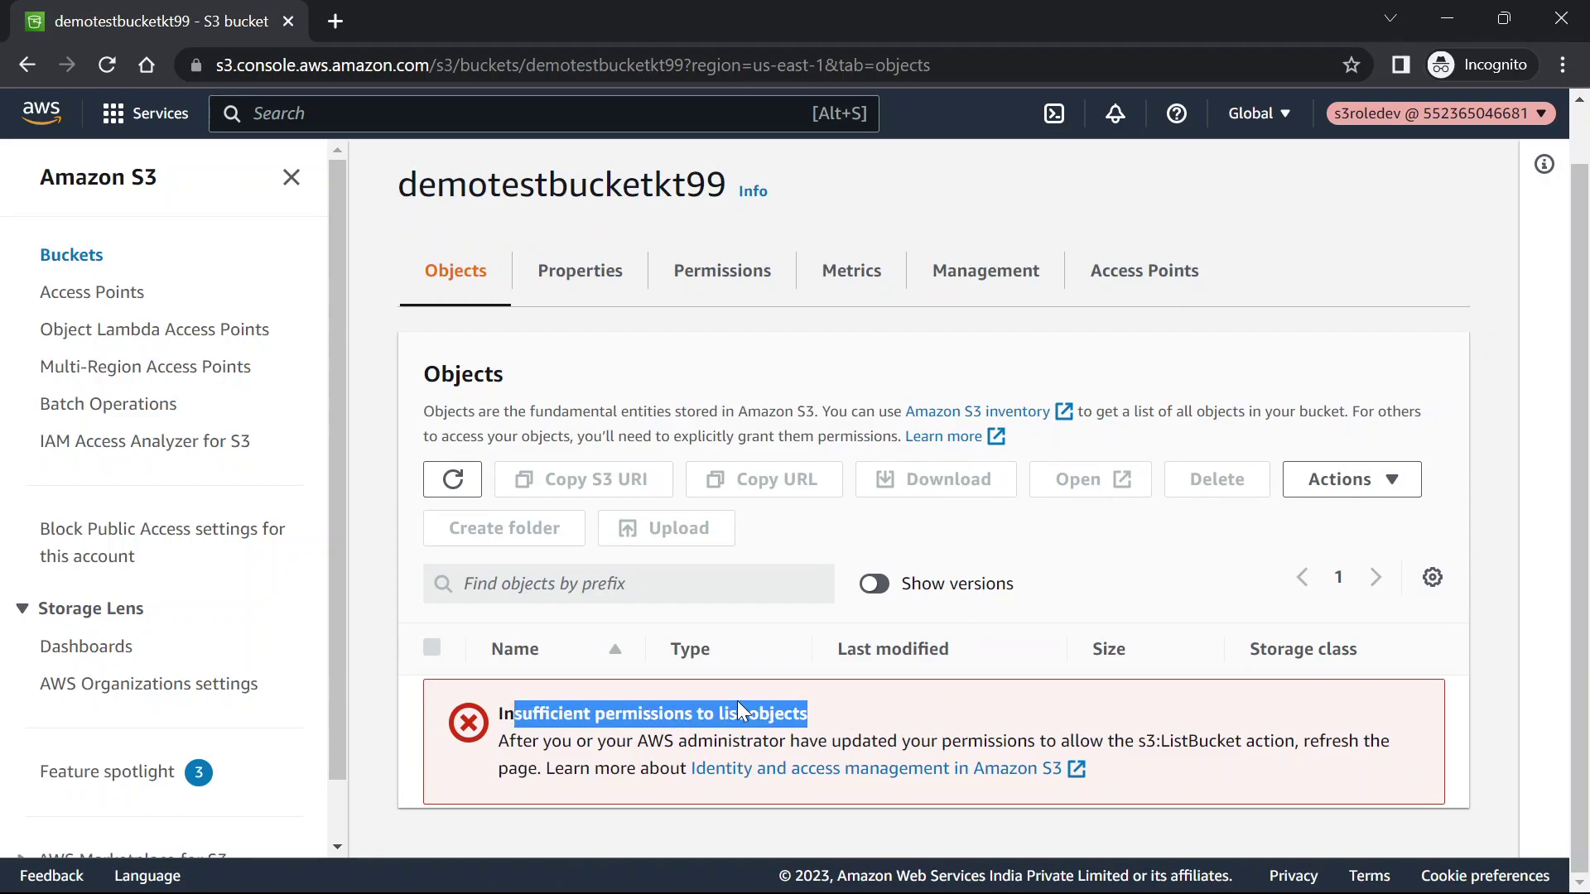
{"action": "scroll", "coordinate": [737, 701], "scroll_direction": "up", "scroll_amount": 1}
{"action": "left_click", "coordinate": [547, 187]}
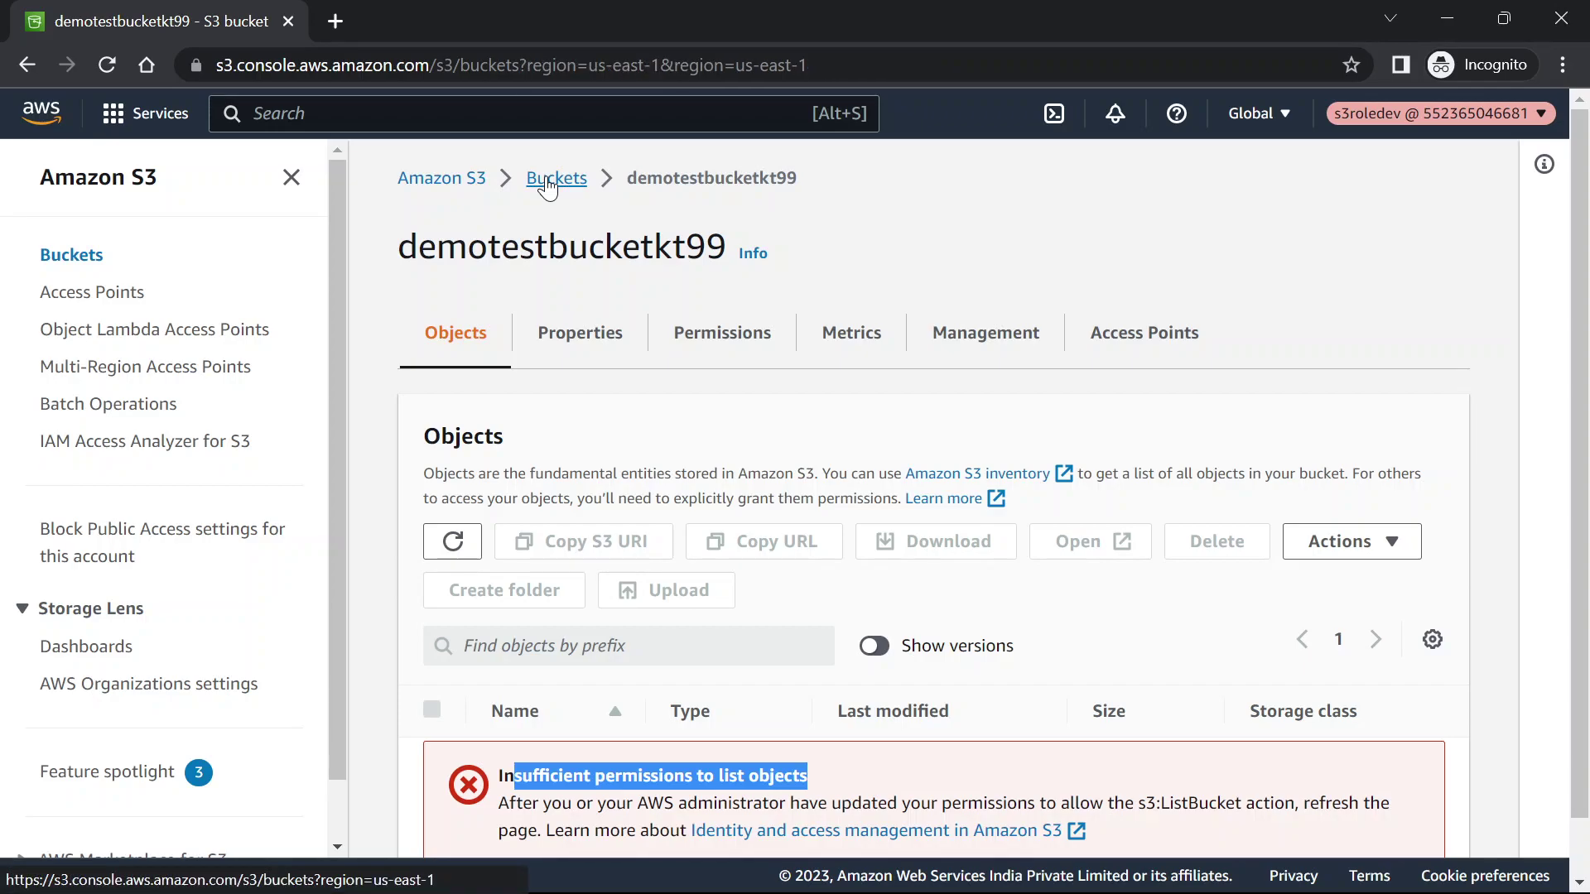
{"action": "scroll", "coordinate": [685, 589], "scroll_direction": "down", "scroll_amount": 5}
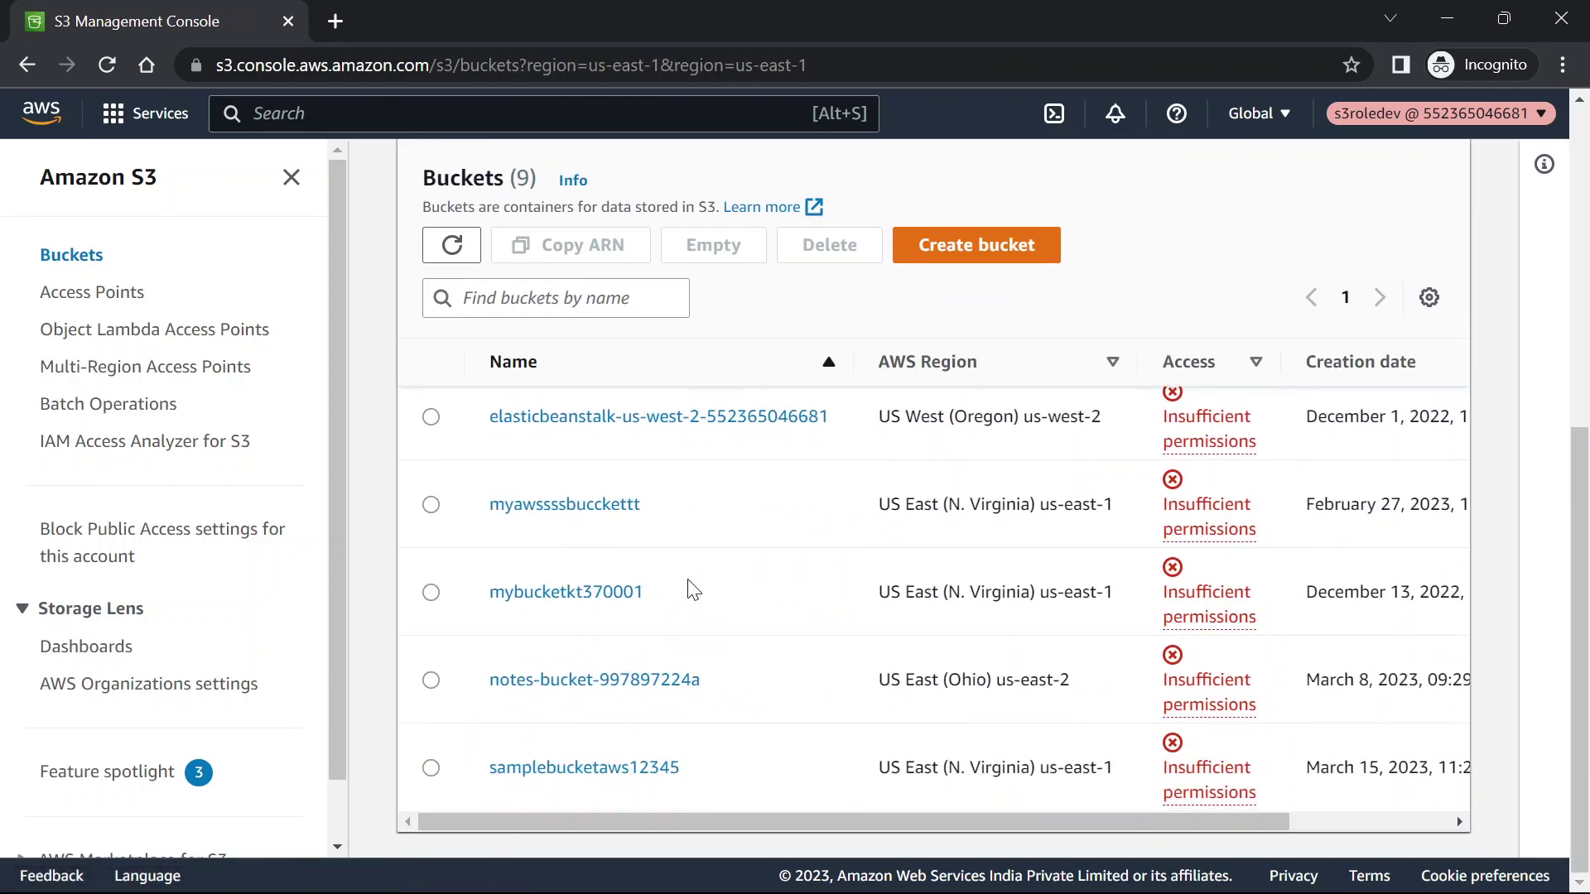
{"action": "left_click", "coordinate": [585, 770]}
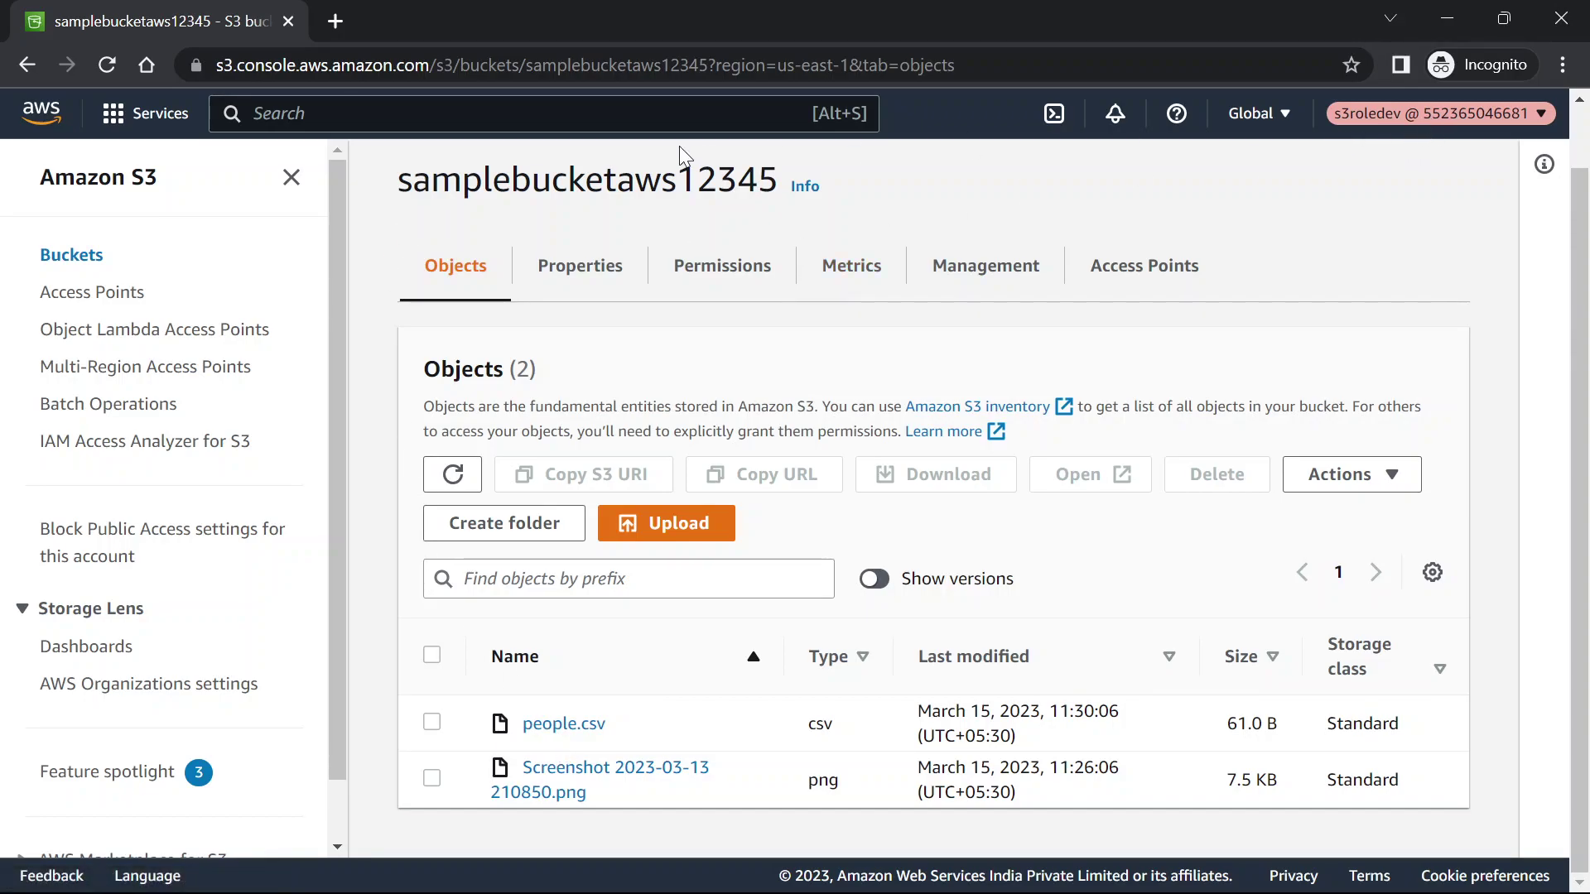
Open the EC2 dashboard via an ec2 search and view the assumed role's account options
{"action": "type", "text": "ec2"}
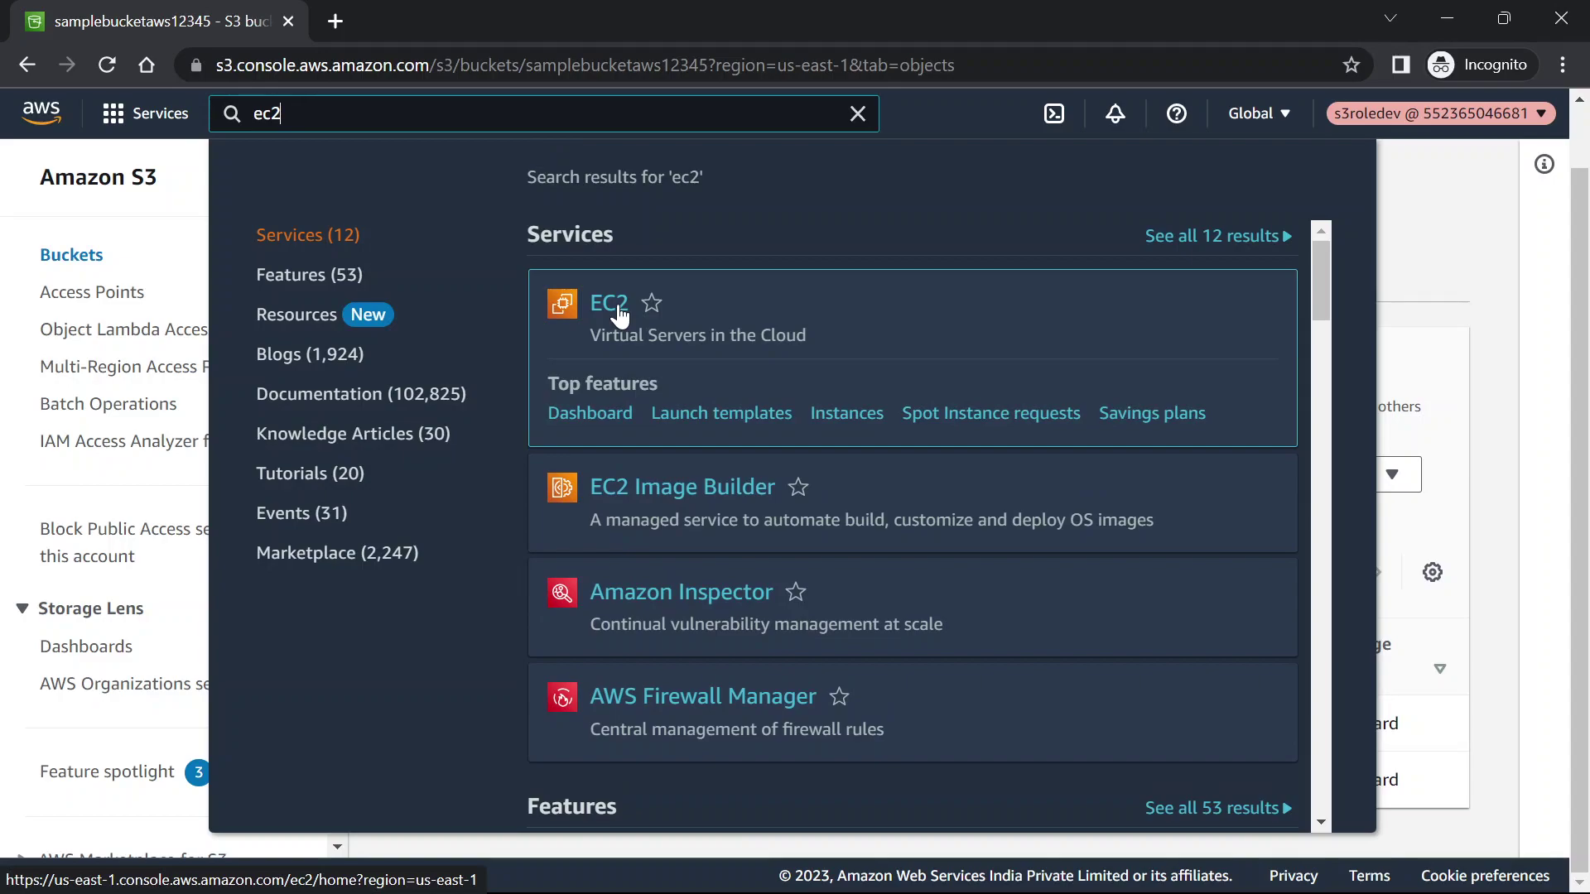
{"action": "left_click", "coordinate": [620, 313]}
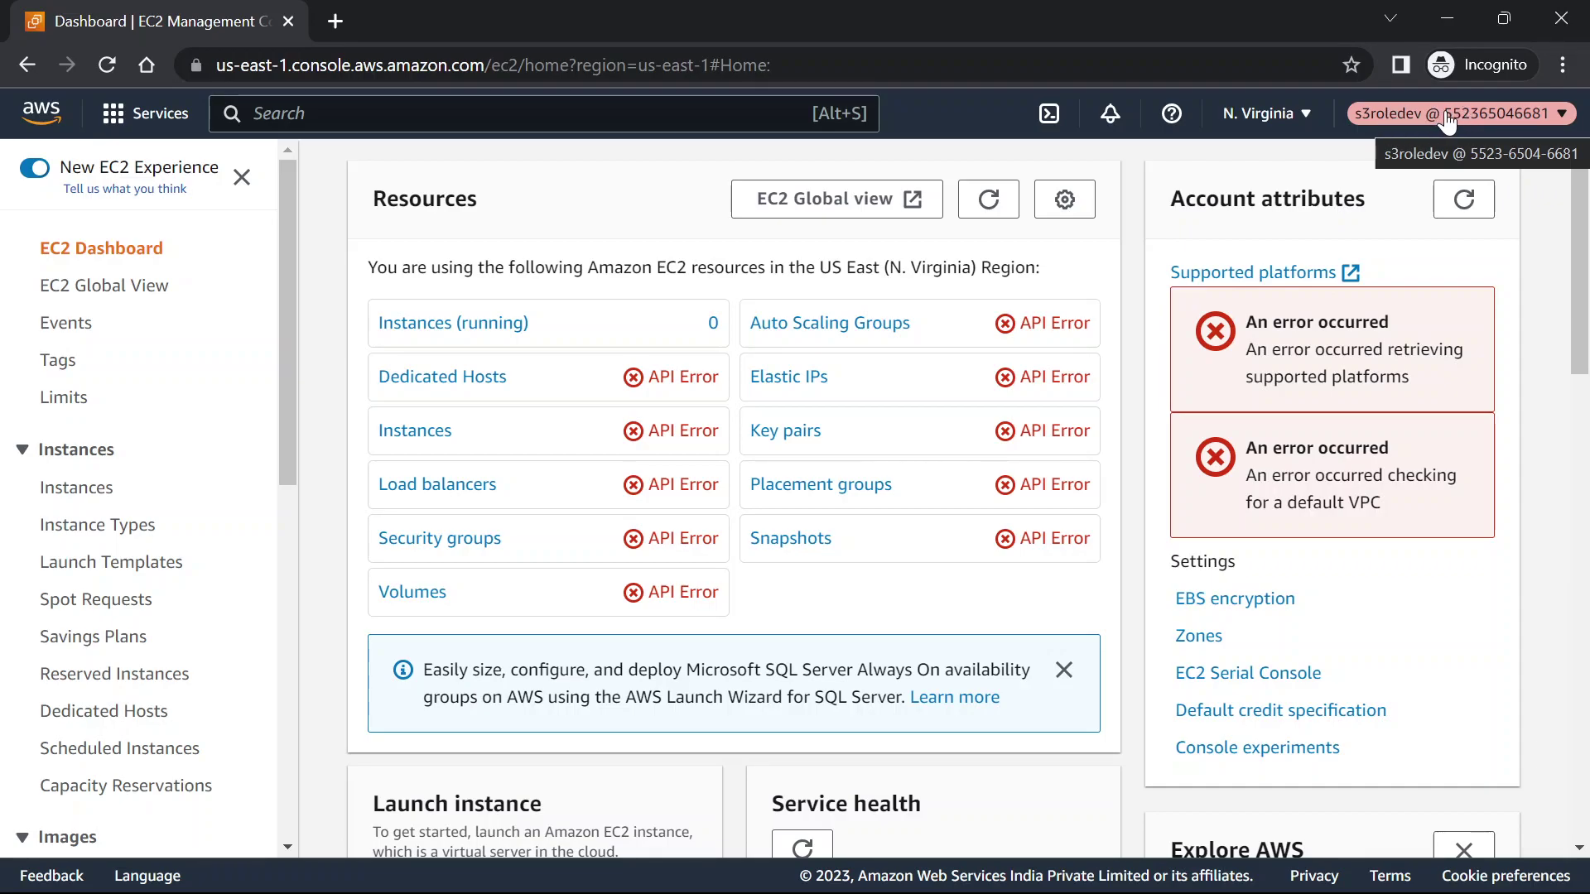
{"action": "left_click", "coordinate": [1393, 120]}
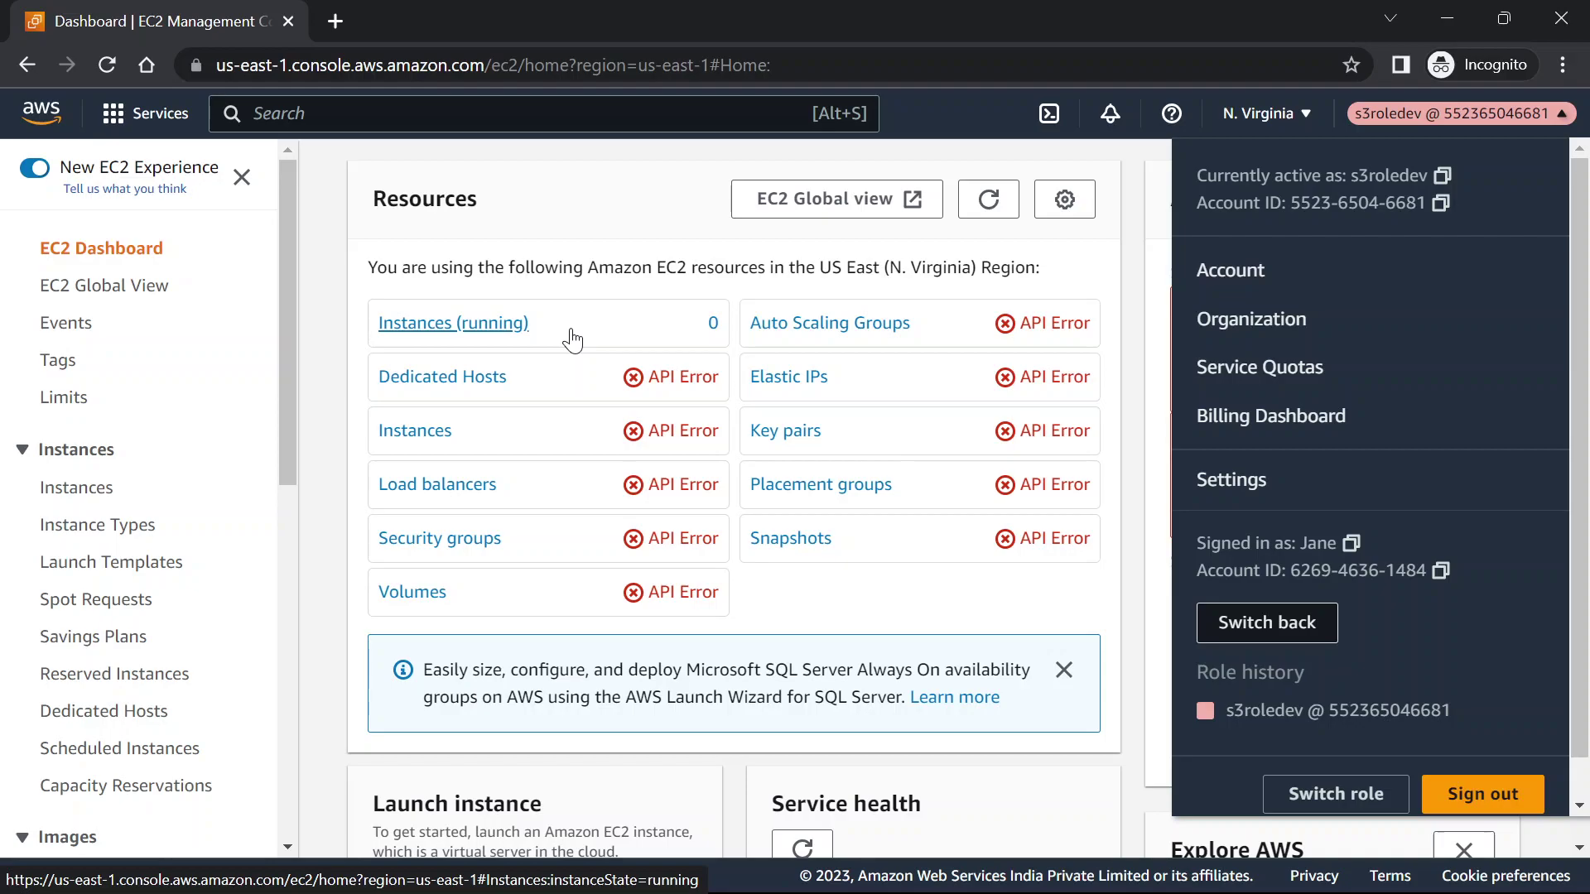
Switch back to your own account and open S3, which reports No buckets
{"action": "left_click", "coordinate": [1290, 632]}
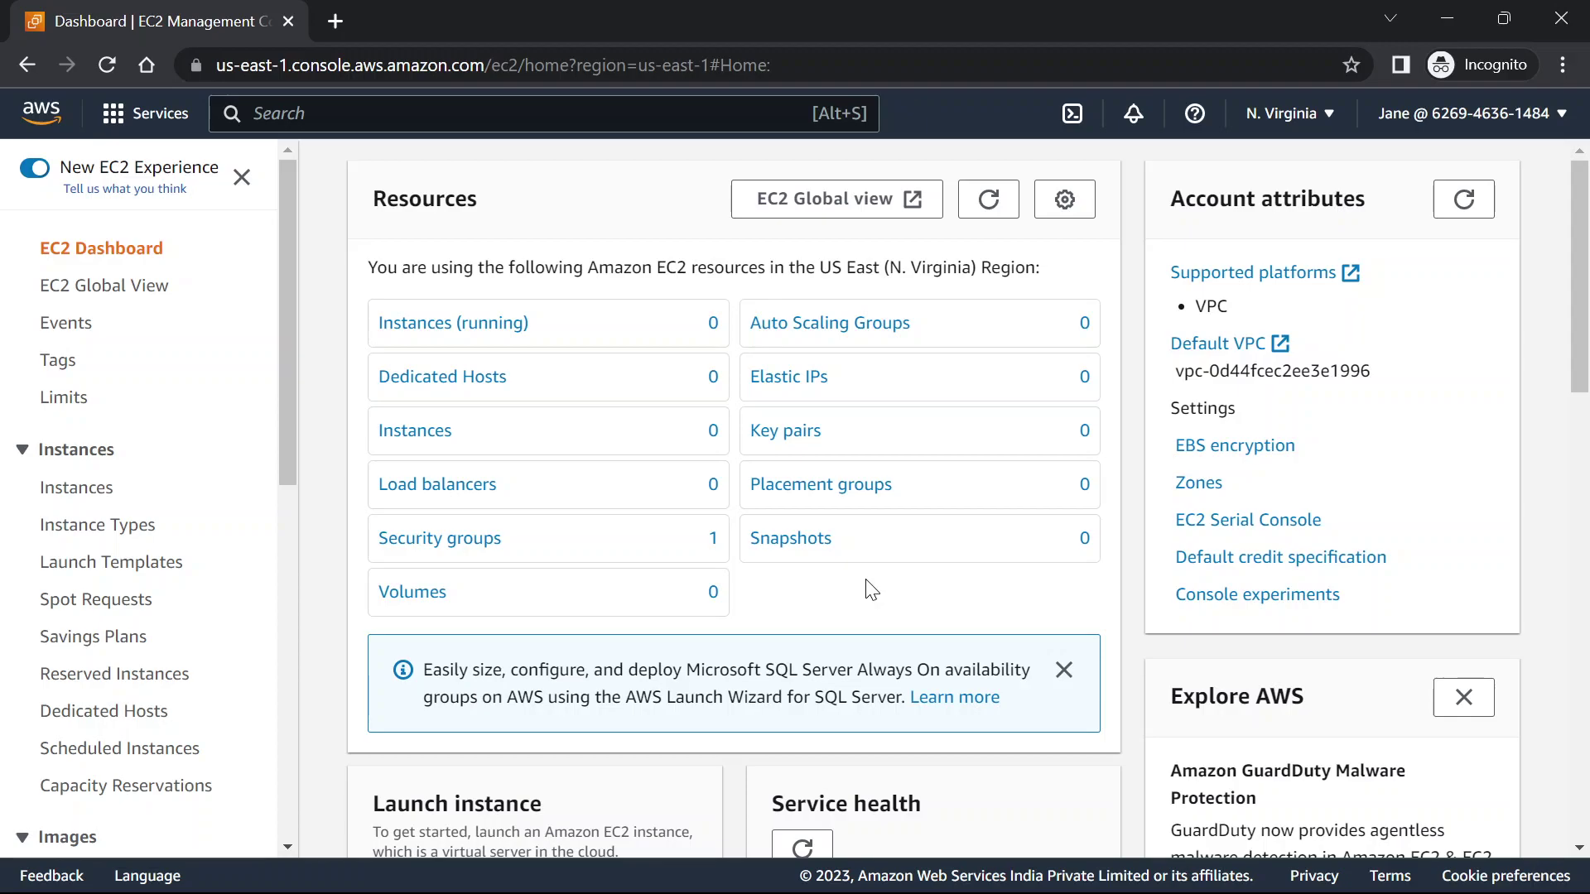
{"action": "left_click", "coordinate": [590, 101]}
{"action": "type", "text": "s3"}
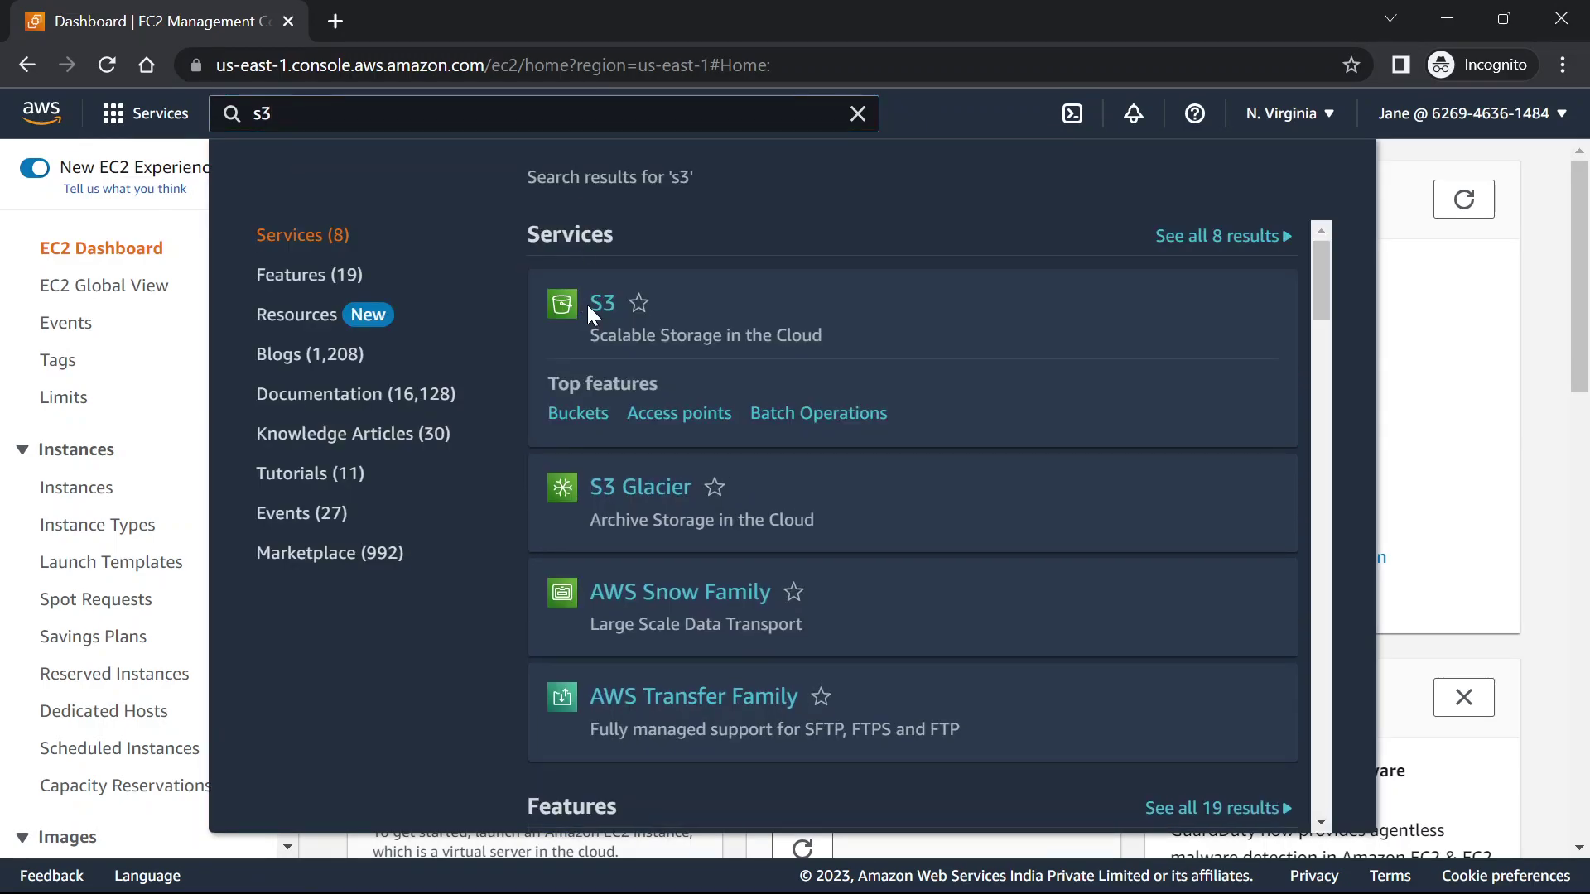
{"action": "left_click", "coordinate": [590, 305]}
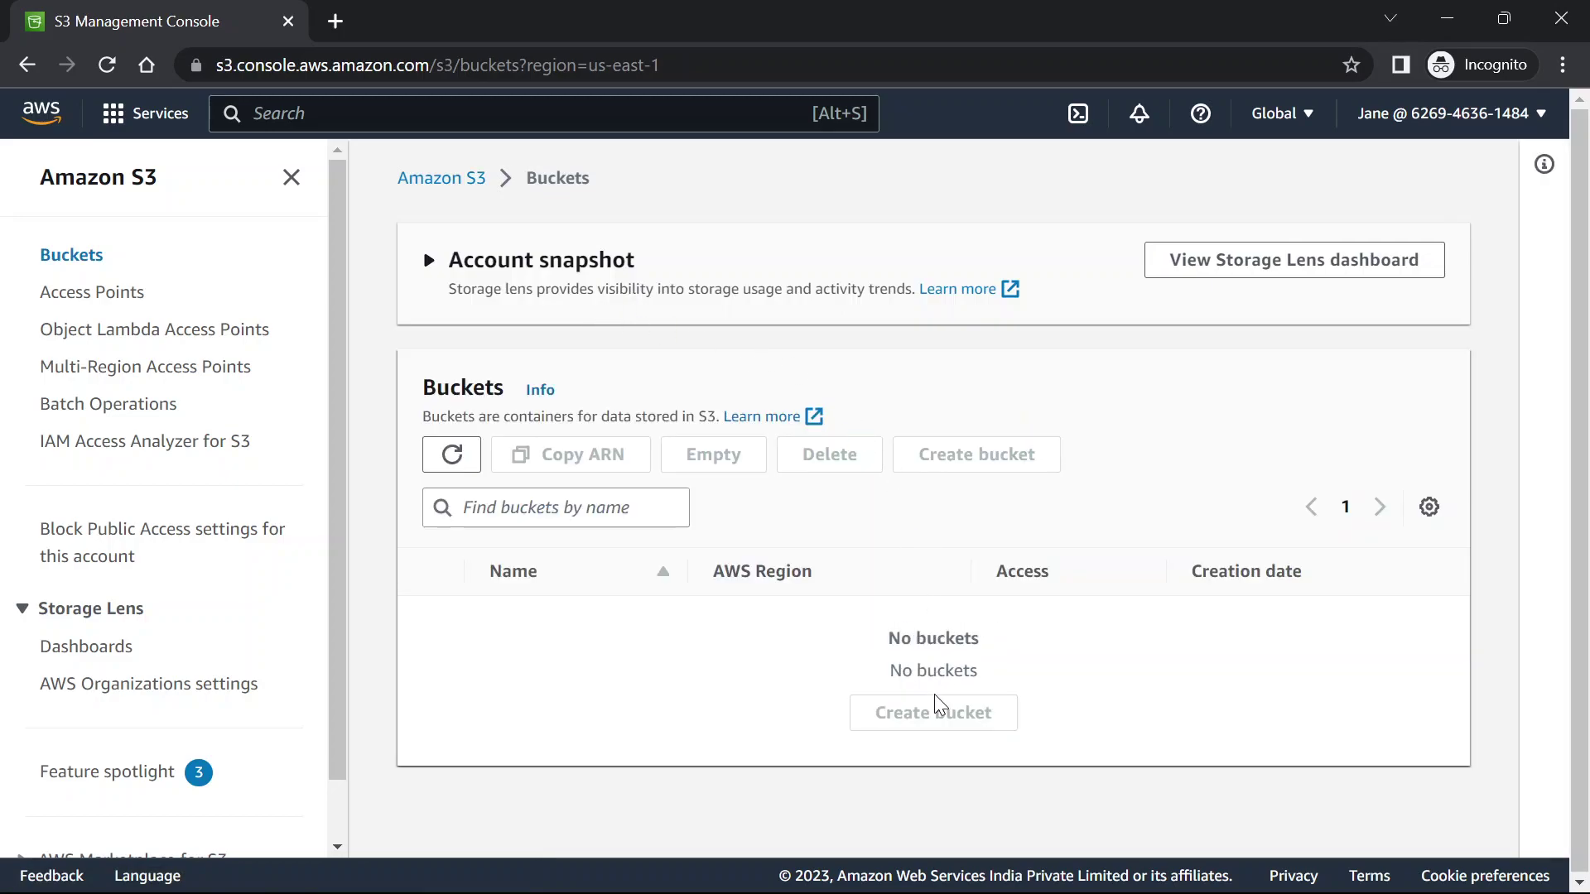
{"action": "double_click", "coordinate": [892, 645]}
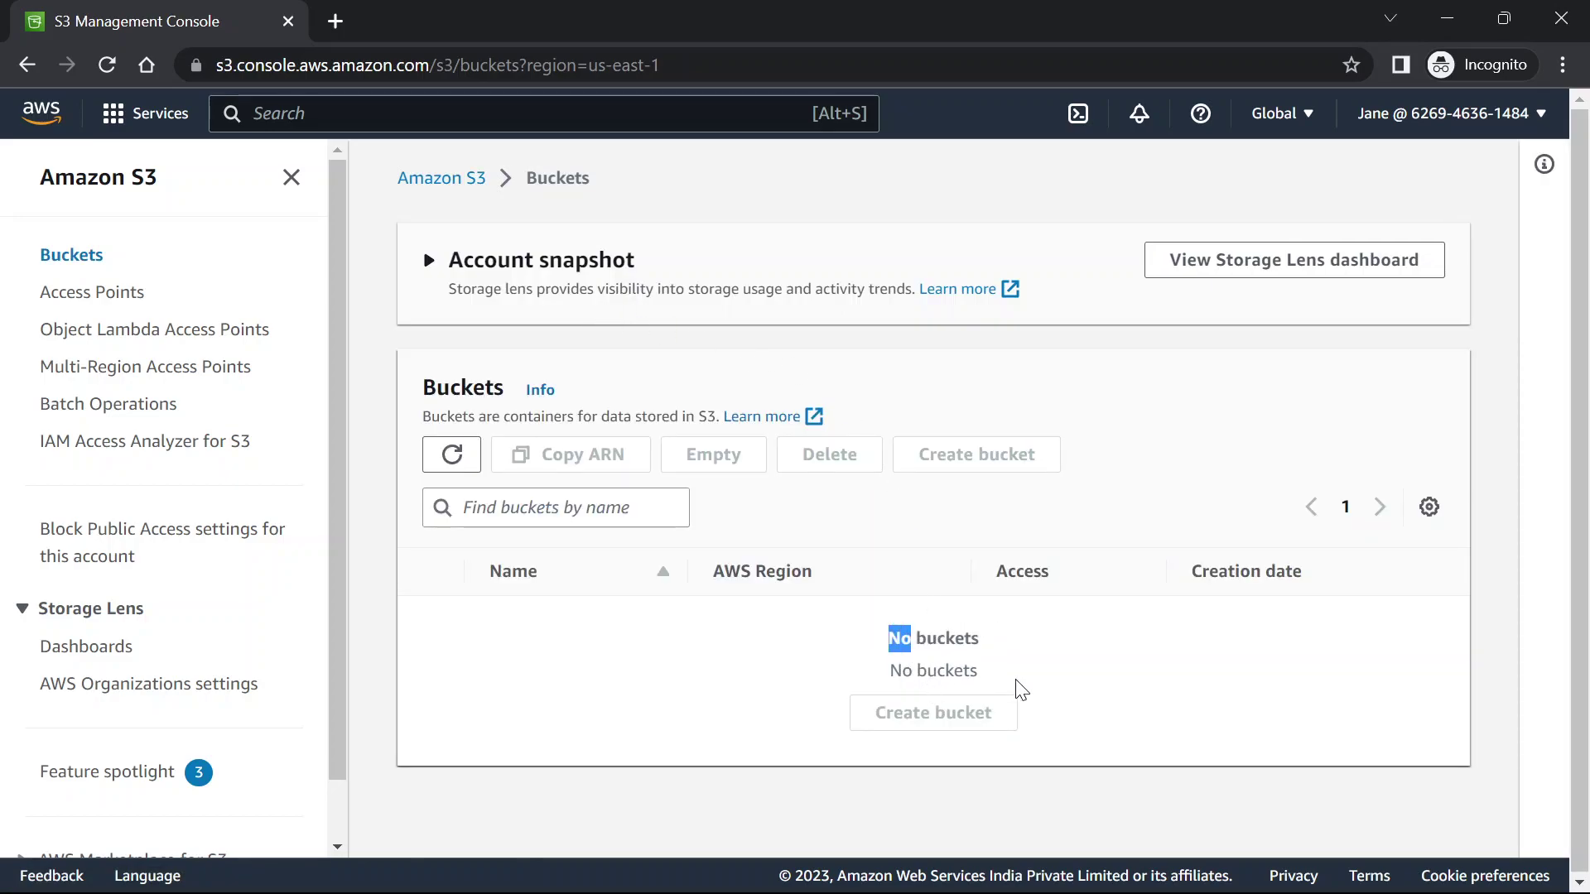